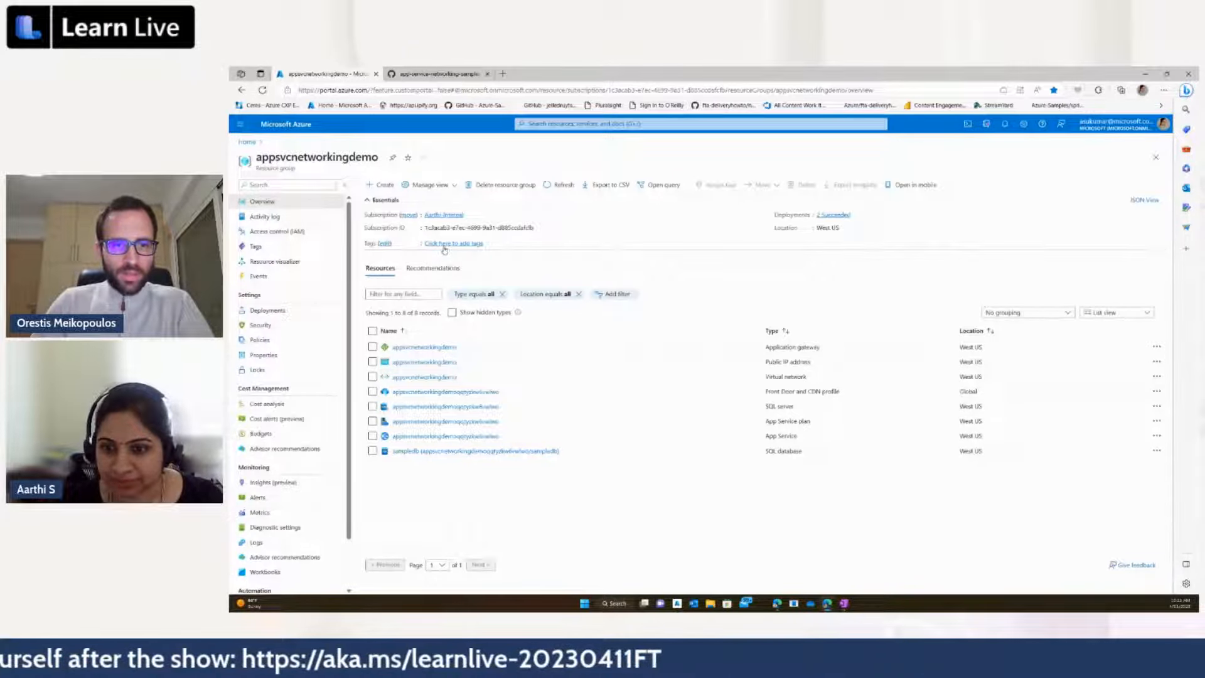
# Step: Set the browser zoom to 150% for the appsvcnetworkingdemo resource group page
pyautogui.click(1163, 90)
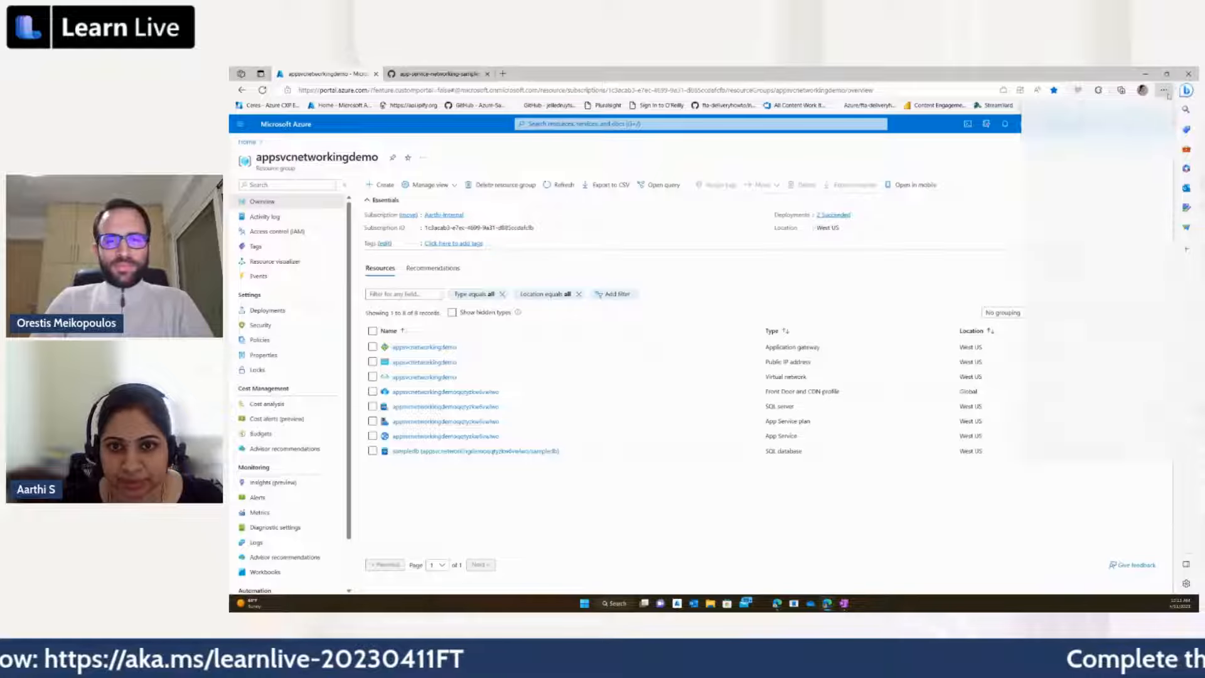
pyautogui.click(1141, 154)
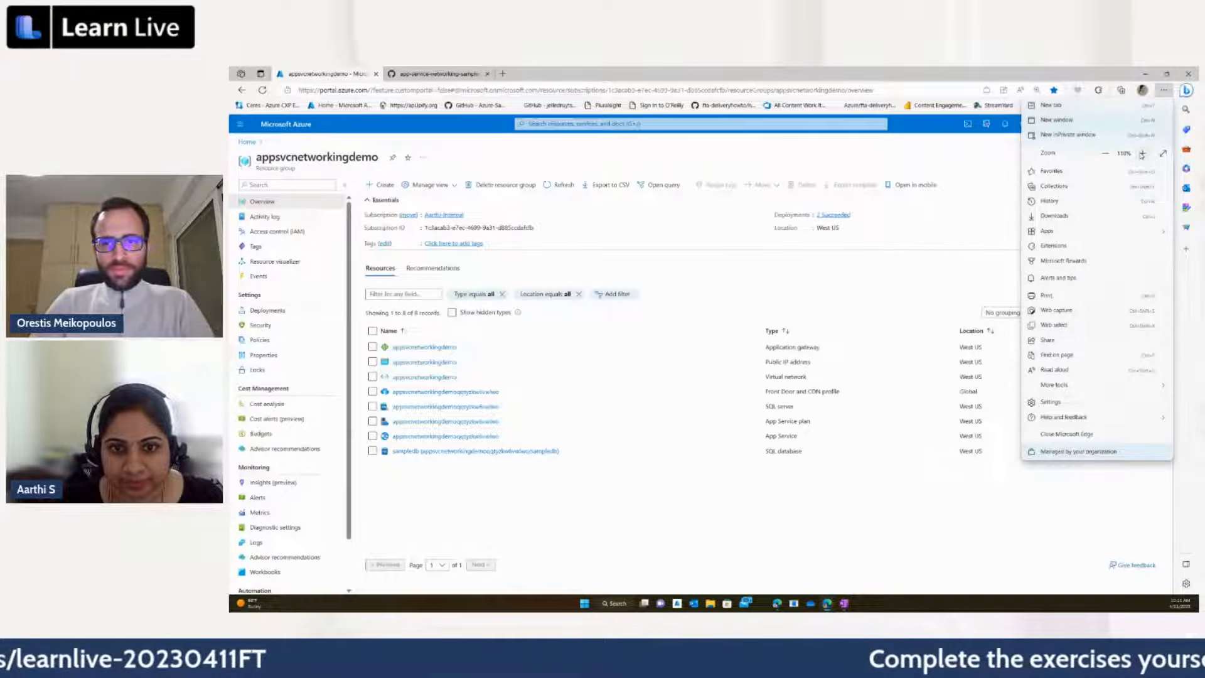
pyautogui.click(1141, 154)
pyautogui.click(1141, 154)
pyautogui.click(1004, 175)
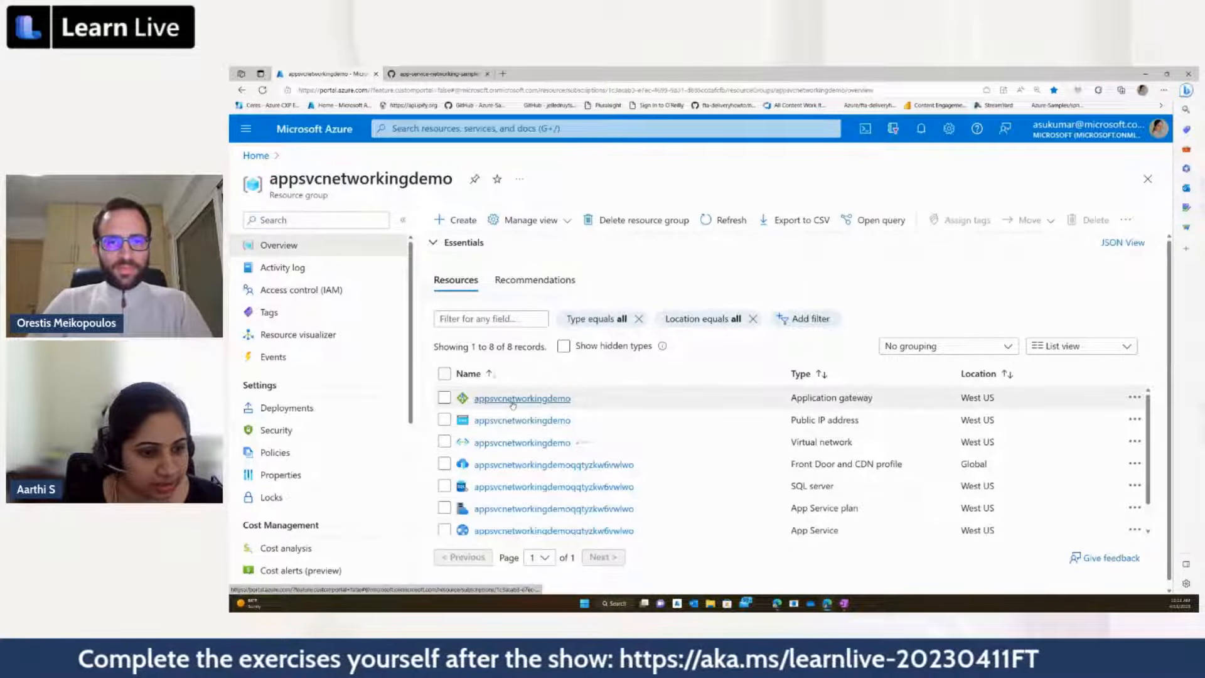
# Step: Examine the types and locations of all resources in the appsvcnetworkingdemo resource group, from the application gateway to the SQL database
pyautogui.moveTo(513, 403)
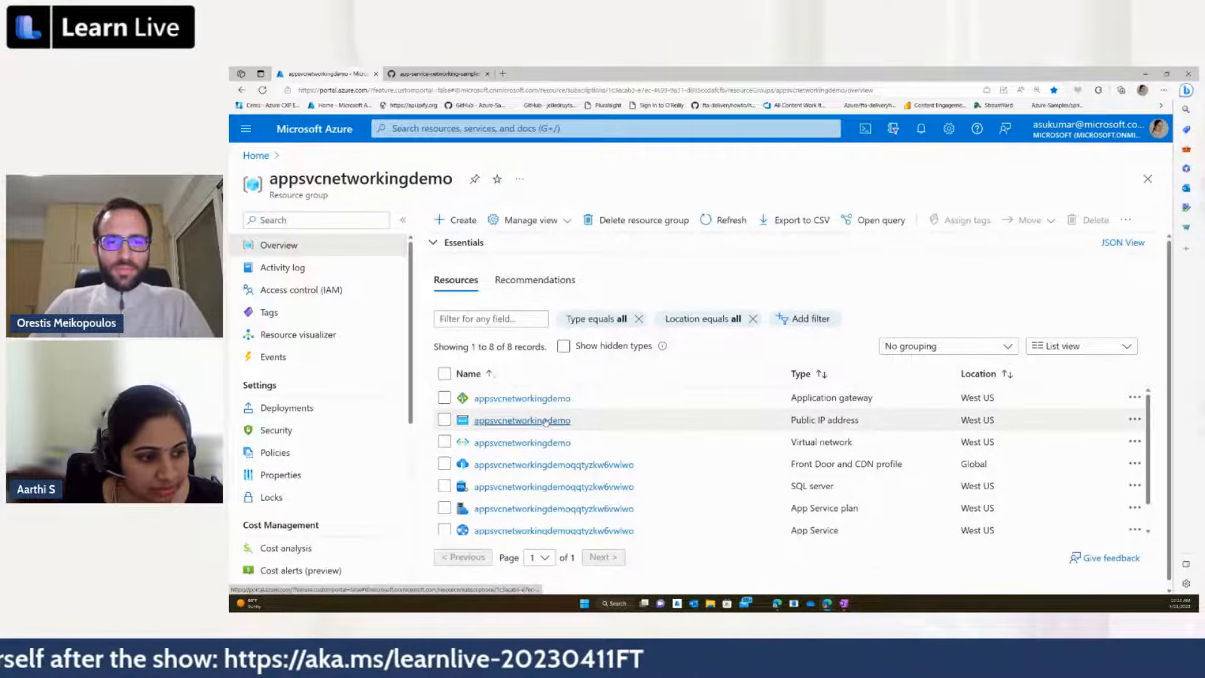
pyautogui.moveTo(546, 421)
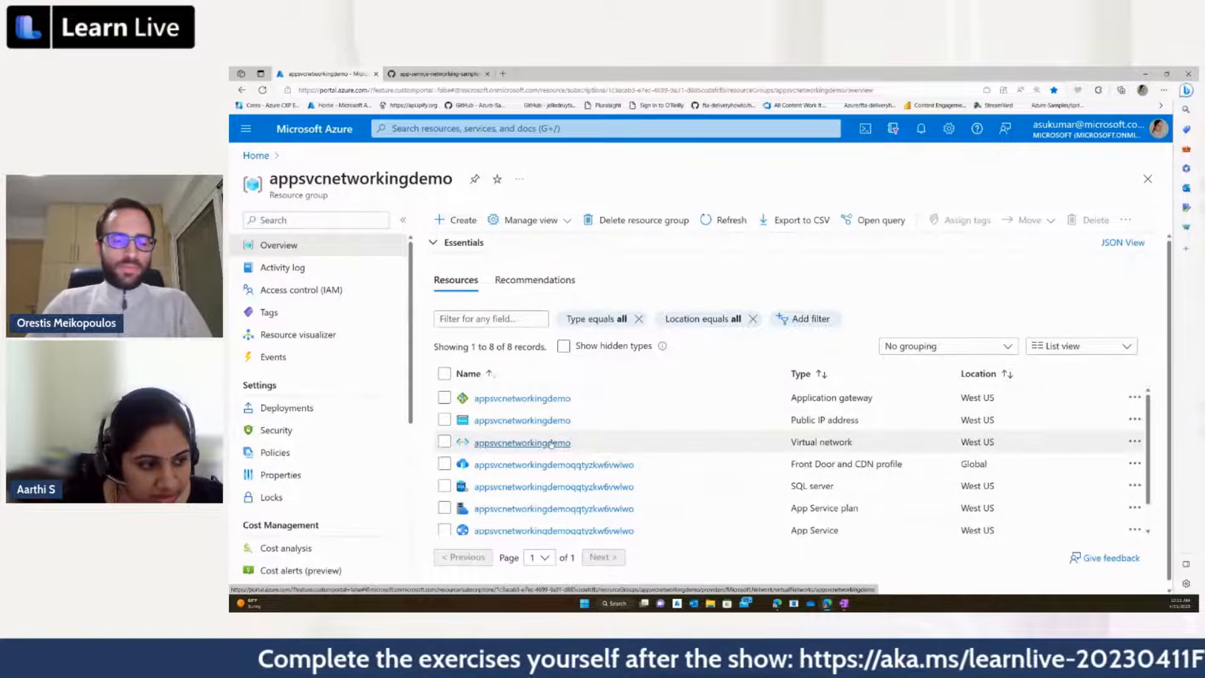
pyautogui.moveTo(550, 443)
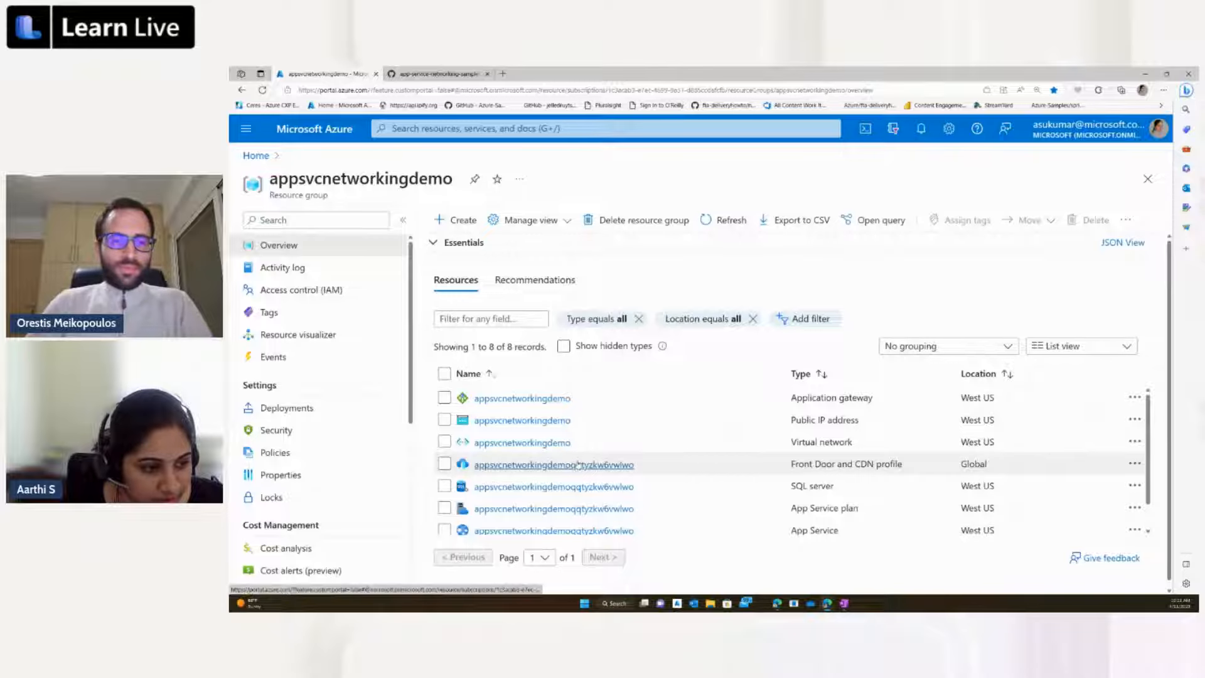
pyautogui.scroll(-1, 578, 465)
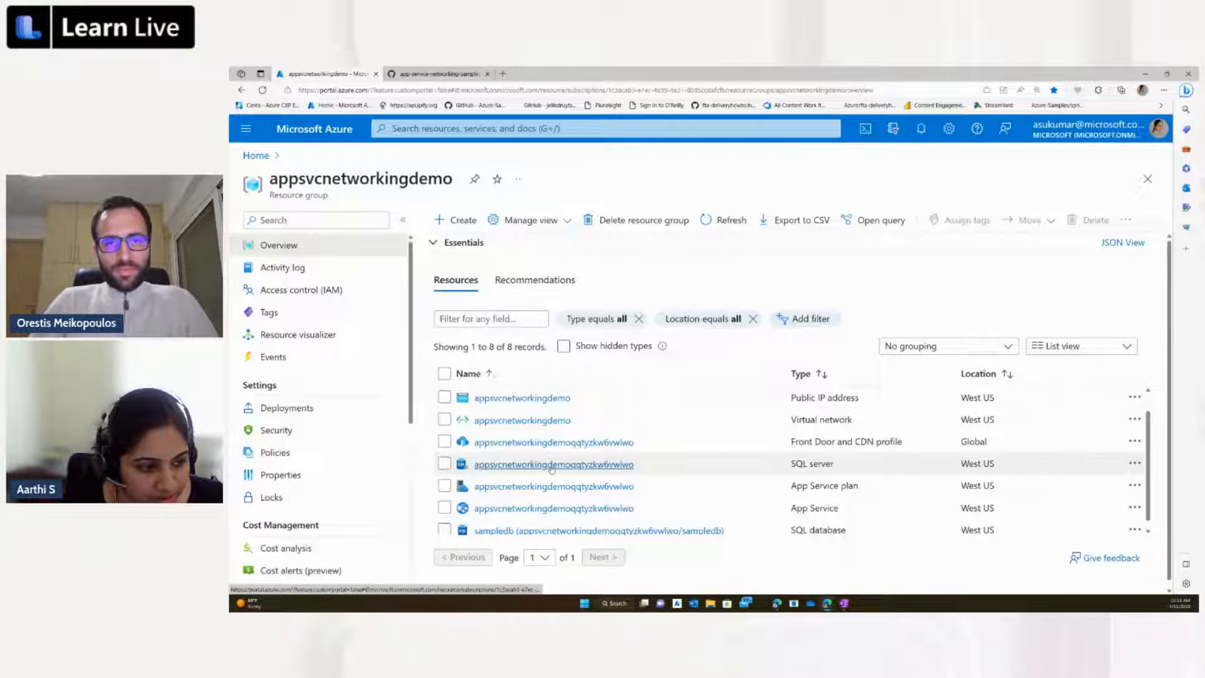
pyautogui.moveTo(547, 468)
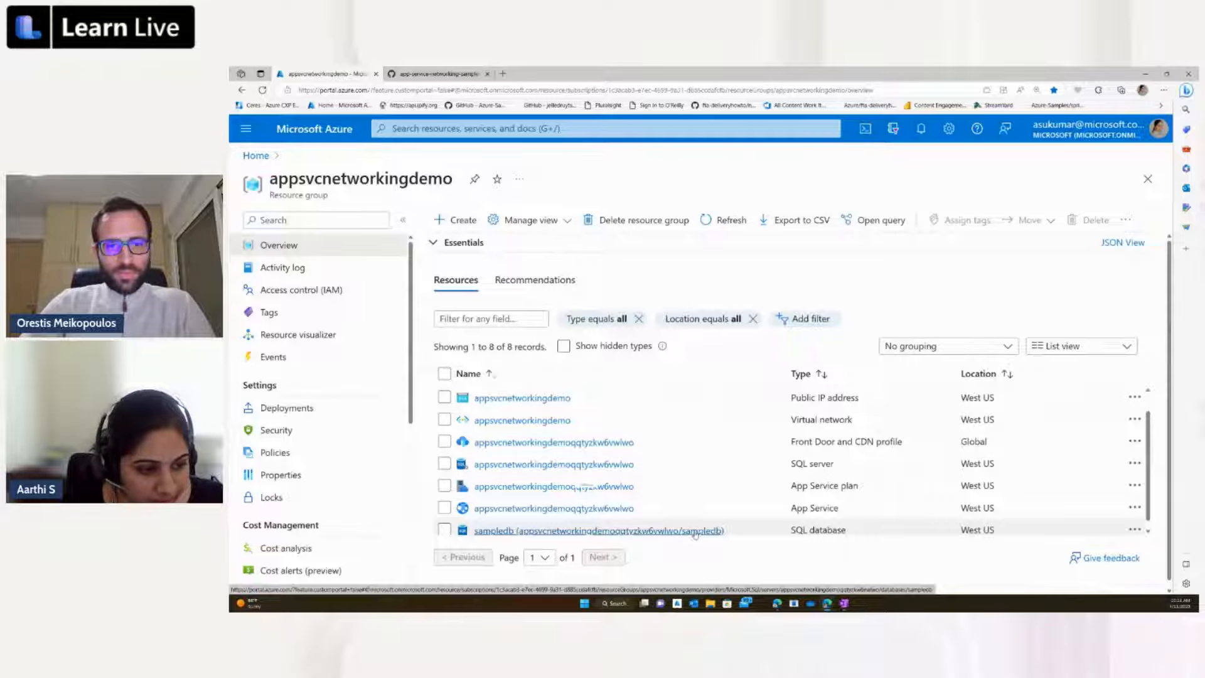
pyautogui.moveTo(706, 532)
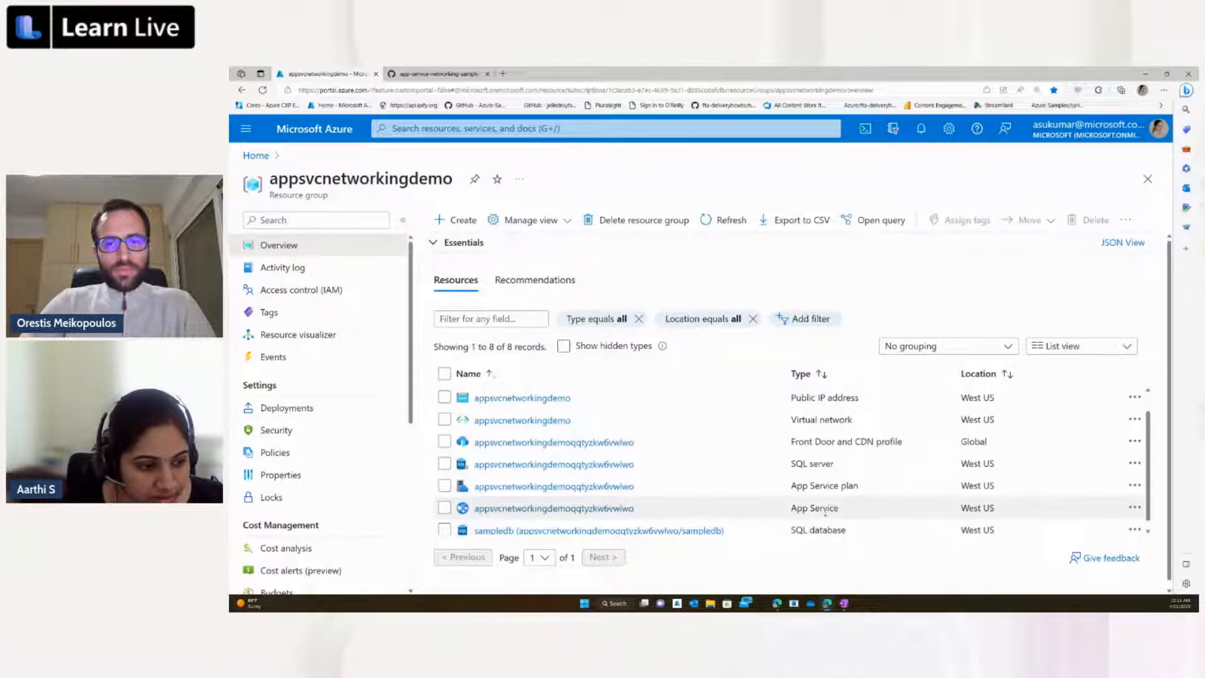
pyautogui.scroll(-1, 825, 518)
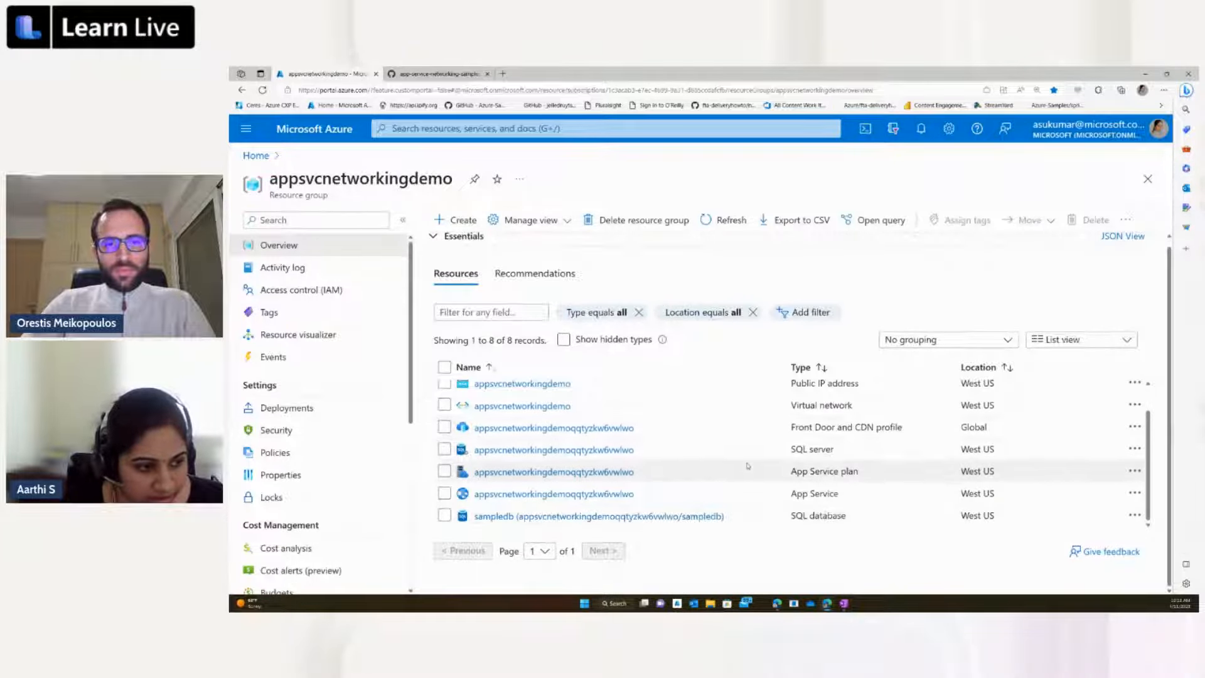
pyautogui.scroll(2, 747, 465)
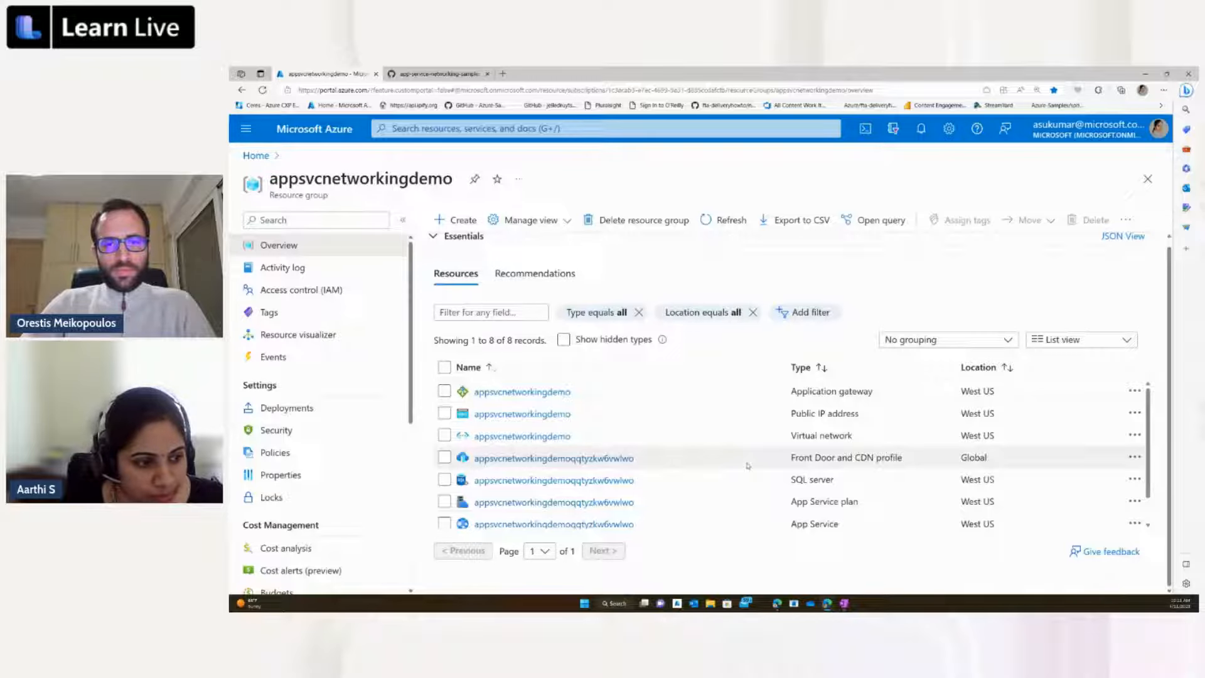
# Step: Switch to the GitHub documentation and go to the root of the app-service-networking-samples repository
pyautogui.click(433, 74)
pyautogui.scroll(10, 465, 226)
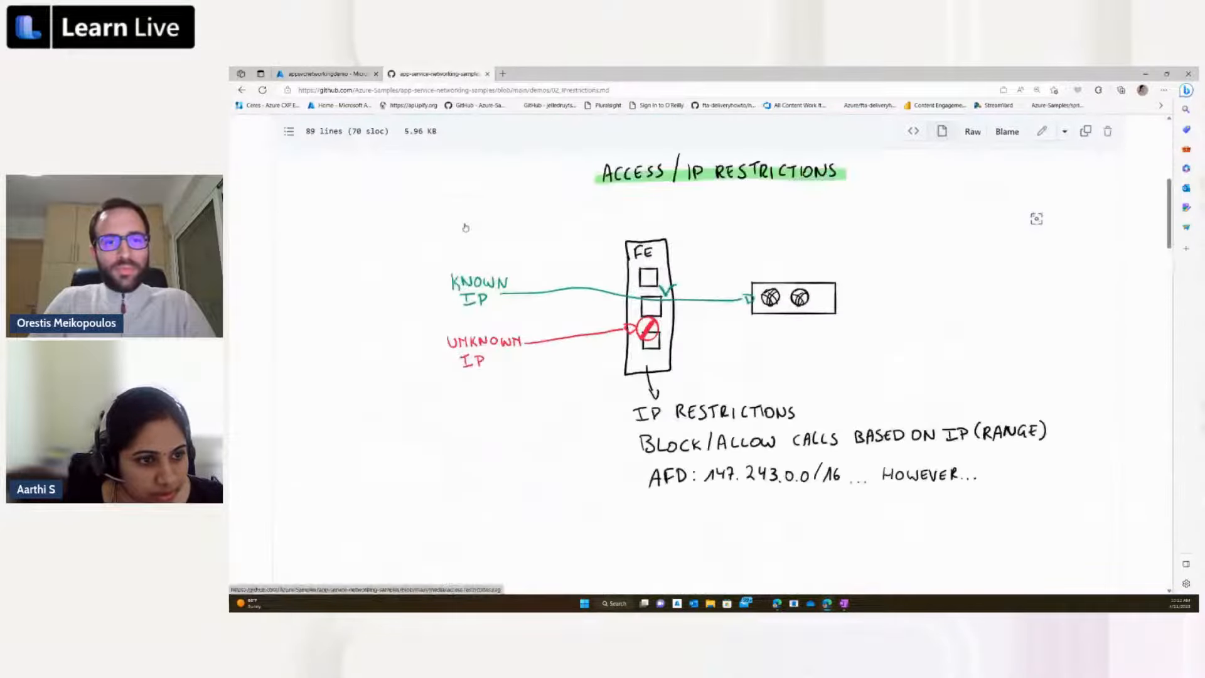
pyautogui.scroll(6, 465, 227)
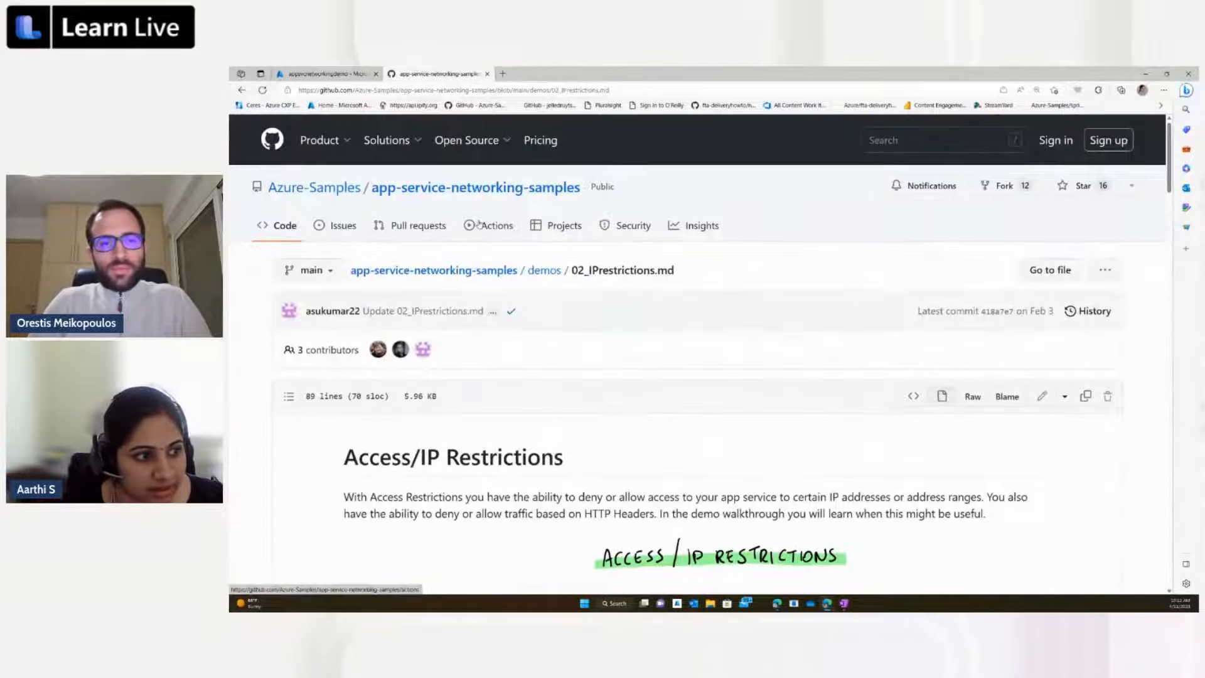
pyautogui.click(497, 271)
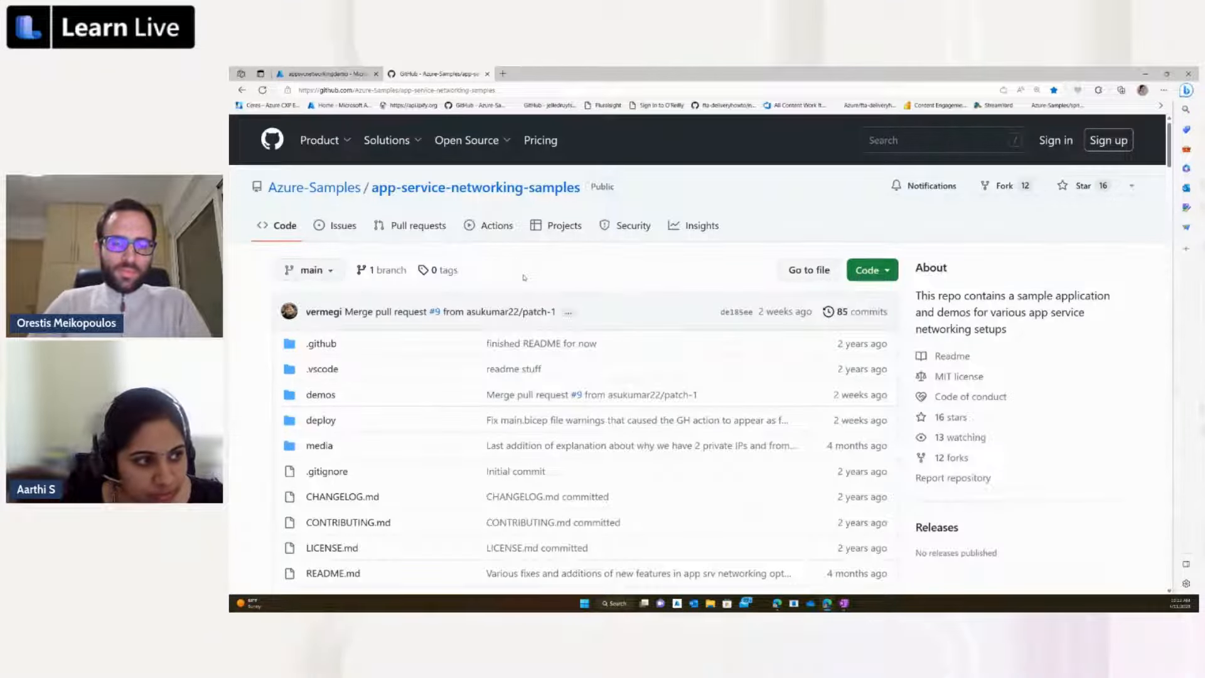
# Step: Return to the Azure portal, open the resource group's App Service, and browse to its default website
pyautogui.click(306, 75)
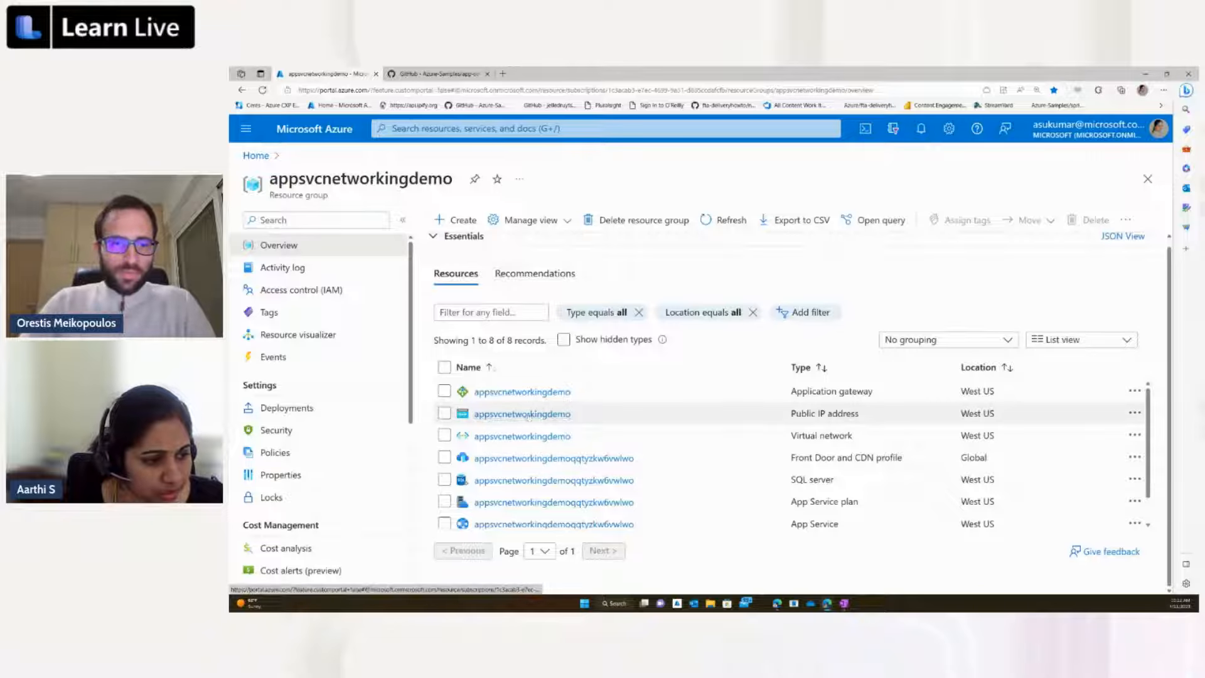
pyautogui.scroll(-1, 538, 429)
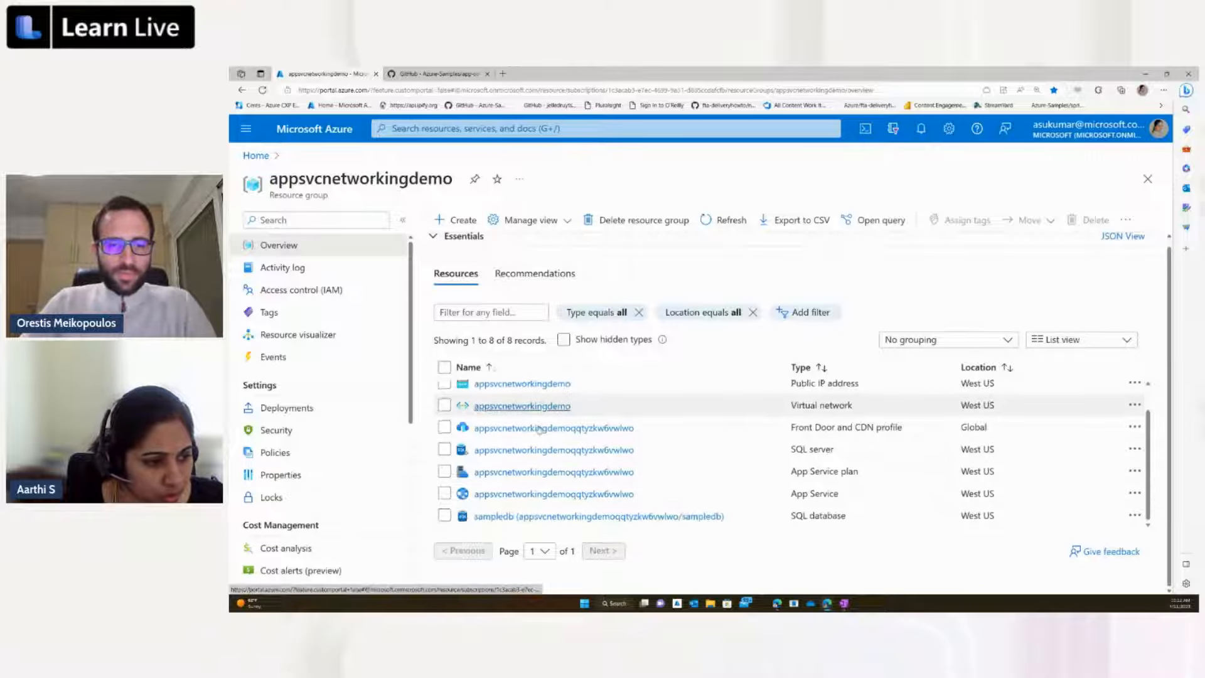
pyautogui.click(532, 494)
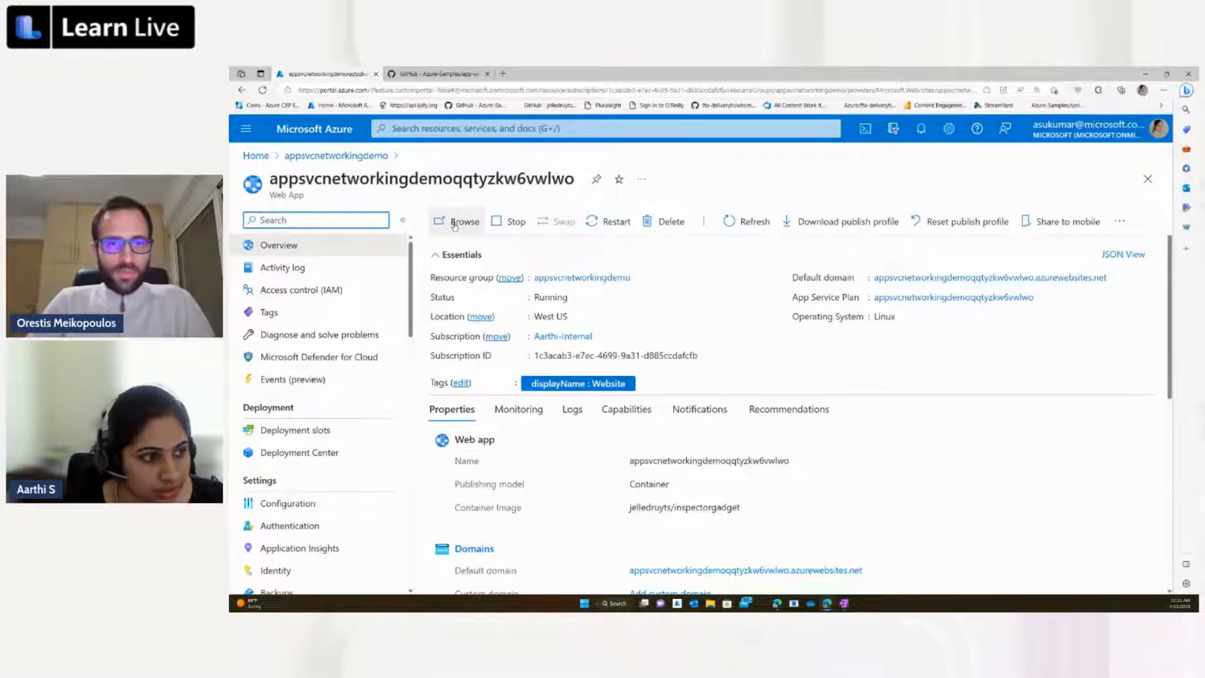
pyautogui.click(454, 225)
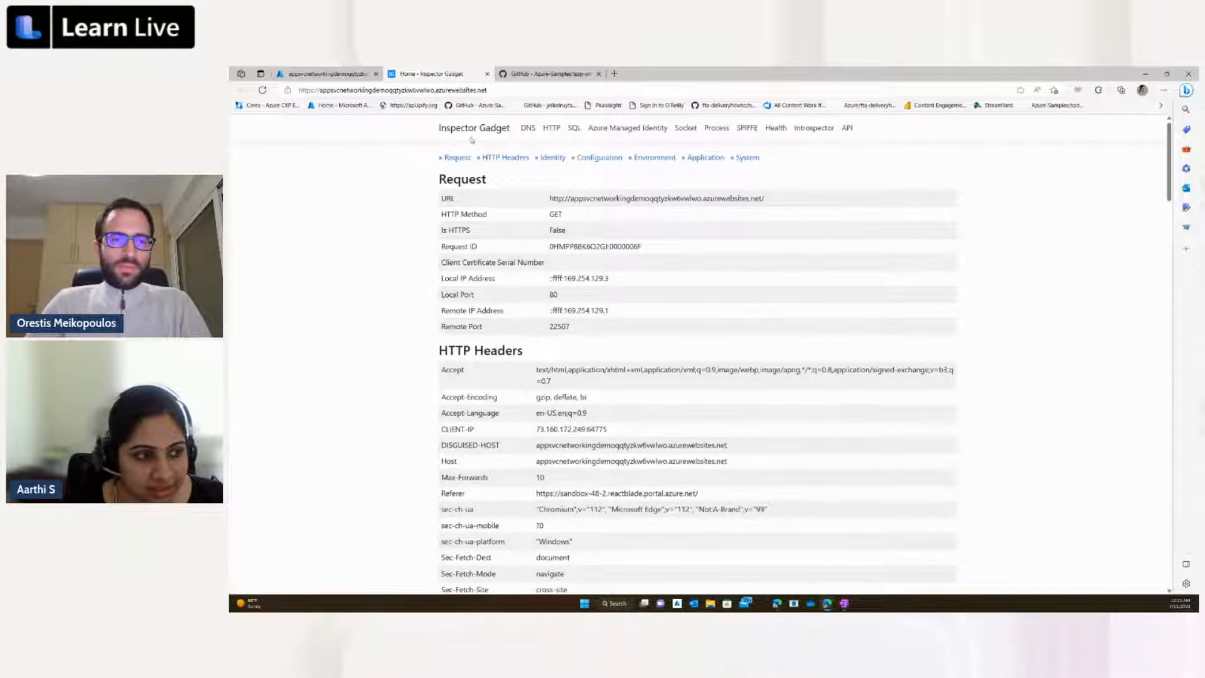
# Step: Run the prefilled query on Inspector Gadget's SQL Connection page against the sampledb database, using the Azure Managed Identity
pyautogui.click(573, 130)
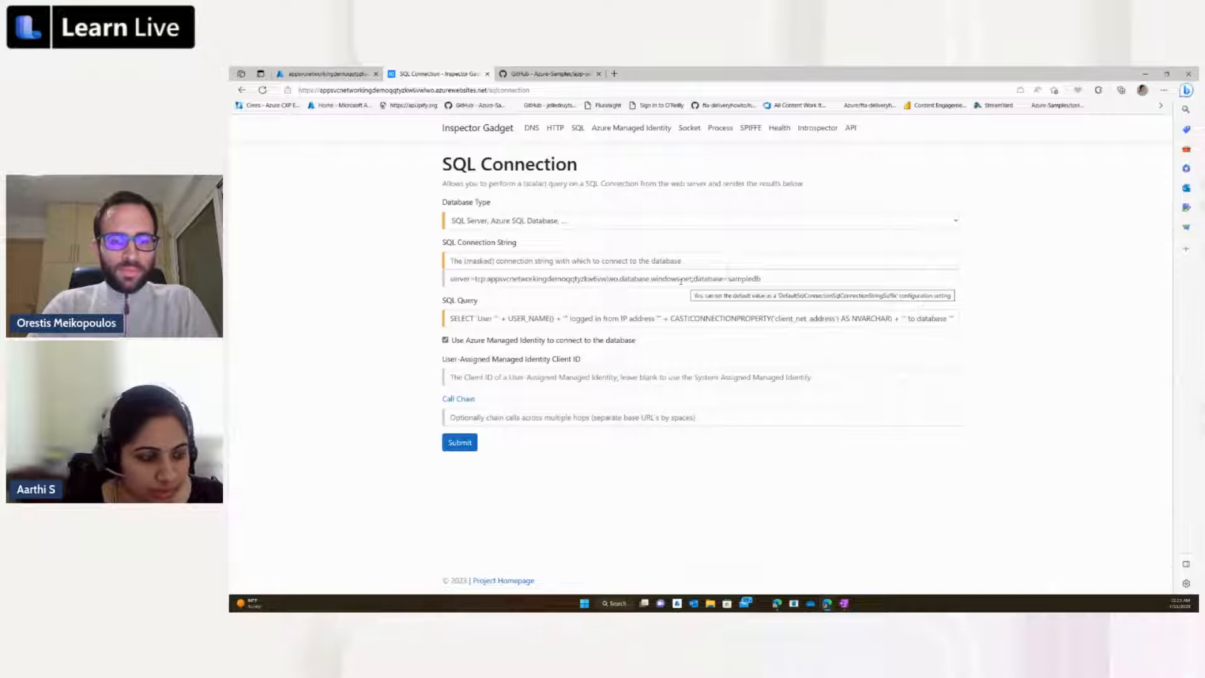
pyautogui.click(460, 444)
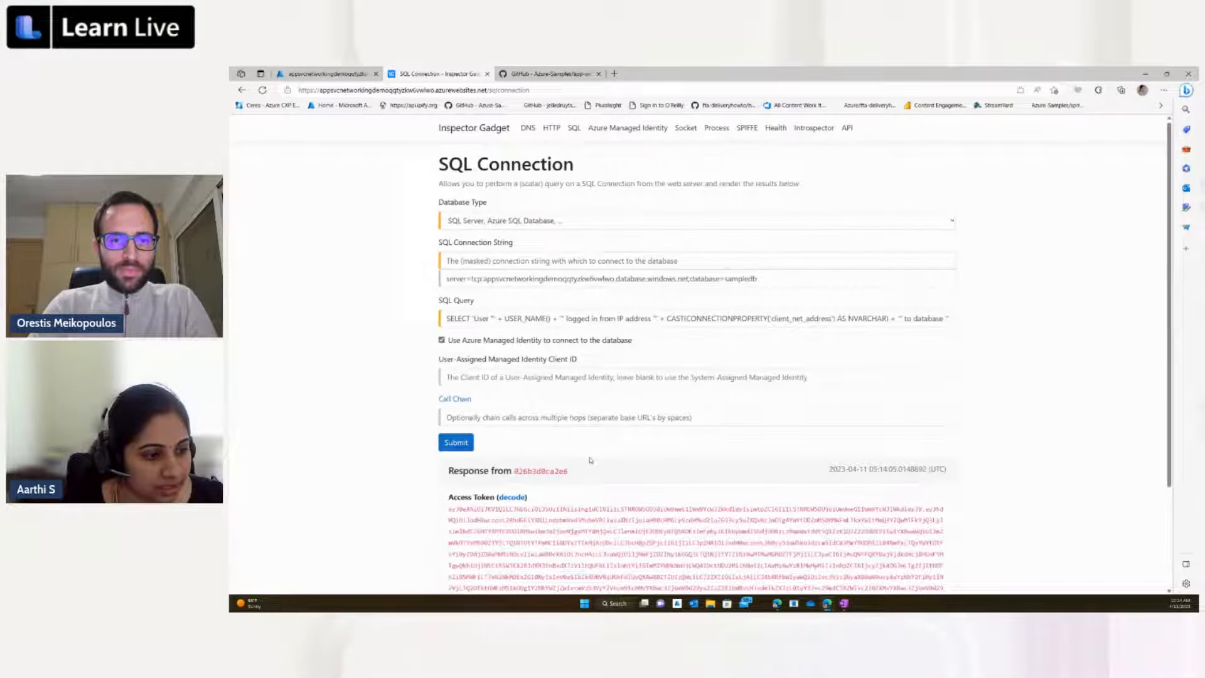
pyautogui.scroll(-2, 588, 500)
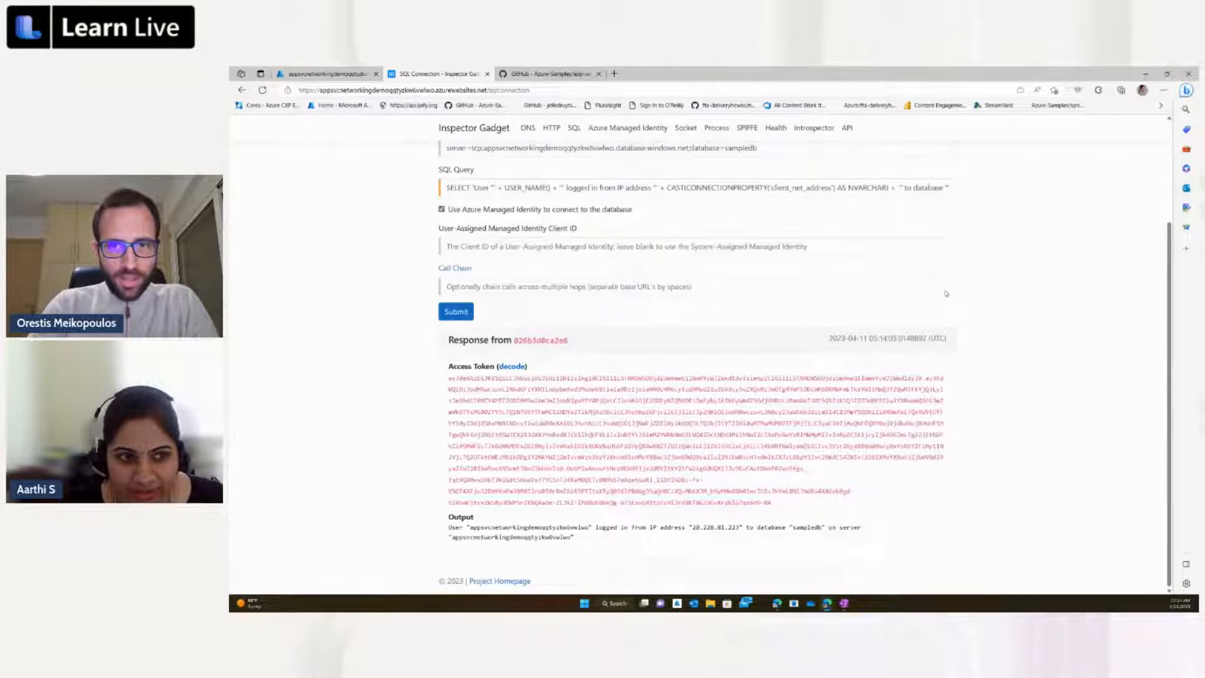
# Step: Set the browser zoom to 150% for the SQL Connection page and examine the query response and its output
pyautogui.click(1164, 89)
pyautogui.click(1143, 154)
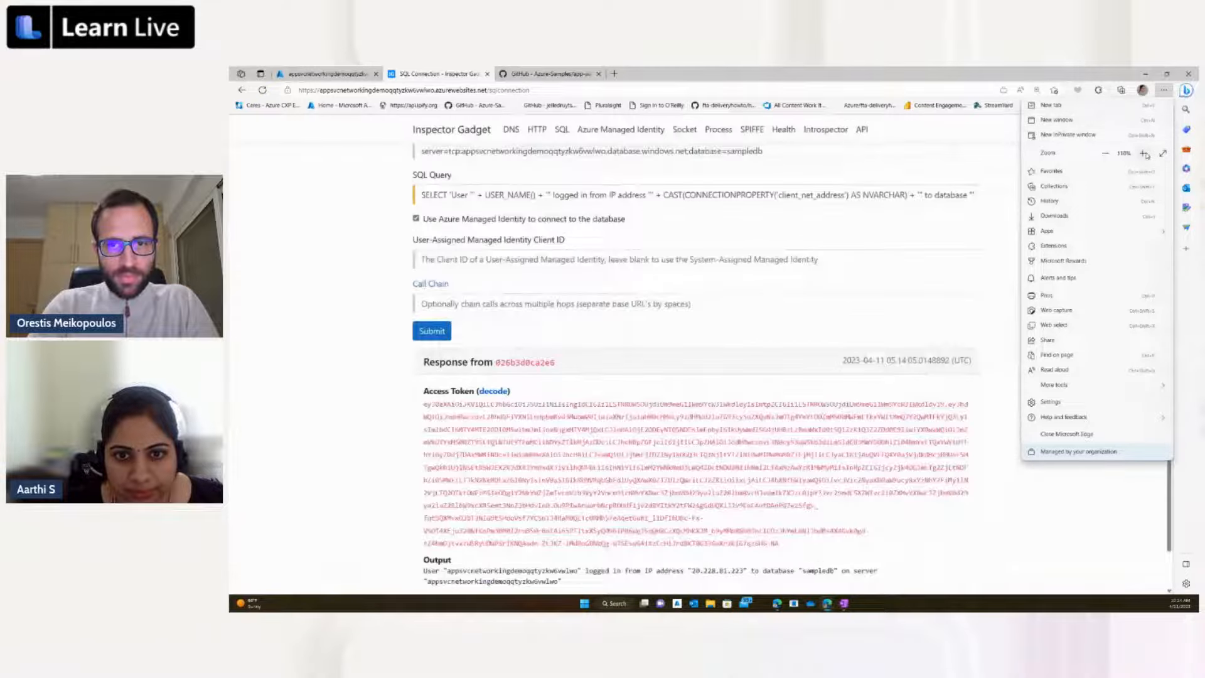
pyautogui.click(1143, 153)
pyautogui.click(1143, 154)
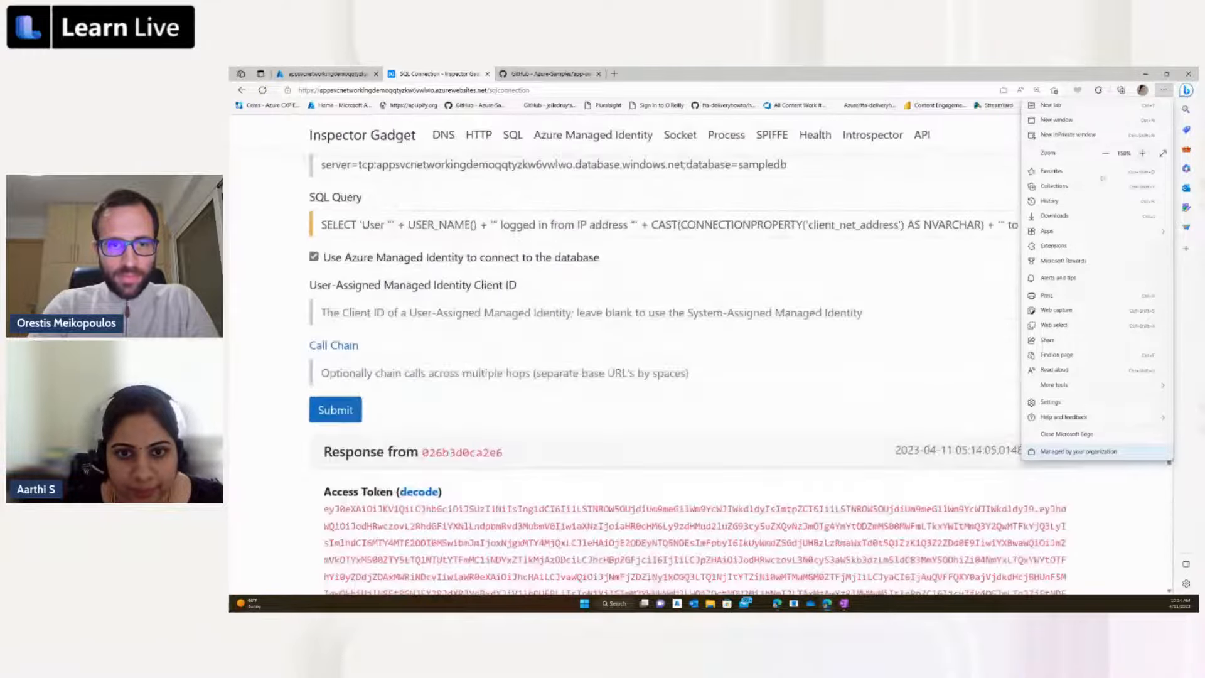
pyautogui.click(958, 185)
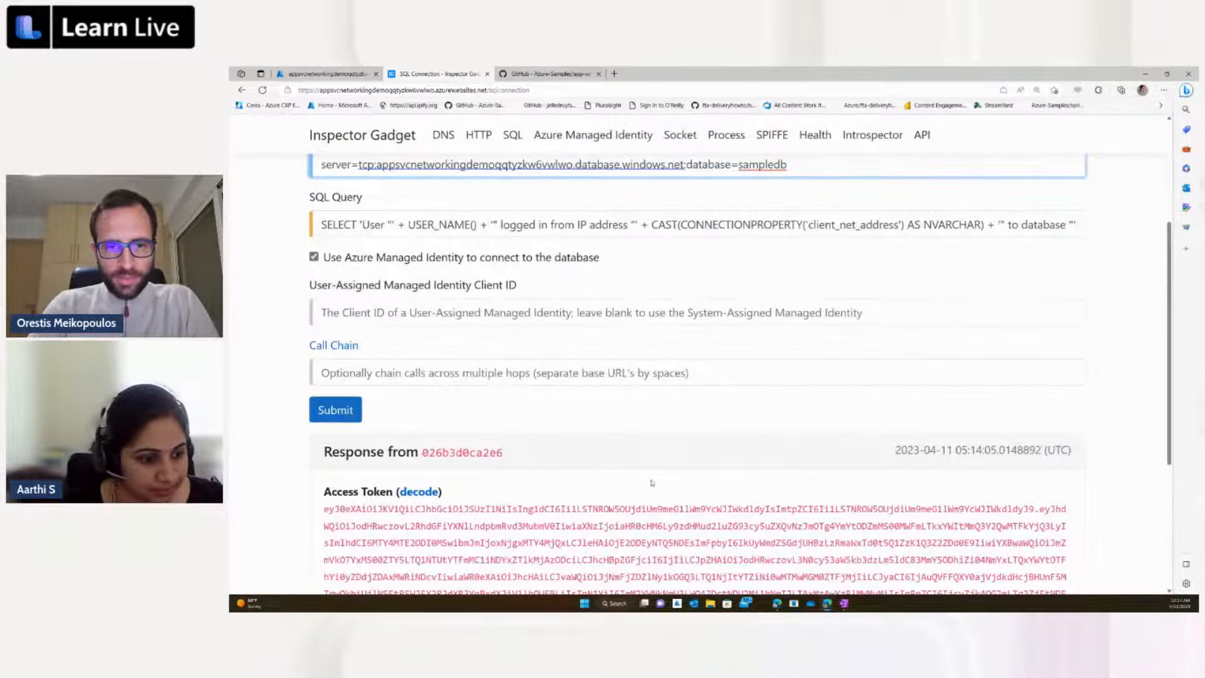
pyautogui.scroll(-2, 651, 483)
pyautogui.scroll(-2, 651, 483)
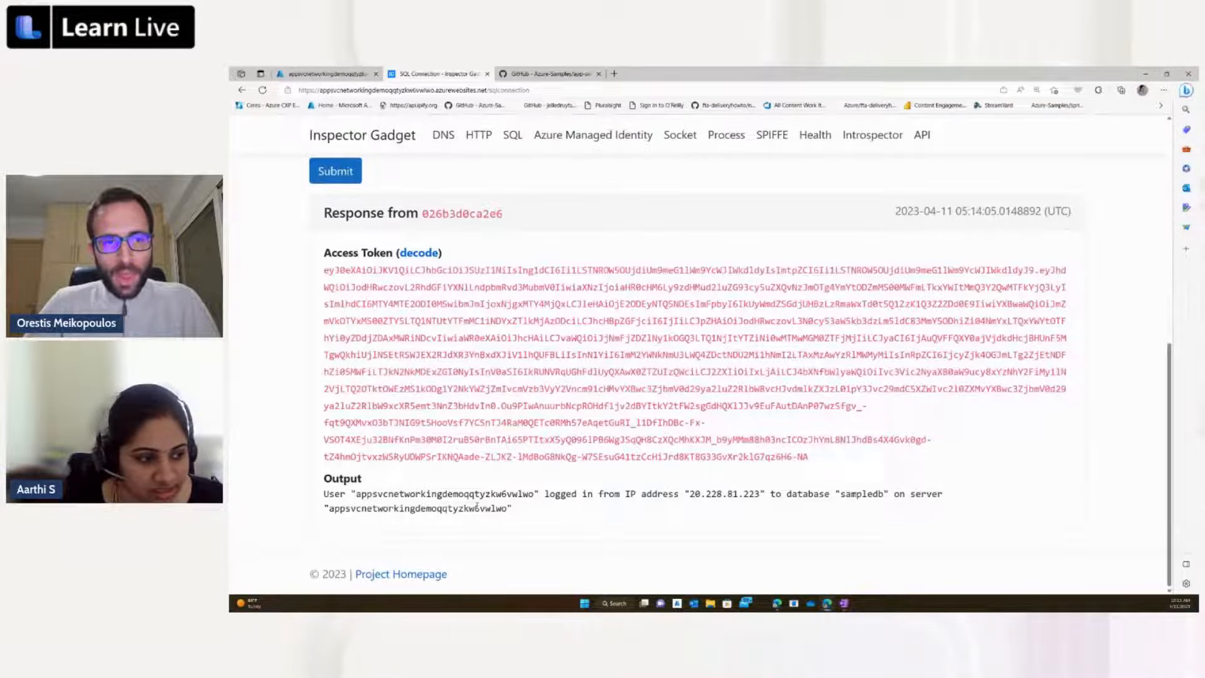
pyautogui.scroll(1, 477, 507)
pyautogui.scroll(5, 477, 506)
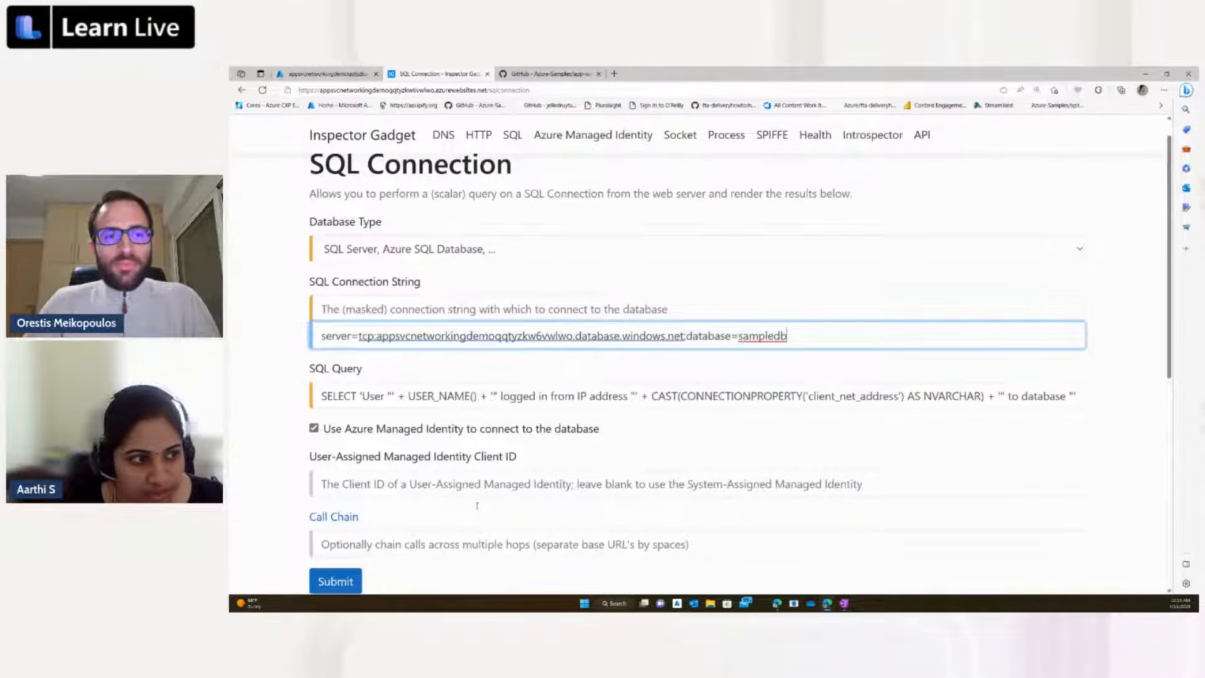
# Step: Copy the endpoint hostname of the resource group's Front Door and CDN profile and load it in a new browser tab
pyautogui.click(327, 74)
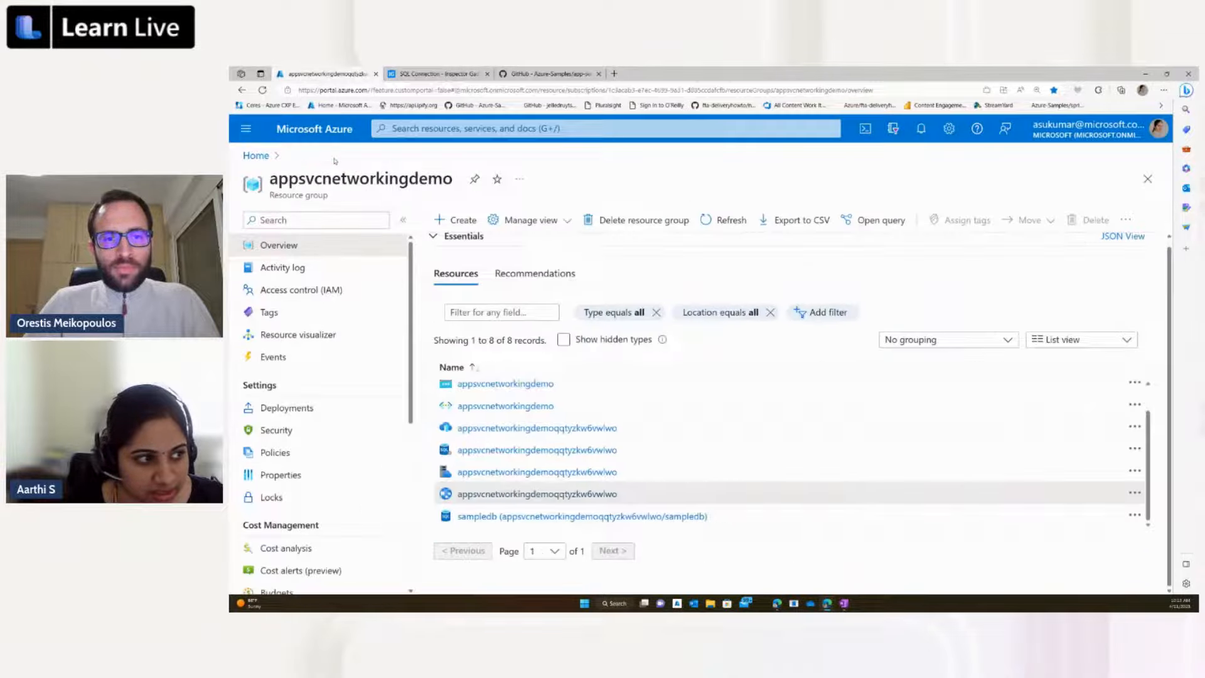
pyautogui.click(520, 428)
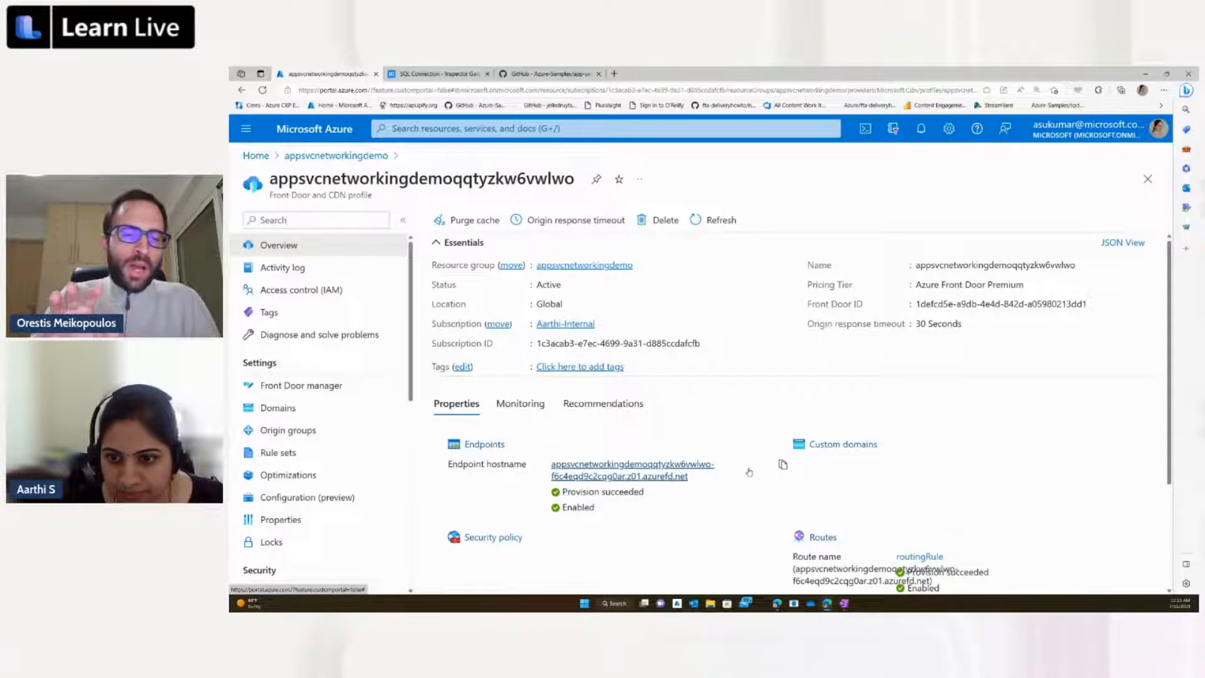
pyautogui.click(781, 465)
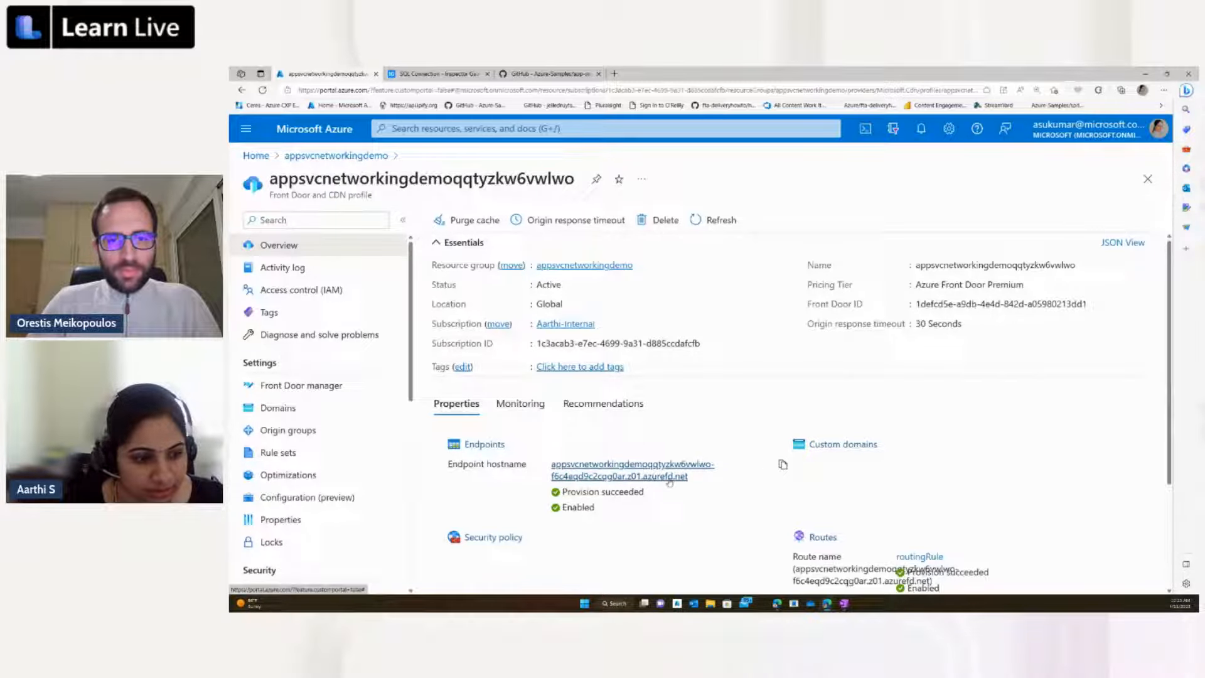
pyautogui.click(613, 74)
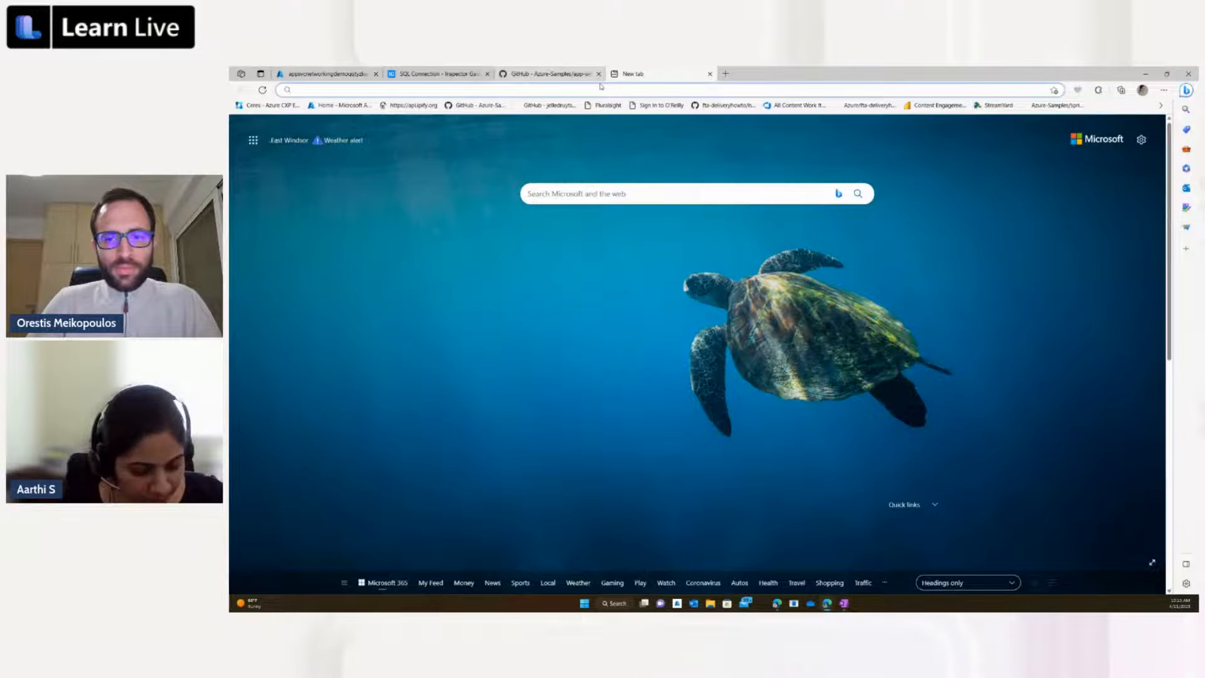
pyautogui.hotkey('ctrl', 'v')
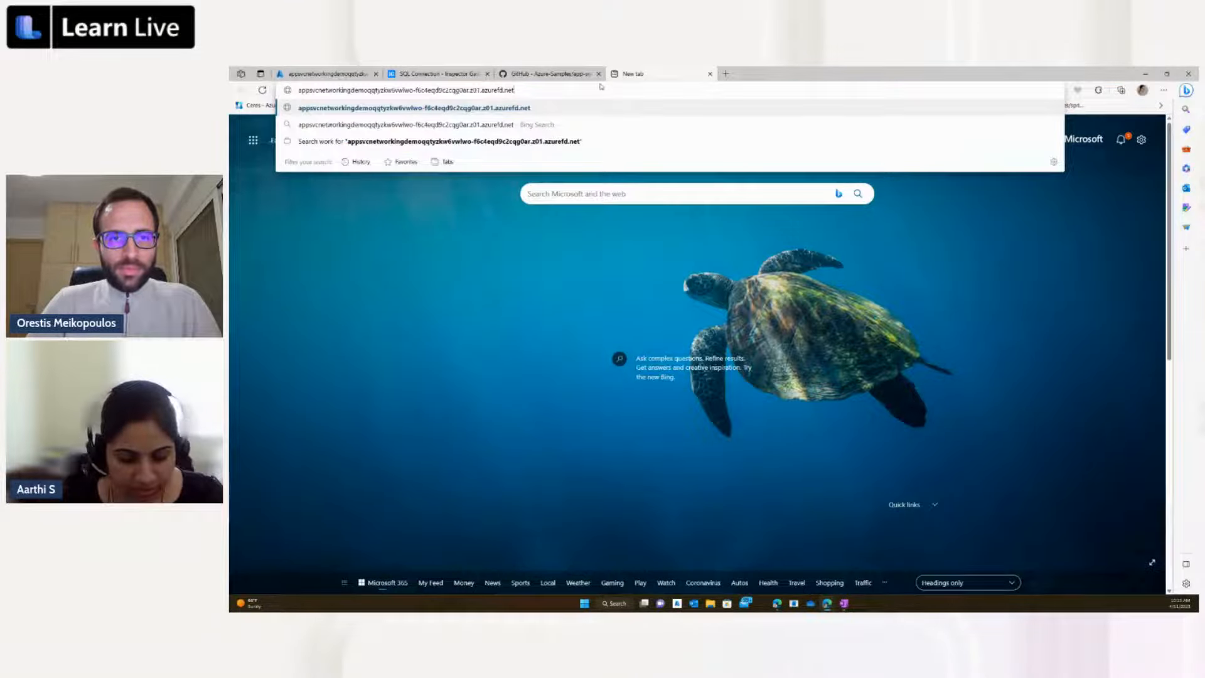
pyautogui.press('Return')
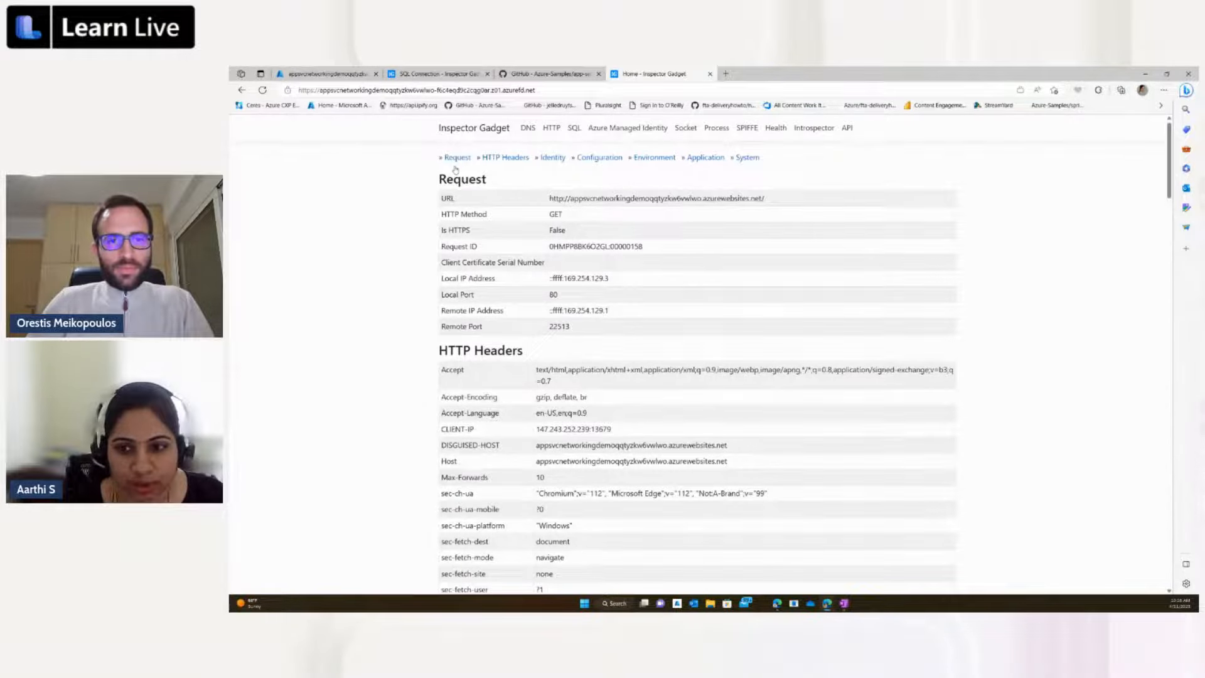
# Step: Go back to the Azure portal and return from the Front Door profile to the appsvcnetworkingdemo resource list
pyautogui.click(329, 74)
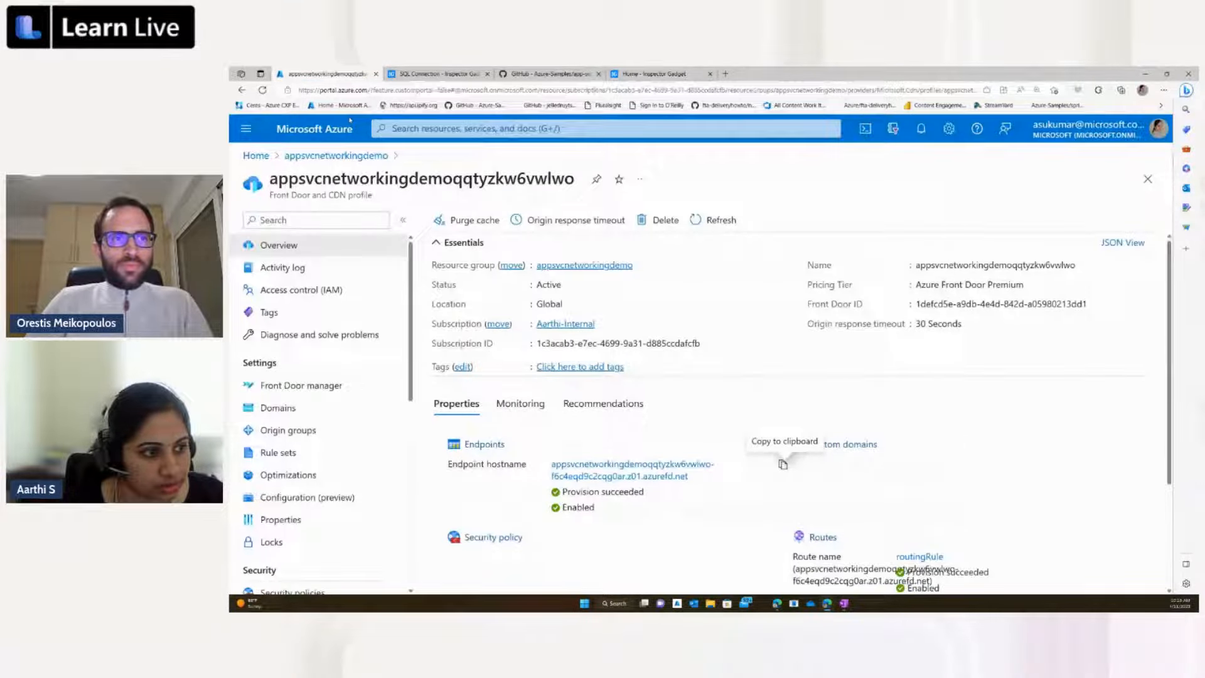
pyautogui.click(349, 156)
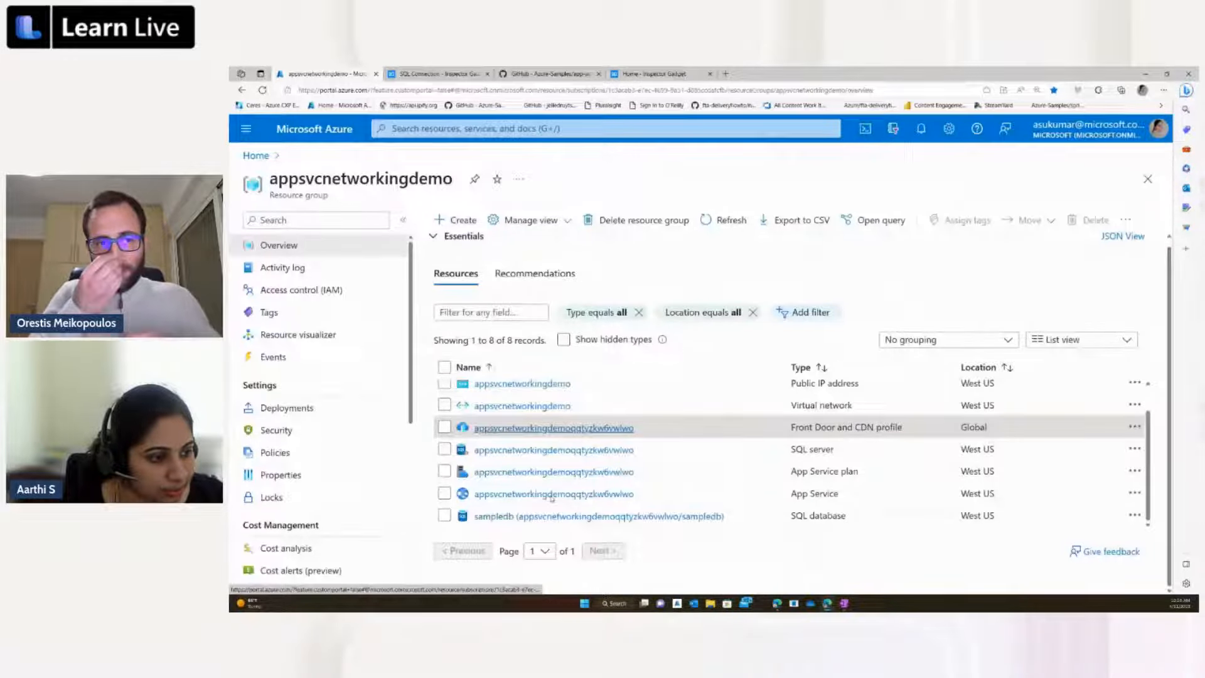
pyautogui.scroll(1, 552, 497)
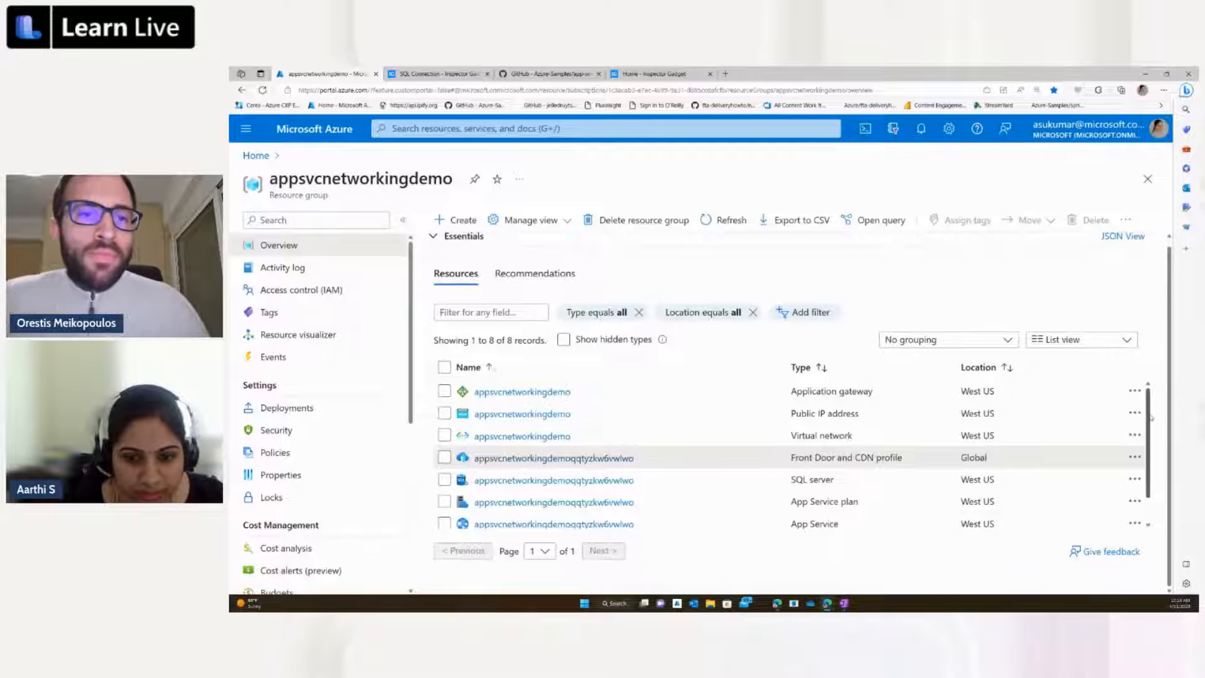
# Step: Copy the frontend public IP address of the appsvcnetworkingdemo application gateway and load only the IP 104.42.40.89 in a new browser tab
pyautogui.click(475, 394)
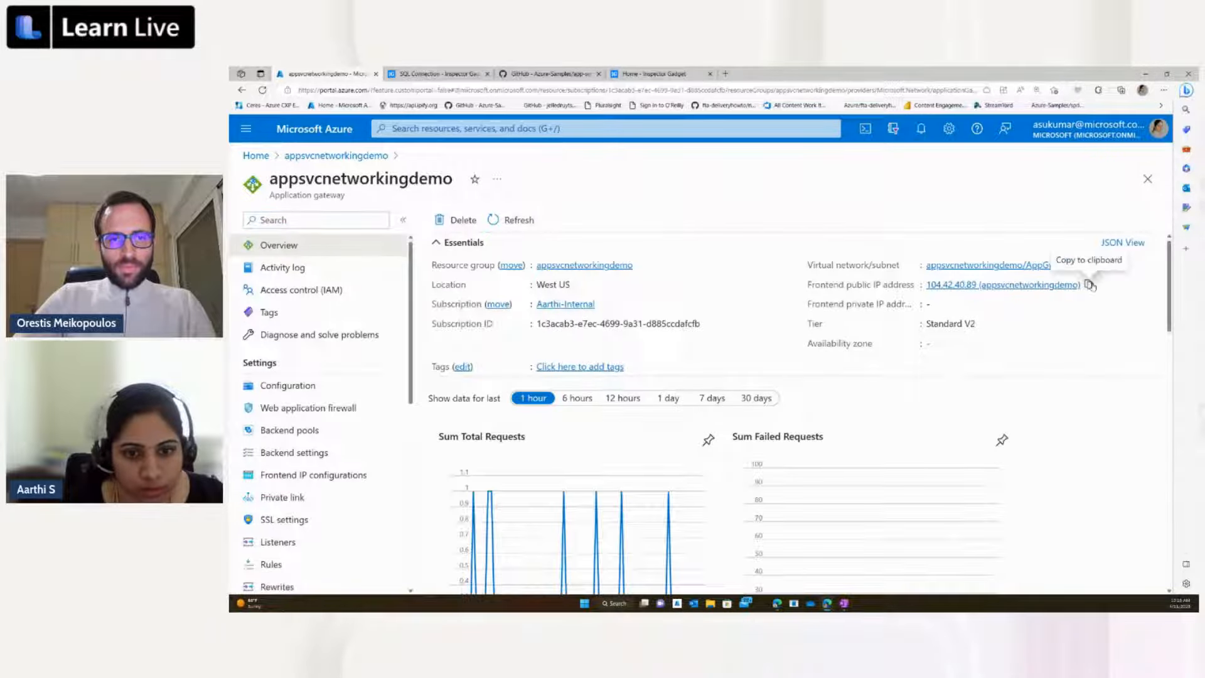
pyautogui.click(1089, 286)
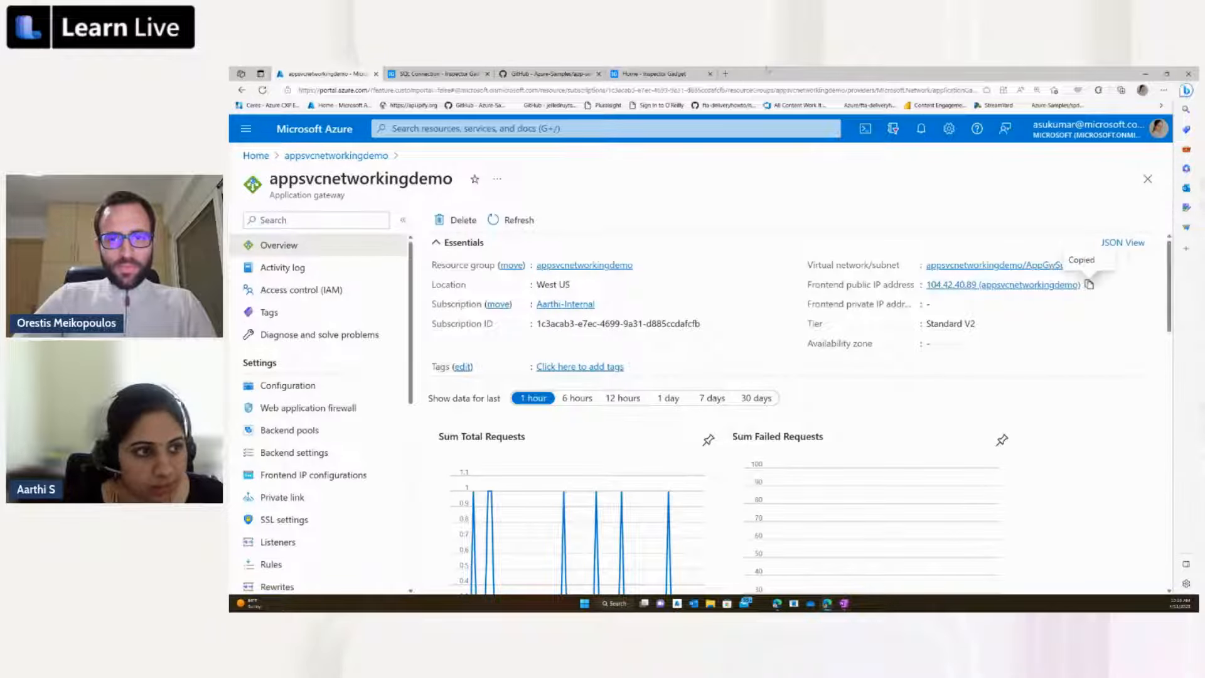
pyautogui.click(725, 73)
pyautogui.hotkey('ctrl', 'v')
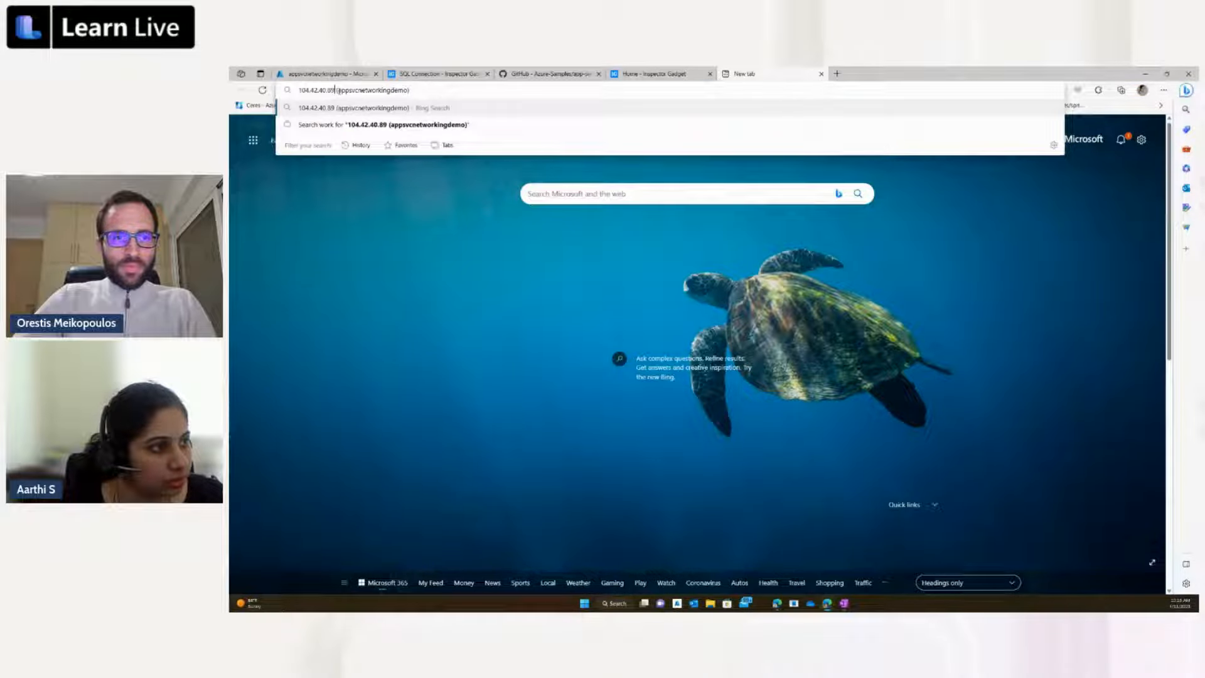
pyautogui.moveTo(333, 90); pyautogui.dragTo(457, 94)
pyautogui.press('BackSpace')
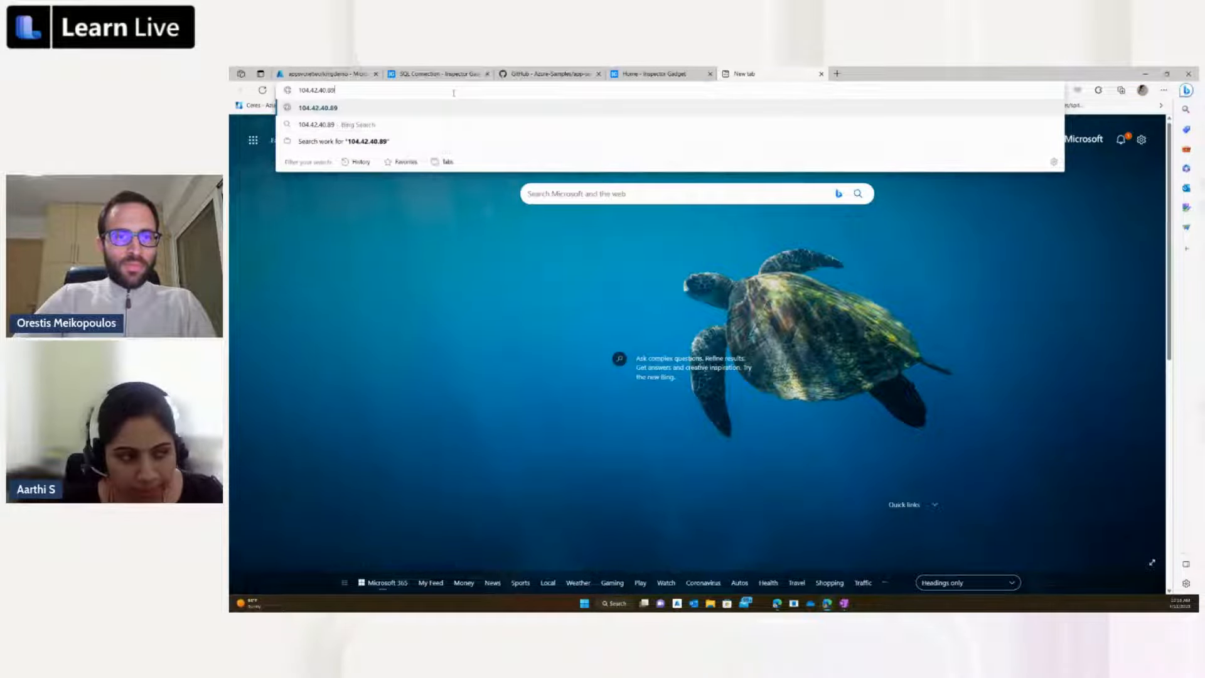
pyautogui.press('Return')
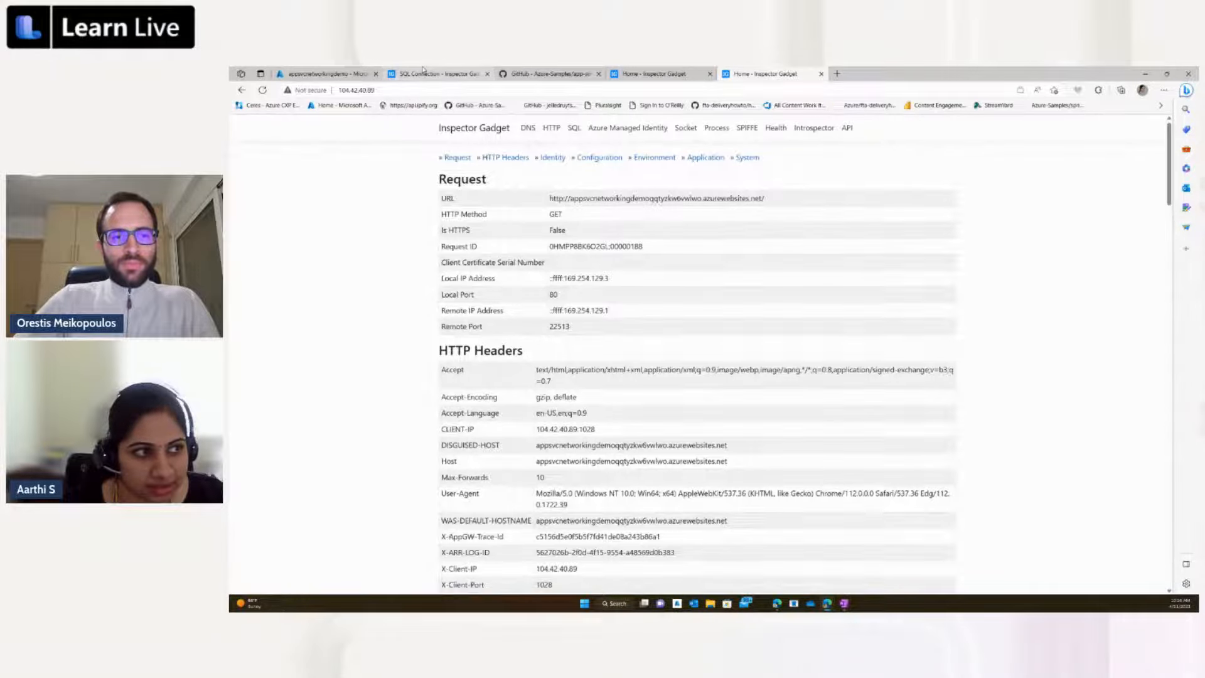
# Step: Compare the Inspector Gadget pages opened through the direct azurewebsites.net address, the Front Door hostname and the application gateway IP
pyautogui.click(417, 73)
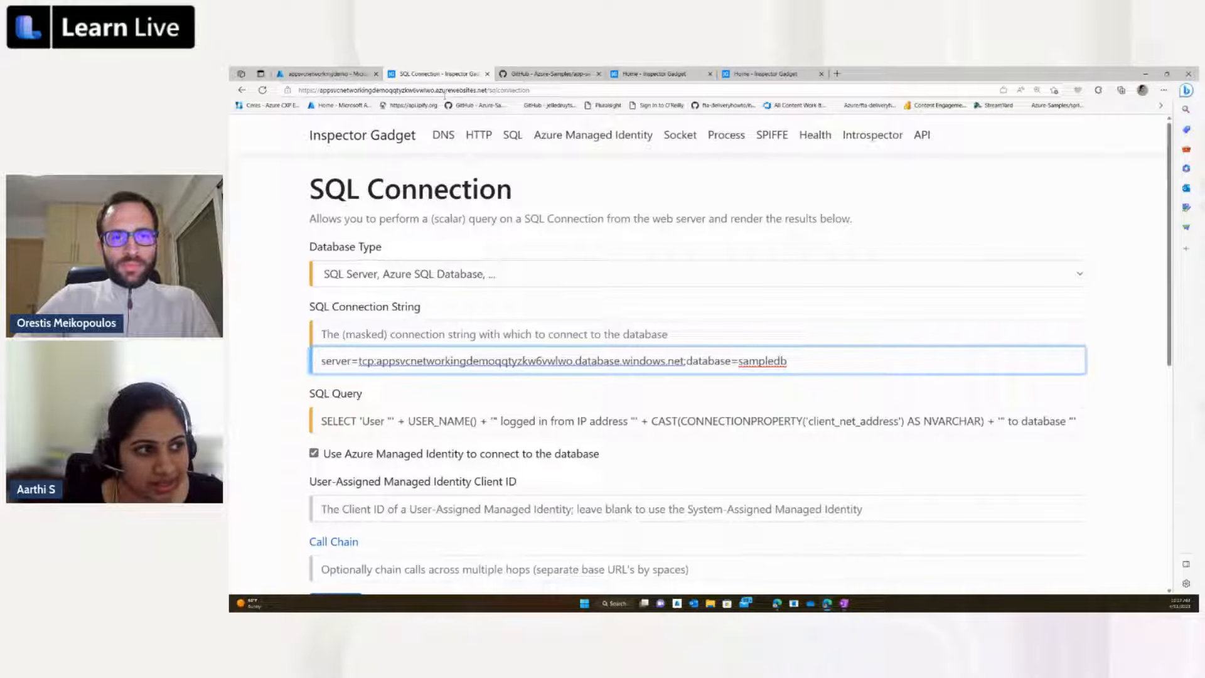
pyautogui.click(663, 73)
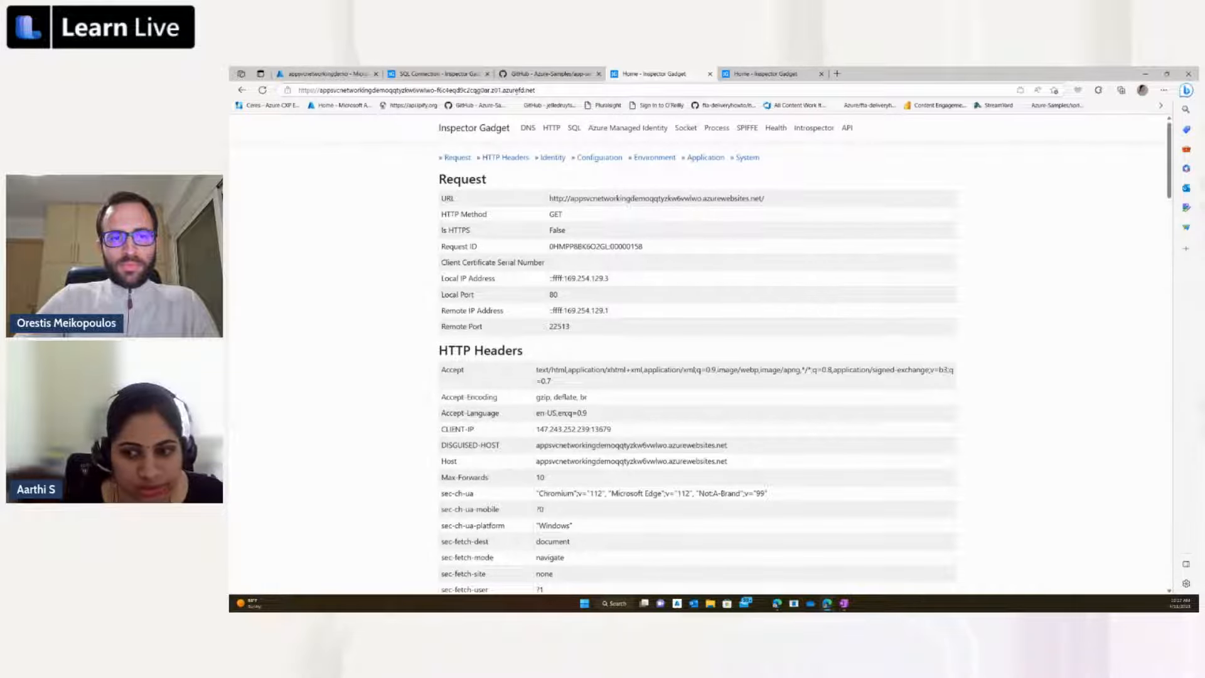
pyautogui.click(778, 74)
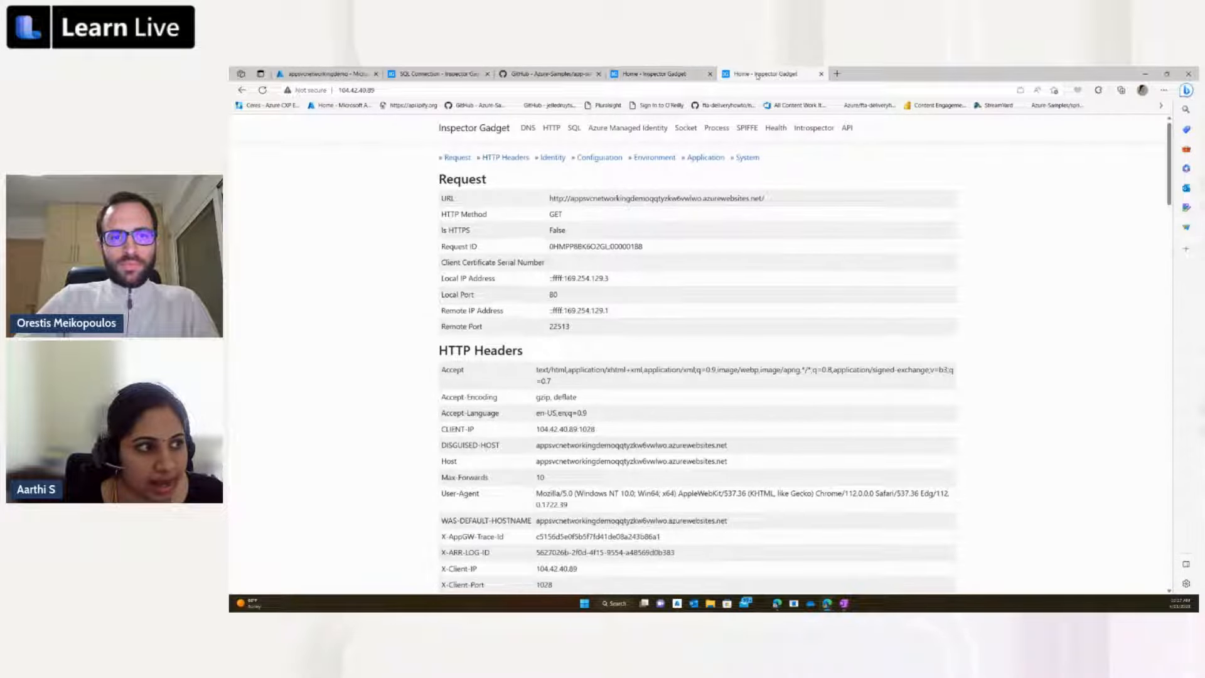
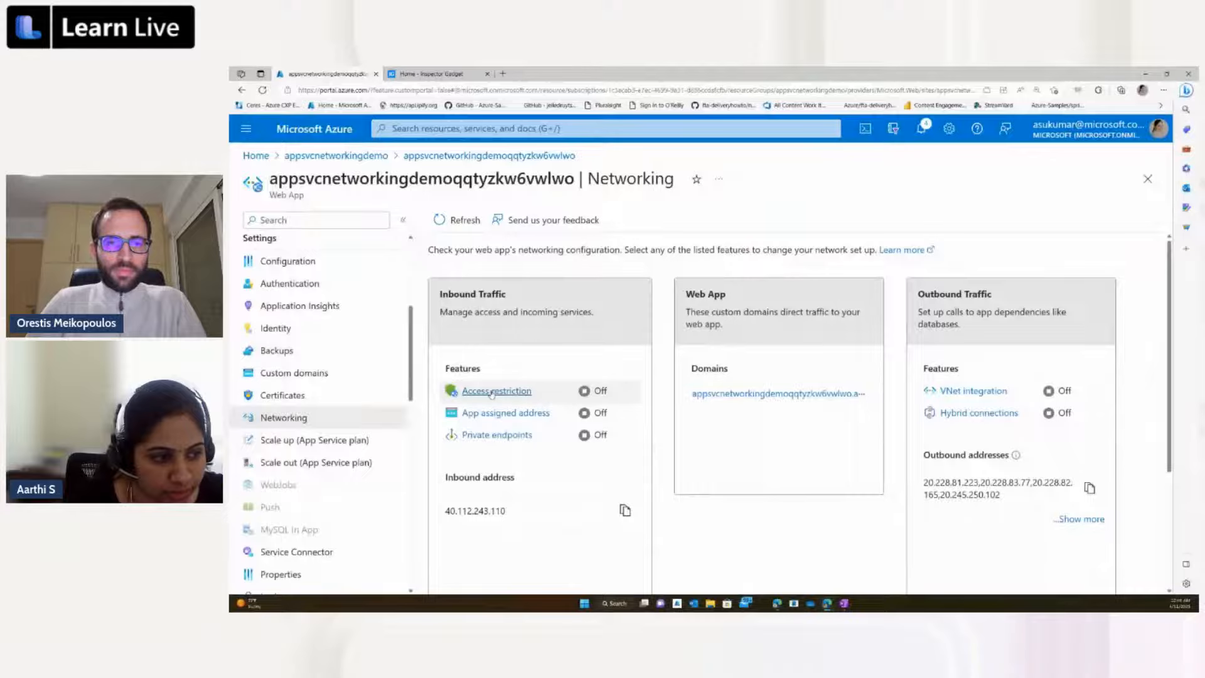
# Step: Start a new access restriction rule for the web app's main site and name it "Allow App GW Only"
pyautogui.click(492, 392)
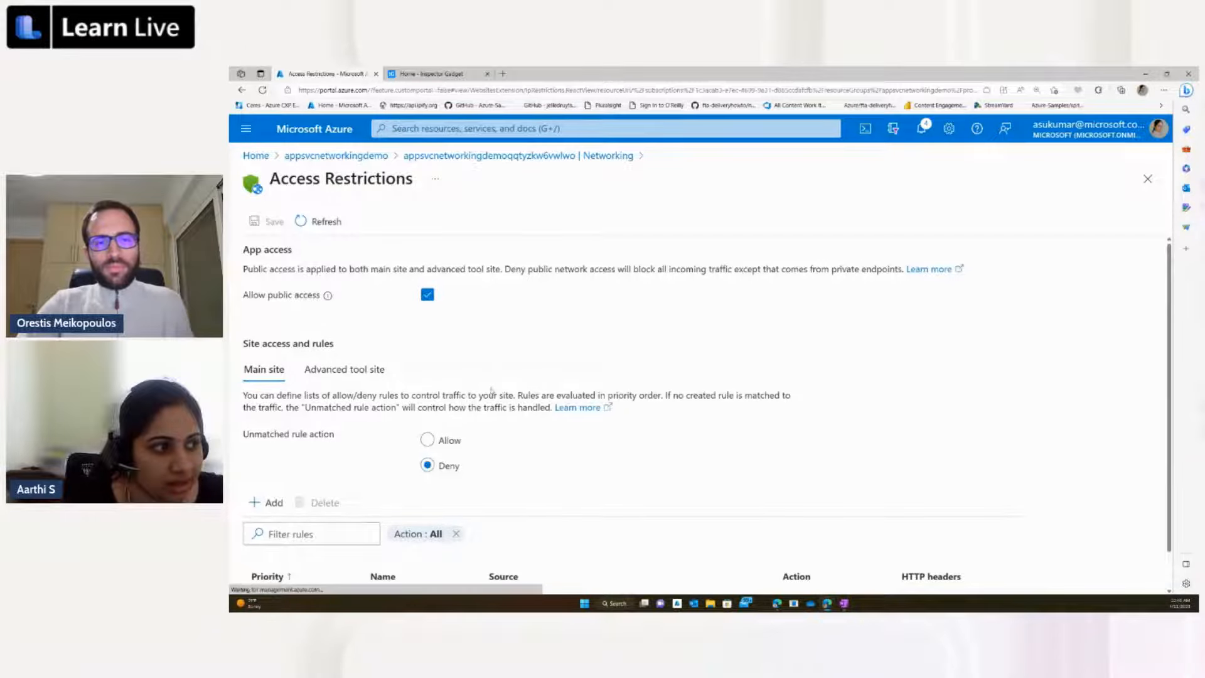
pyautogui.scroll(-1, 489, 392)
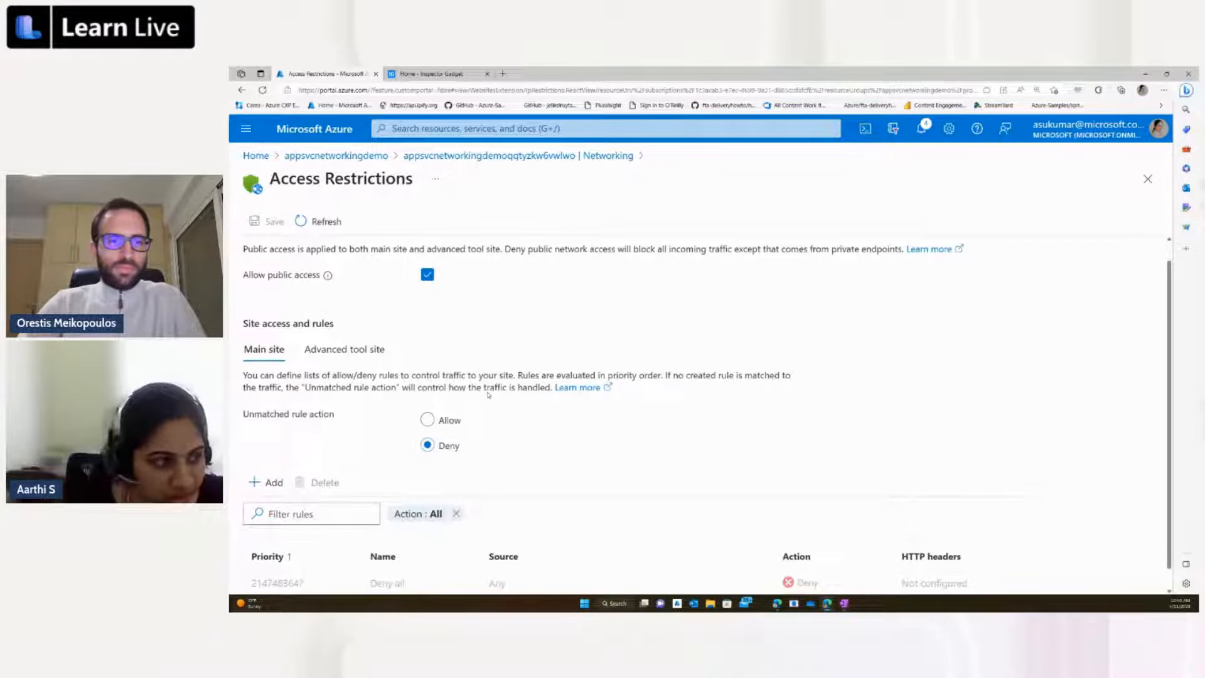
pyautogui.scroll(-1, 489, 395)
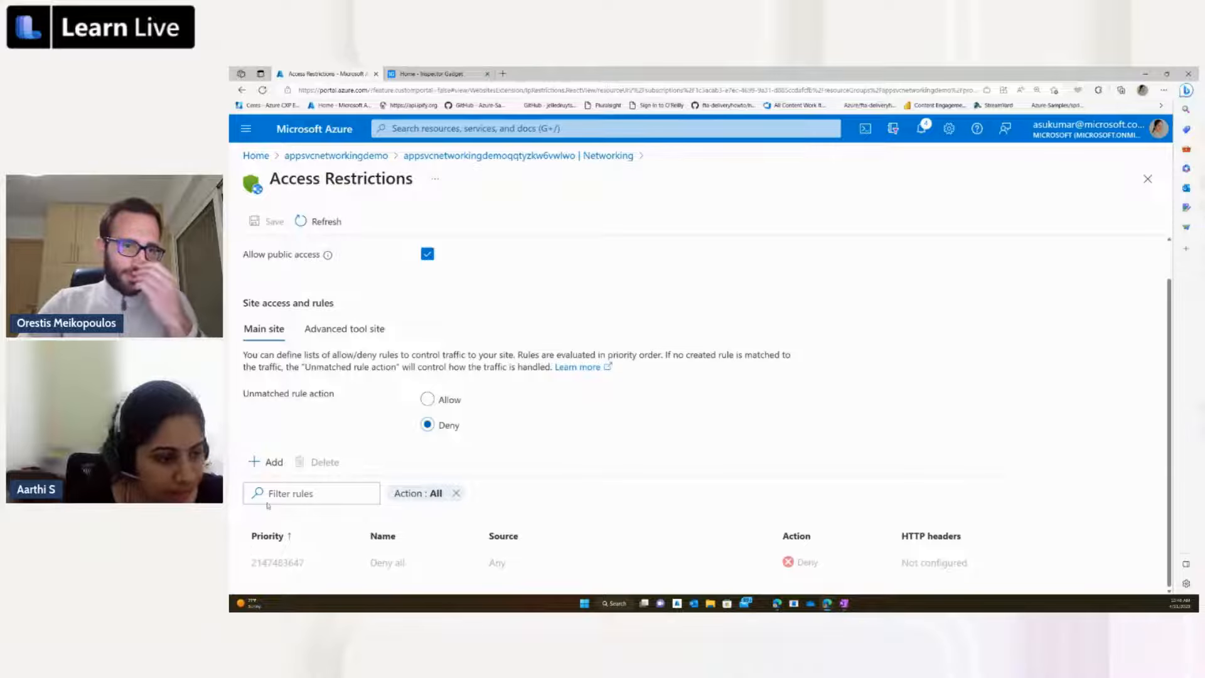
pyautogui.click(264, 462)
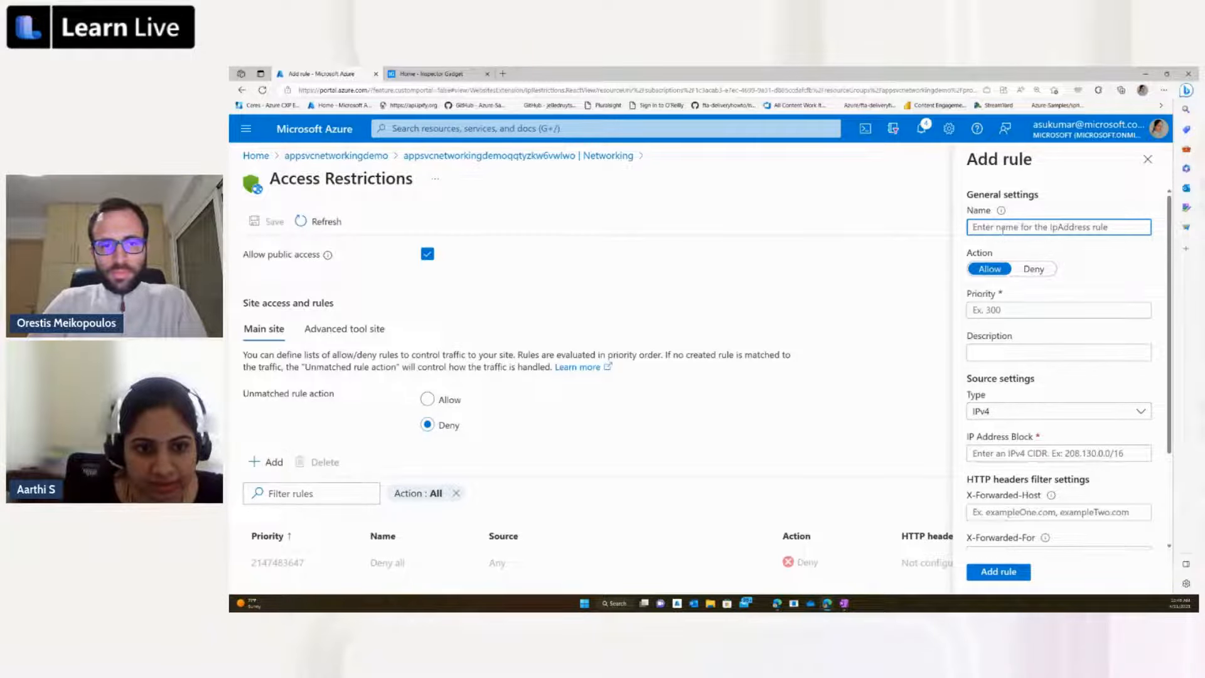
pyautogui.click(1002, 230)
pyautogui.write('A')
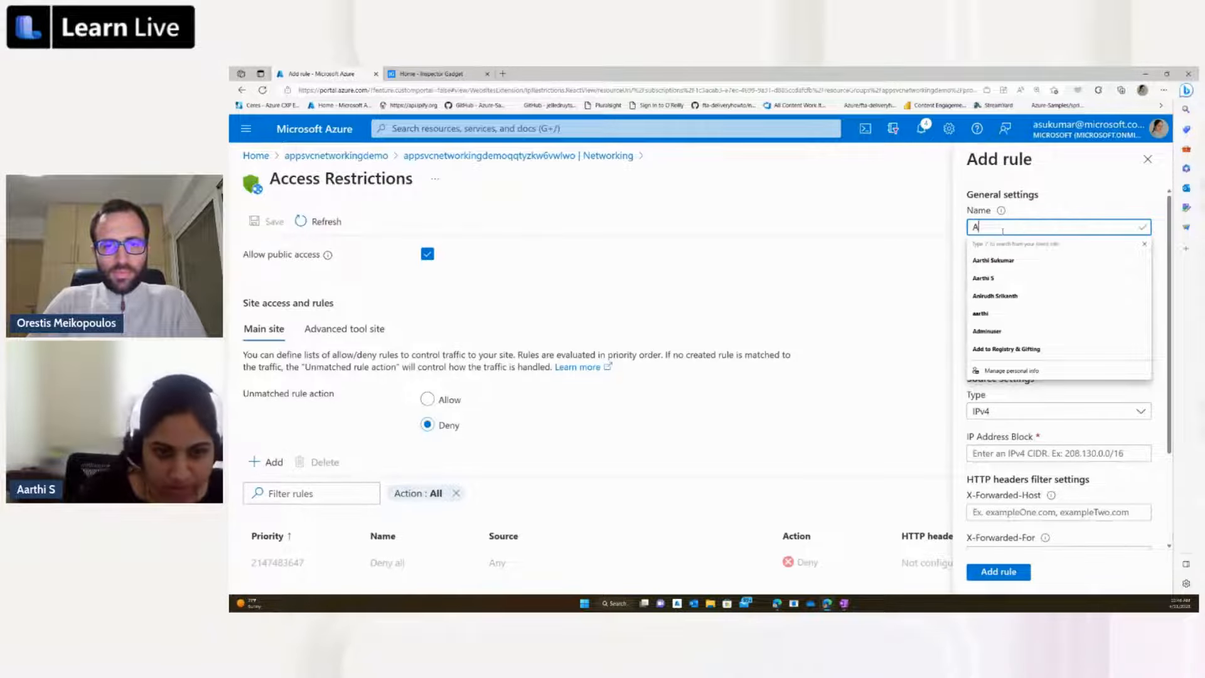
pyautogui.write('llow')
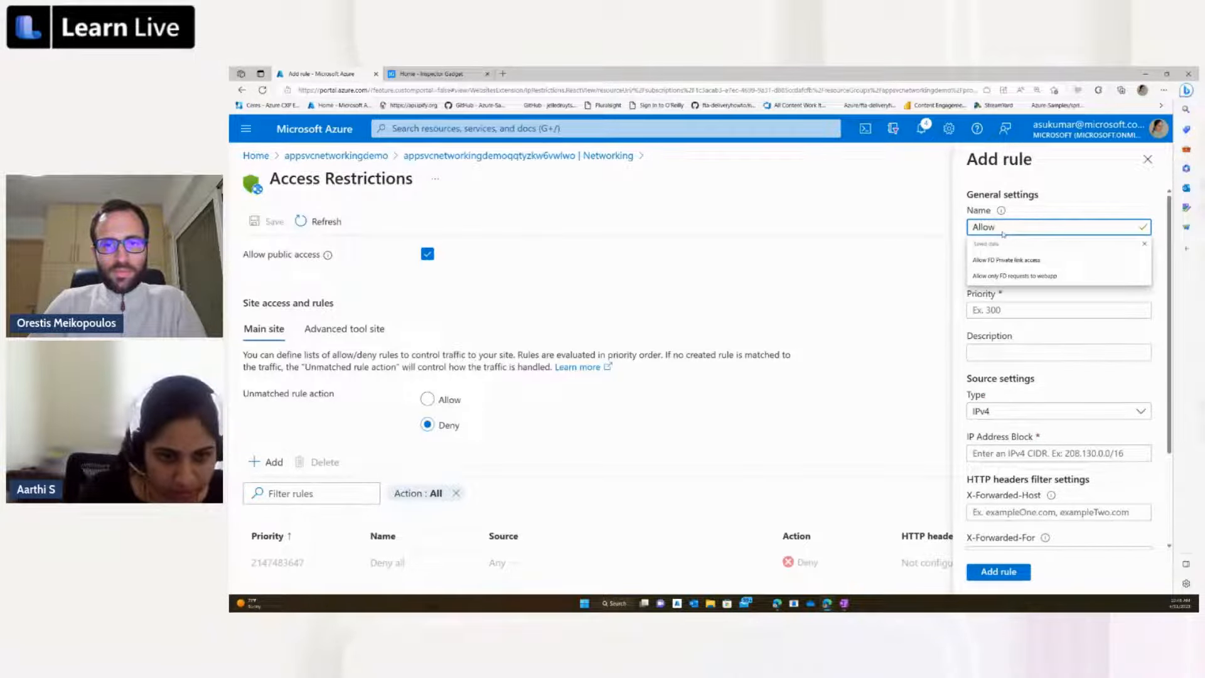
pyautogui.write(' App GW ')
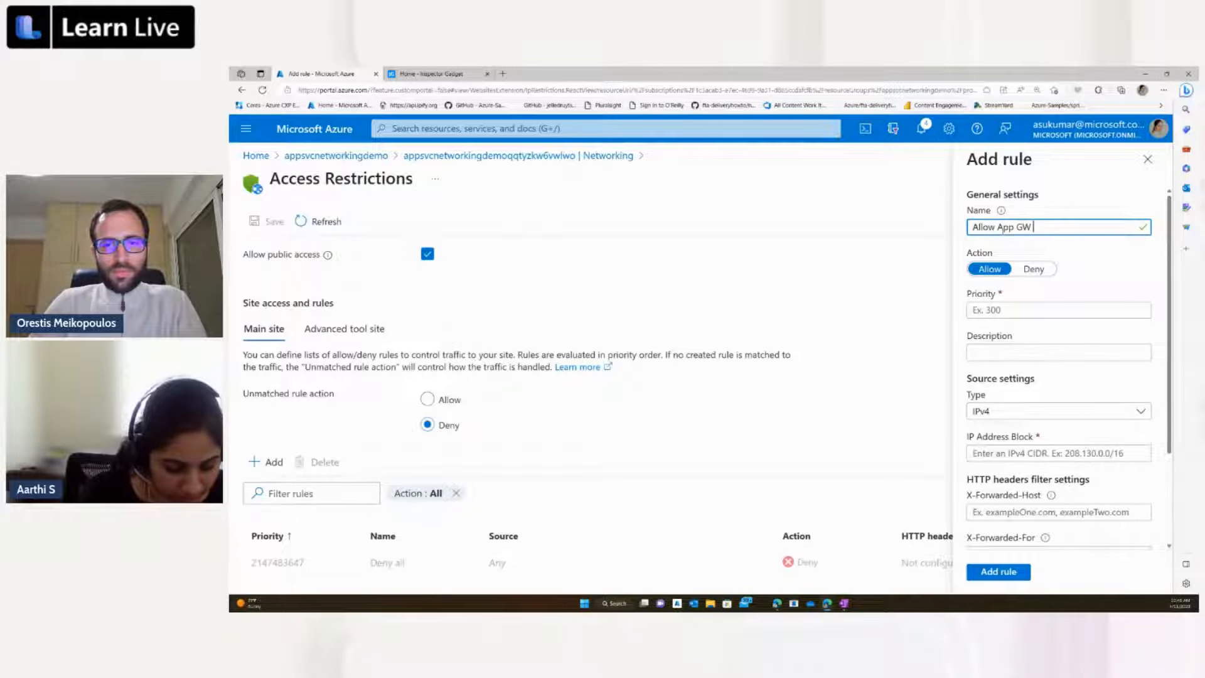
pyautogui.write('Only')
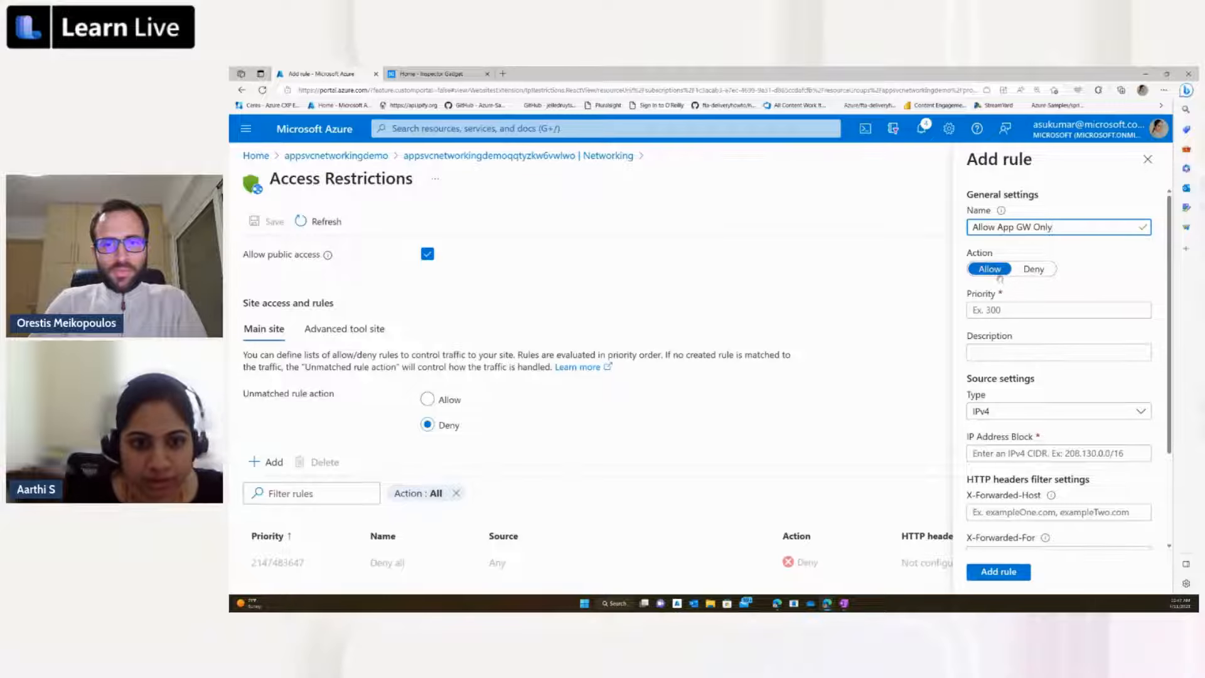
# Step: Set the new rule's priority to 100 and leave its description empty
pyautogui.click(986, 314)
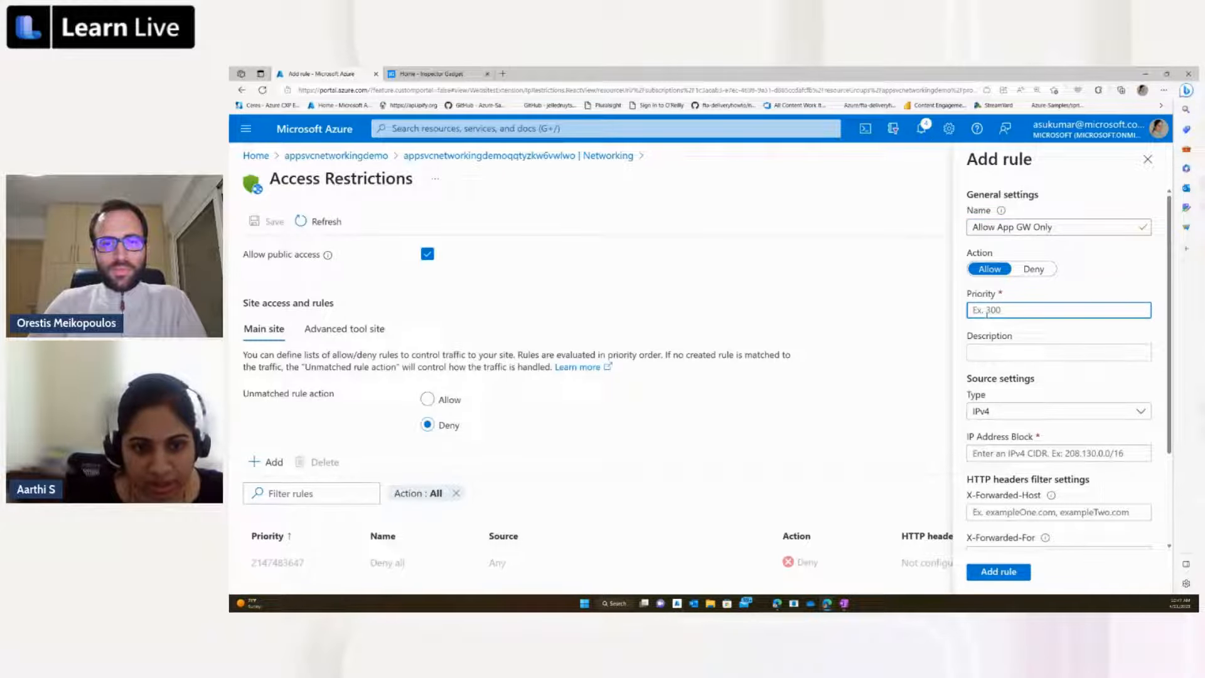
pyautogui.write('100')
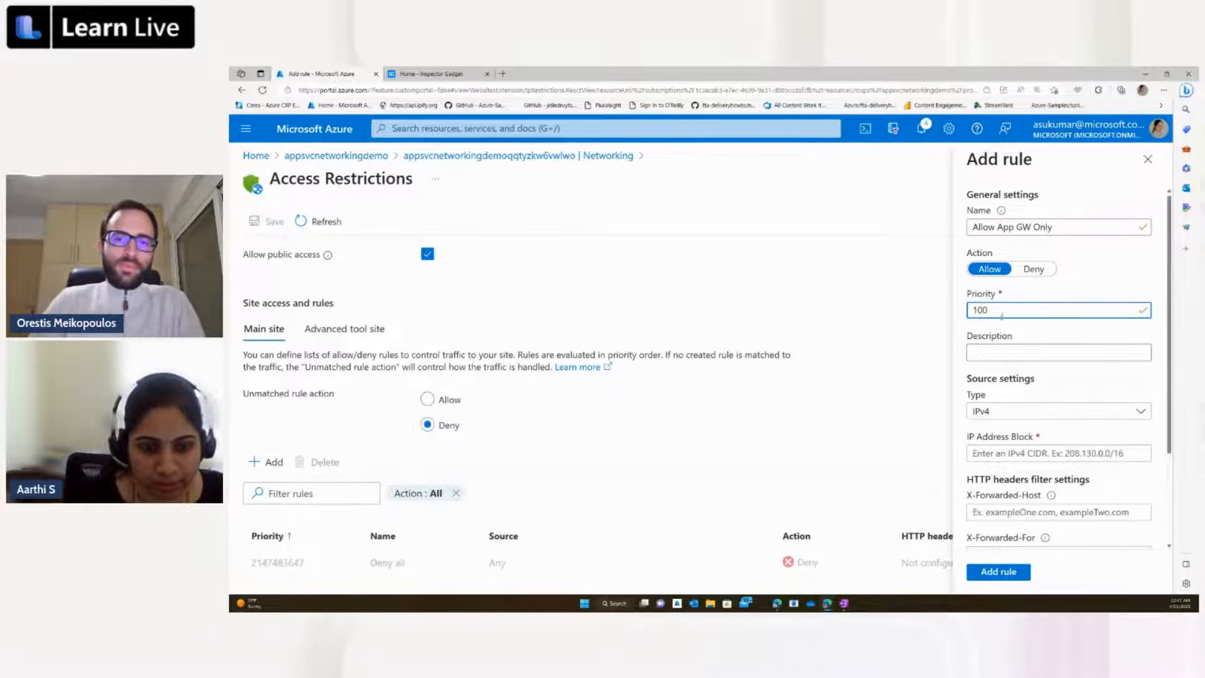
pyautogui.click(984, 354)
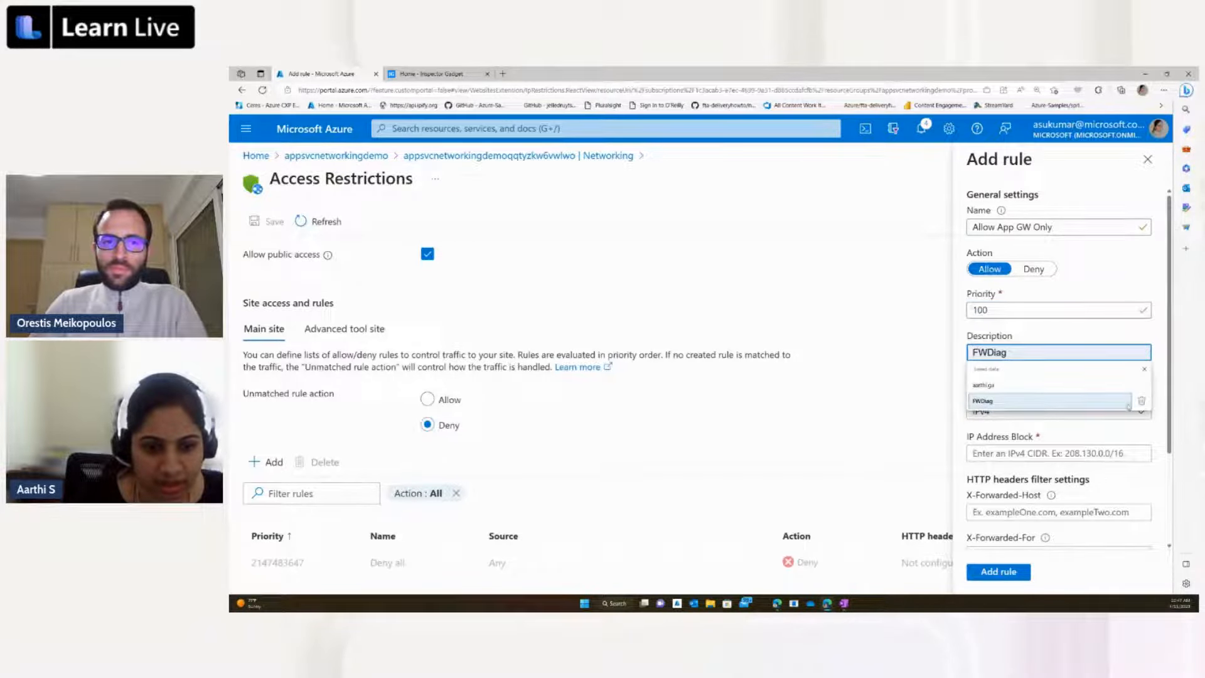
pyautogui.click(1161, 434)
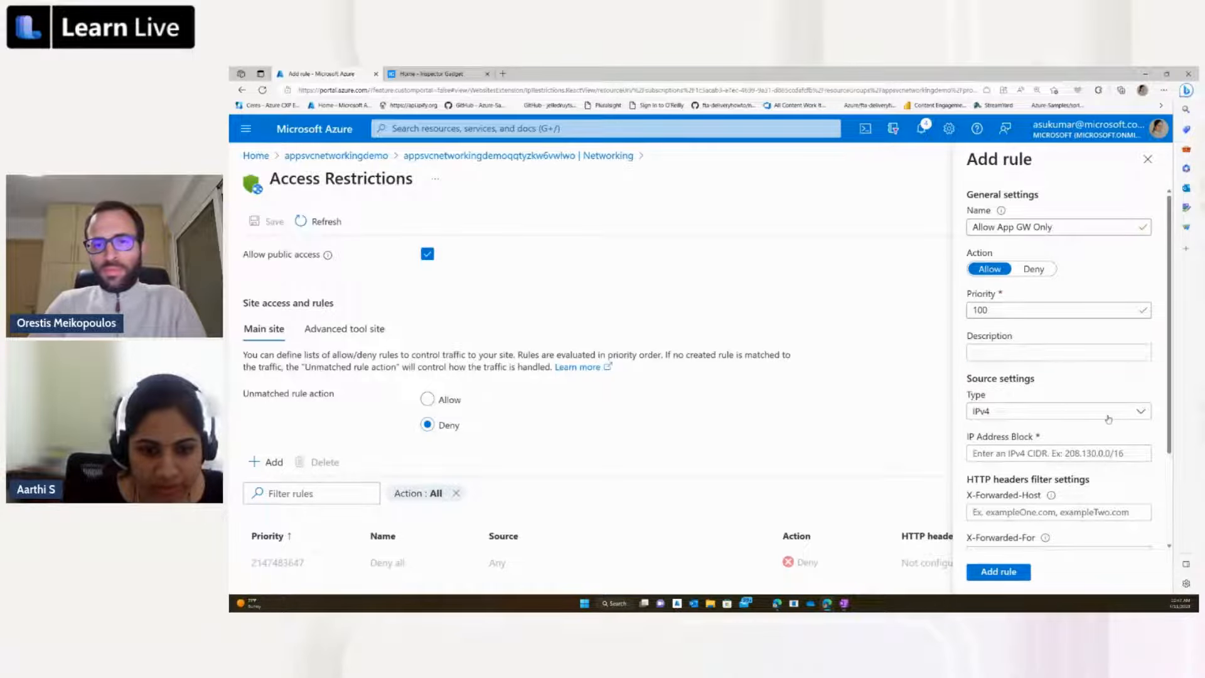
# Step: Set the rule's source type to Virtual Network and choose the appsvcnetworkingdemo virtual network
pyautogui.click(1109, 415)
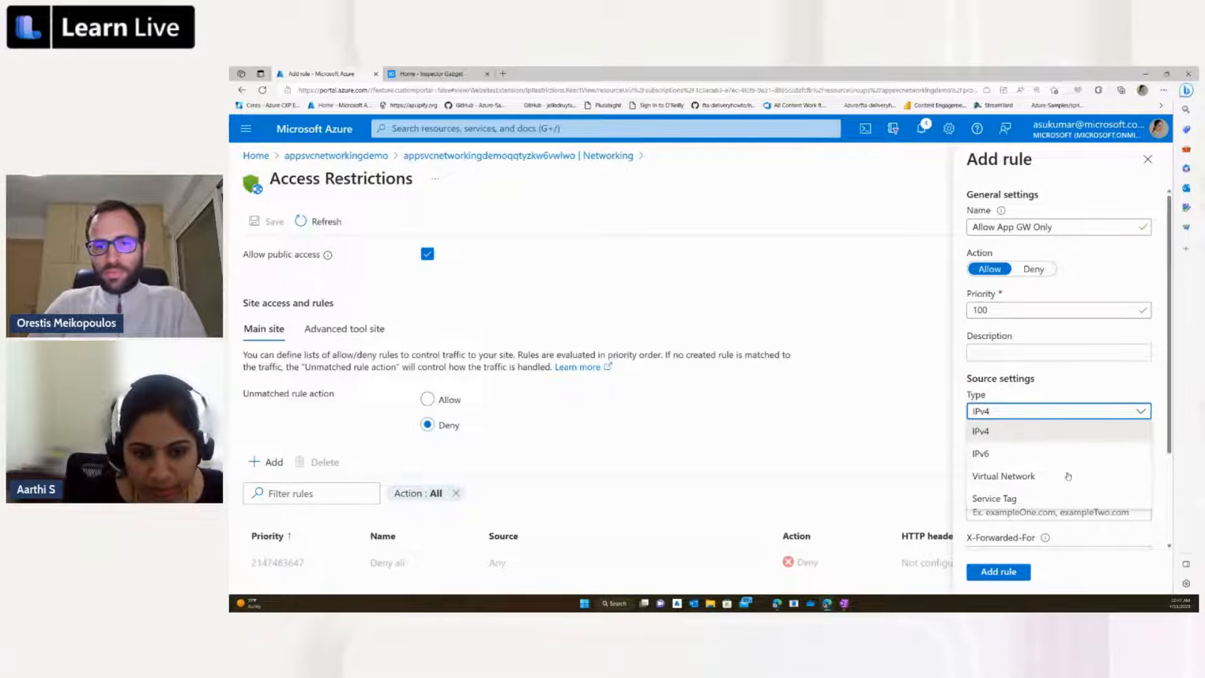
pyautogui.click(1063, 479)
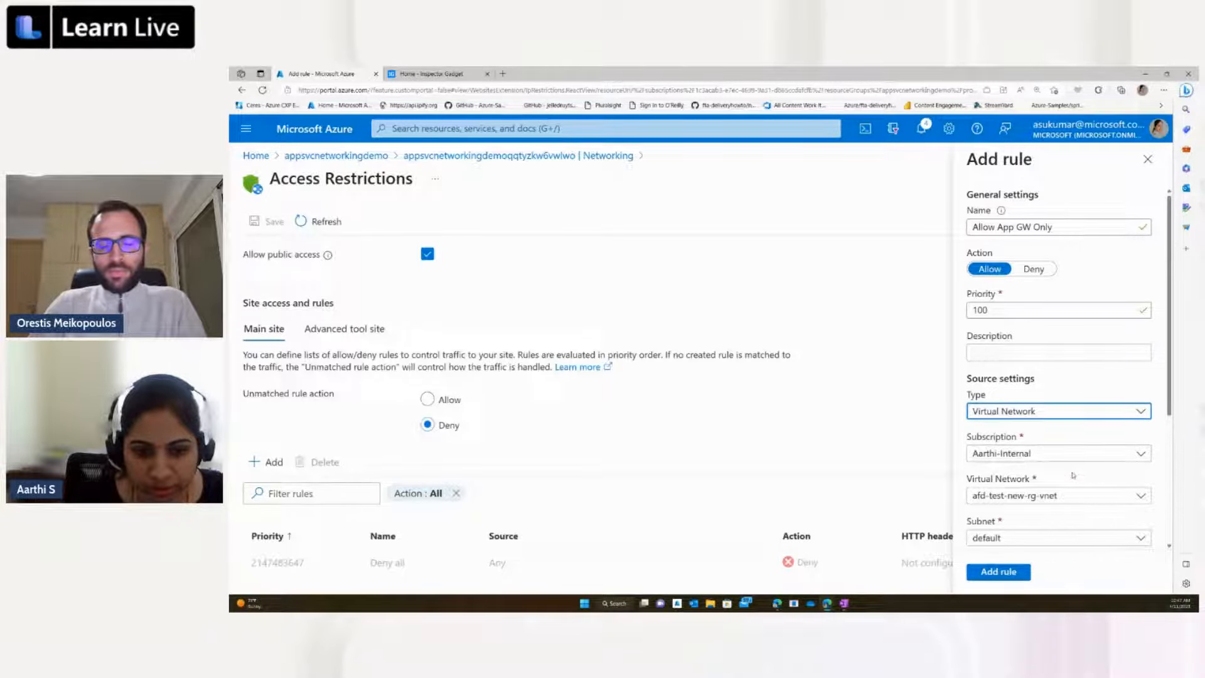
pyautogui.scroll(-1, 1073, 475)
pyautogui.scroll(-2, 1072, 475)
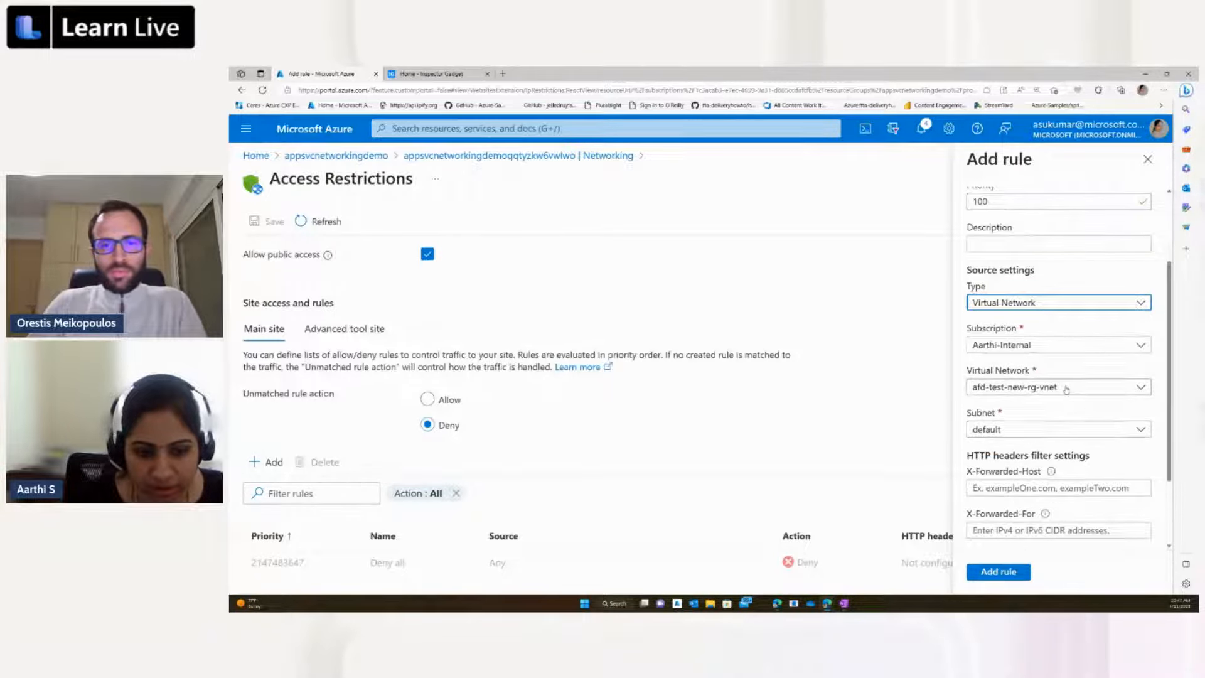
pyautogui.click(1065, 388)
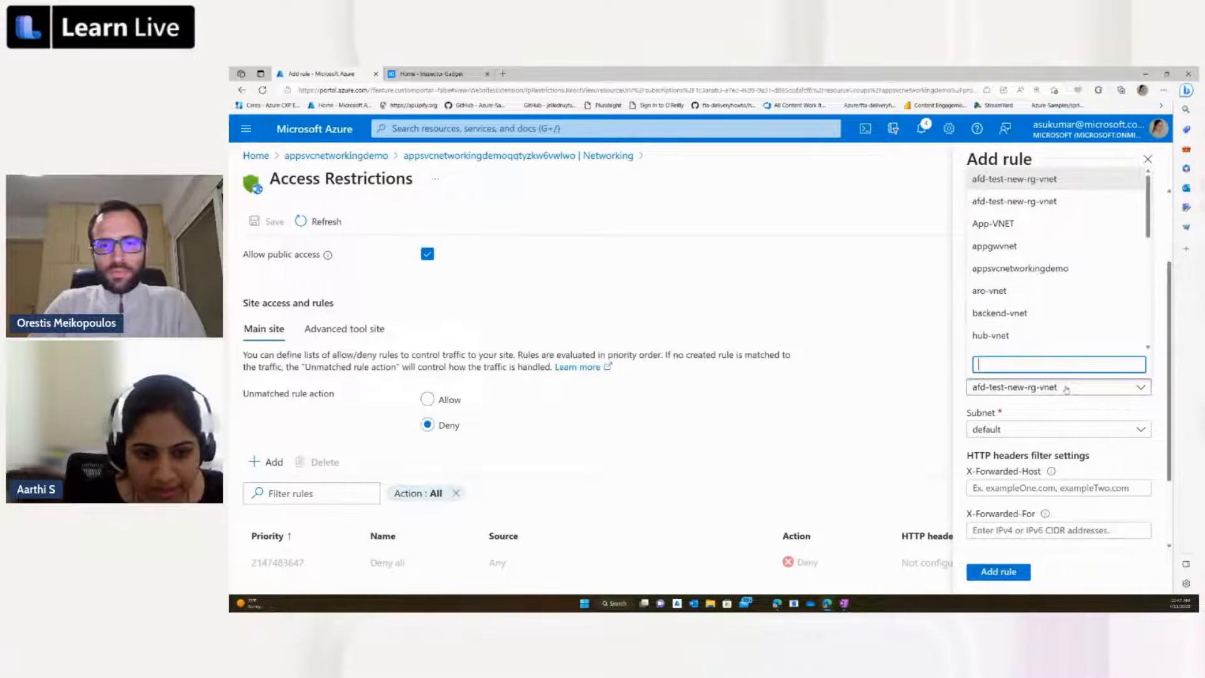
pyautogui.click(1057, 270)
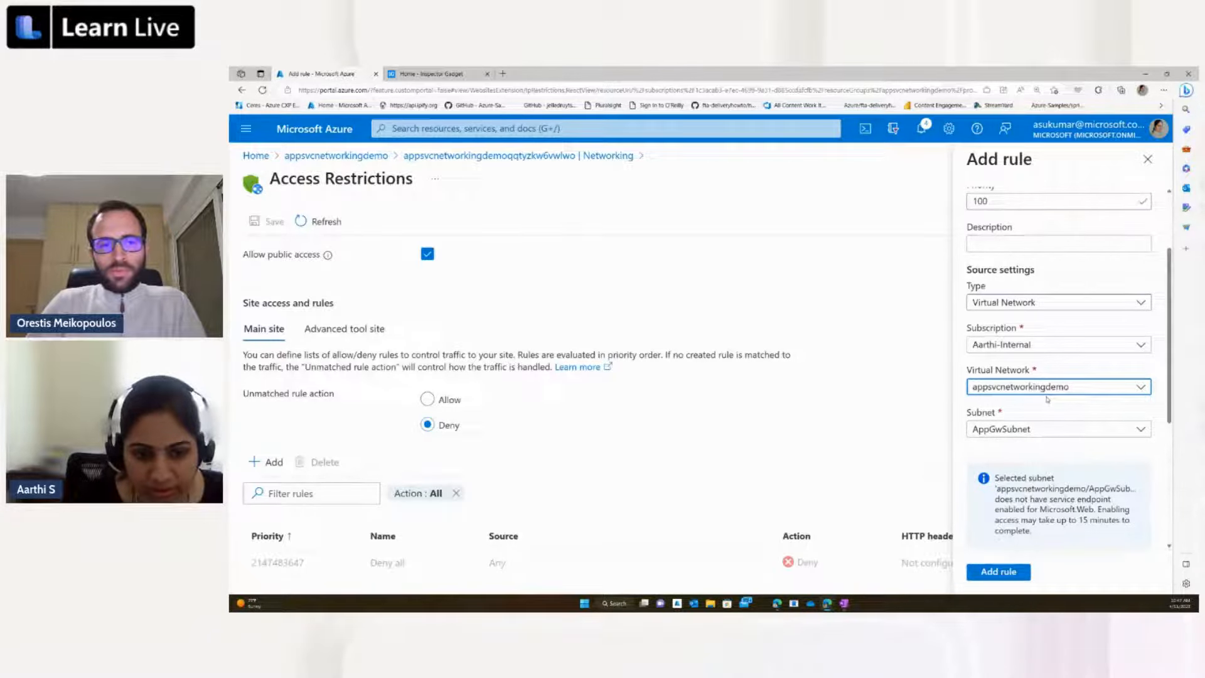
# Step: Review the rule's subnet and HTTP header filter settings, add the rule and save the access restrictions
pyautogui.scroll(-2, 1046, 398)
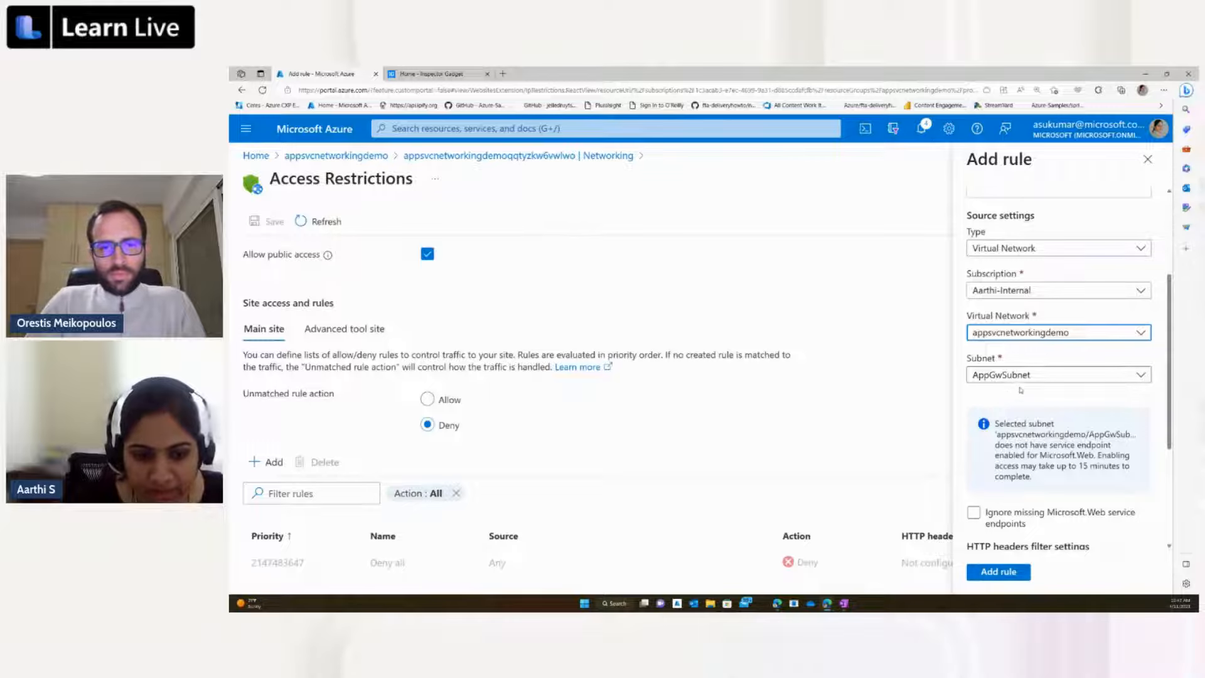
pyautogui.scroll(-2, 1019, 390)
pyautogui.scroll(-3, 1025, 414)
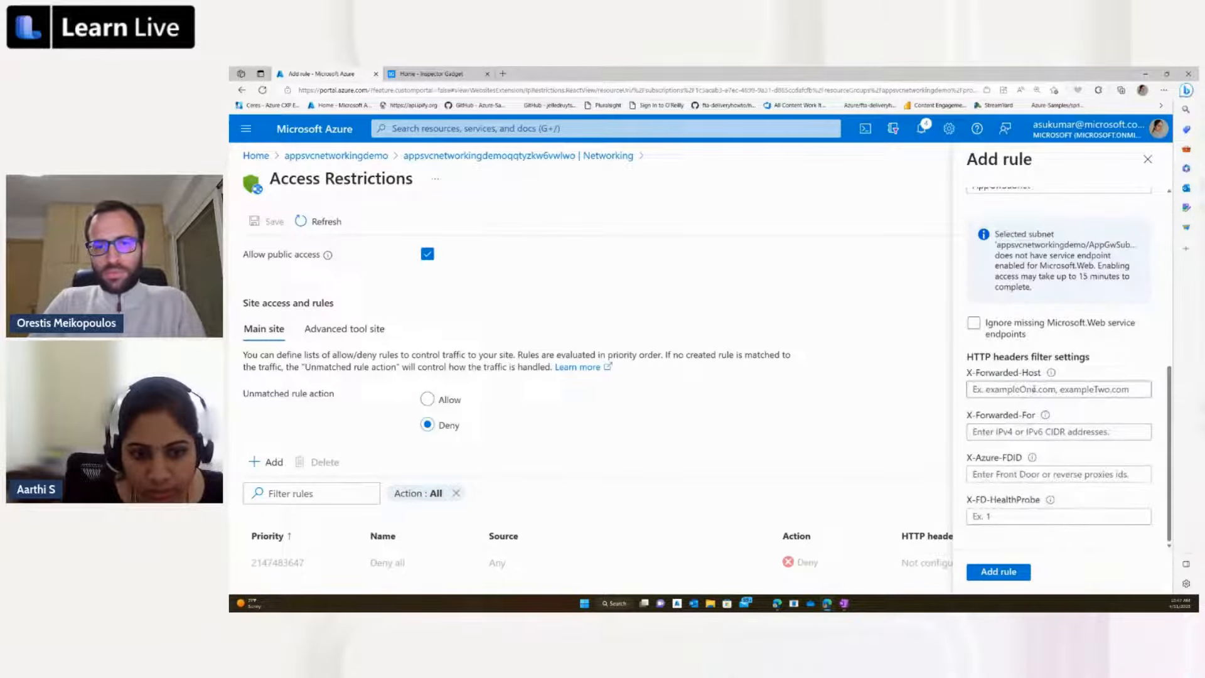
pyautogui.scroll(3, 1034, 388)
pyautogui.scroll(2, 1034, 388)
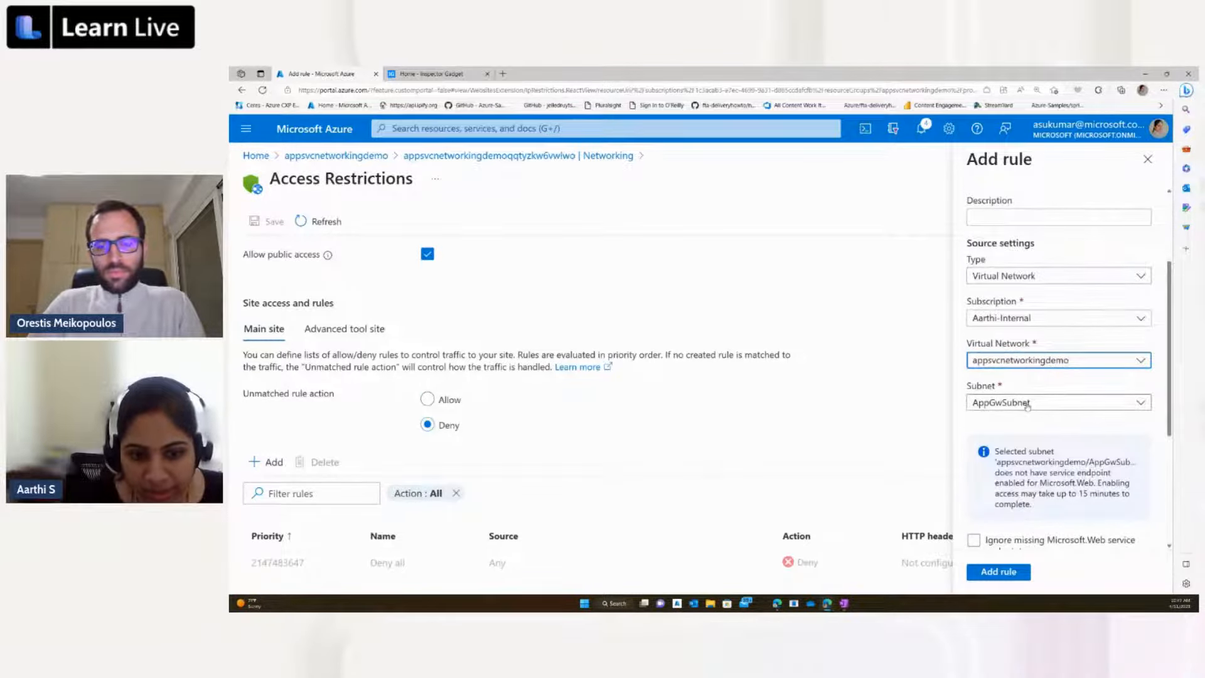
pyautogui.scroll(-8, 1034, 408)
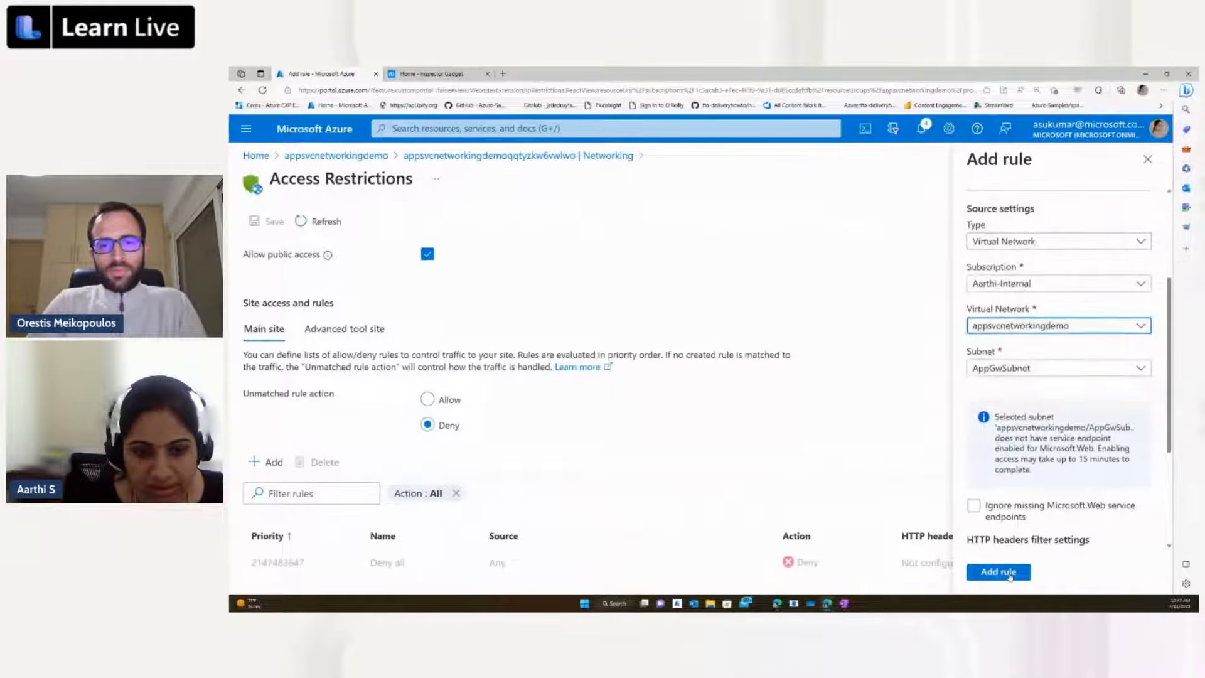
pyautogui.click(1010, 573)
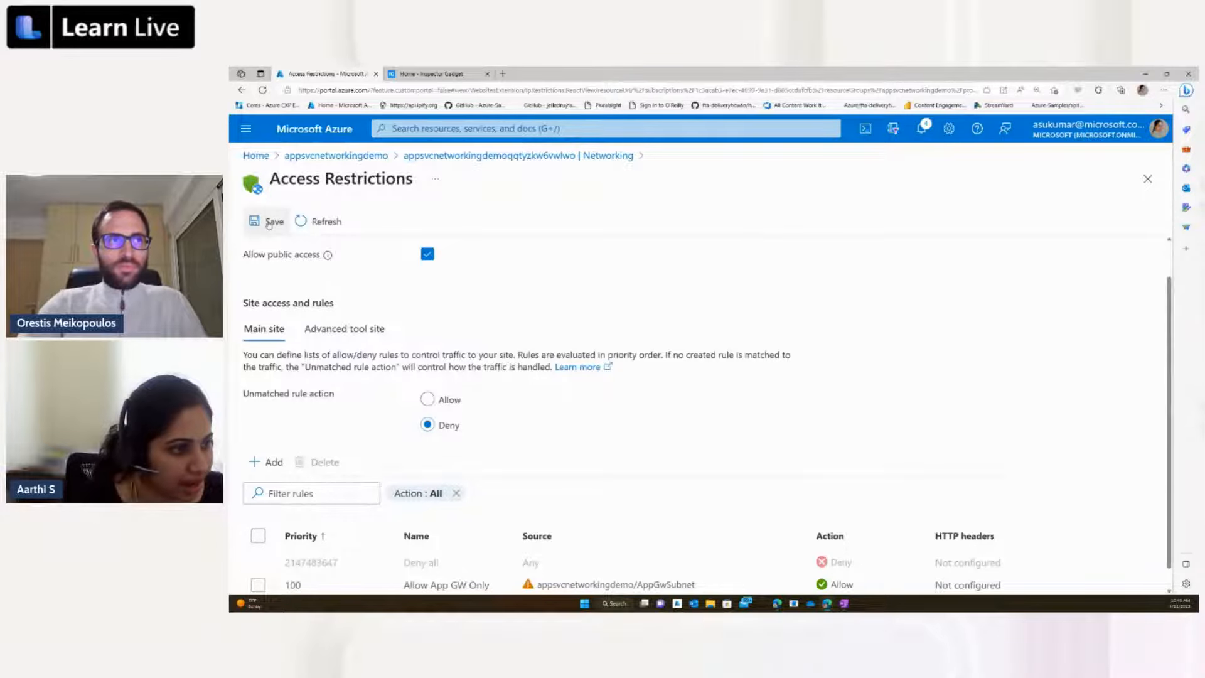
pyautogui.click(269, 223)
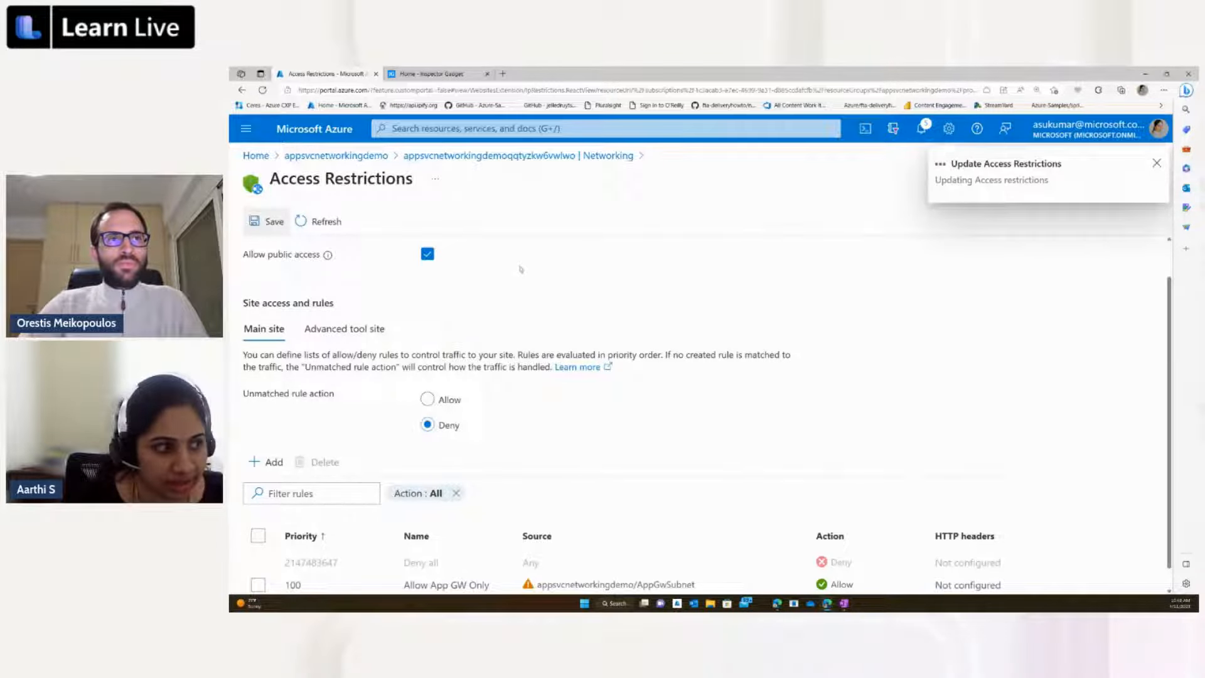
# Step: Refresh the web app's Networking overview and reopen its access restrictions to check the saved rule list
pyautogui.click(567, 157)
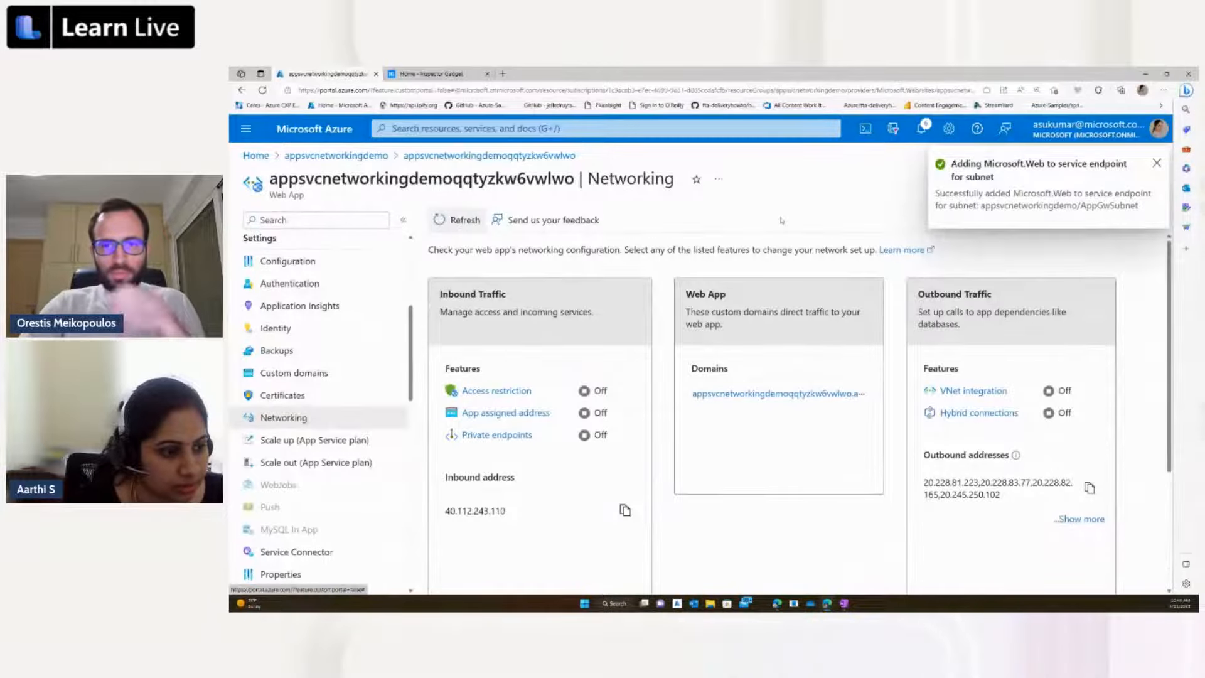
pyautogui.click(461, 221)
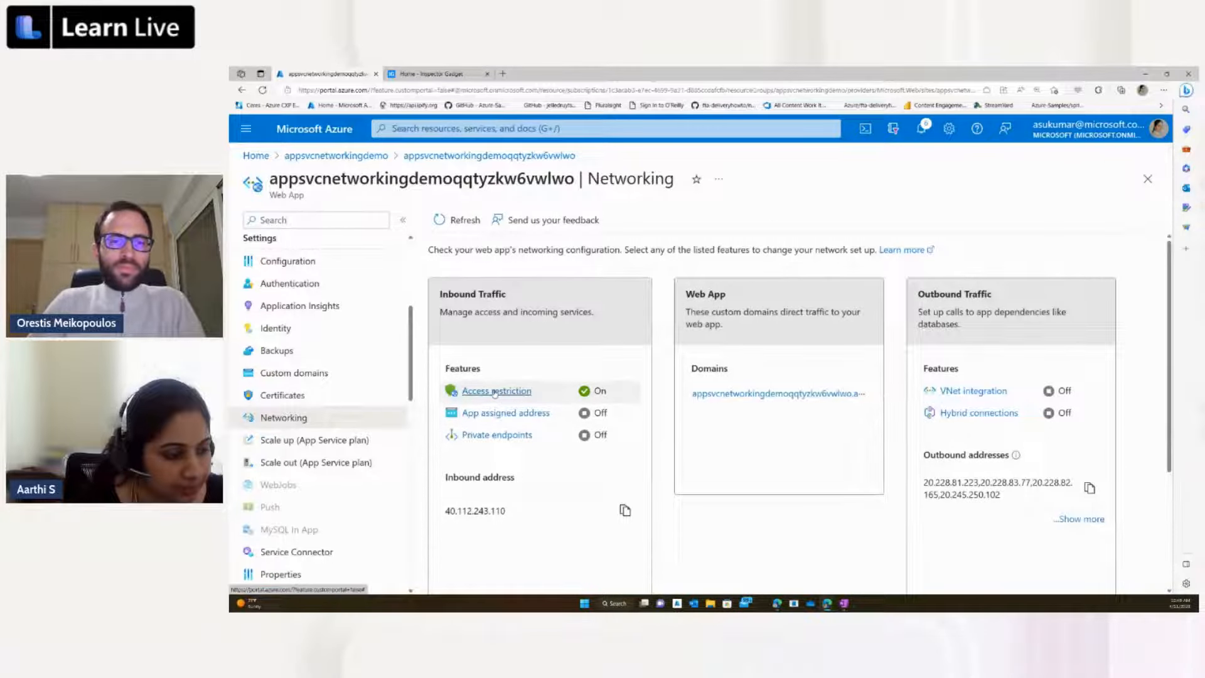
pyautogui.click(495, 391)
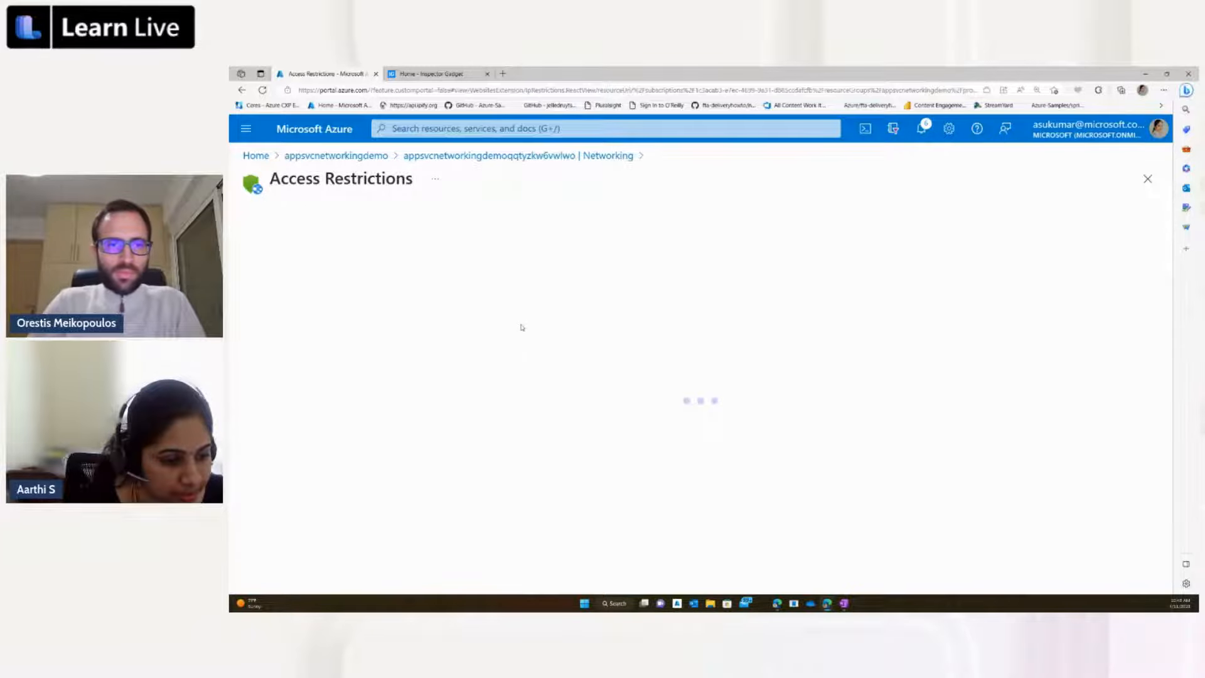
pyautogui.scroll(-3, 522, 328)
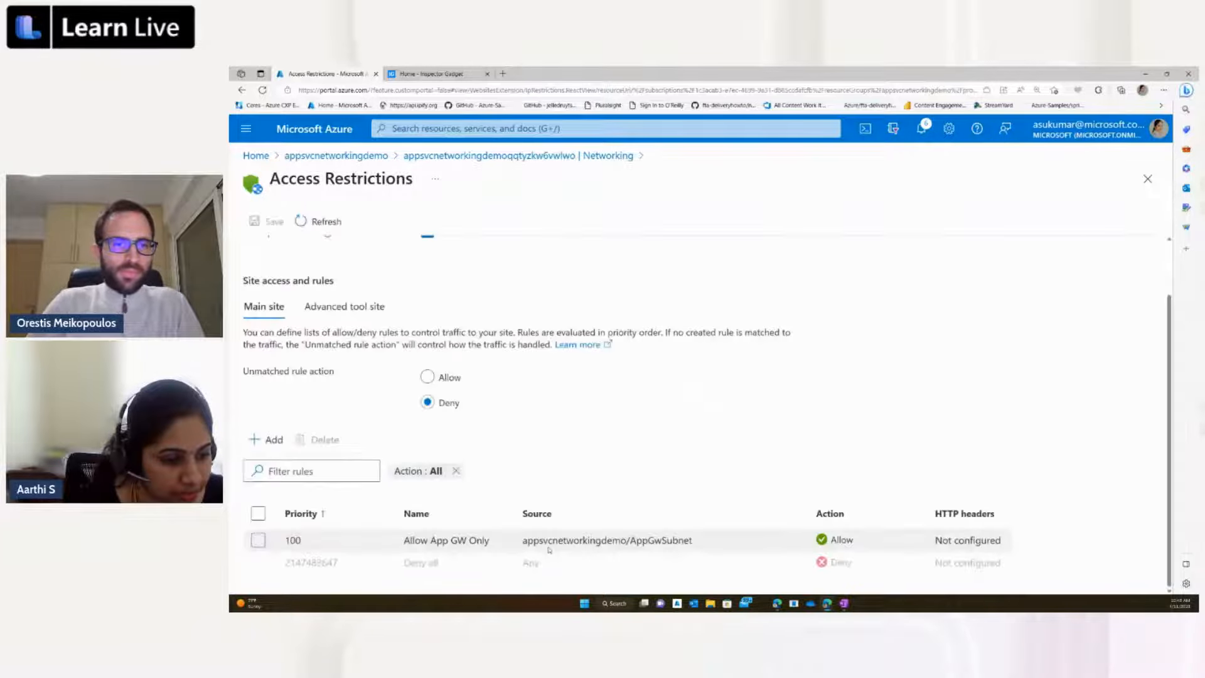
# Step: Load the web app's default domain from its Networking overview to test direct access, and return to the portal
pyautogui.click(455, 154)
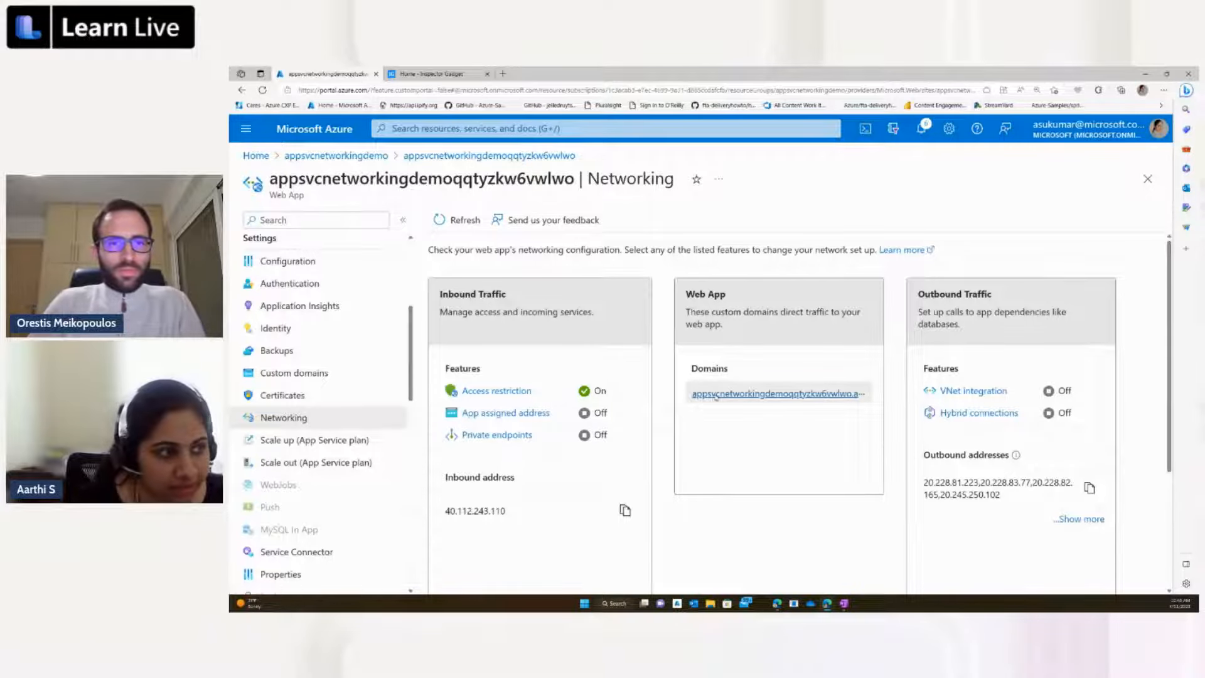
pyautogui.click(716, 393)
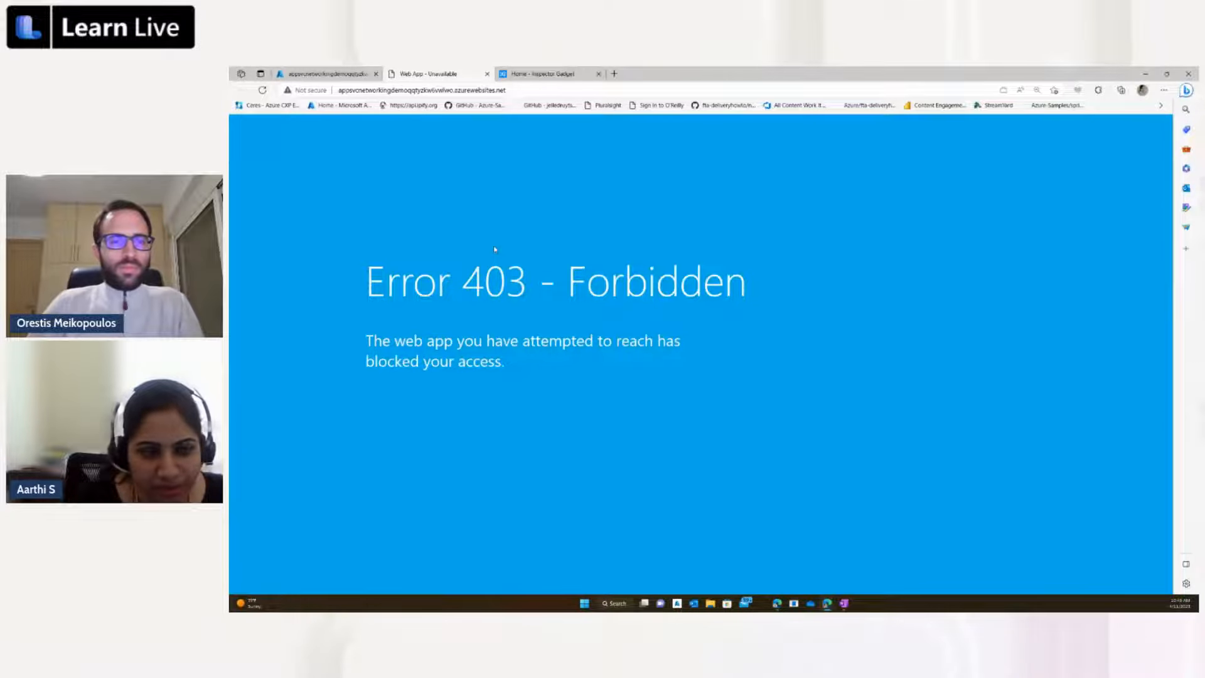
pyautogui.click(325, 74)
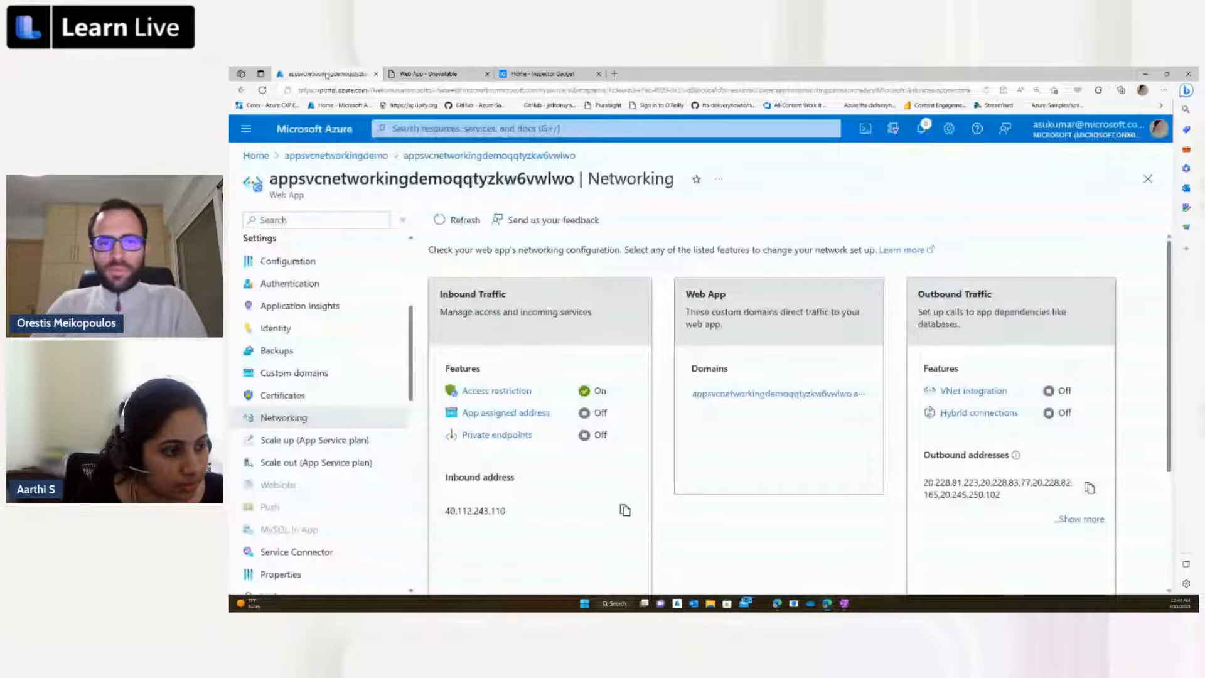
# Step: Open the application gateway in the appsvcnetworkingdemo resource group and copy its frontend public IP address
pyautogui.click(336, 156)
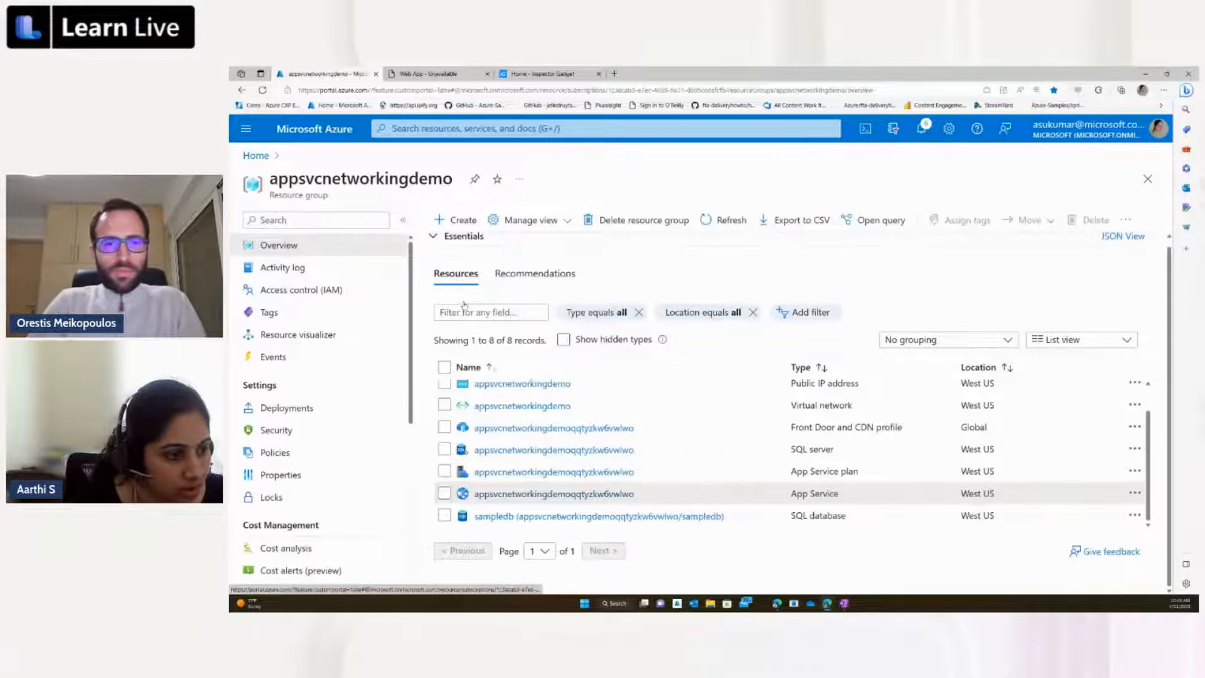
pyautogui.scroll(1, 553, 426)
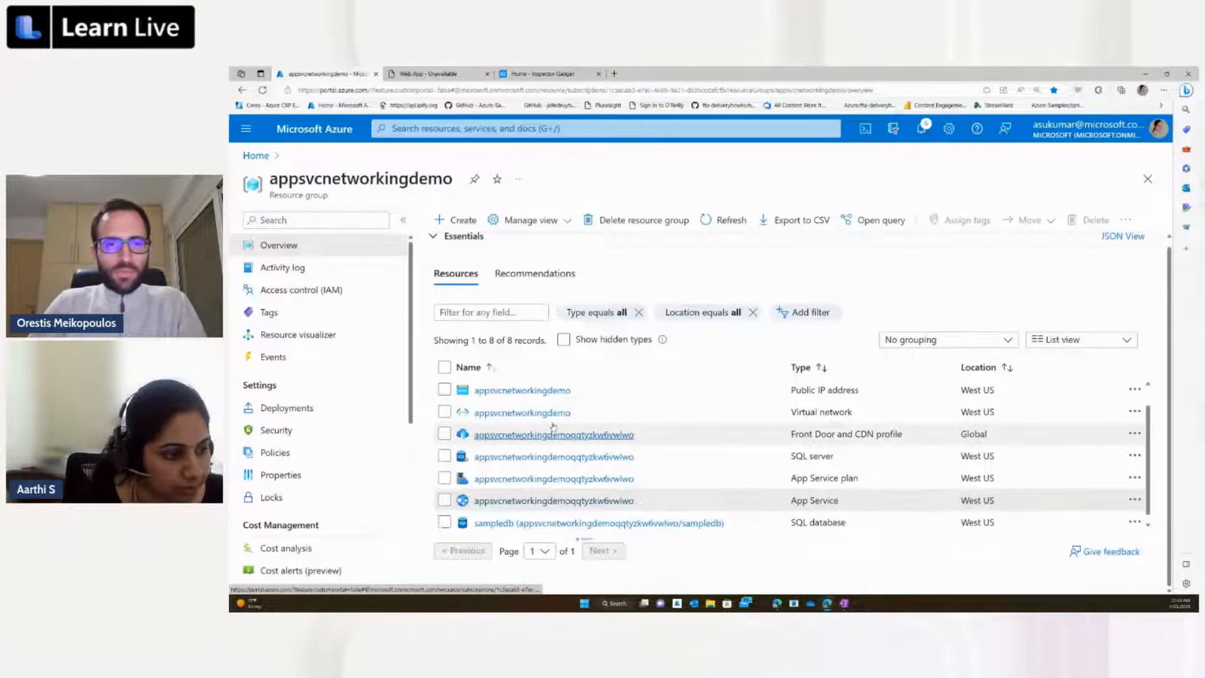
pyautogui.scroll(1, 553, 427)
pyautogui.click(502, 390)
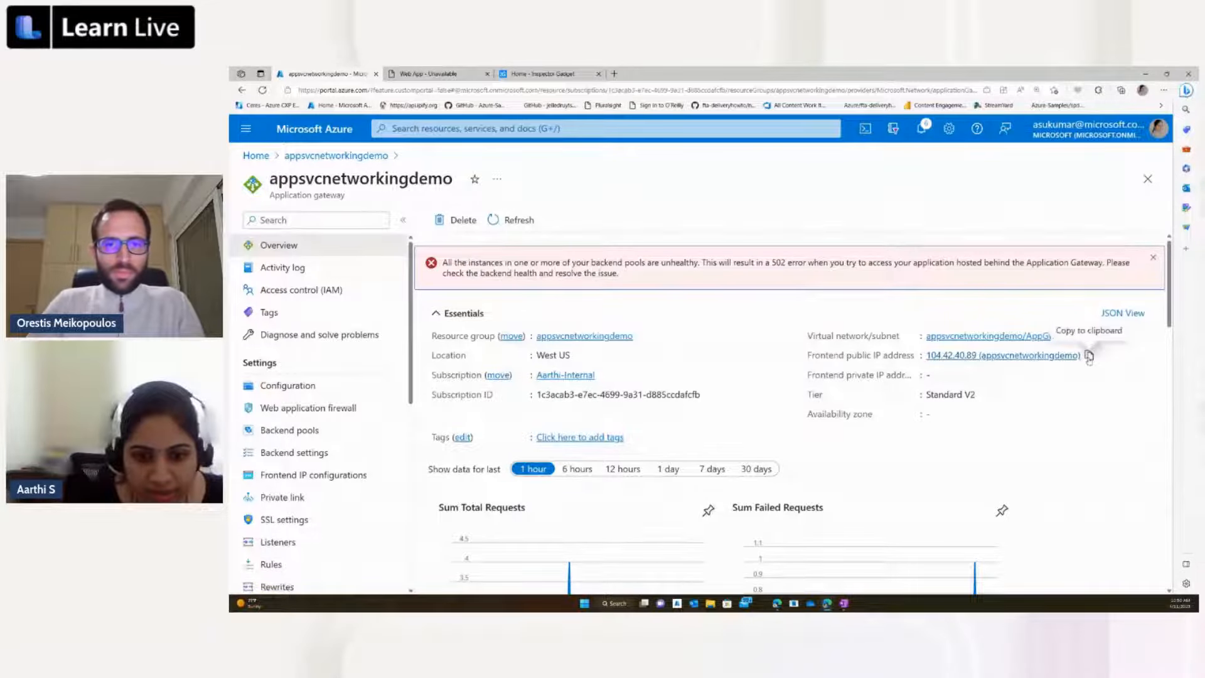
pyautogui.click(1089, 355)
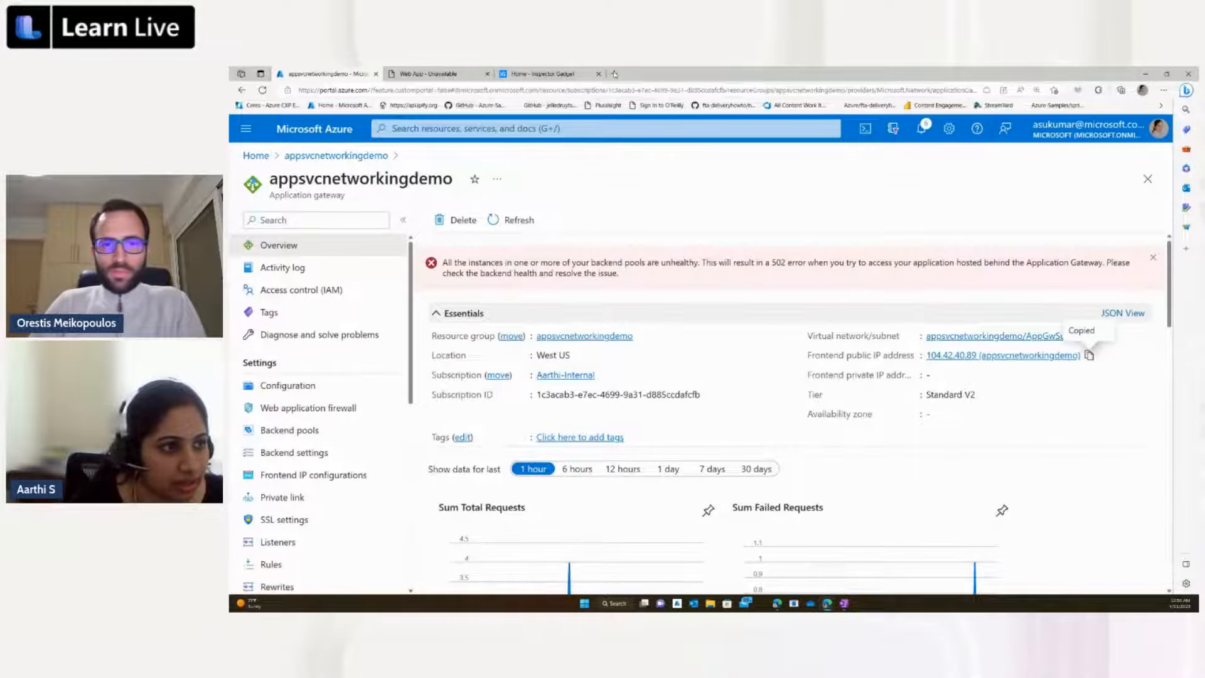
# Step: Load the copied gateway address in a new browser tab as 104.42.40.89, without the resource name suffix, to test gateway access
pyautogui.hotkey('ctrl', 't')
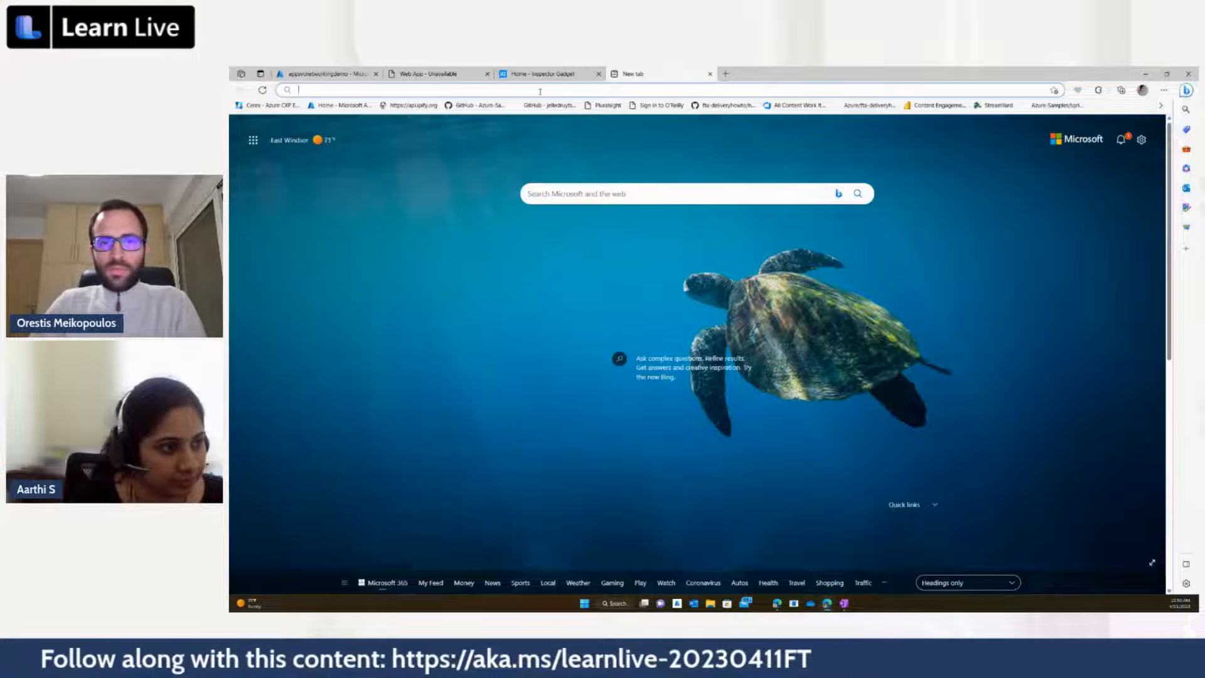
pyautogui.hotkey('ctrl', 'v')
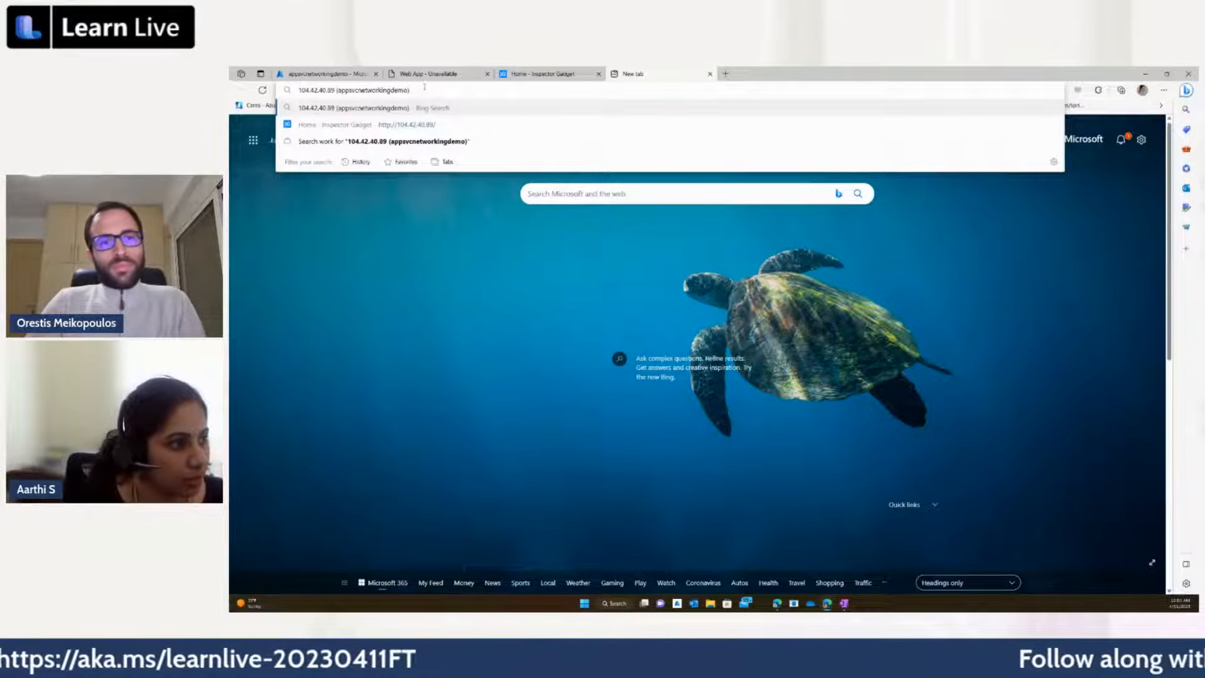
pyautogui.moveTo(334, 90); pyautogui.dragTo(410, 92)
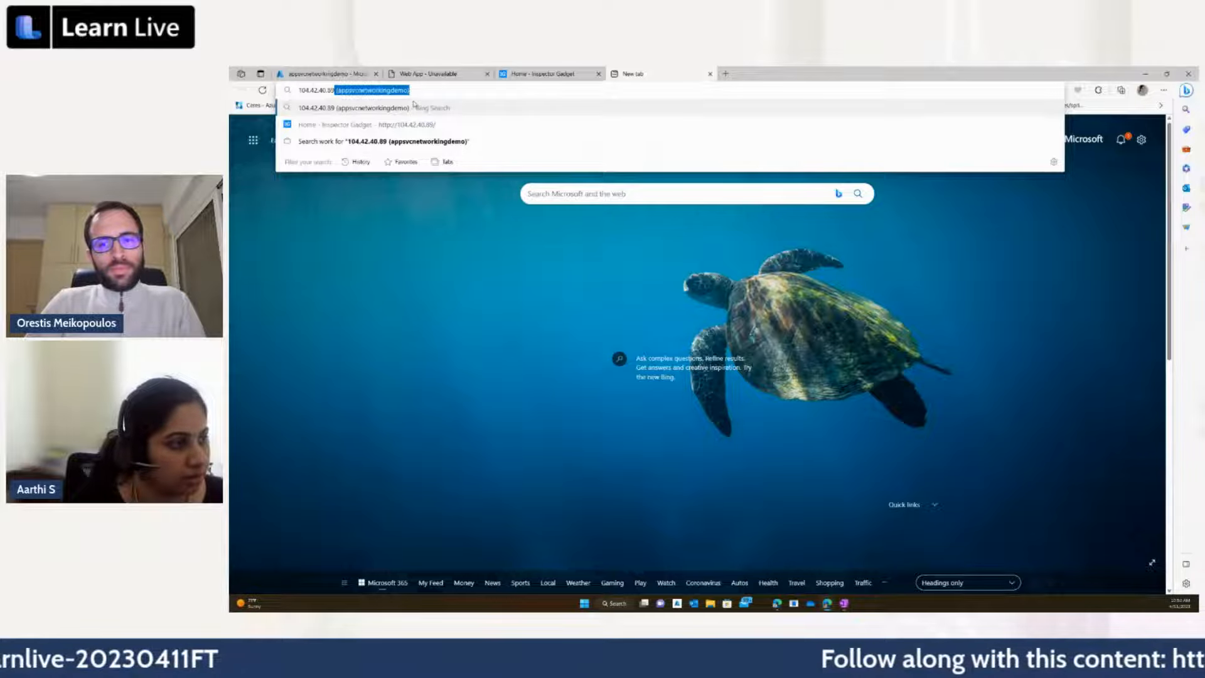
pyautogui.press('BackSpace')
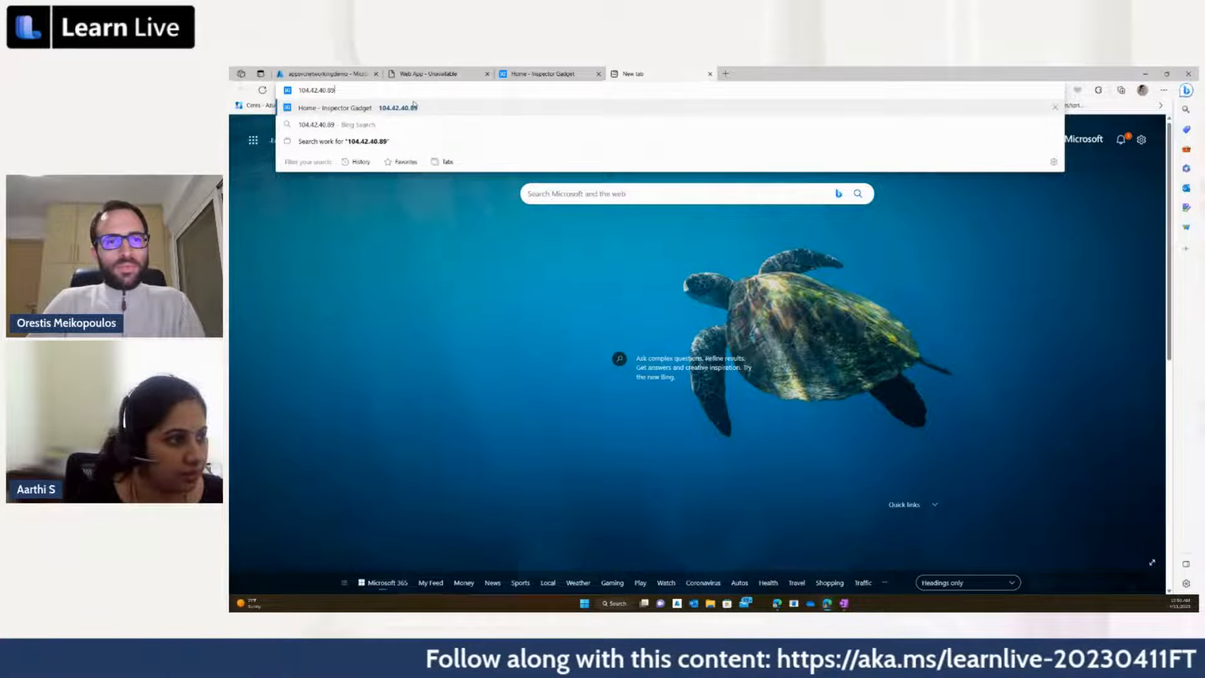
pyautogui.press('Return')
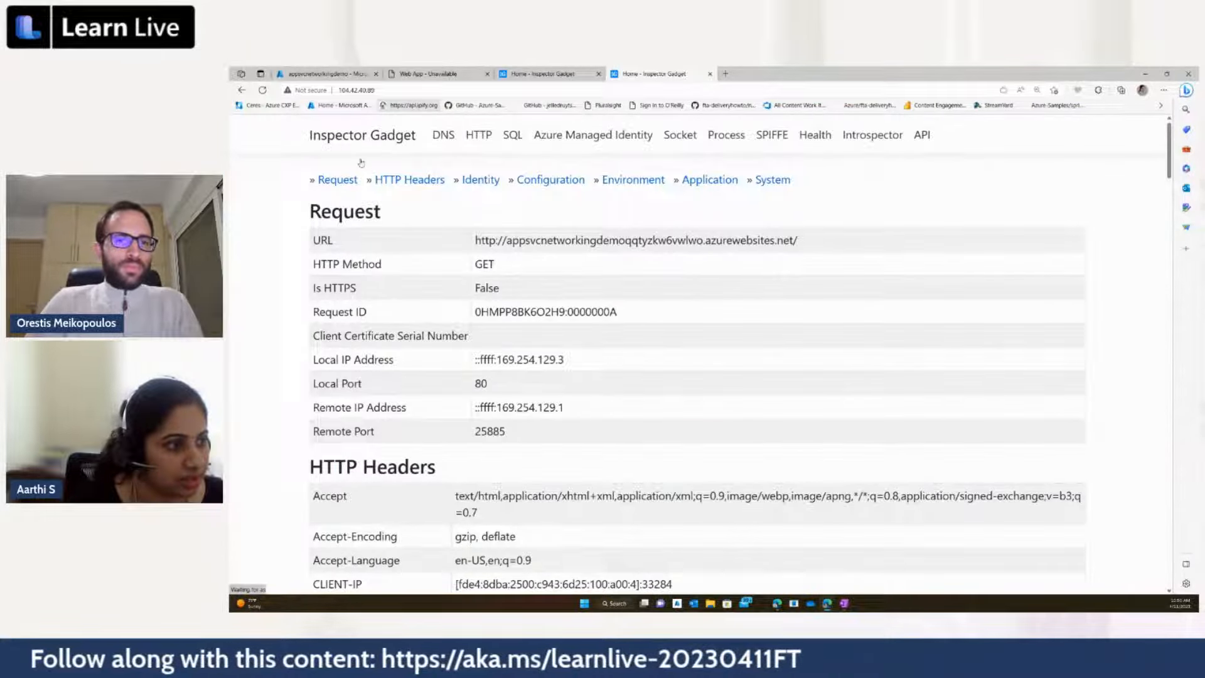
# Step: Open the Front Door profile from the appsvcnetworkingdemo resource group and load its endpoint hostname in a new browser tab
pyautogui.click(330, 72)
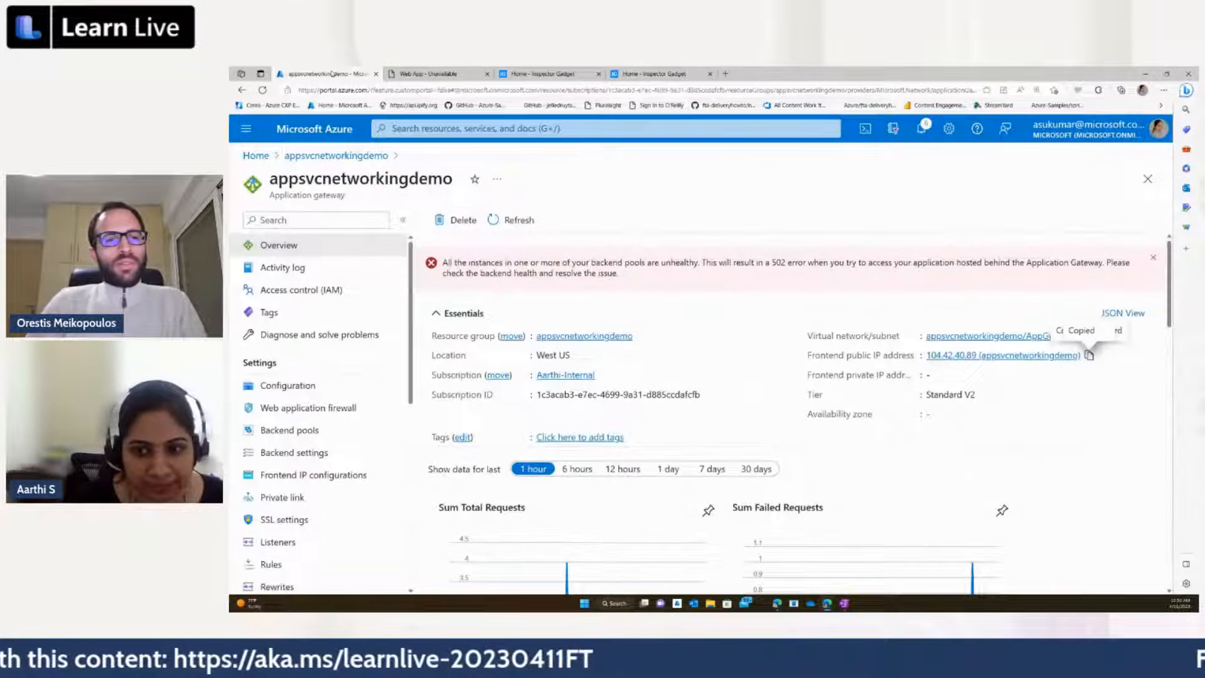
pyautogui.click(307, 157)
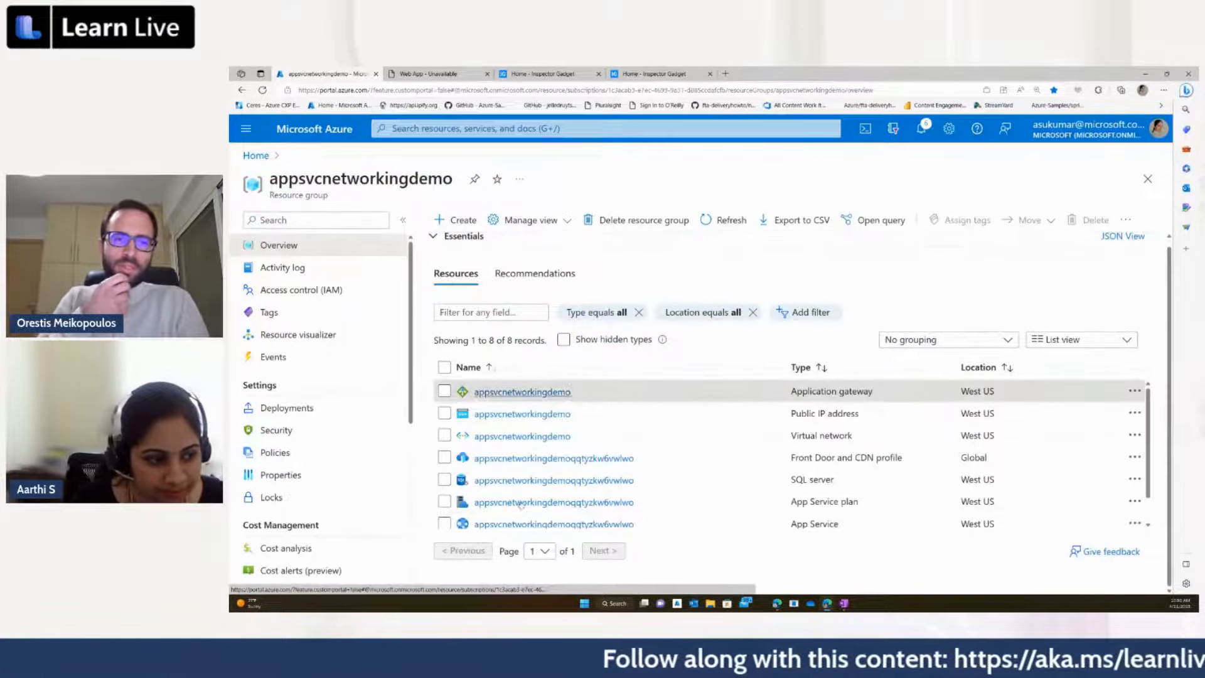
pyautogui.click(514, 458)
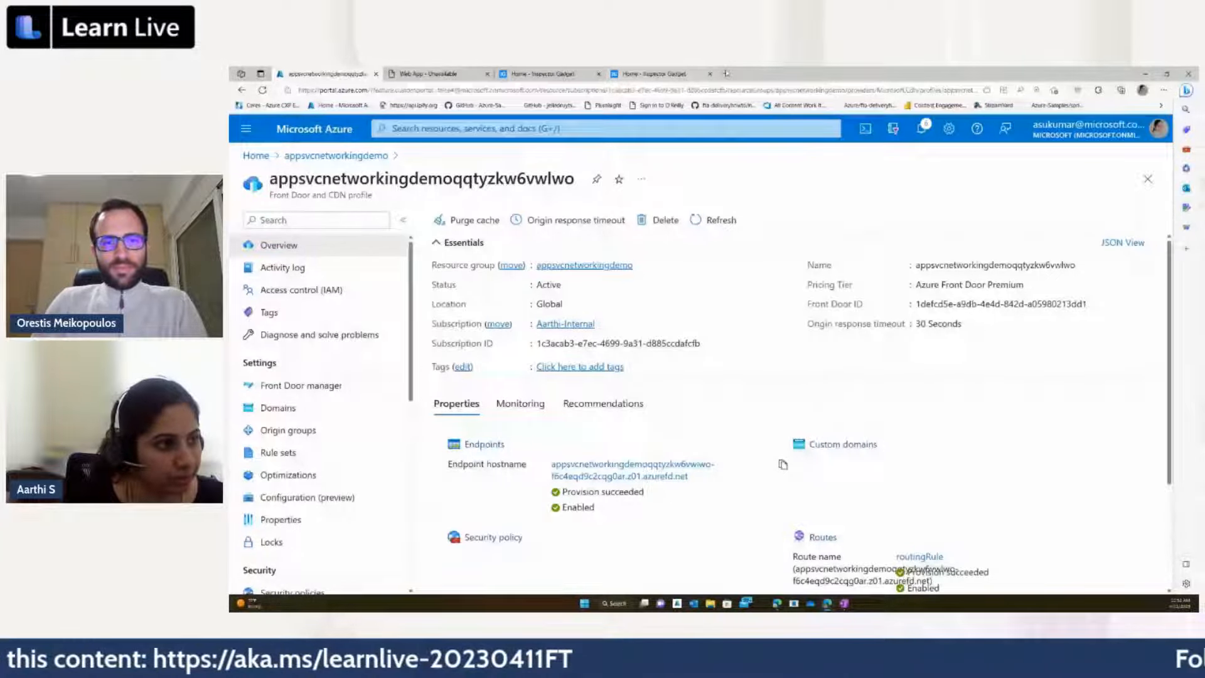
pyautogui.click(726, 73)
pyautogui.hotkey('ctrl', 'v')
pyautogui.press('Return')
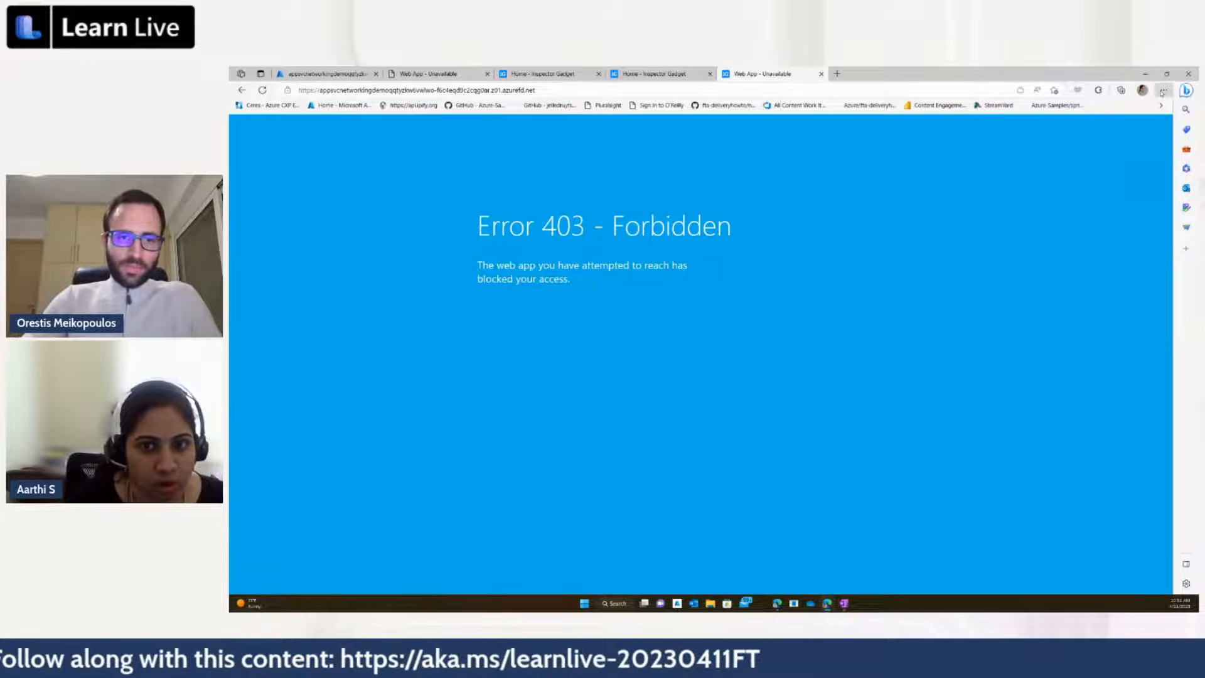
# Step: Enlarge the page returned through Front Door for reading, and go back to the page loaded through the application gateway's IP address
pyautogui.click(1162, 90)
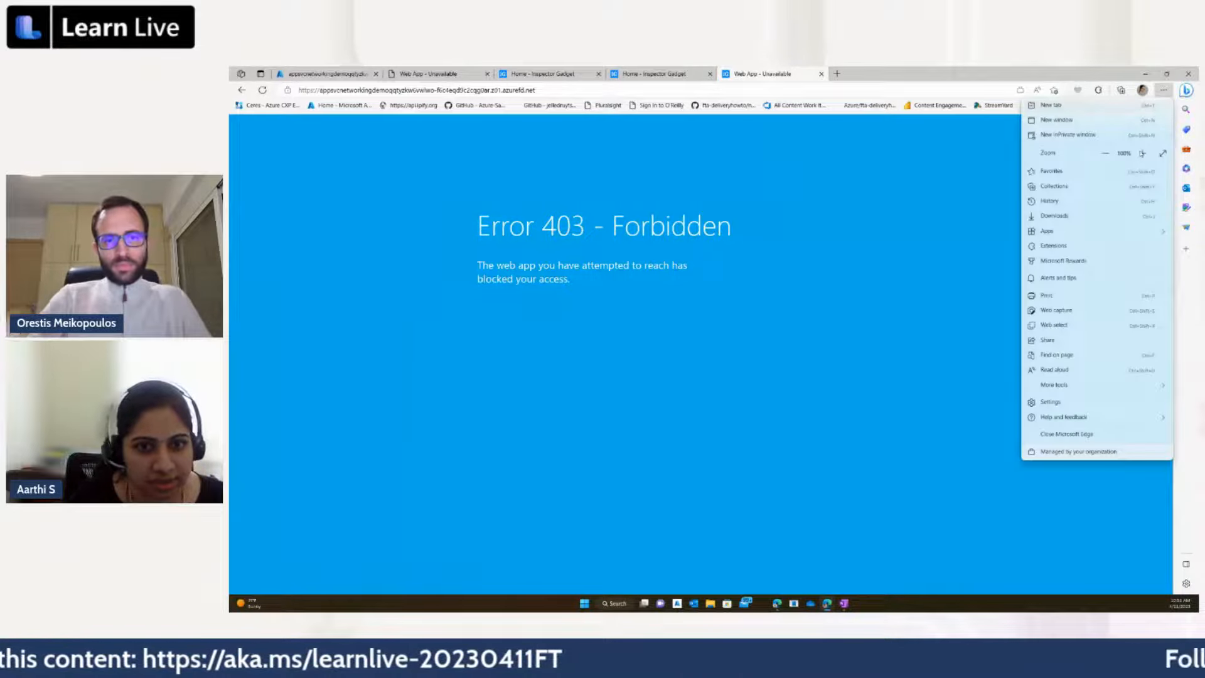
pyautogui.click(1142, 154)
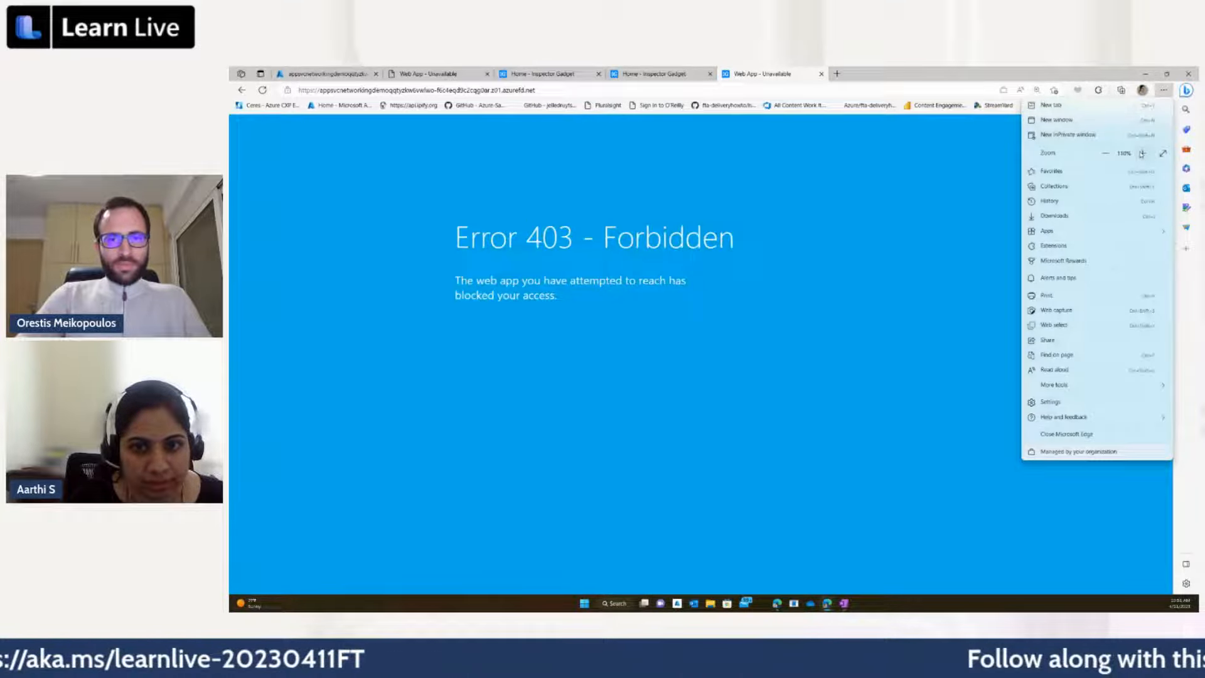
pyautogui.click(1142, 154)
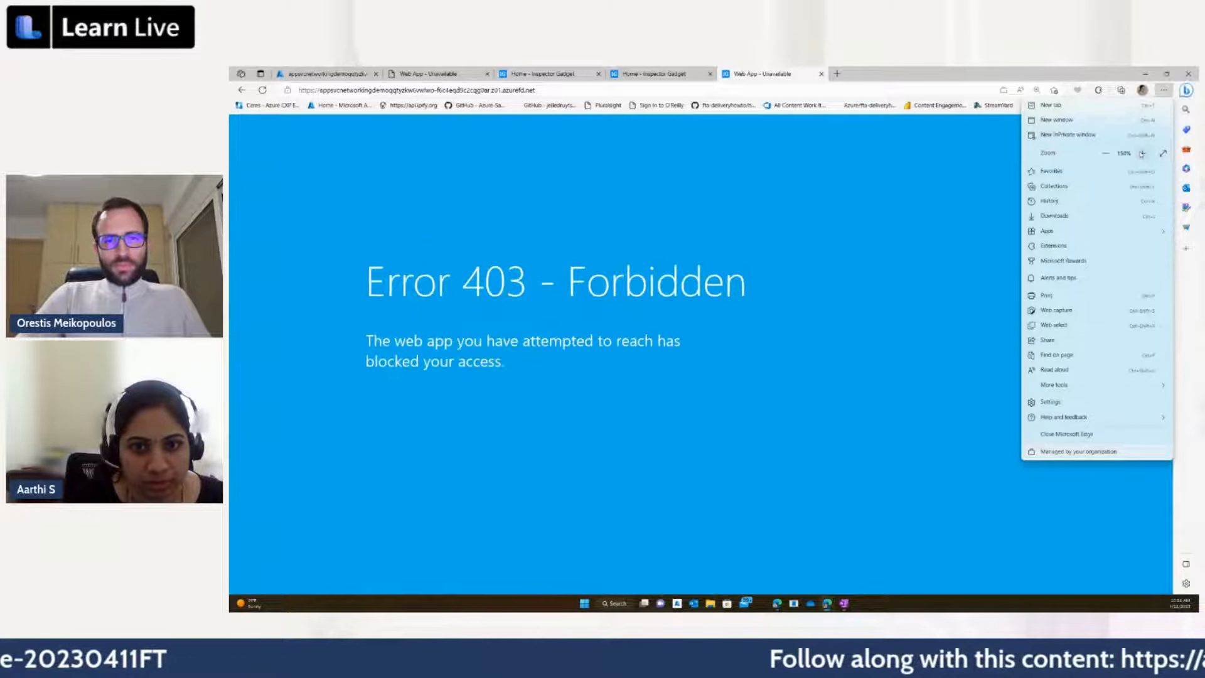
pyautogui.click(753, 225)
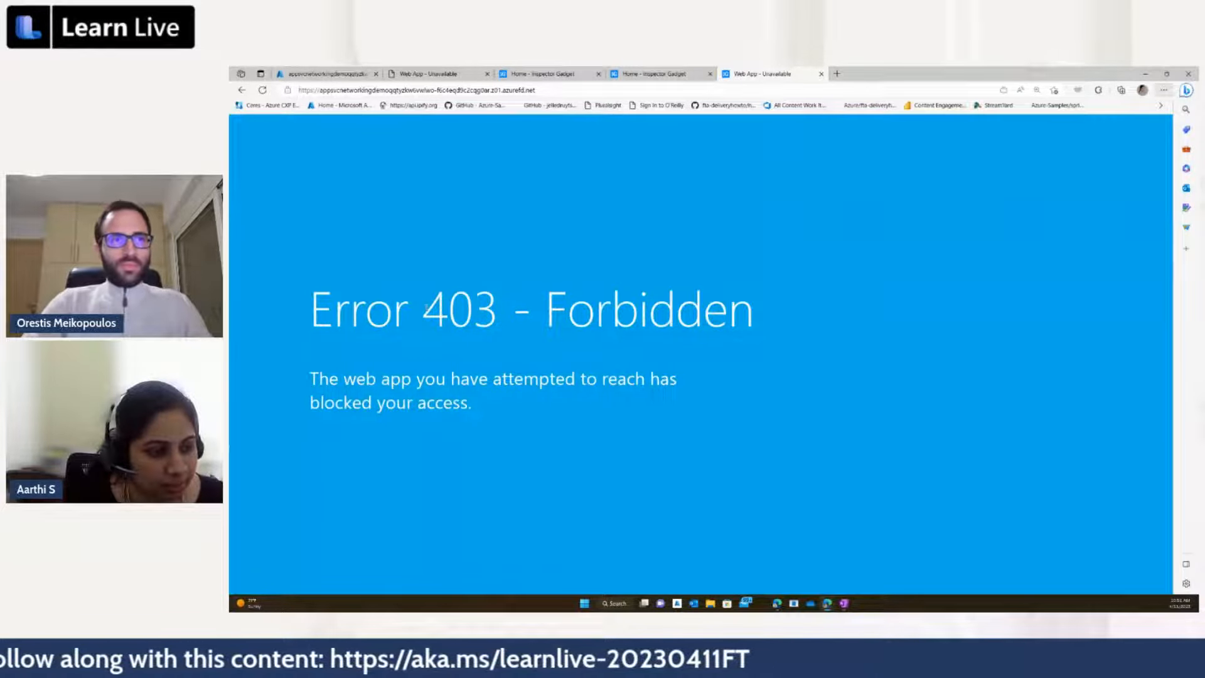
pyautogui.click(647, 75)
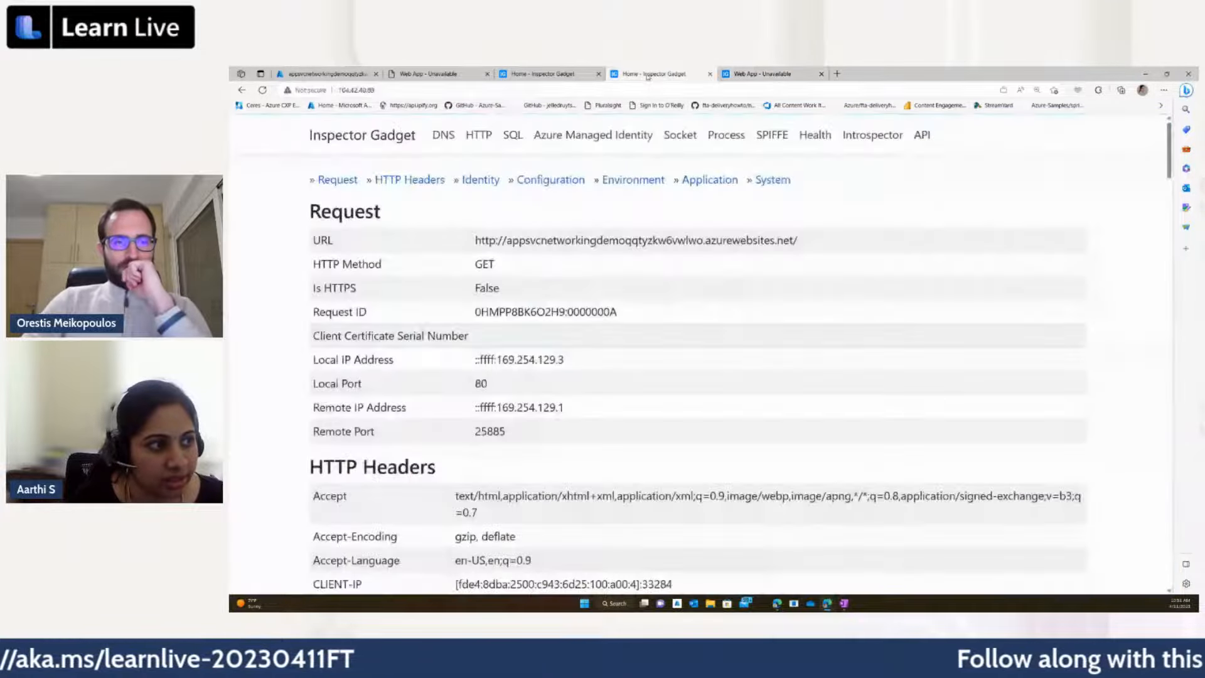
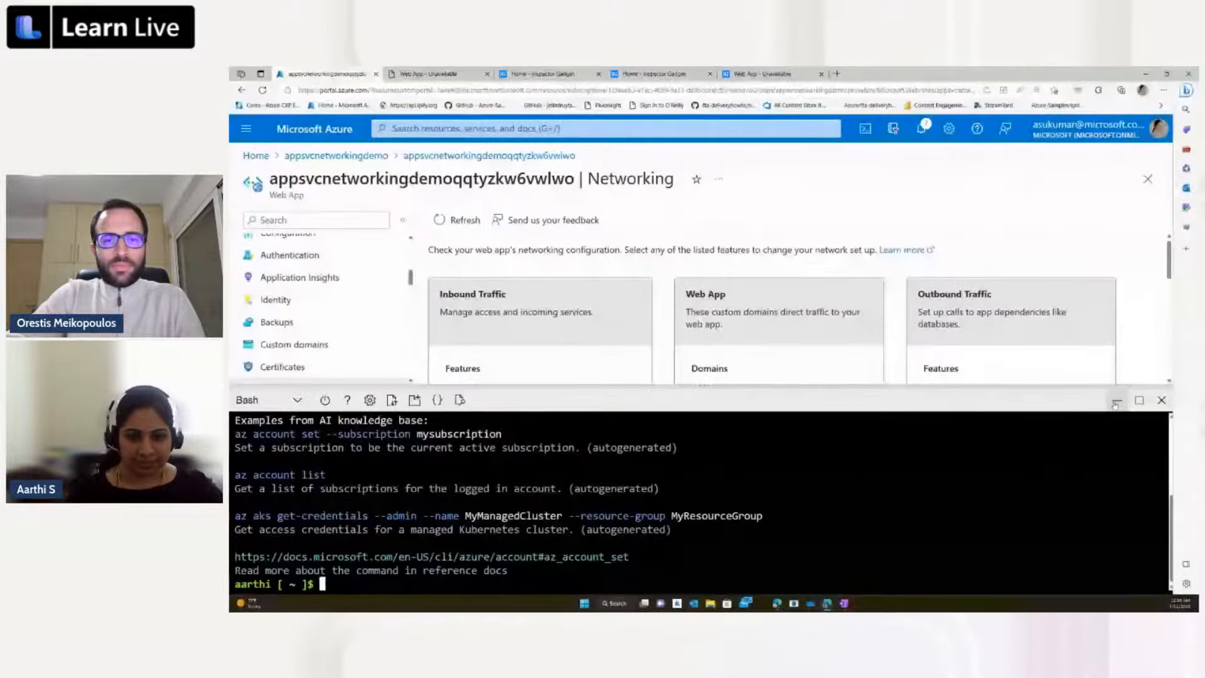
# Step: Minimize Cloud Shell and start adding an Express private endpoint from the web app's private endpoint connections
pyautogui.click(1116, 400)
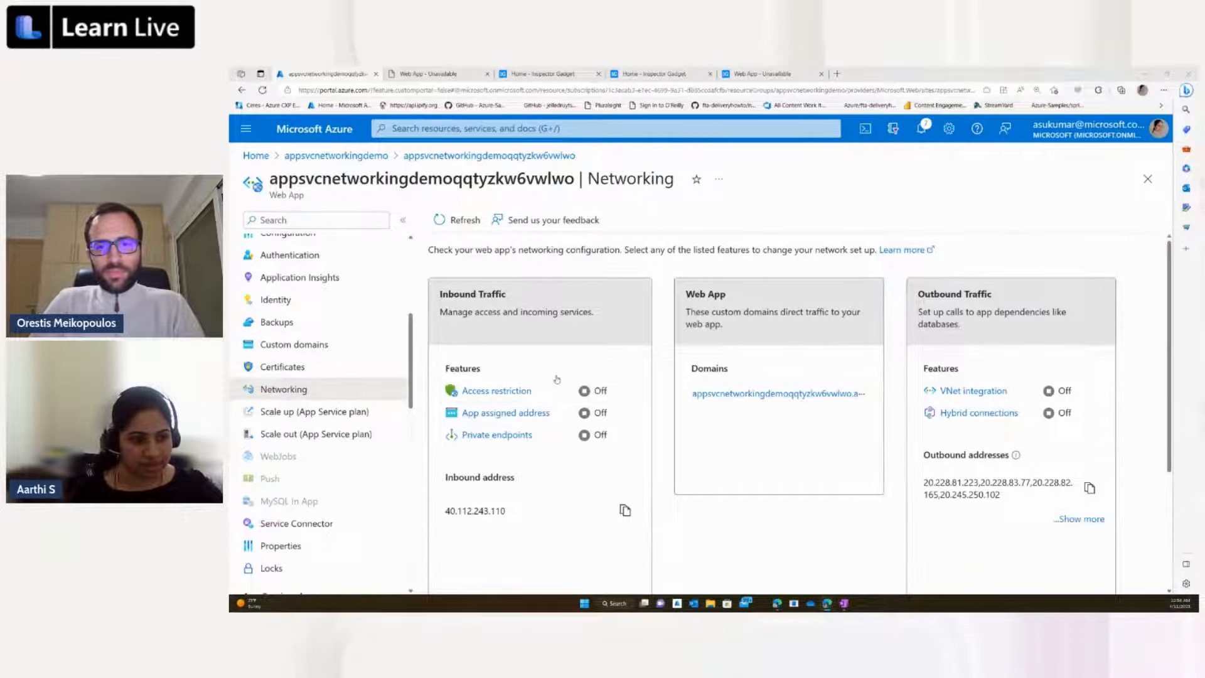
pyautogui.scroll(-1, 556, 380)
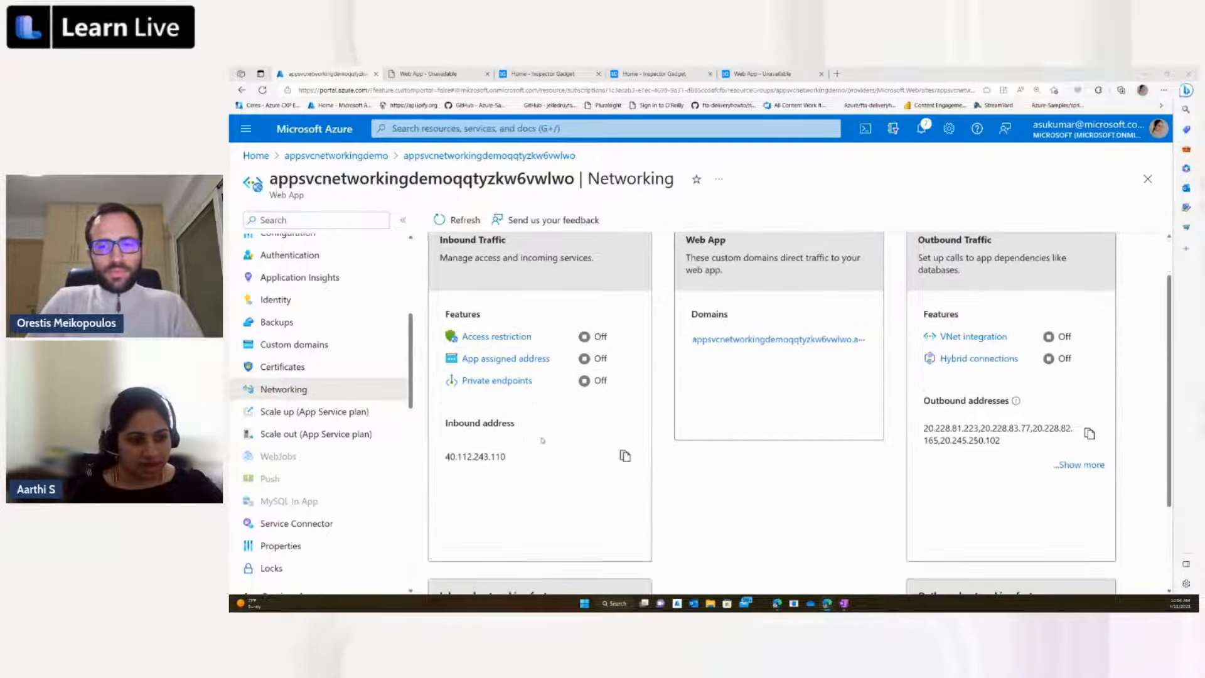
pyautogui.click(474, 381)
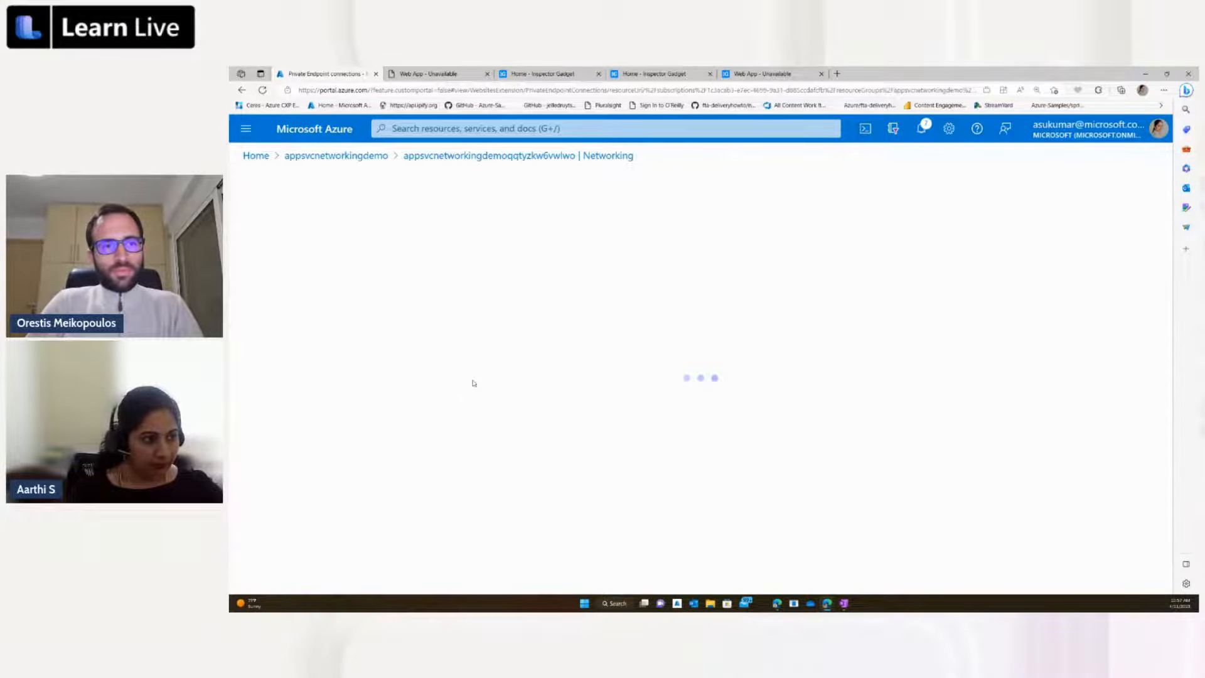
pyautogui.click(270, 220)
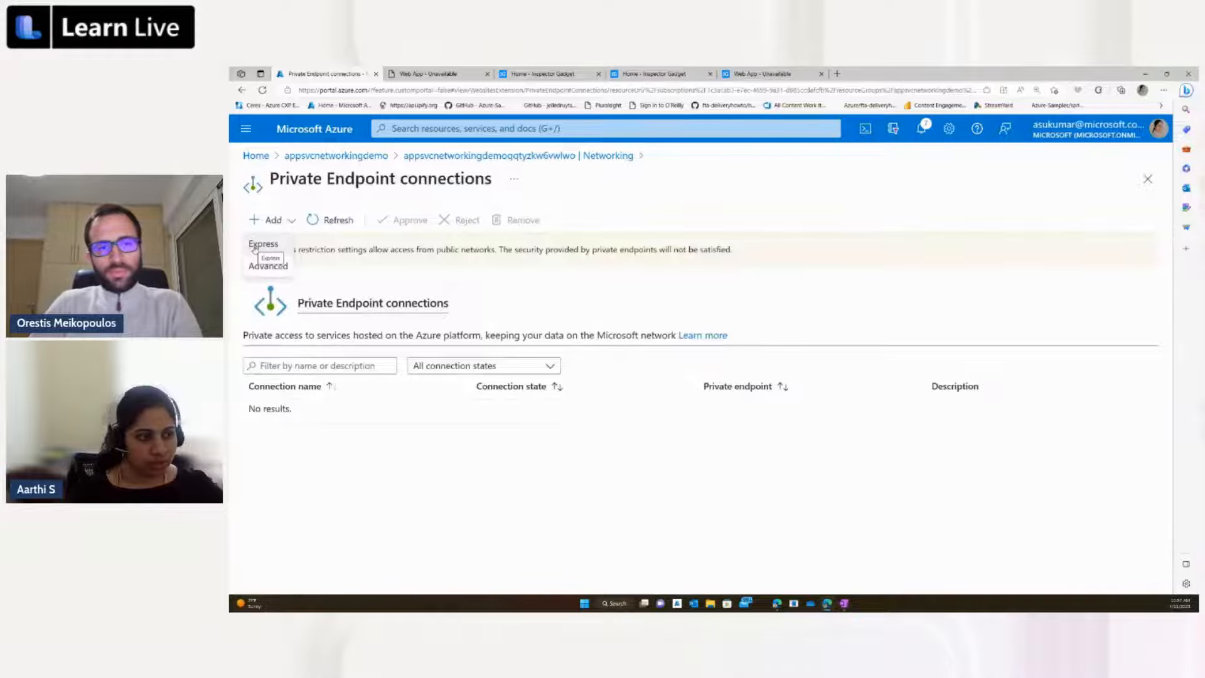
pyautogui.click(261, 244)
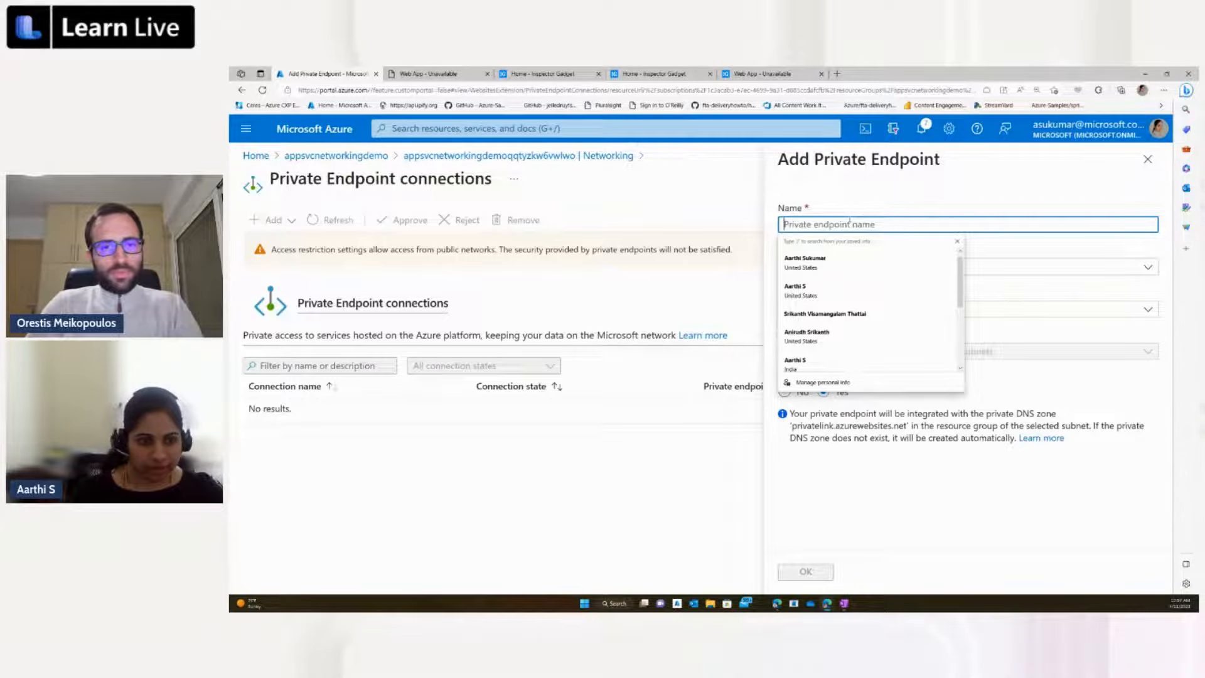
# Step: Create the private endpoint AppSvcPE in the appsvcnetworkingdemo virtual network's PLSubnet, keeping private DNS zone integration set to Yes
pyautogui.write('App')
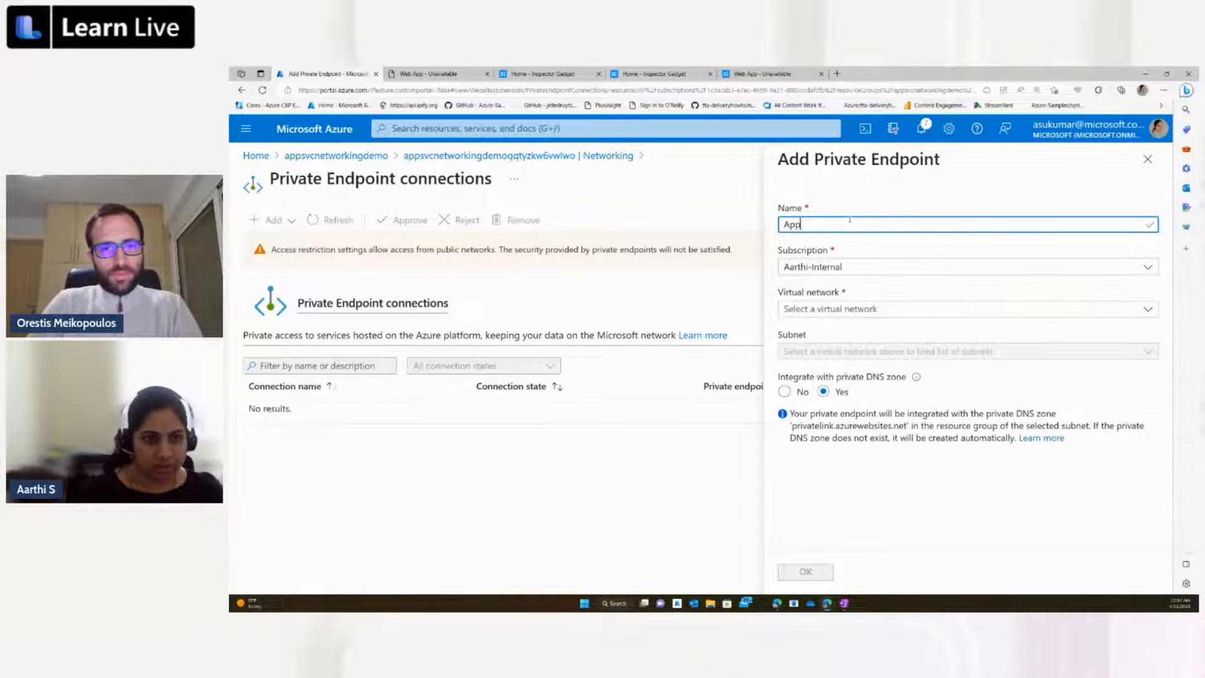
pyautogui.write('Svc')
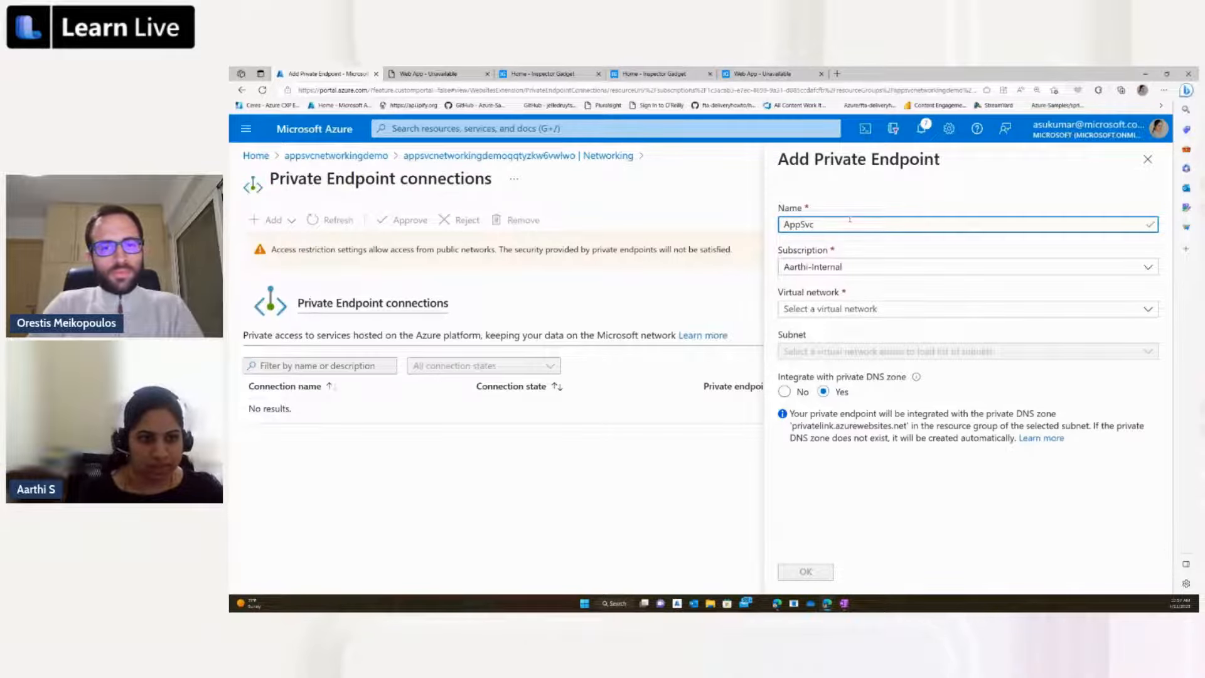
pyautogui.write('PE')
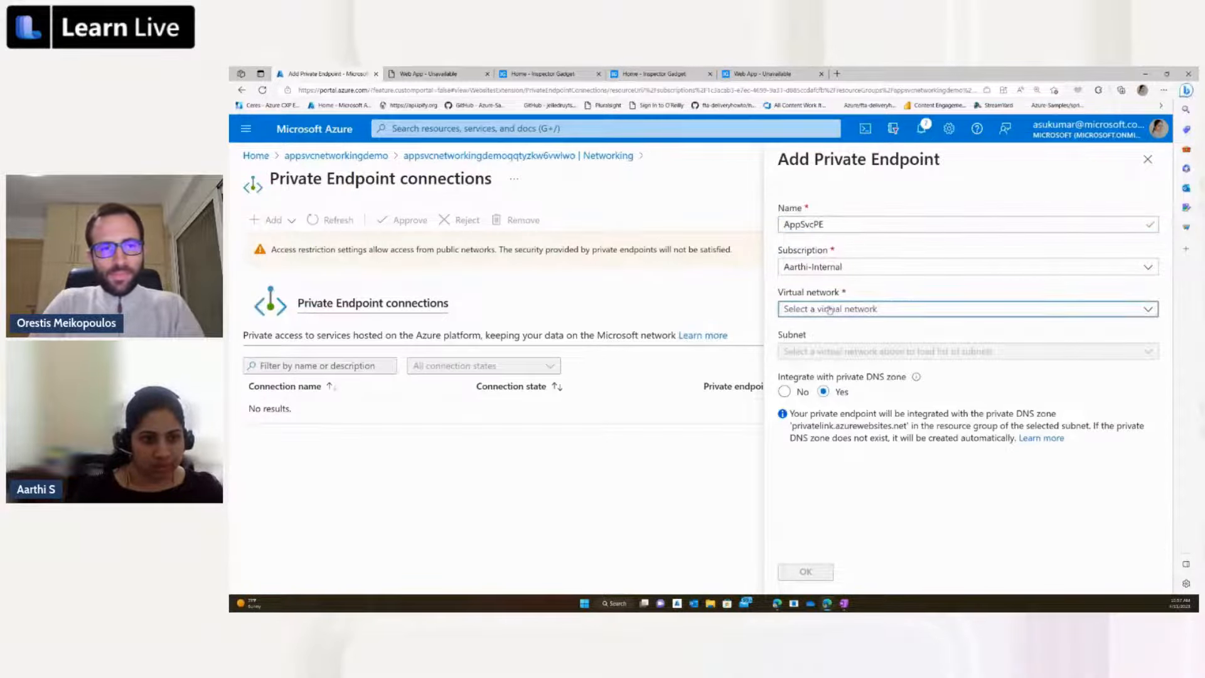
pyautogui.click(828, 308)
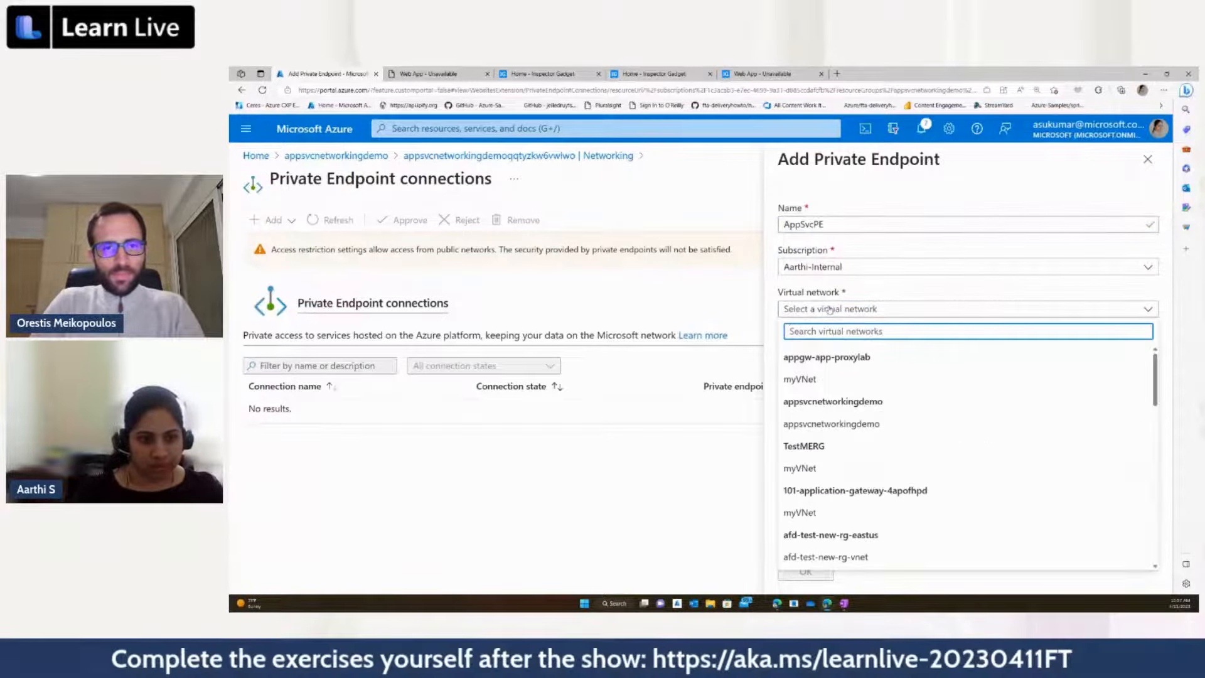
pyautogui.click(817, 423)
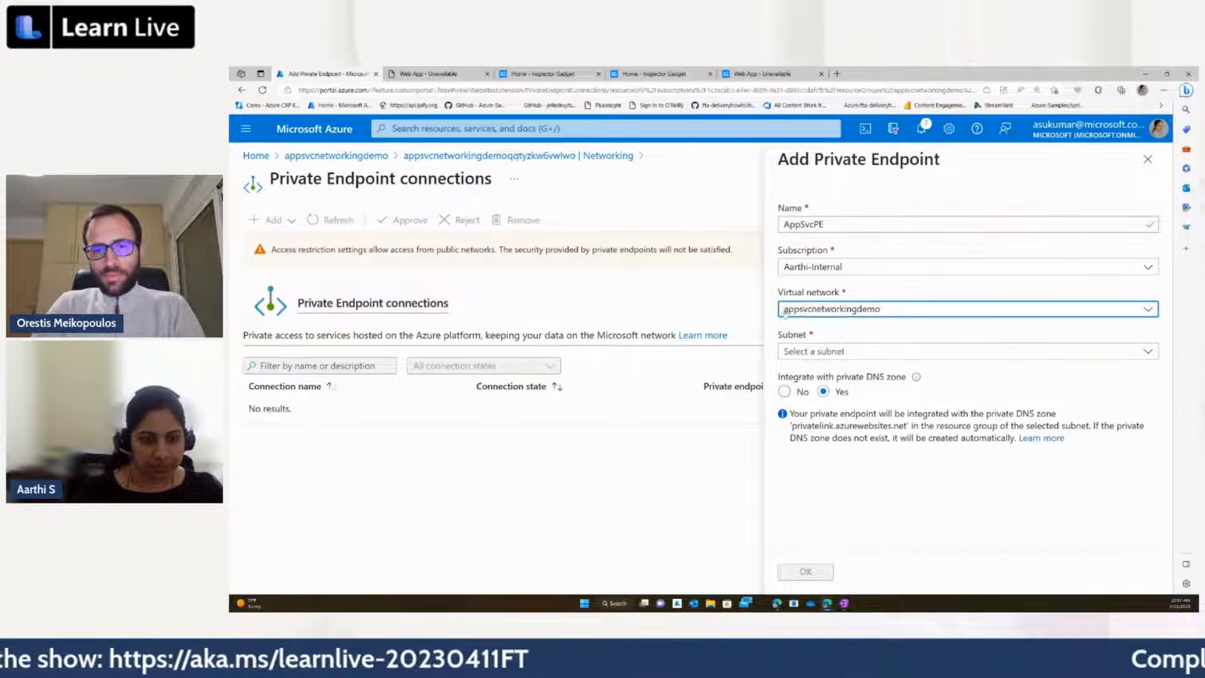
pyautogui.click(811, 354)
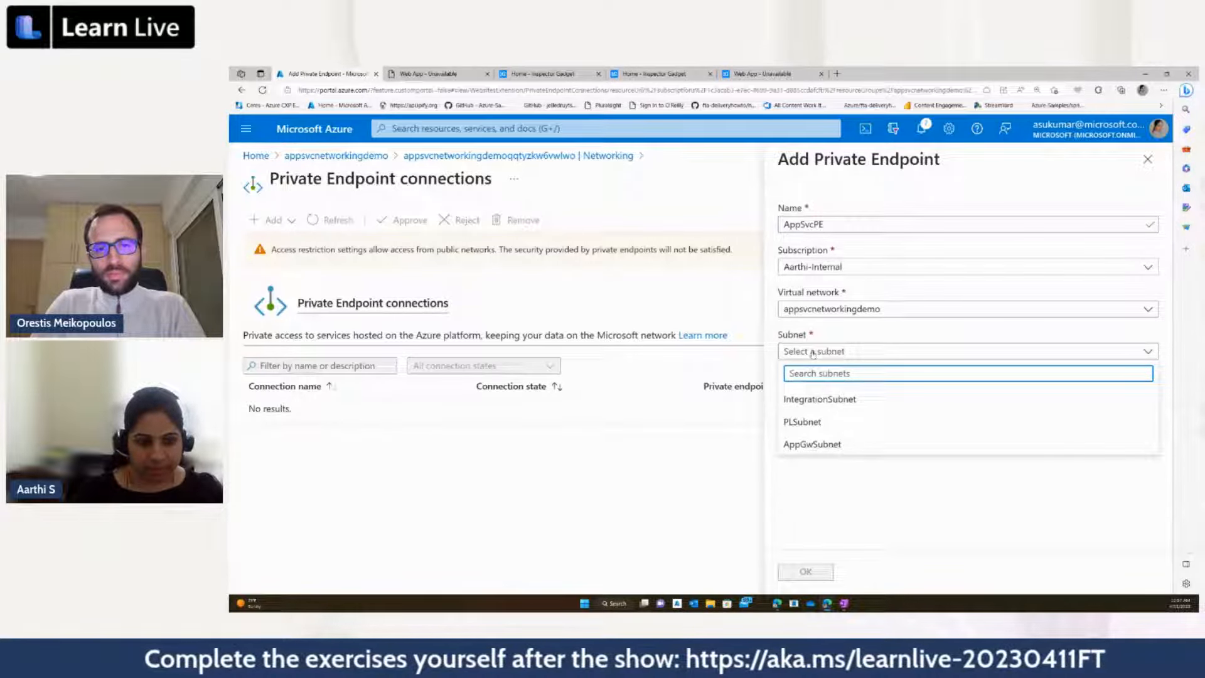
pyautogui.click(809, 422)
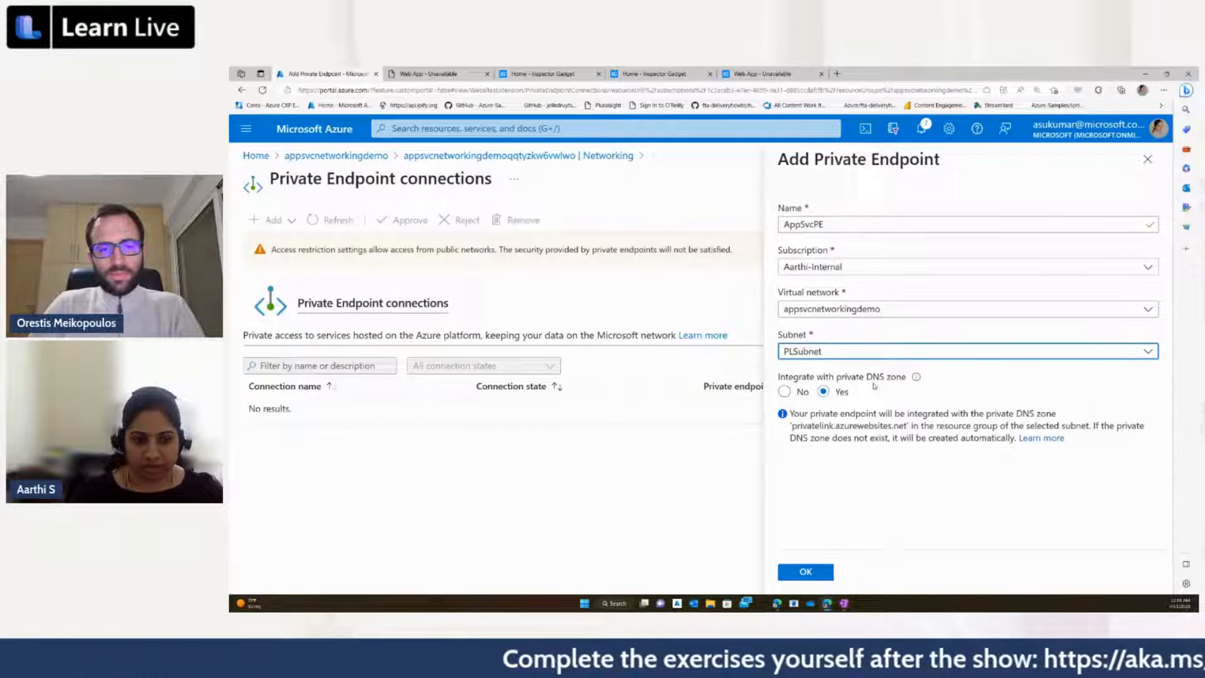
pyautogui.click(809, 572)
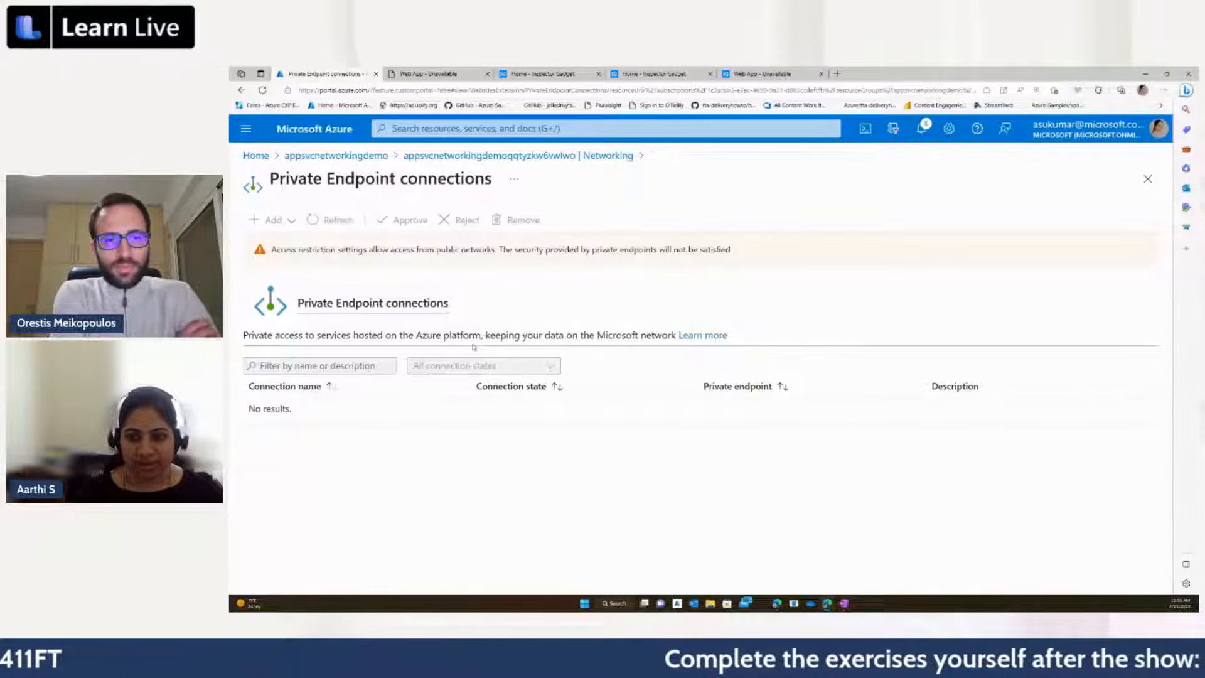
# Step: Reload the private endpoint connections through the web app's Networking page and view the details of the AppSvcPE endpoint
pyautogui.click(450, 157)
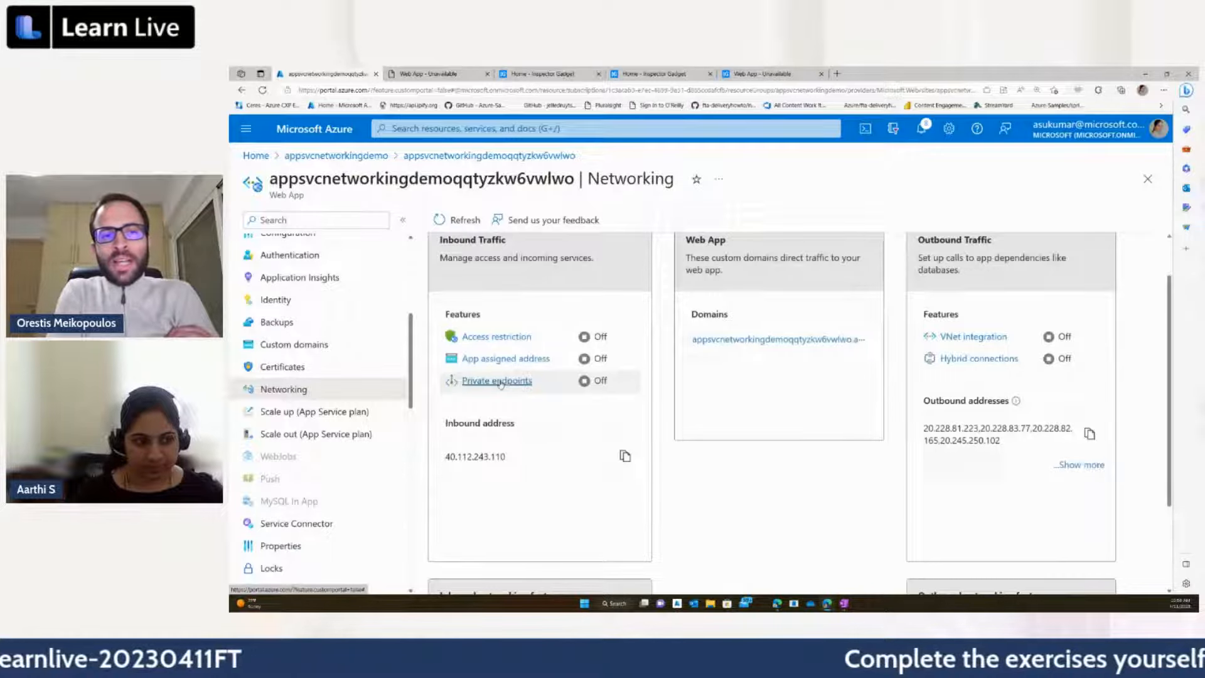
pyautogui.click(500, 381)
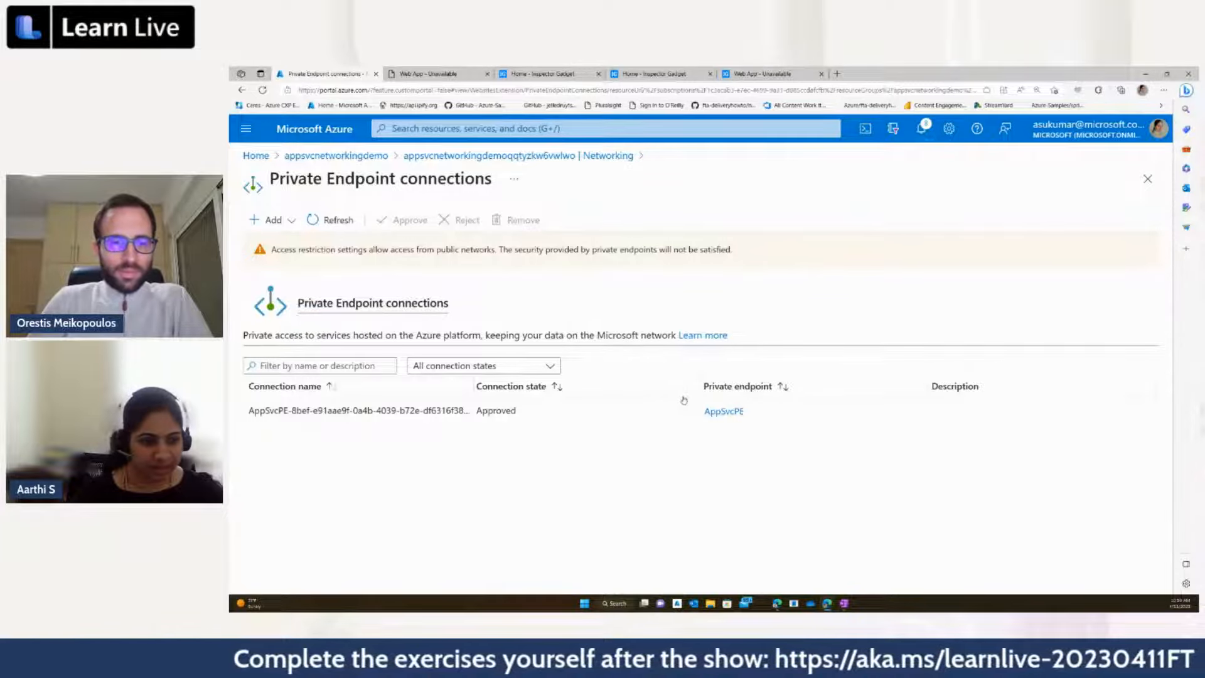
pyautogui.click(716, 412)
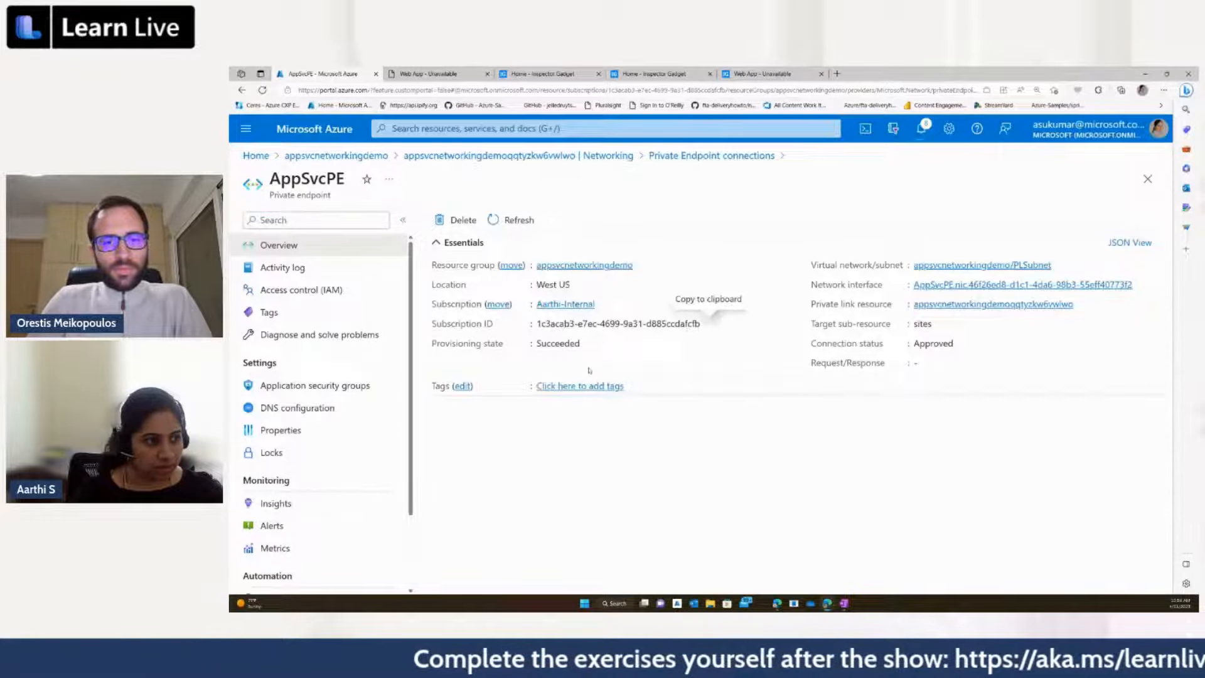
# Step: Return to the web app's Networking page and refresh it to check the private endpoint status and inbound address
pyautogui.click(615, 157)
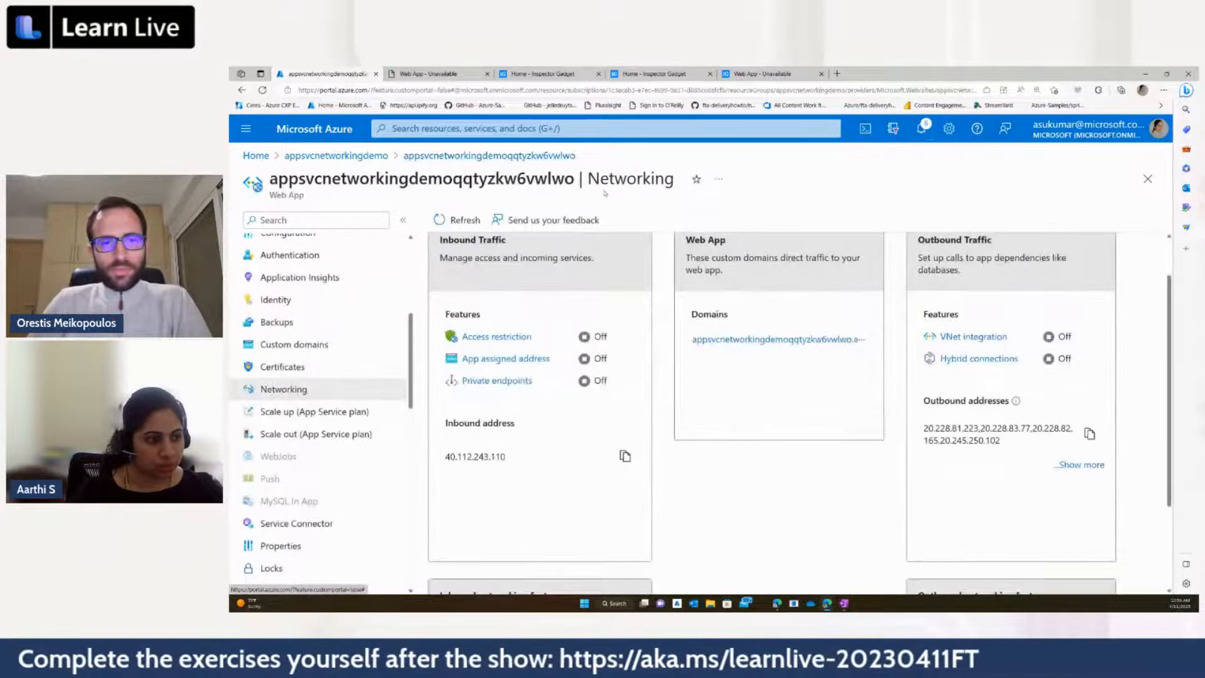
pyautogui.click(451, 222)
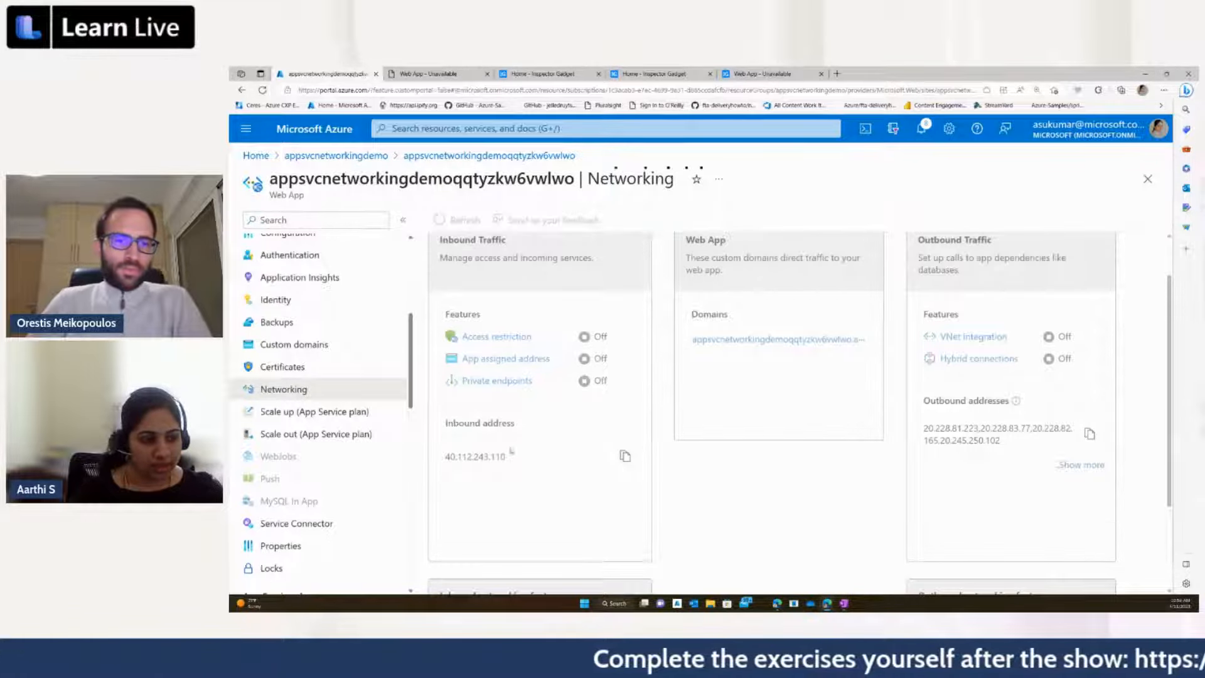
pyautogui.scroll(-1, 512, 450)
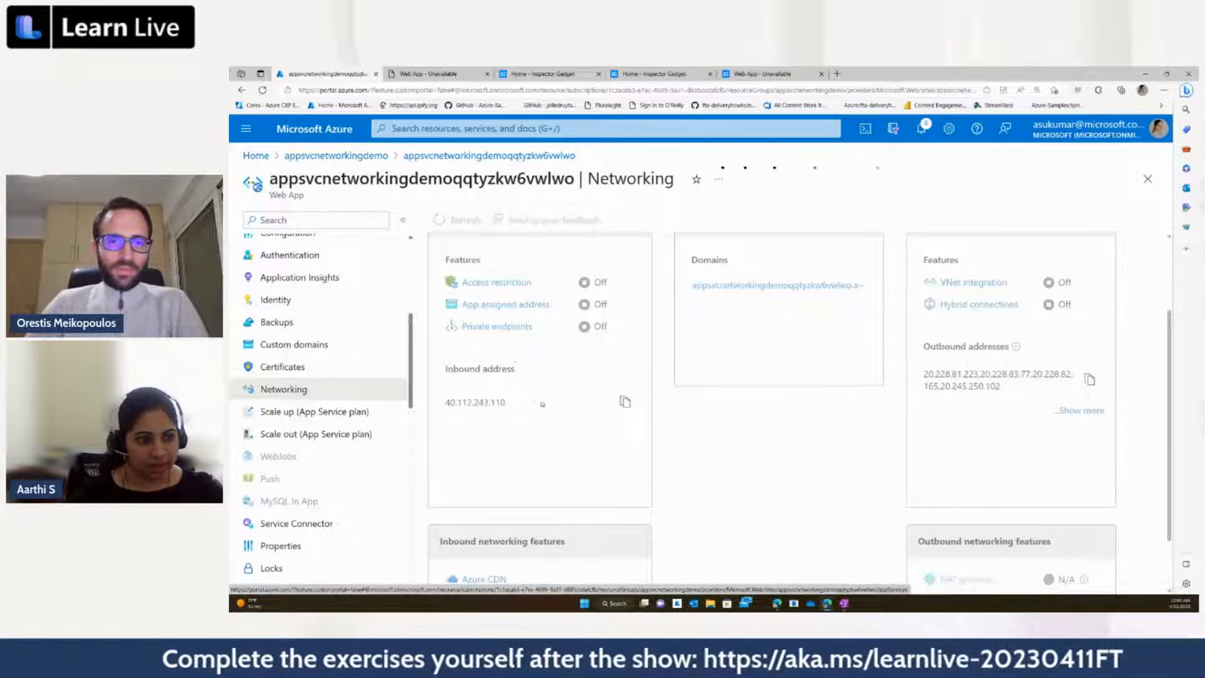
pyautogui.click(306, 393)
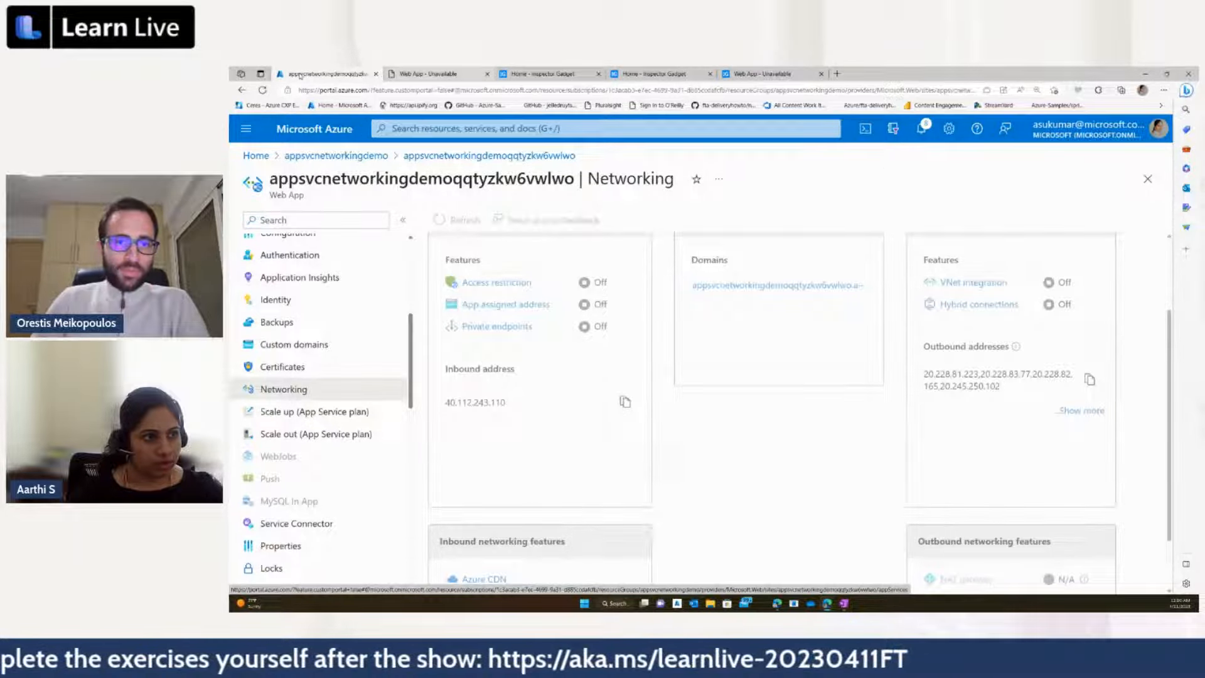
pyautogui.rightClick(300, 76)
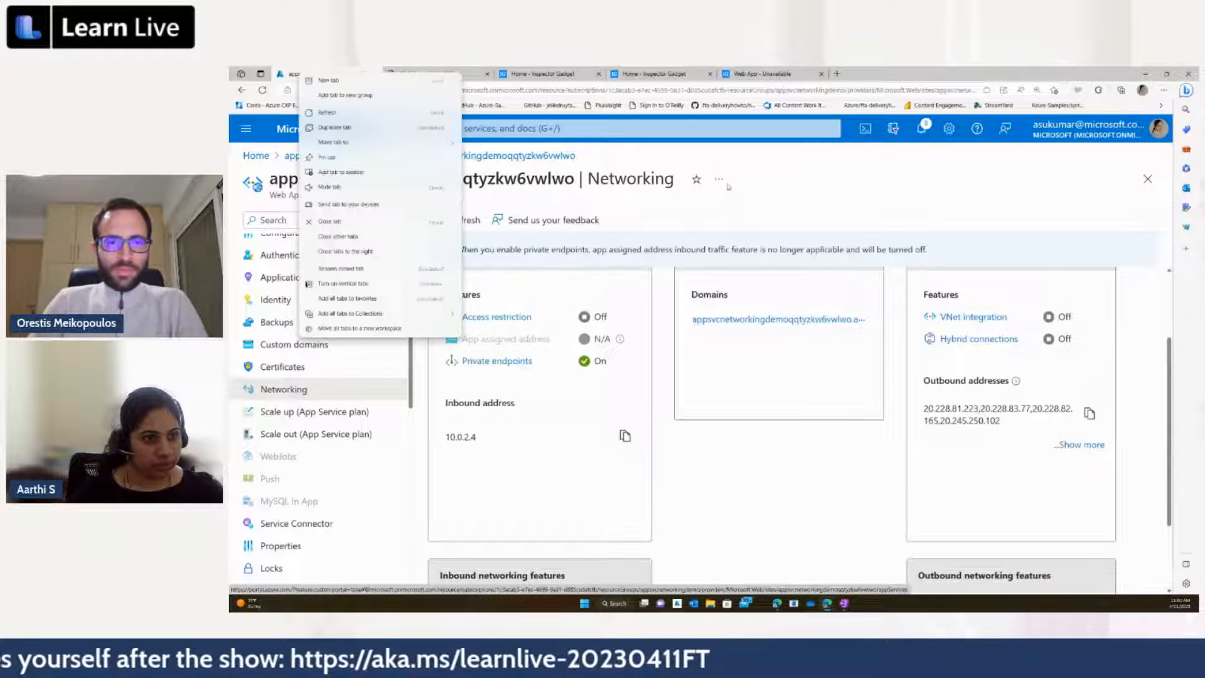
pyautogui.click(730, 187)
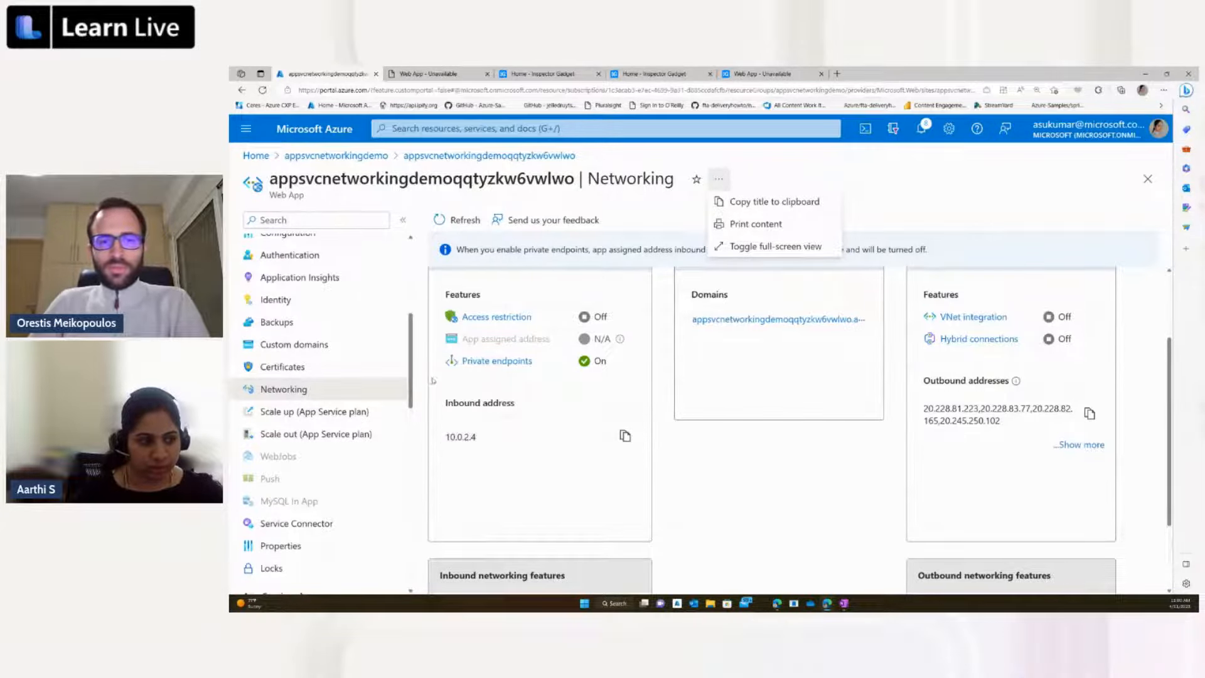
# Step: Open the virtual network from the appsvcnetworkingdemo resource group and view its subnets and address ranges
pyautogui.click(363, 157)
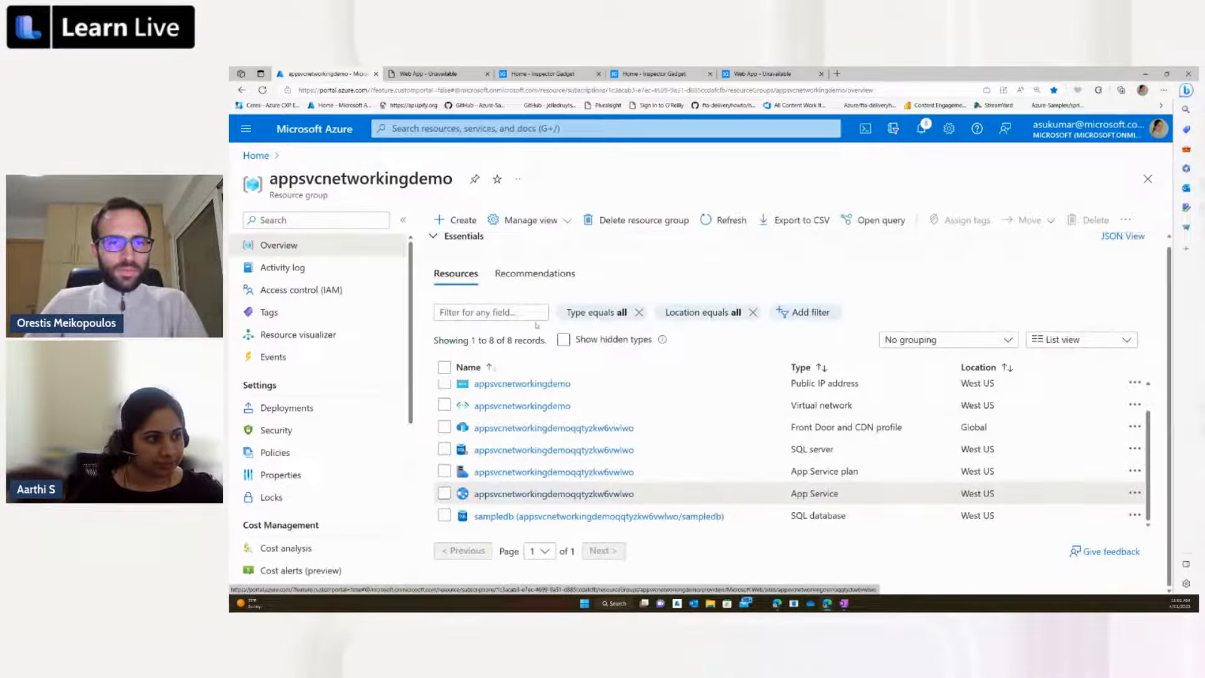
pyautogui.click(538, 407)
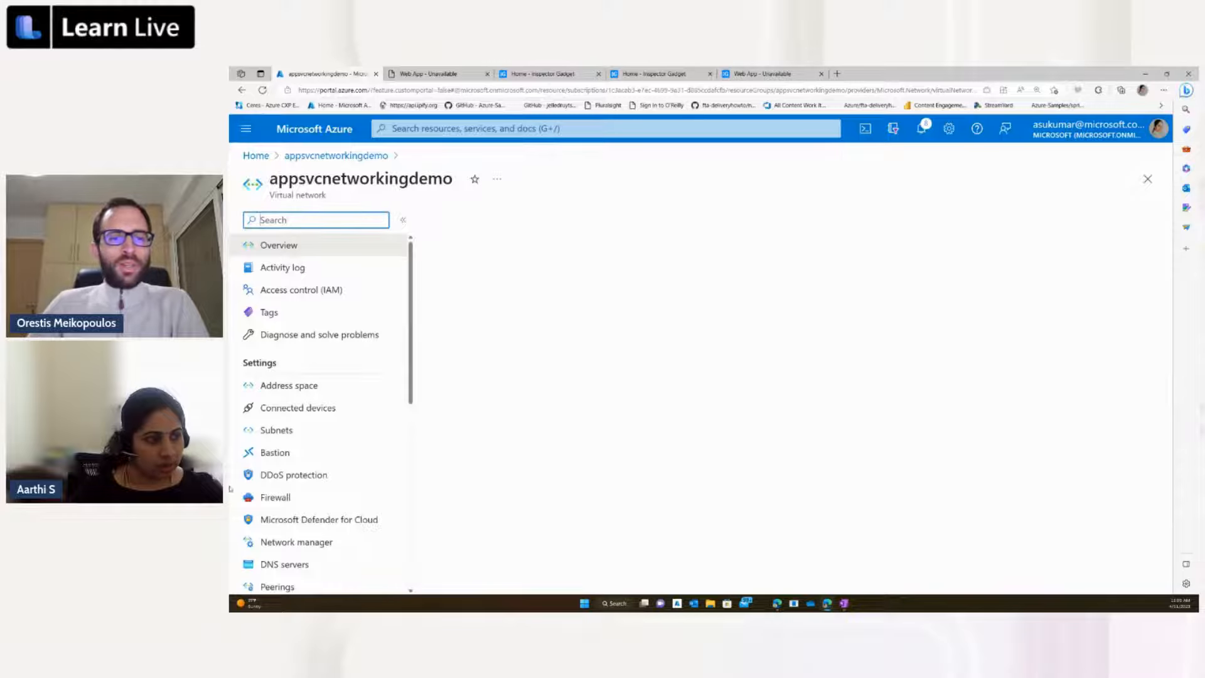
pyautogui.click(288, 429)
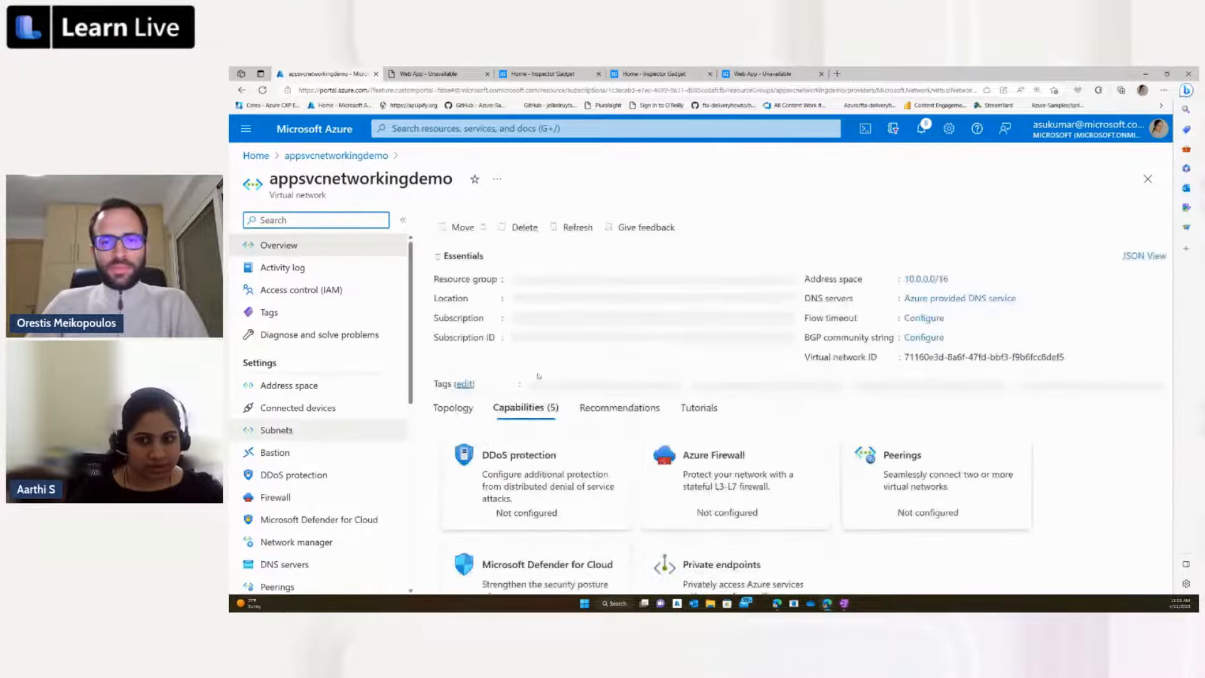
pyautogui.click(1164, 91)
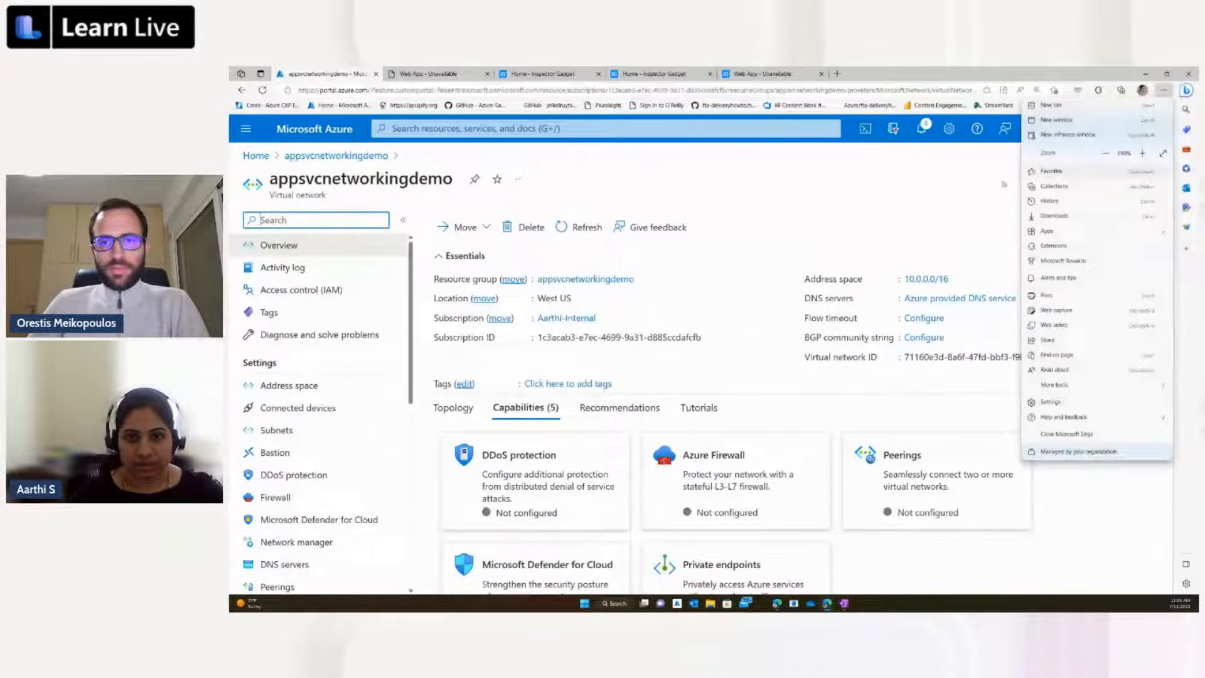
pyautogui.click(1142, 153)
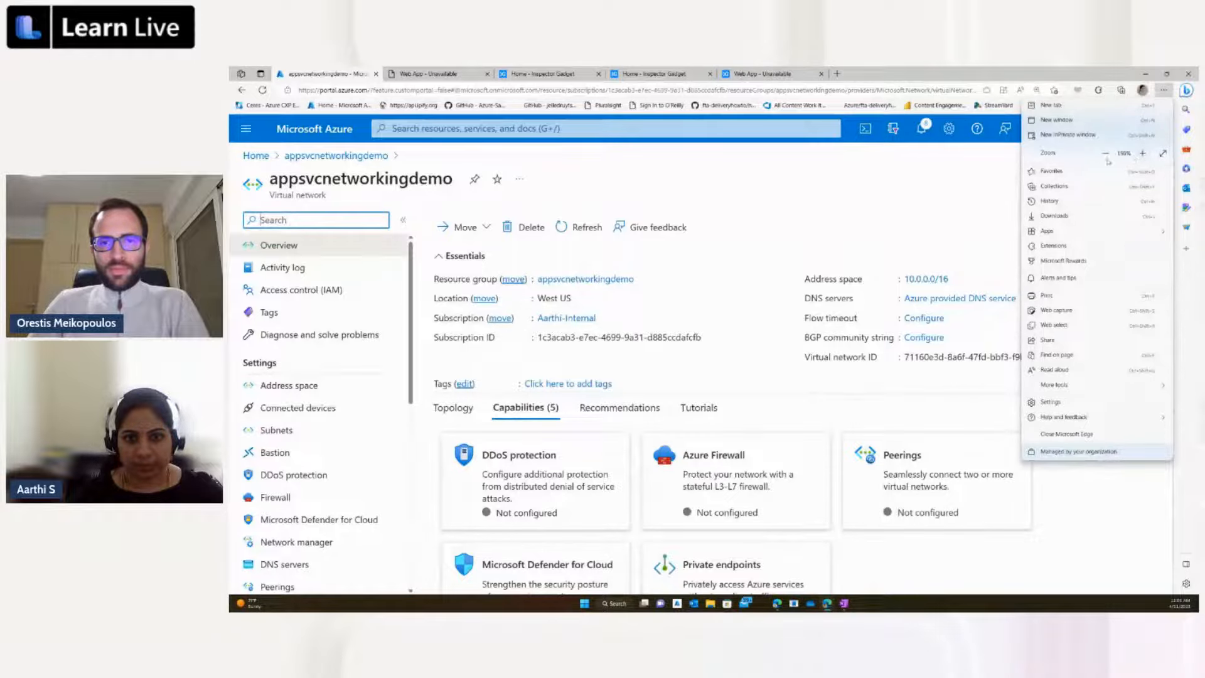
pyautogui.click(934, 228)
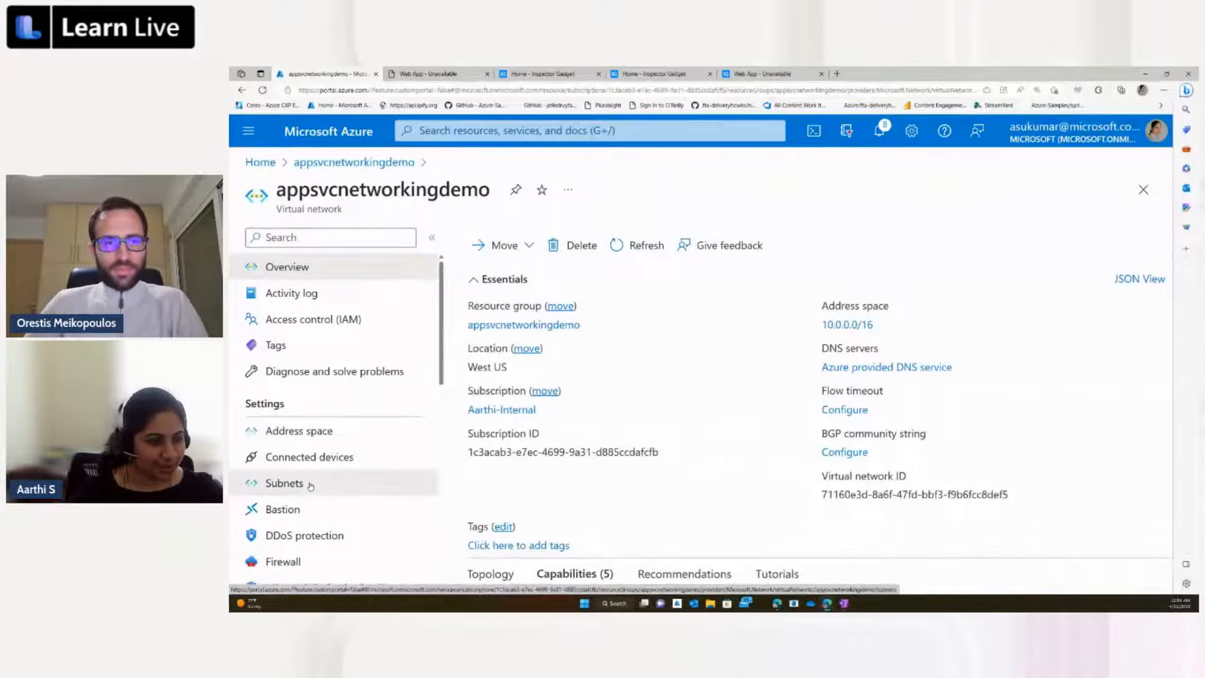
pyautogui.click(310, 484)
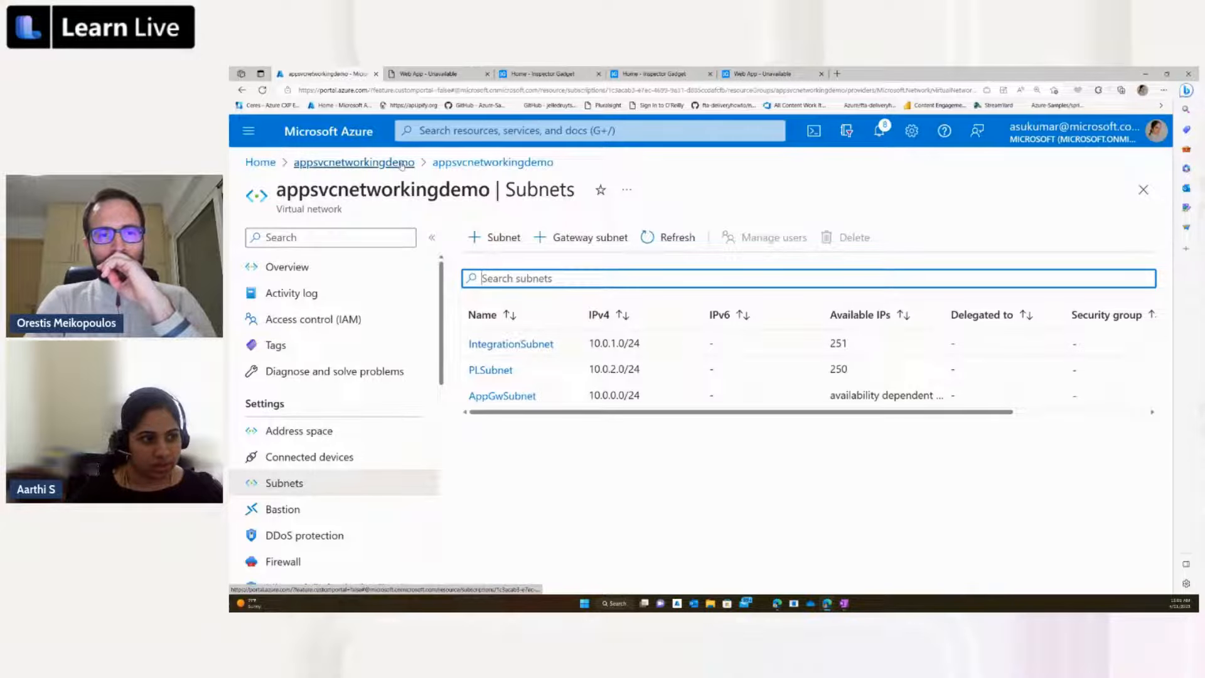
# Step: Go back to the appsvcnetworkingdemo resource group and open the privatelink.azurewebsites.net private DNS zone to view its record sets
pyautogui.click(494, 164)
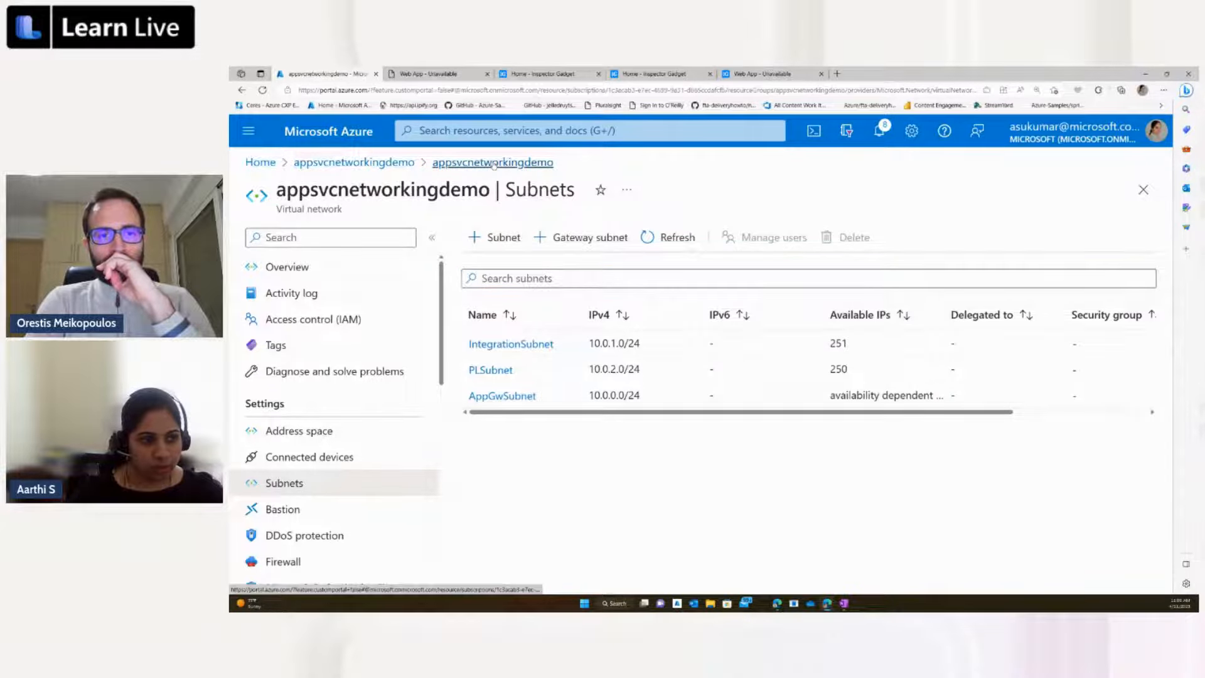
pyautogui.click(365, 164)
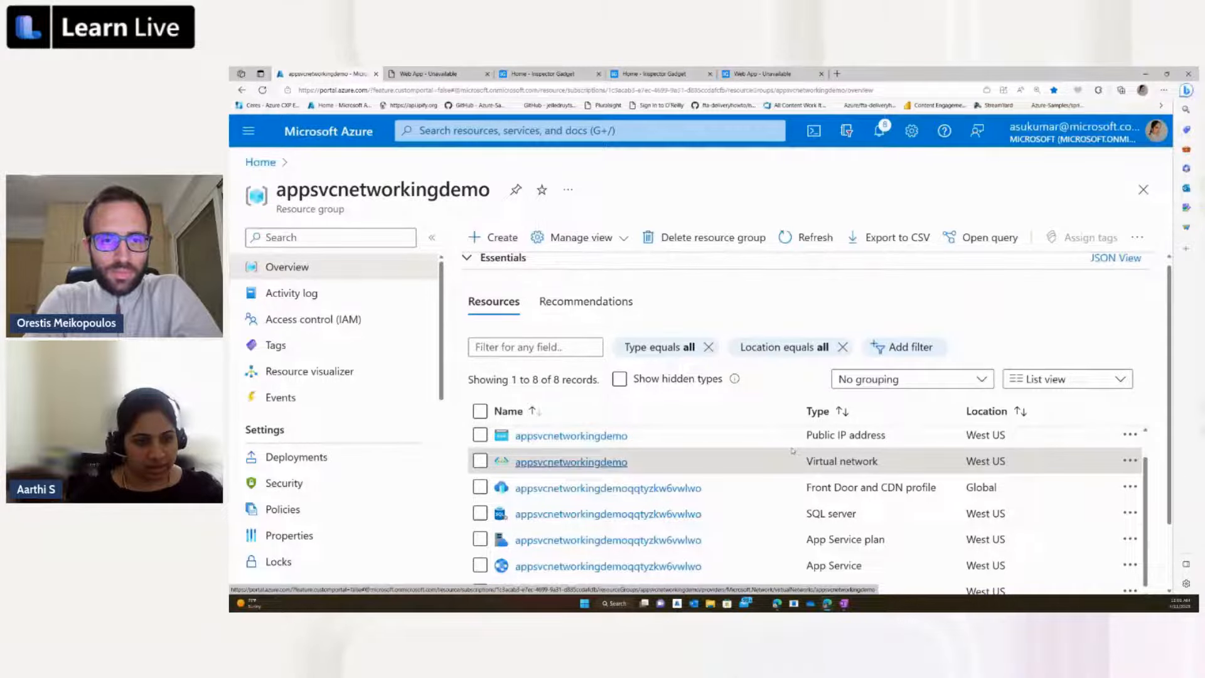
pyautogui.scroll(-2, 792, 451)
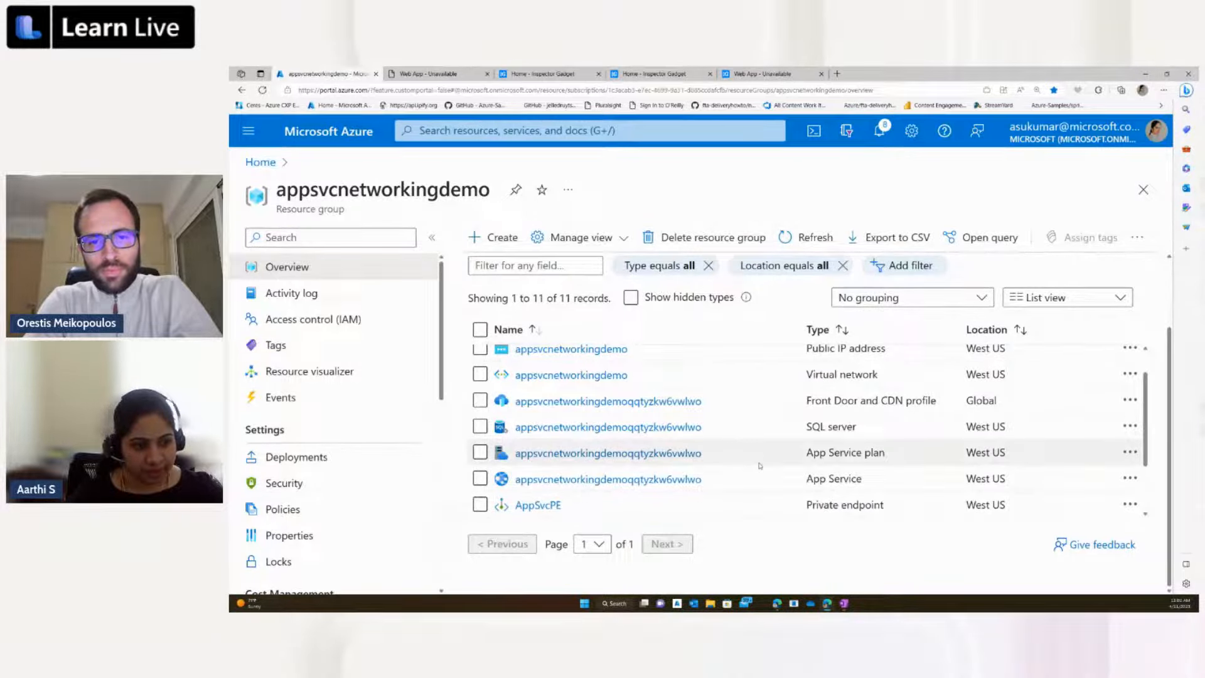
pyautogui.scroll(-3, 759, 465)
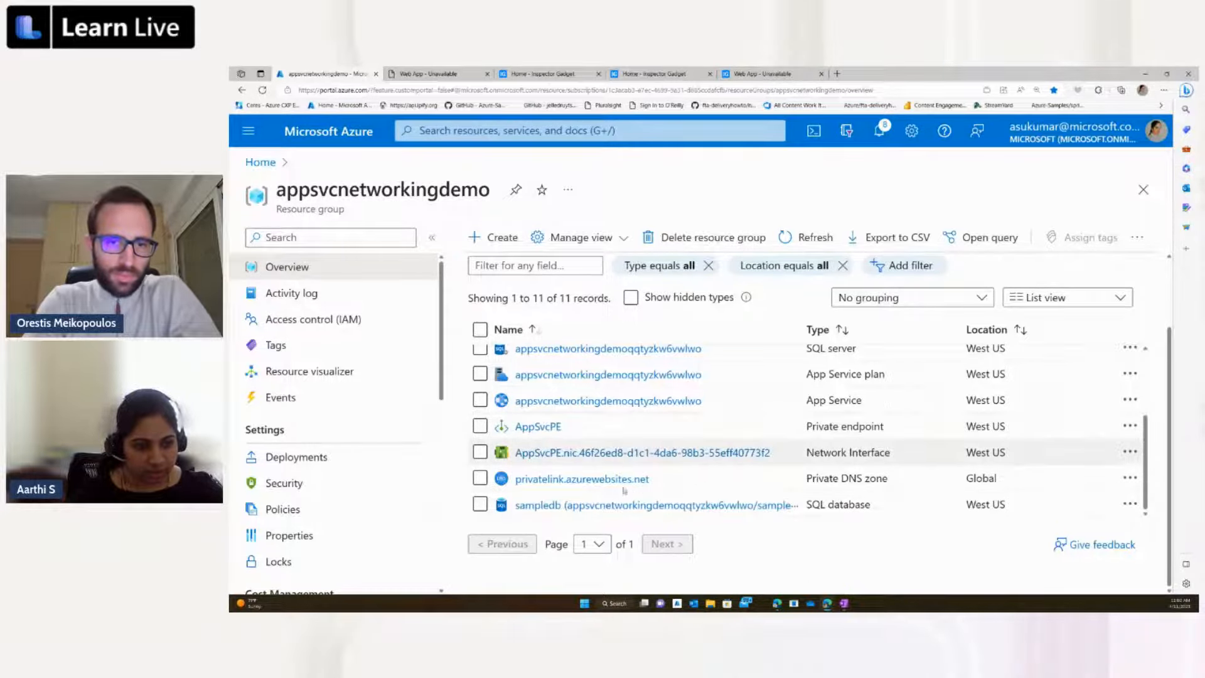
pyautogui.moveTo(622, 482)
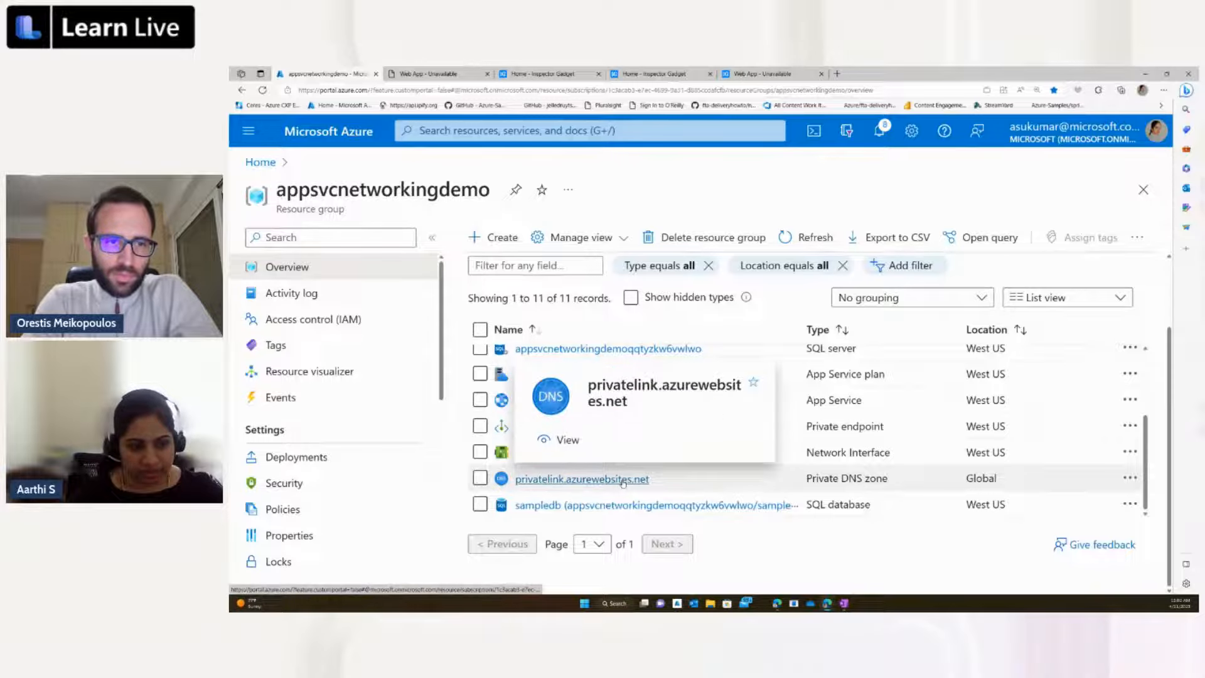
pyautogui.click(623, 480)
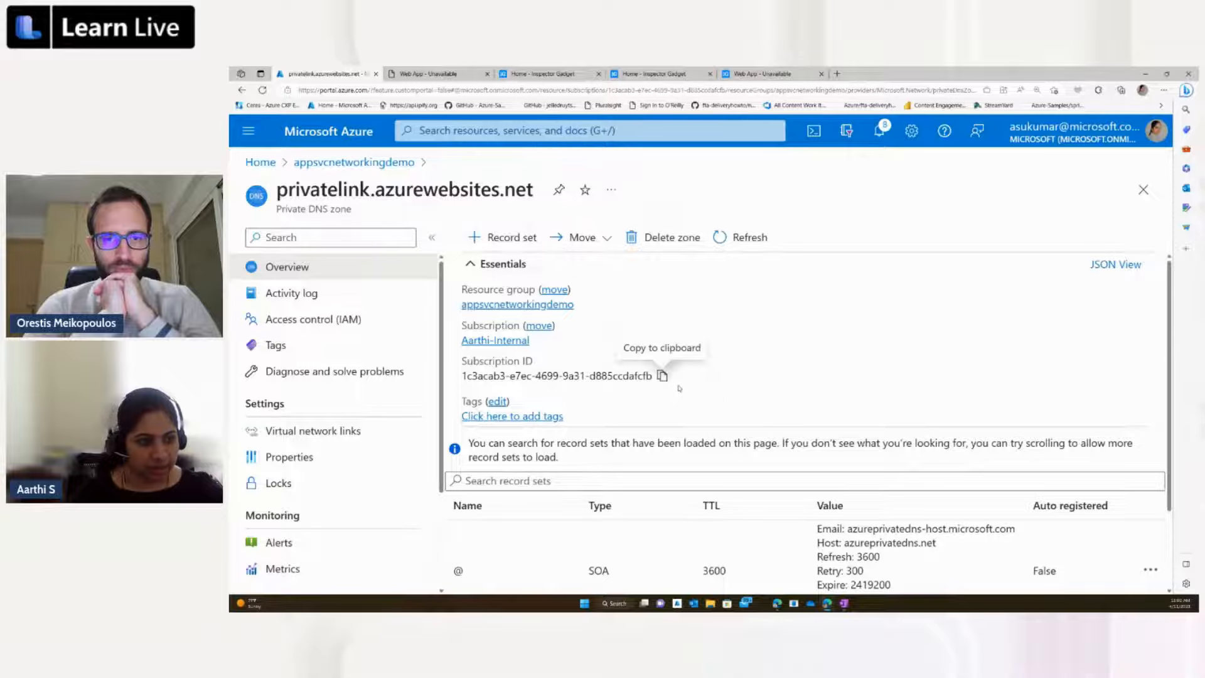
# Step: Review the zone's record sets and open the .scm A record to view its name and IP address
pyautogui.scroll(-1, 722, 402)
pyautogui.scroll(-2, 730, 409)
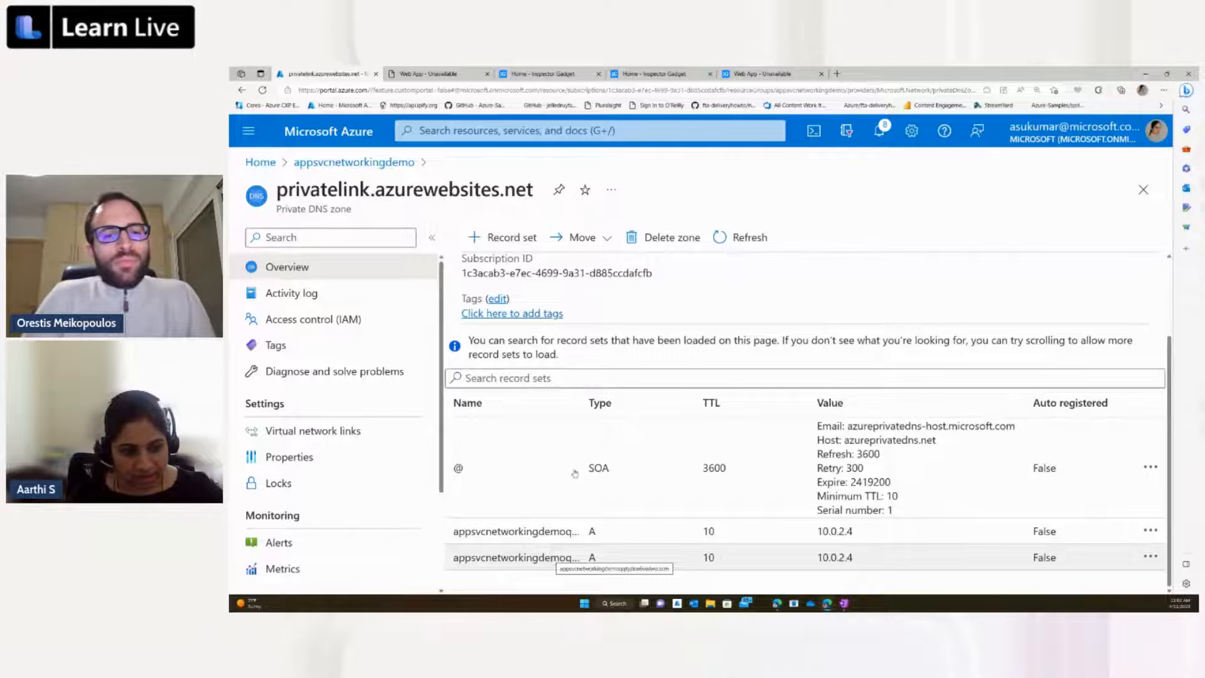
pyautogui.click(547, 559)
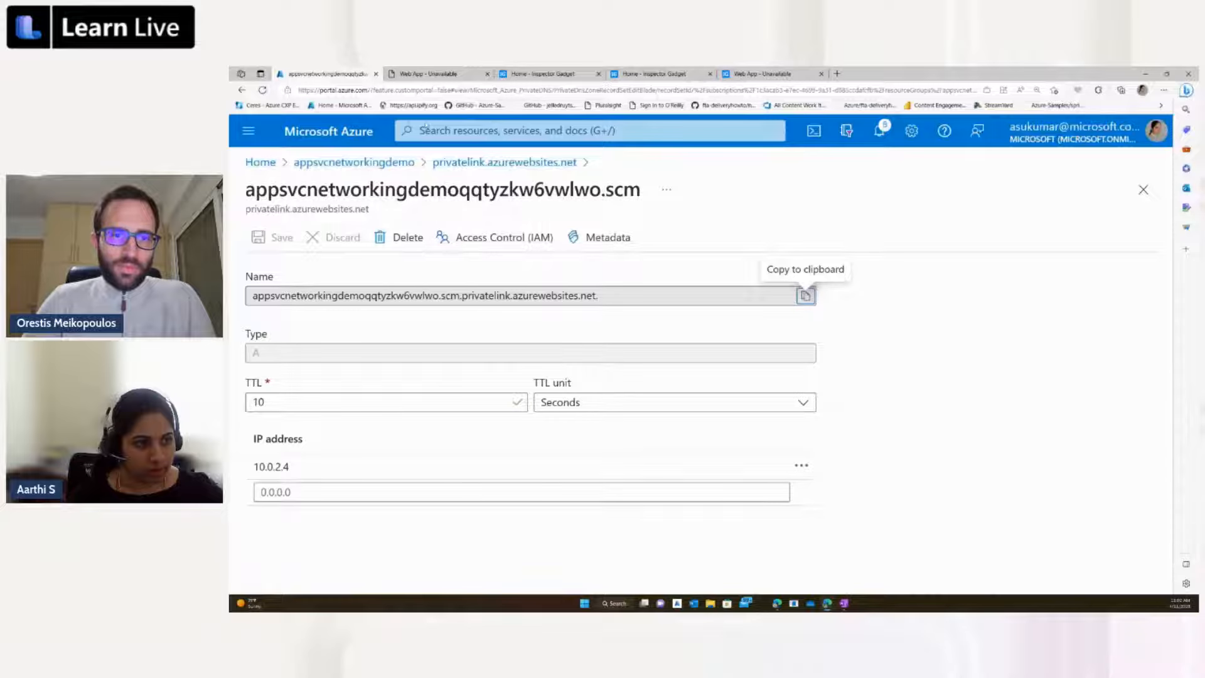
# Step: Return to the privatelink.azurewebsites.net zone and view its virtual network links
pyautogui.click(504, 161)
pyautogui.click(312, 431)
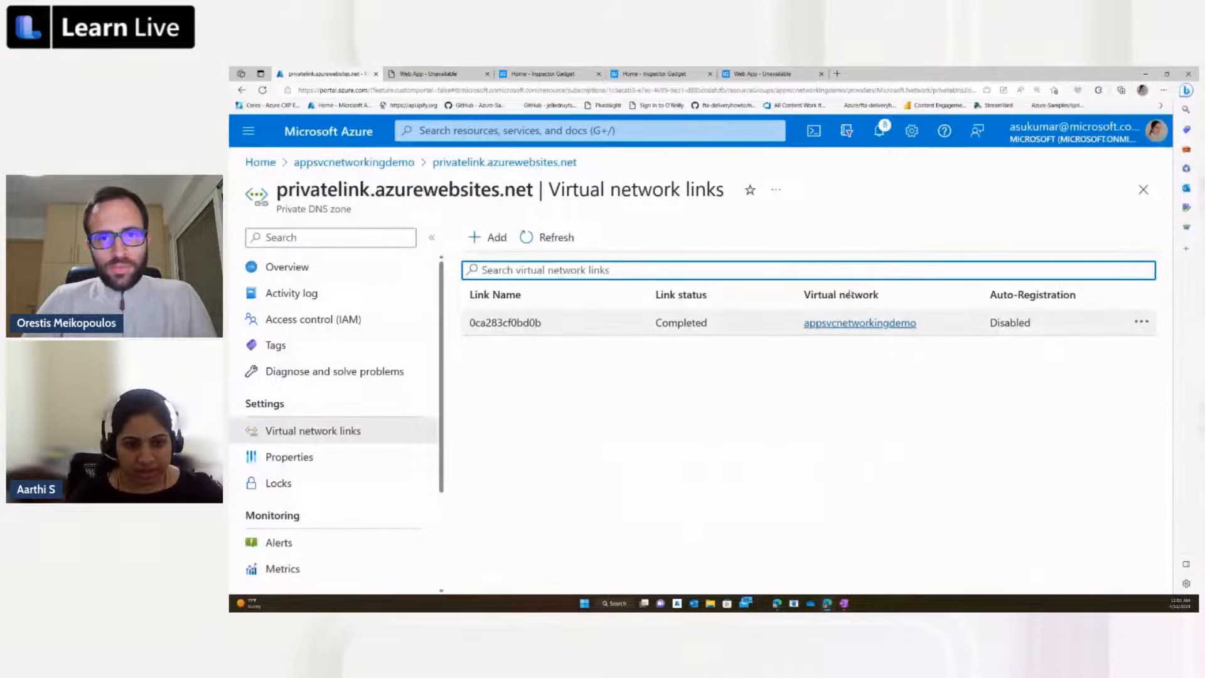
pyautogui.click(497, 163)
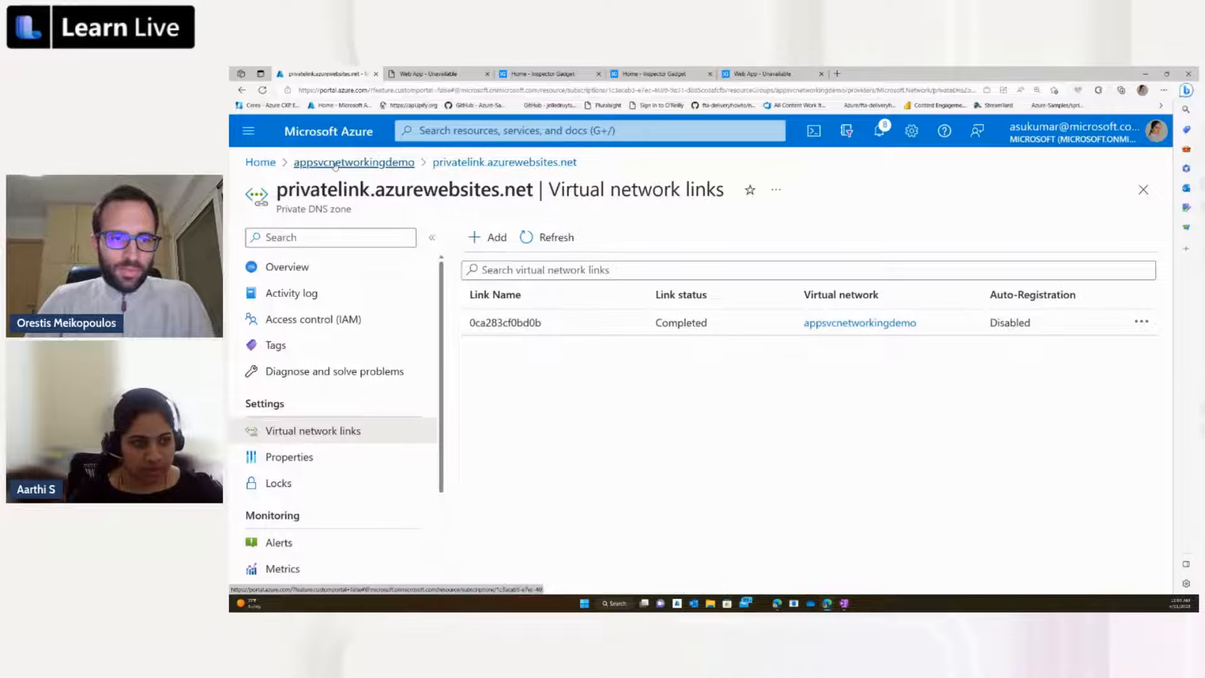
# Step: Open the App Service from the appsvcnetworkingdemo resource group and browse its site to test public access
pyautogui.click(336, 164)
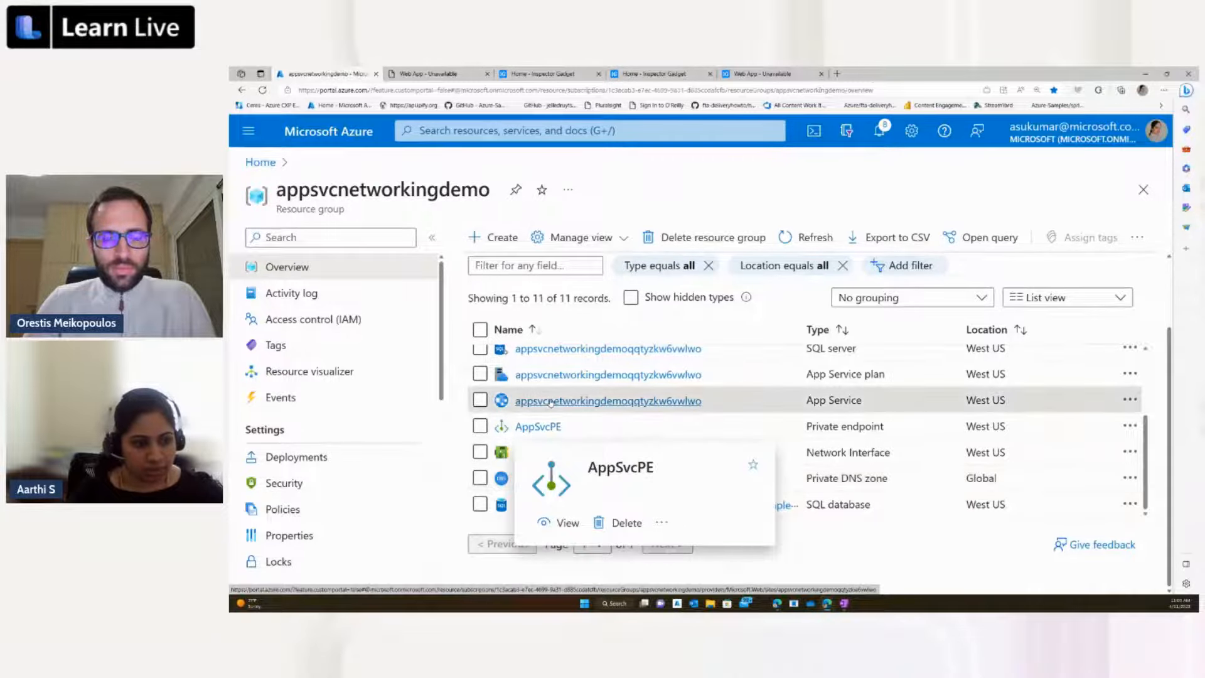
pyautogui.click(550, 401)
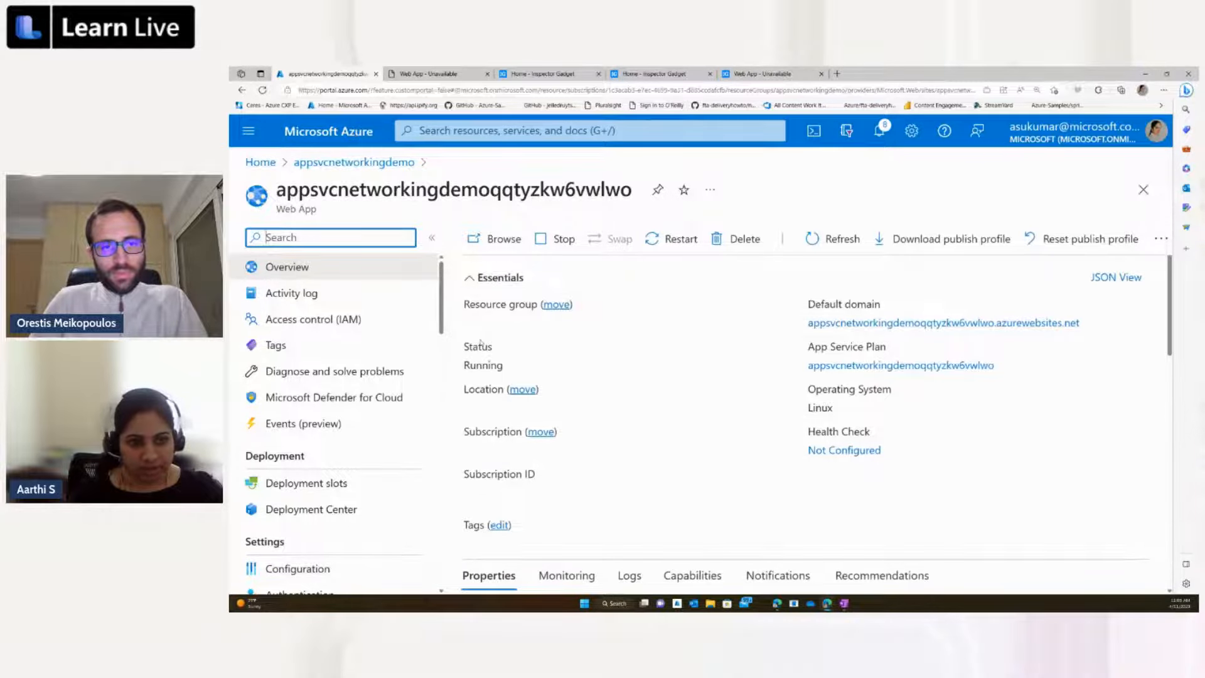
pyautogui.click(489, 249)
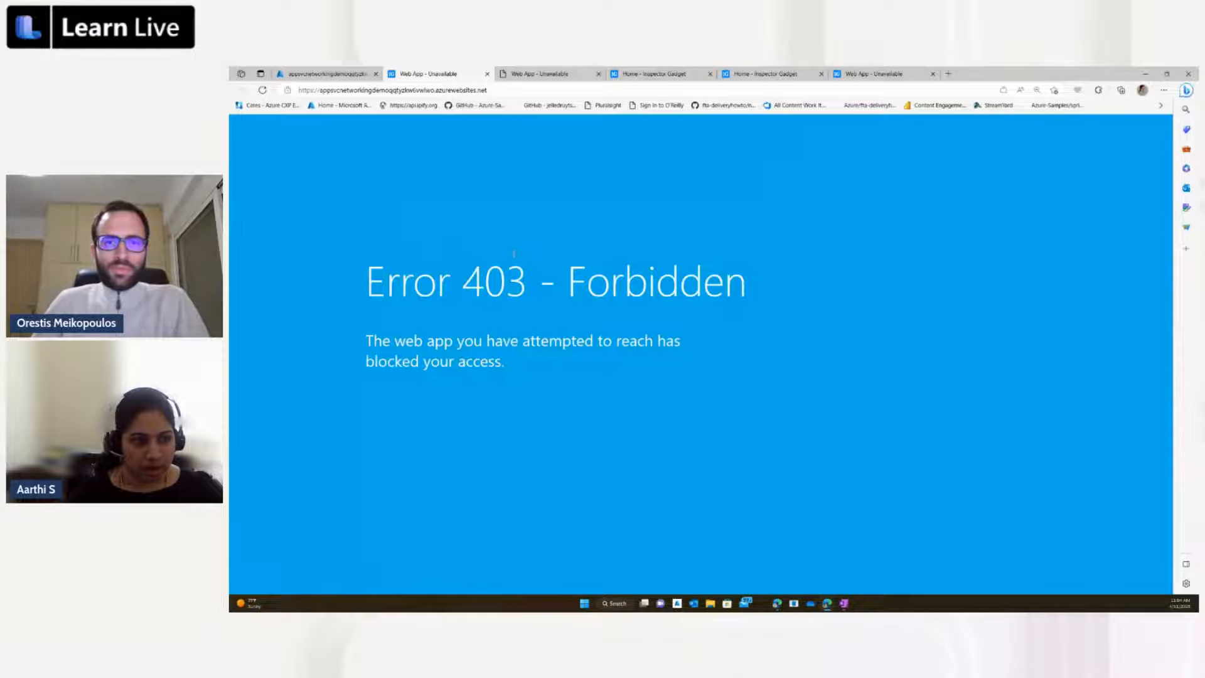
# Step: Go back to the appsvcnetworkingdemo resource group in the portal and open the application gateway to review its overview
pyautogui.click(333, 74)
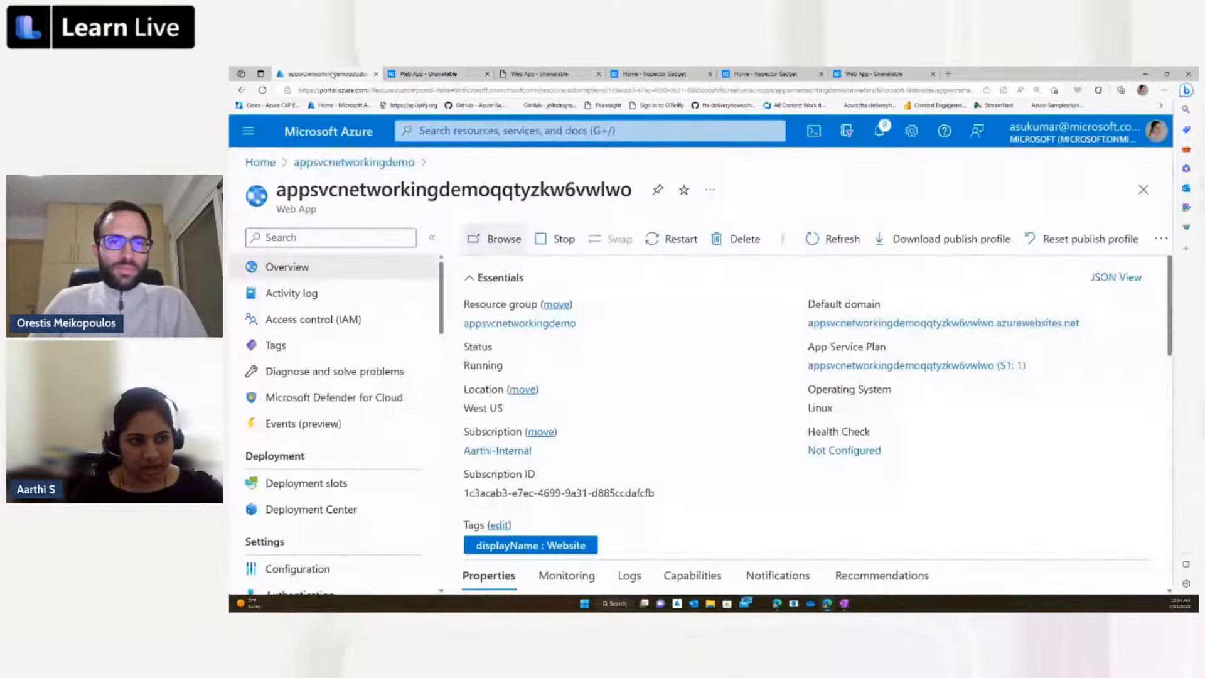
pyautogui.click(387, 163)
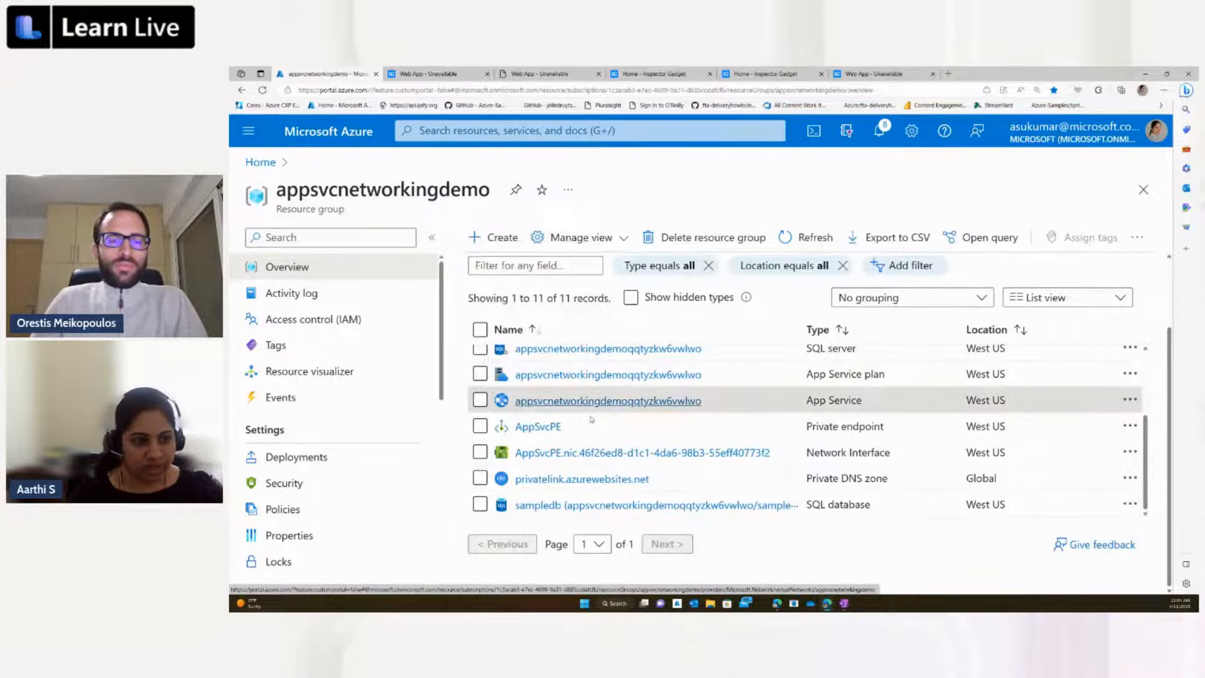
pyautogui.scroll(3, 591, 419)
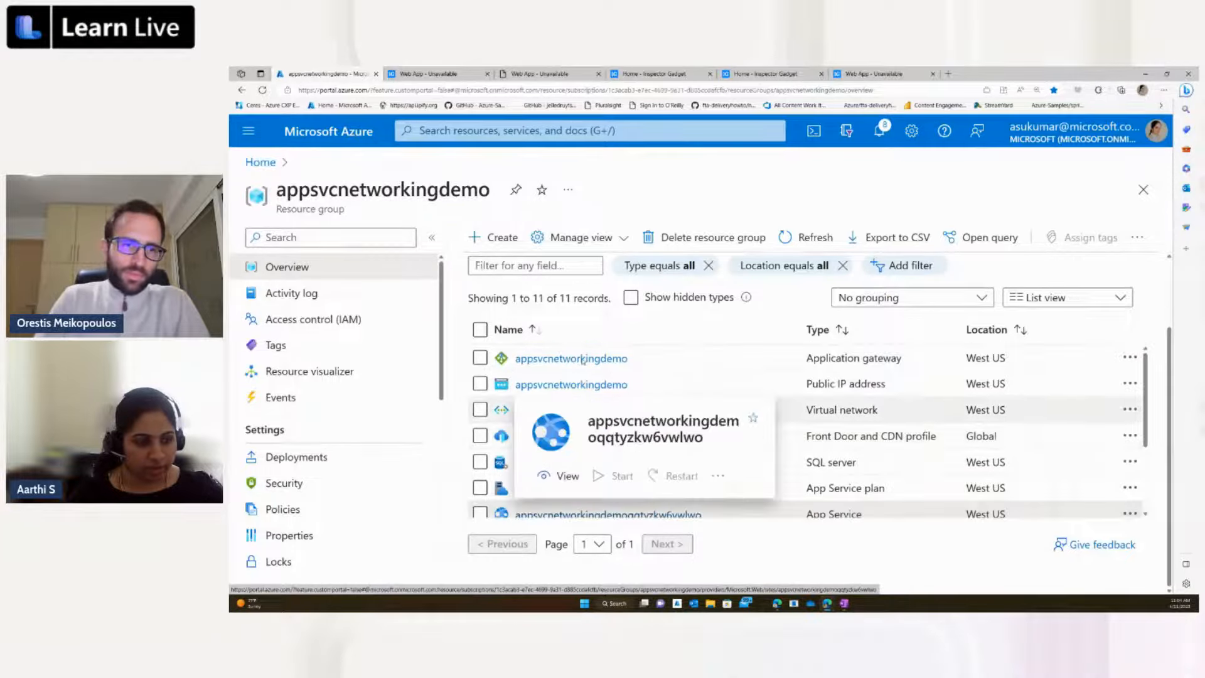
pyautogui.scroll(2, 583, 359)
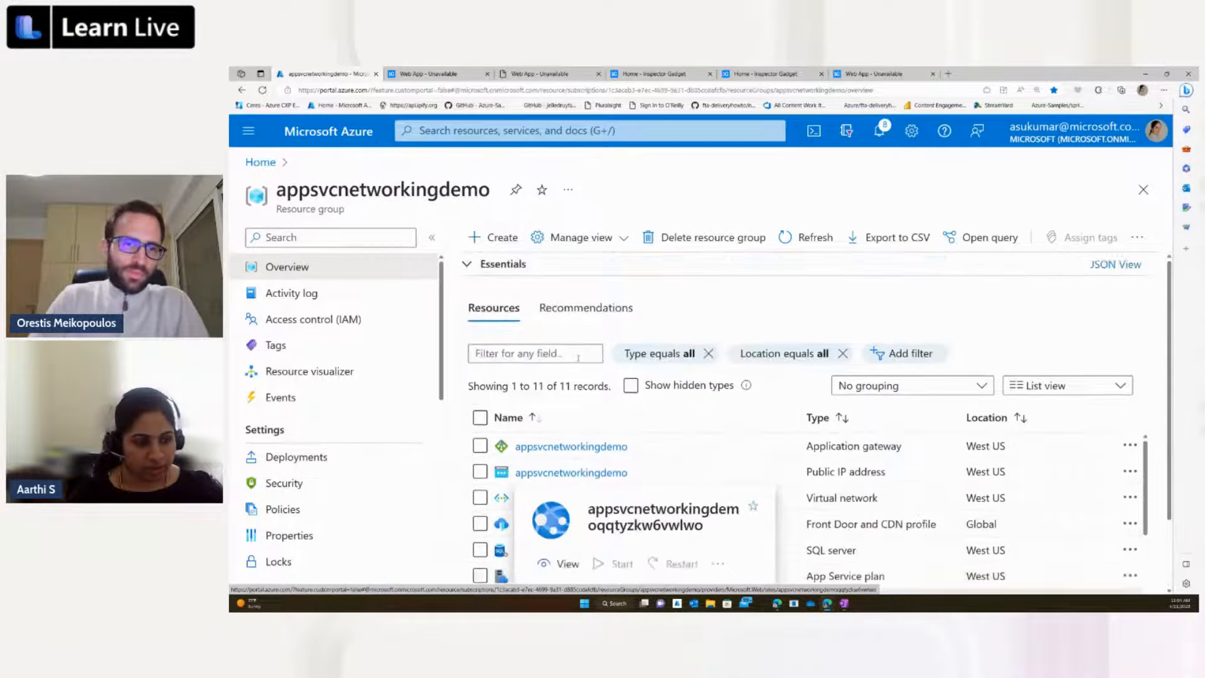
pyautogui.click(571, 446)
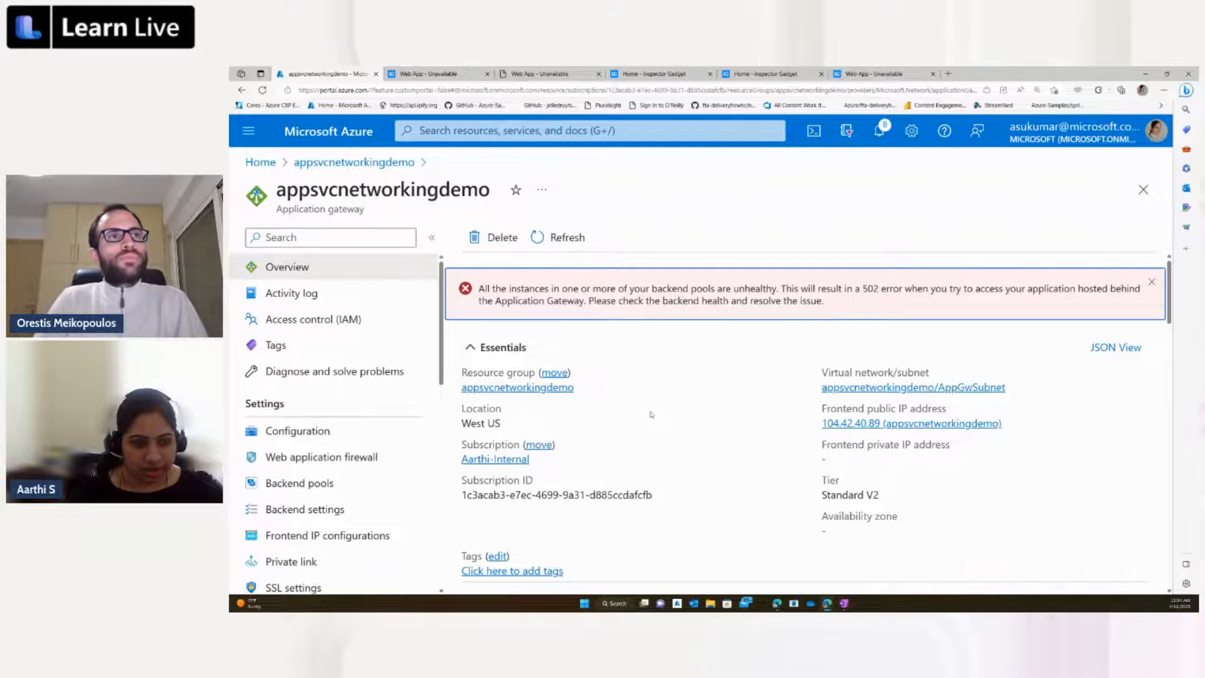
pyautogui.scroll(-2, 651, 414)
pyautogui.scroll(1, 646, 411)
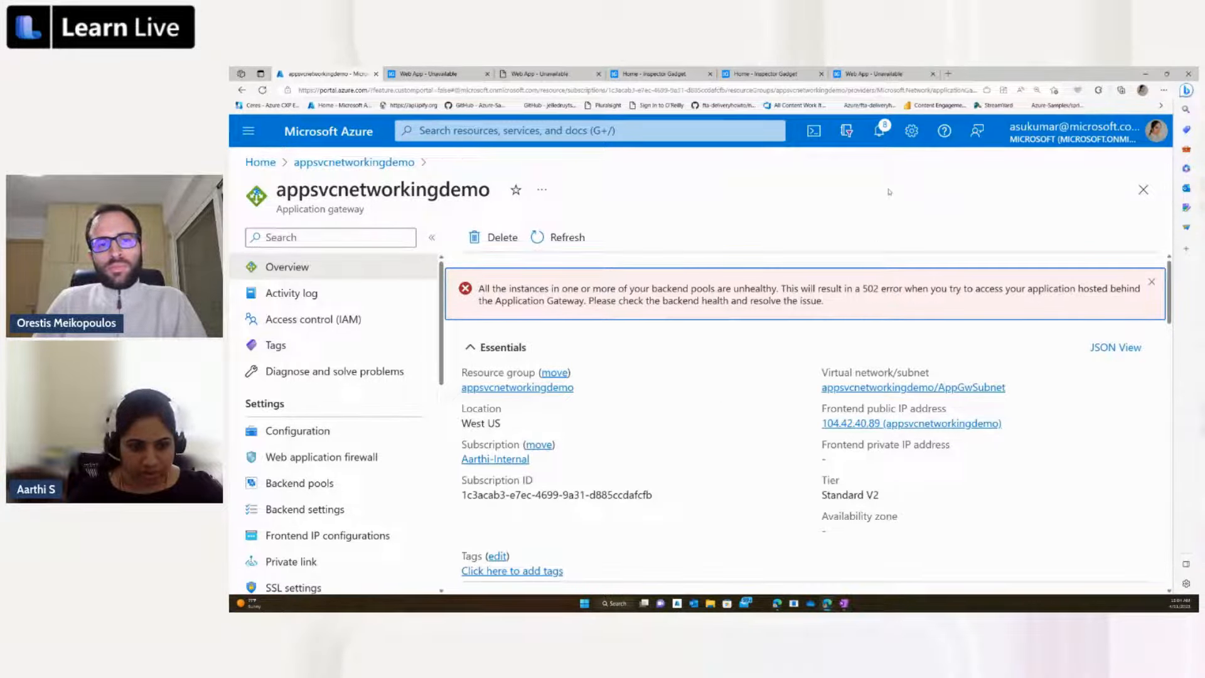
# Step: Open a Bash Cloud Shell and try to select the internal subscription by running az account set with the -subscription option
pyautogui.click(811, 133)
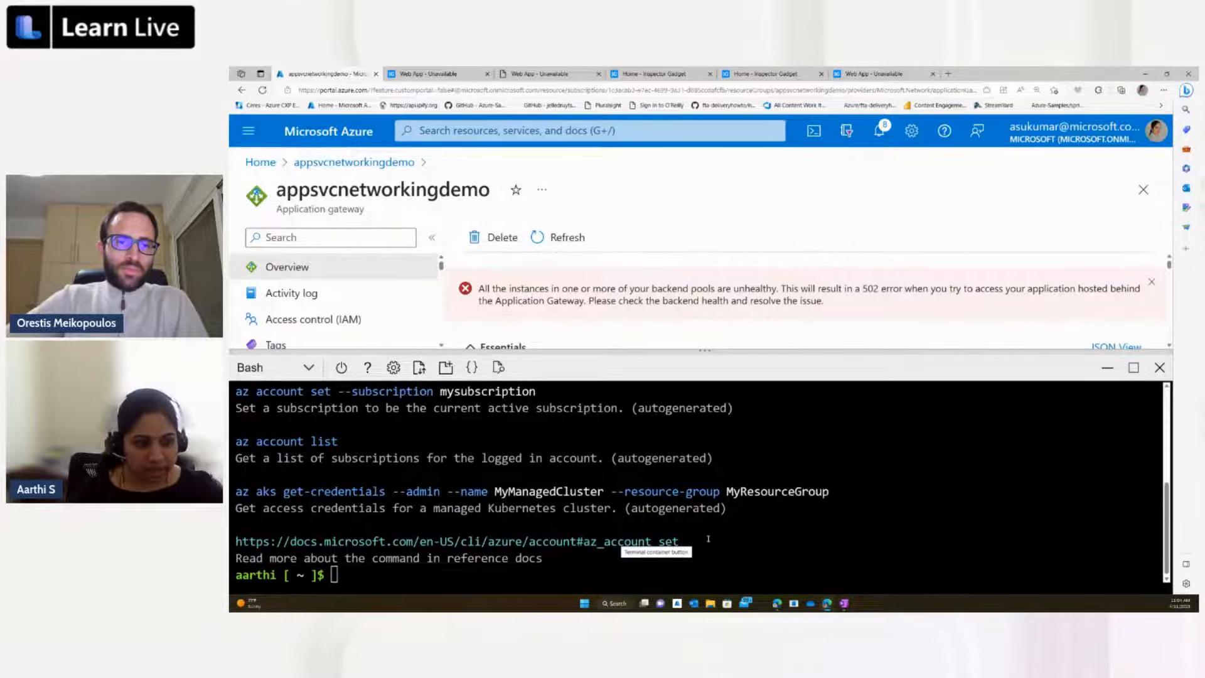
pyautogui.click(663, 573)
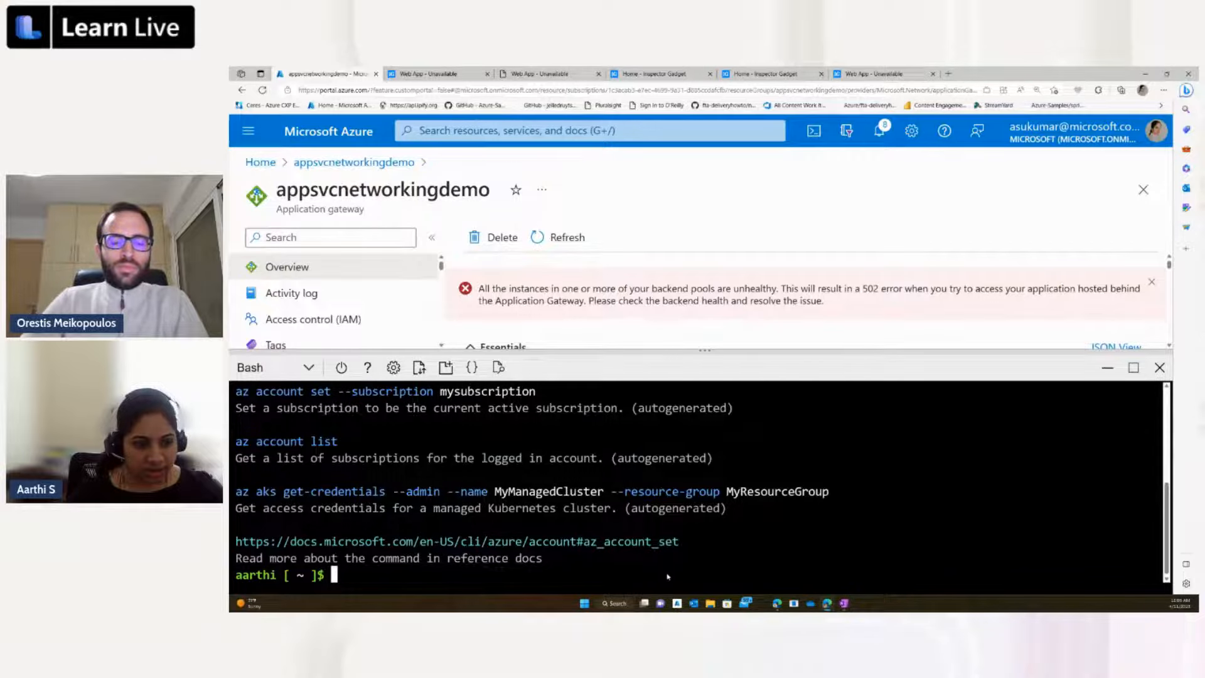
pyautogui.rightClick(668, 575)
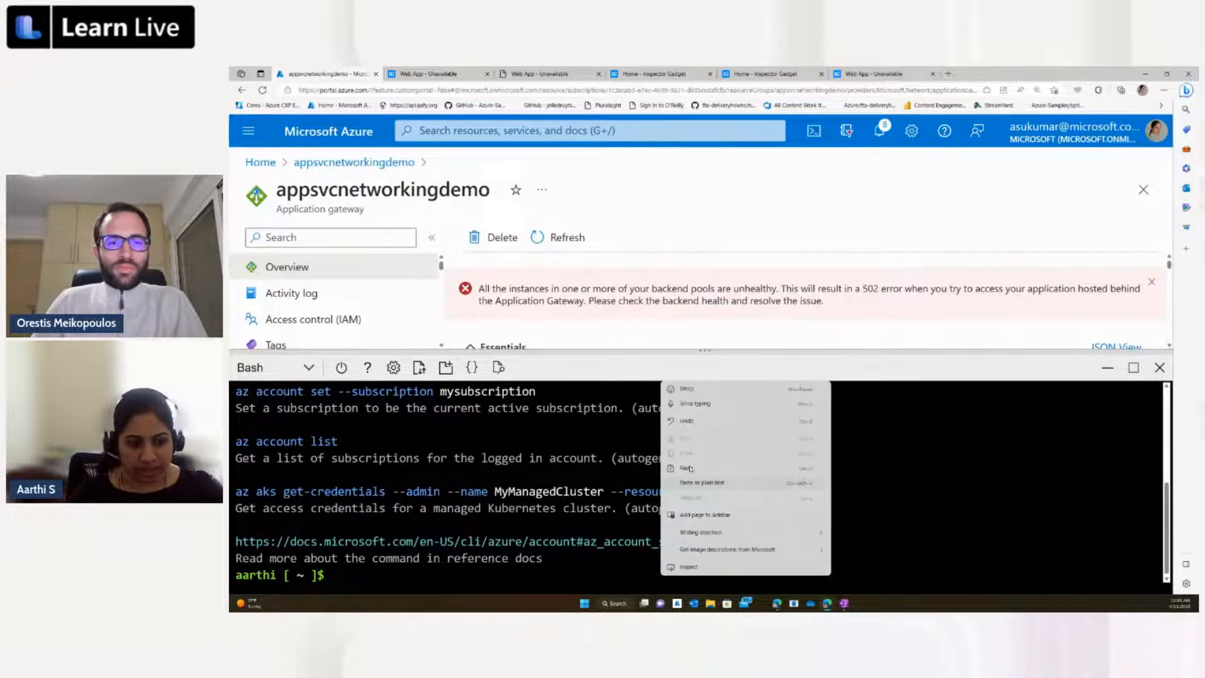
pyautogui.click(689, 468)
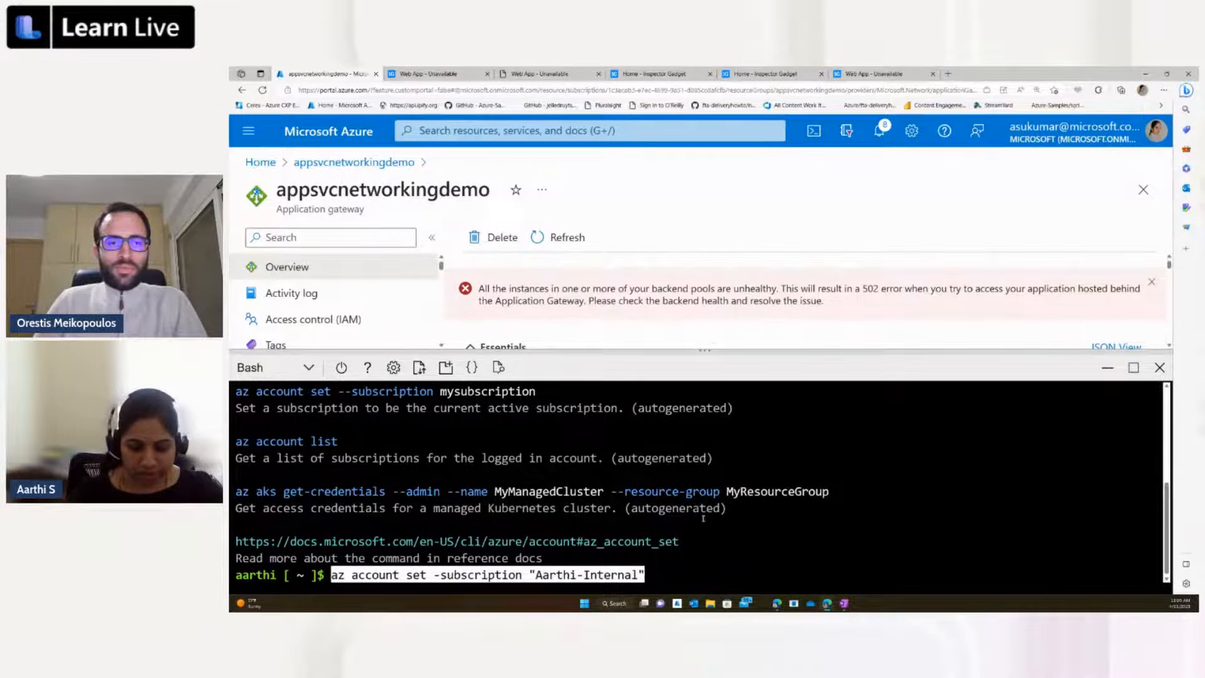
pyautogui.press('Return')
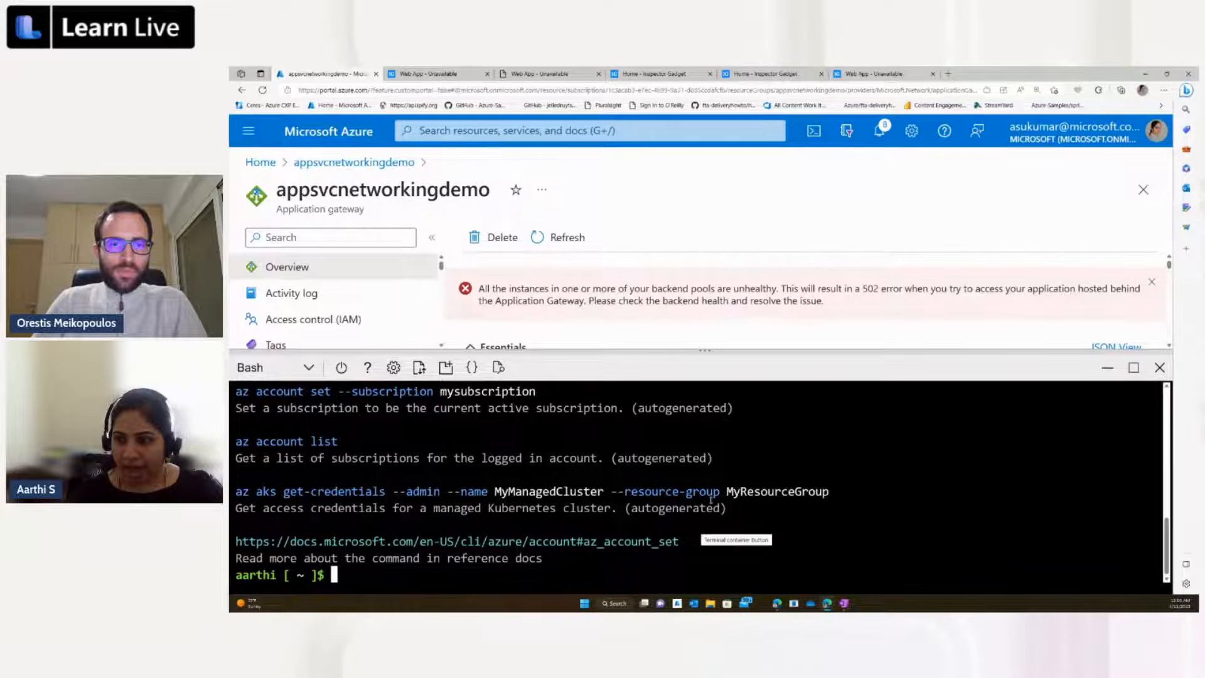
# Step: Try to stop the application gateway by running the copied az network application-gateway stop -g appsvcnetworkingdemo -n appsvcnetworkingdemo command with its leading bullet
pyautogui.rightClick(899, 538)
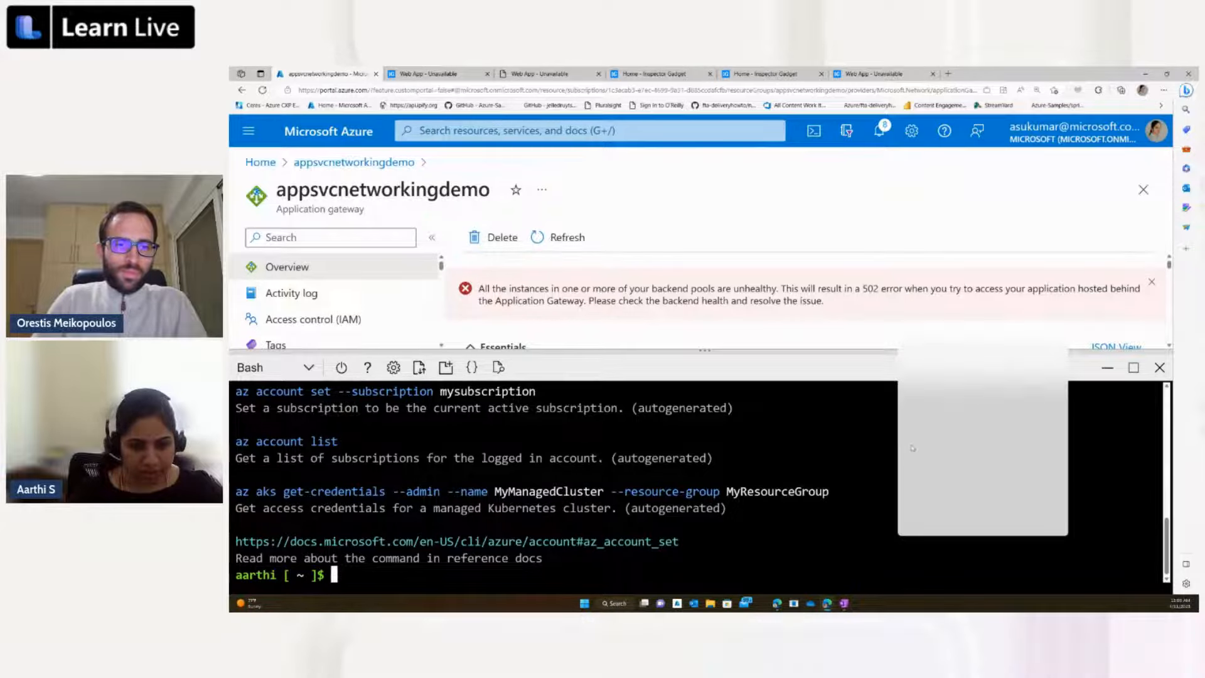
pyautogui.click(918, 443)
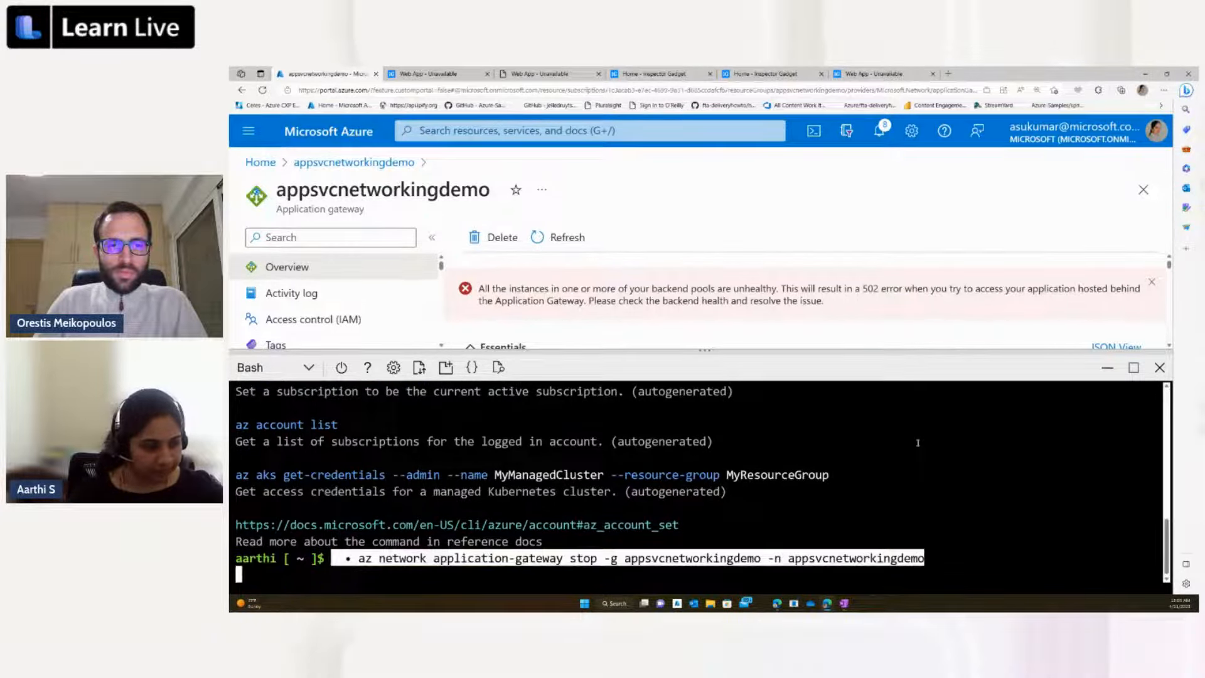
pyautogui.press('Return')
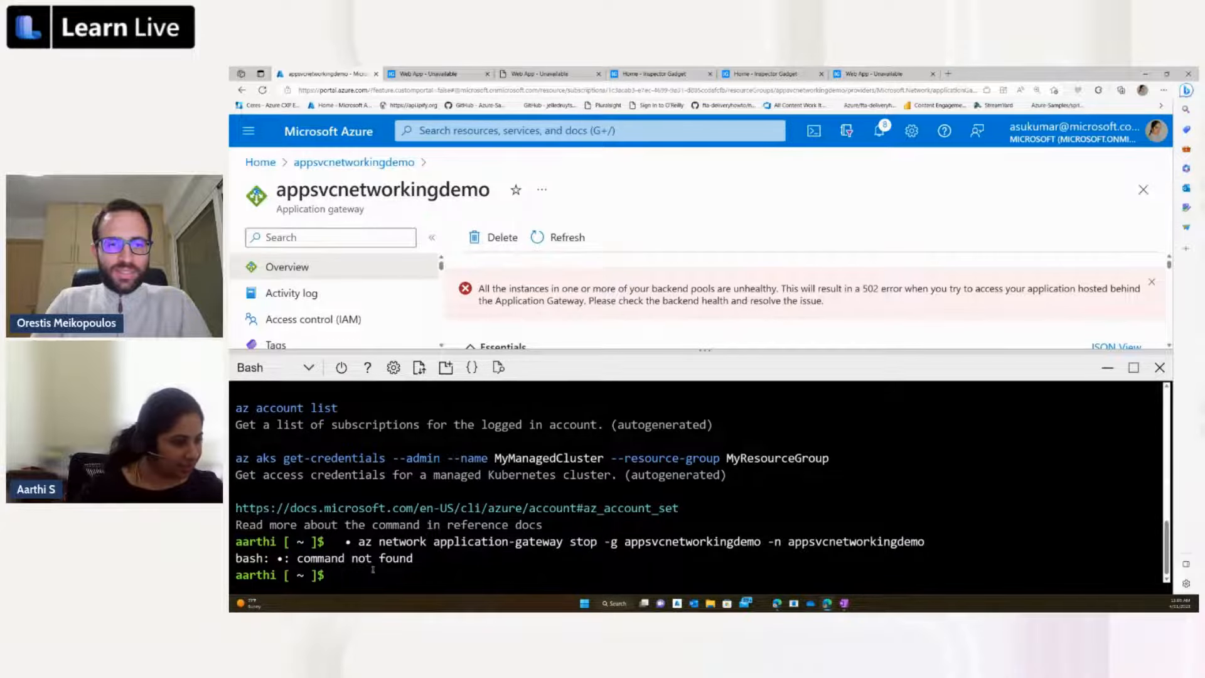
# Step: Recall the application gateway stop command, remove the leading bullet before az, and run it
pyautogui.press('Up')
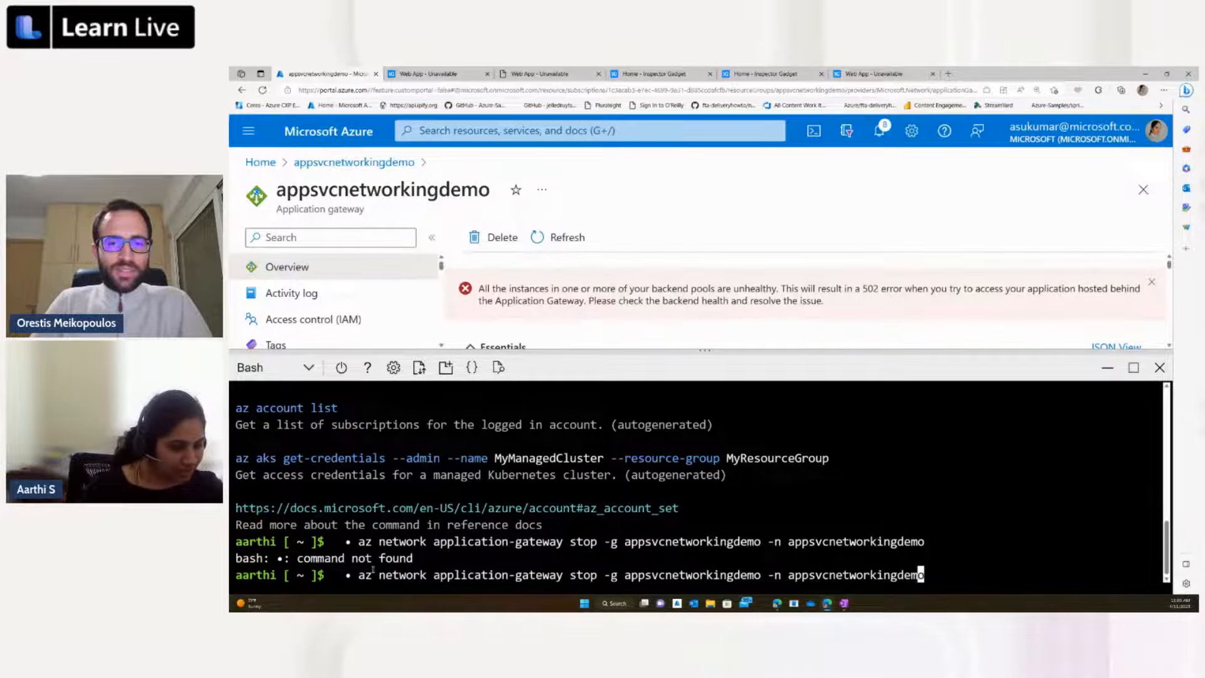
pyautogui.press('Left')
pyautogui.press('Left')
pyautogui.press('Left')
pyautogui.press('Left')
pyautogui.press('Left')
pyautogui.press('Left')
pyautogui.press('Left')
pyautogui.press('Left')
pyautogui.press('Left')
pyautogui.press('Left')
pyautogui.press('Left')
pyautogui.press('Left')
pyautogui.press('Left')
pyautogui.press('Left')
pyautogui.press('Left')
pyautogui.press('Left')
pyautogui.press('Left')
pyautogui.press('Left')
pyautogui.press('Left')
pyautogui.press('Left')
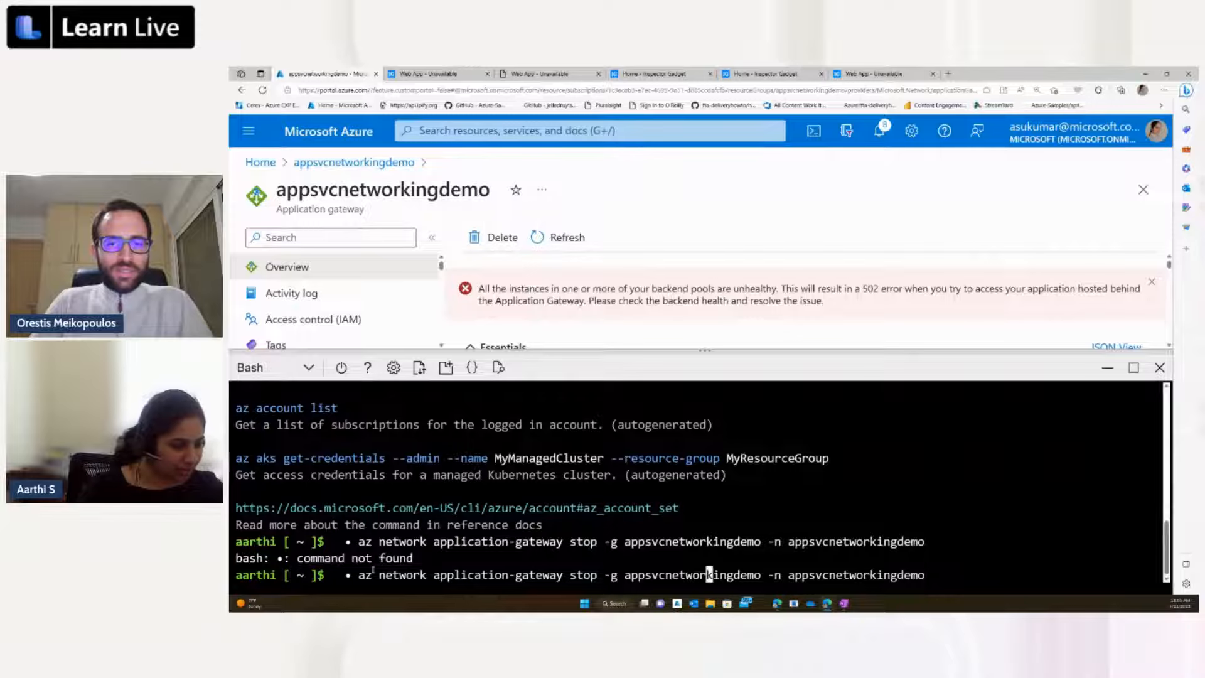
pyautogui.press('Left')
pyautogui.press('Left')
pyautogui.press('Left')
pyautogui.press('Left')
pyautogui.press('Left')
pyautogui.press('Left')
pyautogui.press('Left')
pyautogui.press('Left')
pyautogui.press('Left')
pyautogui.press('Left')
pyautogui.press('Left')
pyautogui.press('Left')
pyautogui.press('Left')
pyautogui.press('Left')
pyautogui.press('Left')
pyautogui.press('Left')
pyautogui.press('Left')
pyautogui.press('Left')
pyautogui.press('Left')
pyautogui.press('Left')
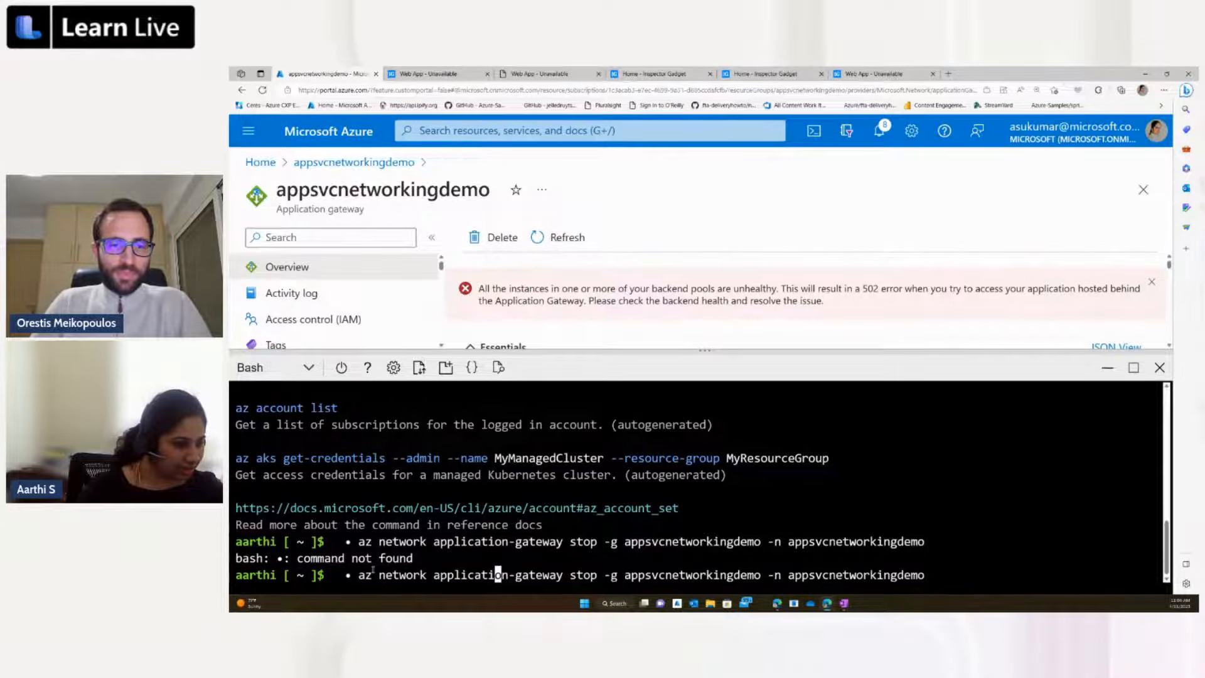
pyautogui.press('Left')
pyautogui.press('Left')
pyautogui.press('Left')
pyautogui.press('Left')
pyautogui.press('Left')
pyautogui.press('Left')
pyautogui.press('Left')
pyautogui.press('Left')
pyautogui.press('Left')
pyautogui.press('Left')
pyautogui.press('Left')
pyautogui.press('Left')
pyautogui.press('Left')
pyautogui.press('Left')
pyautogui.press('Left')
pyautogui.press('Left')
pyautogui.press('Left')
pyautogui.press('Left')
pyautogui.press('Left')
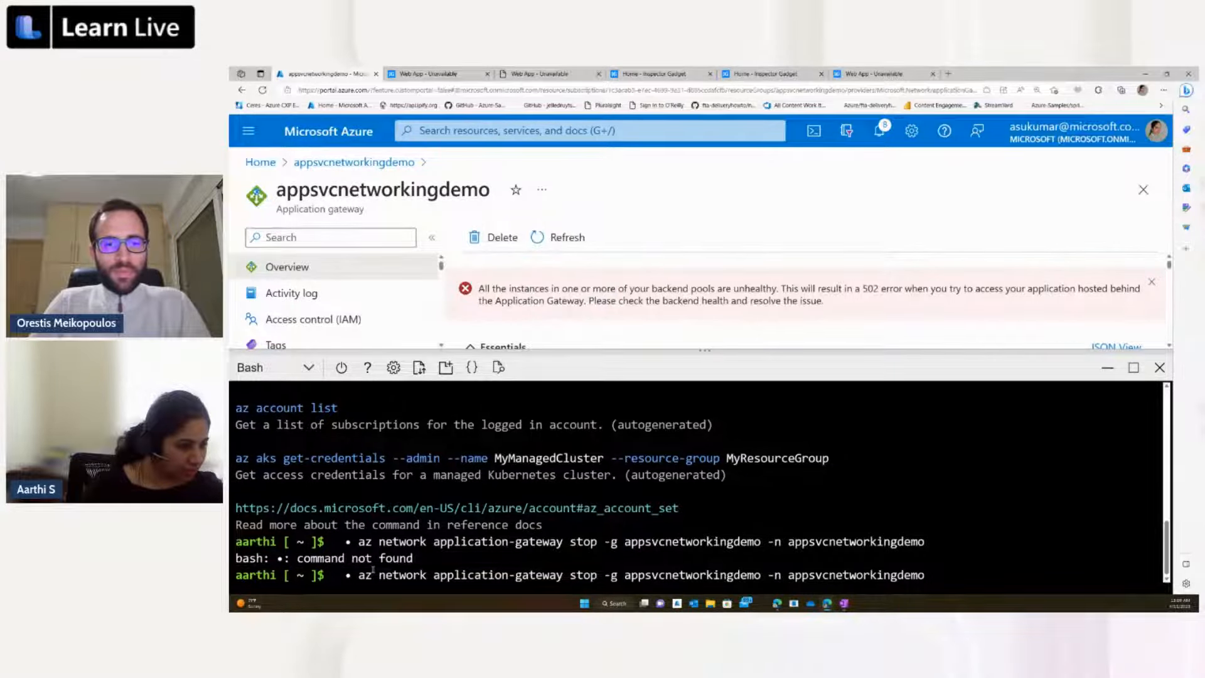
pyautogui.press('Right')
pyautogui.press('Right')
pyautogui.press('Right')
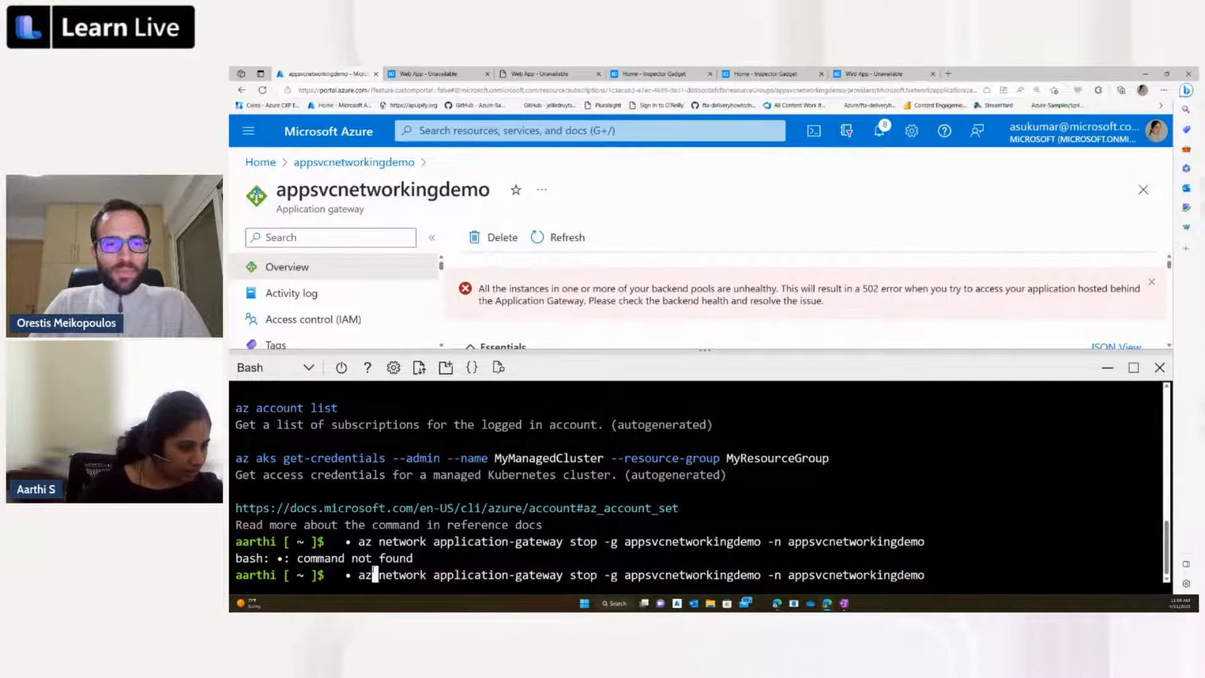
pyautogui.press('Left')
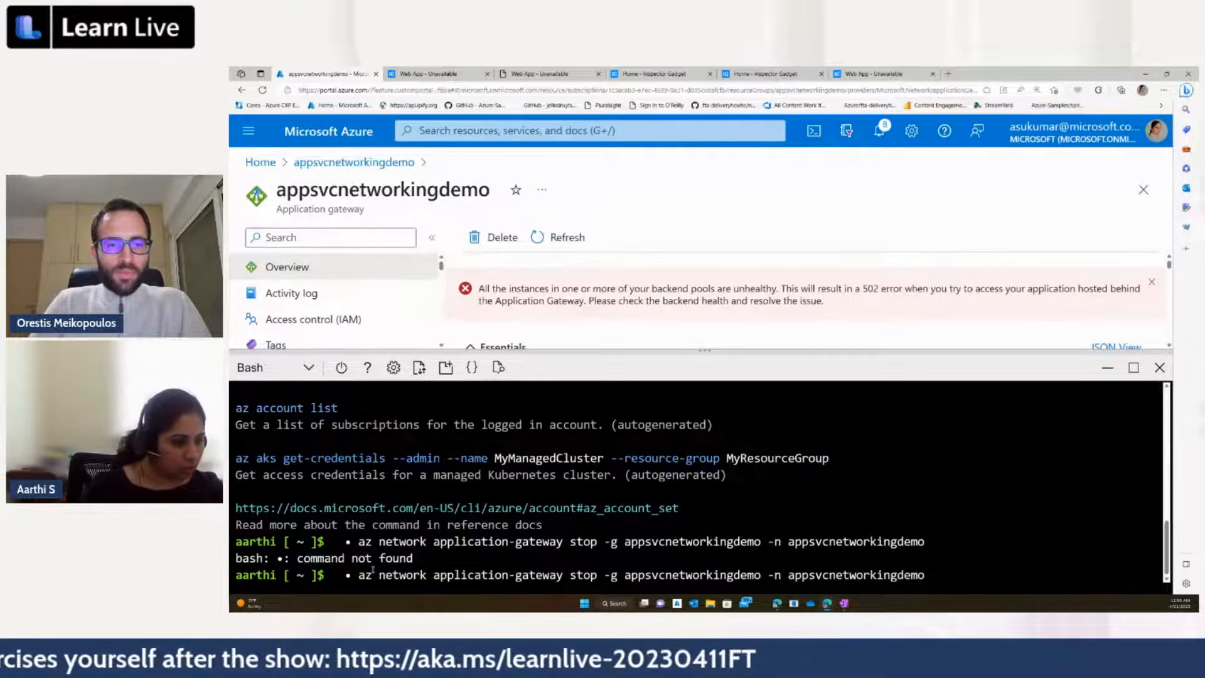
pyautogui.press('BackSpace')
pyautogui.press('BackSpace')
pyautogui.press('BackSpace')
pyautogui.press('BackSpace')
pyautogui.press('Return')
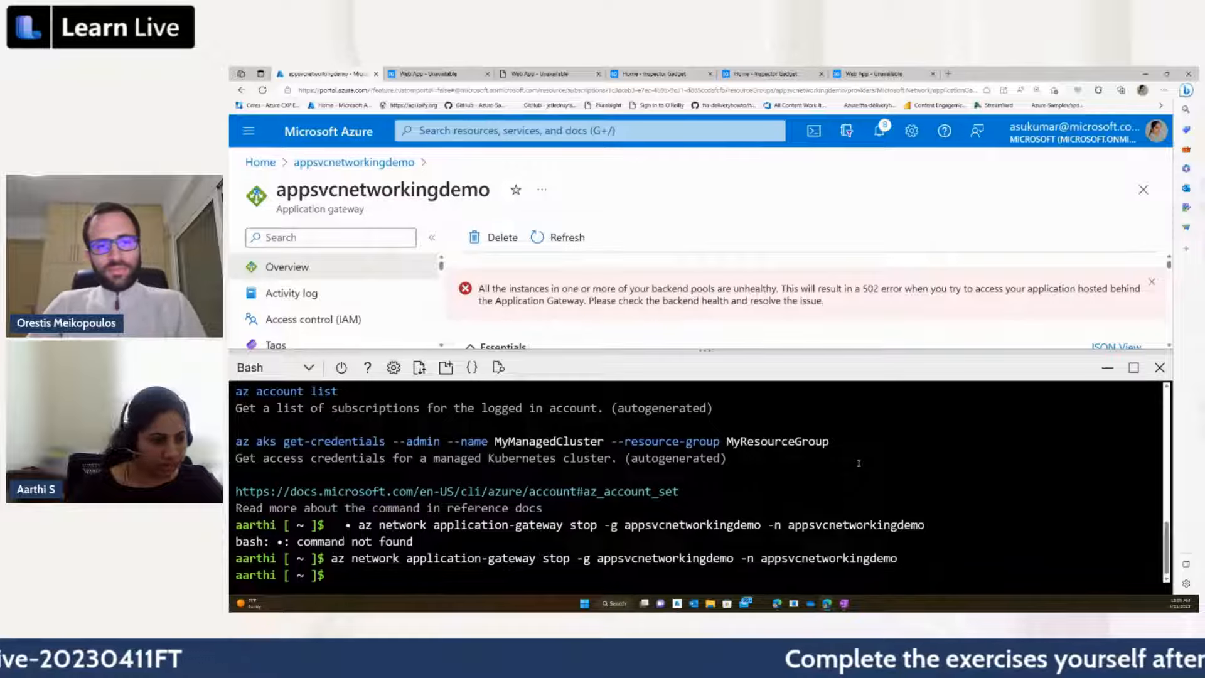
# Step: Recall the az network application-gateway stop command, change stop to start, and run it for appsvcnetworkingdemo
pyautogui.press('Up')
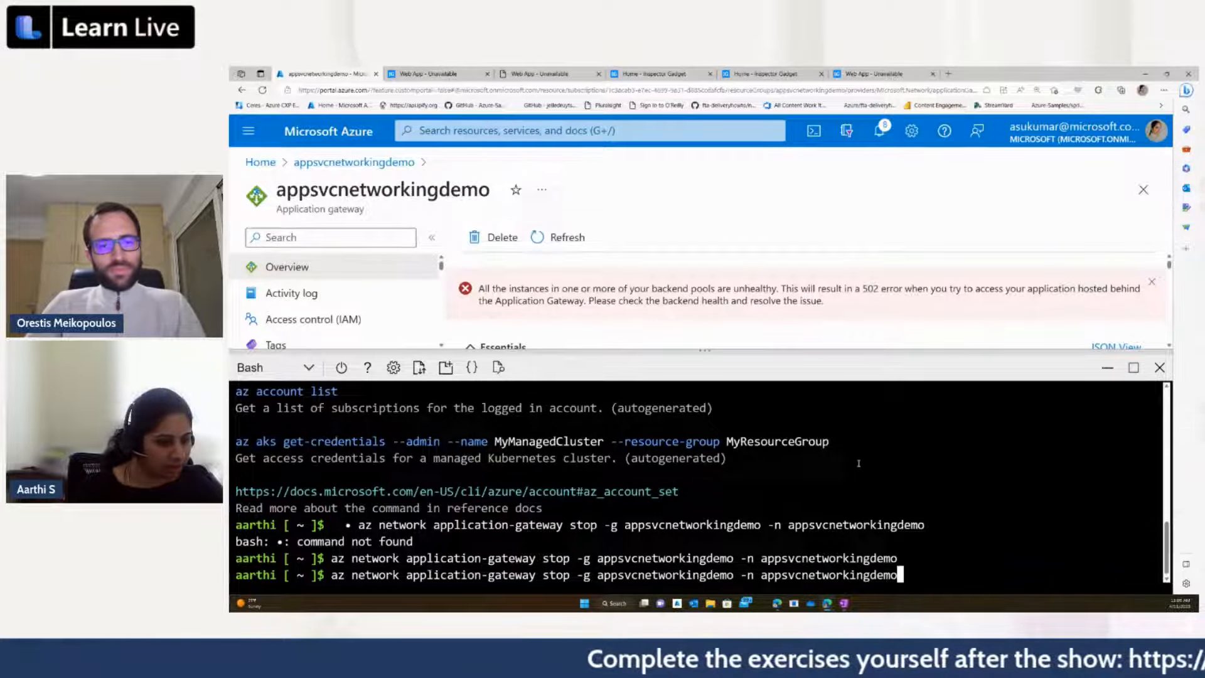
pyautogui.press('Left')
pyautogui.press('Left')
pyautogui.press('Left')
pyautogui.press('Left')
pyautogui.press('Left')
pyautogui.press('Left')
pyautogui.press('Left')
pyautogui.press('Left')
pyautogui.press('Left')
pyautogui.press('Left')
pyautogui.press('Left')
pyautogui.press('Left')
pyautogui.press('Left')
pyautogui.press('Left')
pyautogui.press('Left')
pyautogui.press('Left')
pyautogui.press('Left')
pyautogui.press('Left')
pyautogui.press('Left')
pyautogui.press('Left')
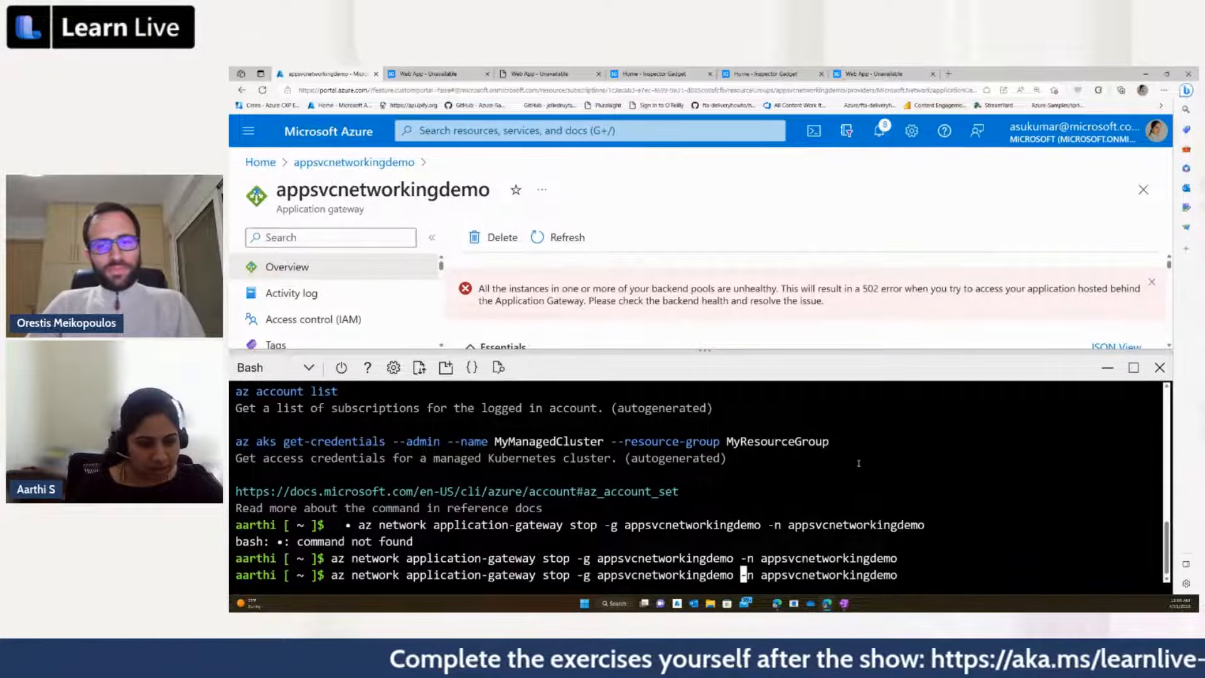
pyautogui.press('Left')
pyautogui.press('Left')
pyautogui.press('Left')
pyautogui.press('Left')
pyautogui.press('Left')
pyautogui.press('Left')
pyautogui.press('Left')
pyautogui.press('Left')
pyautogui.press('Left')
pyautogui.press('Left')
pyautogui.press('Left')
pyautogui.press('Left')
pyautogui.press('Left')
pyautogui.press('Left')
pyautogui.press('Left')
pyautogui.press('Left')
pyautogui.press('Left')
pyautogui.press('Left')
pyautogui.press('Left')
pyautogui.press('Left')
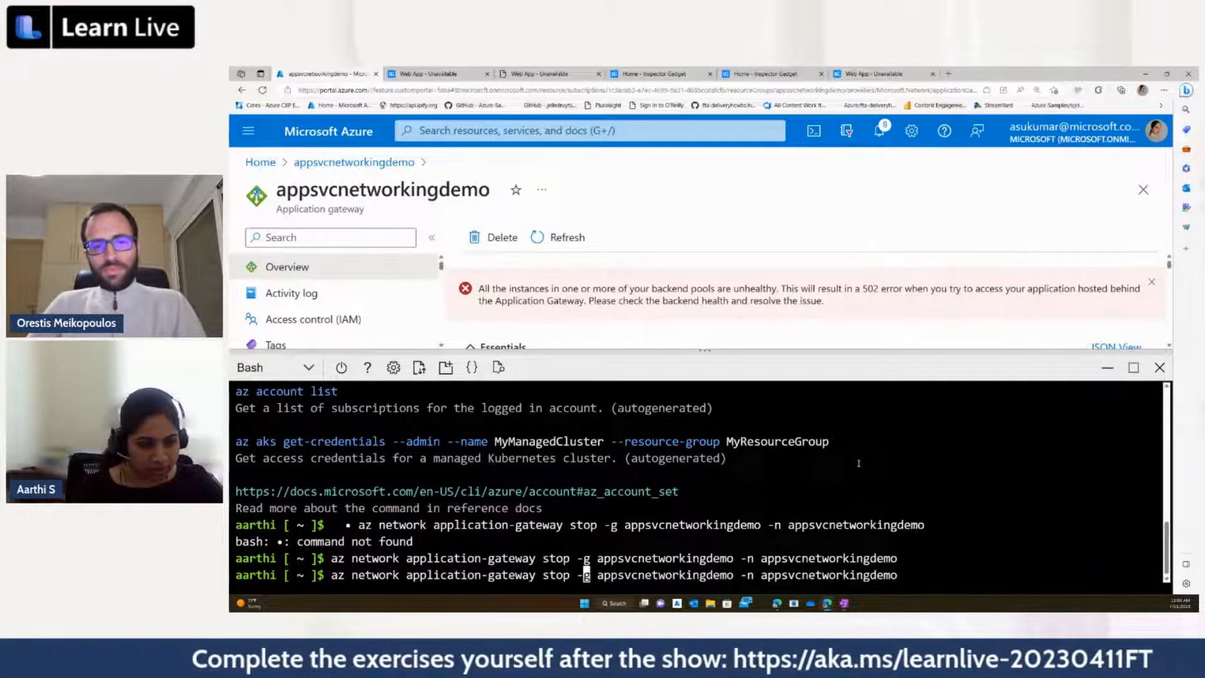
pyautogui.press('Left')
pyautogui.press('Left')
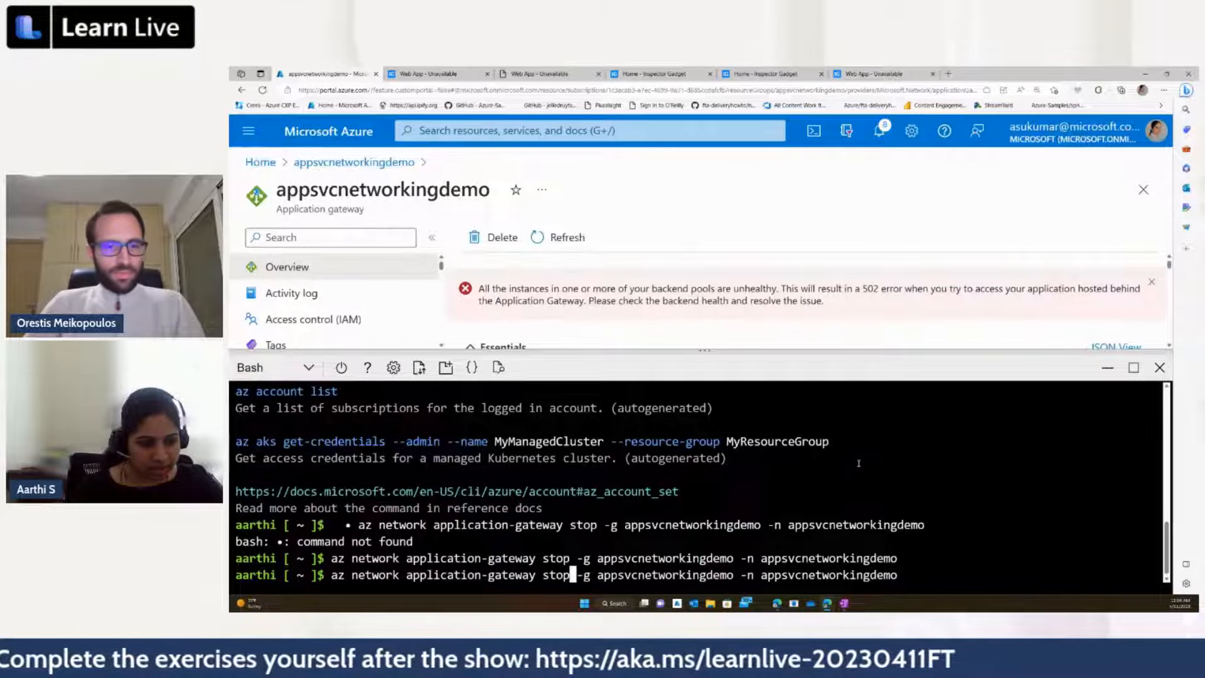
pyautogui.press('BackSpace')
pyautogui.press('BackSpace')
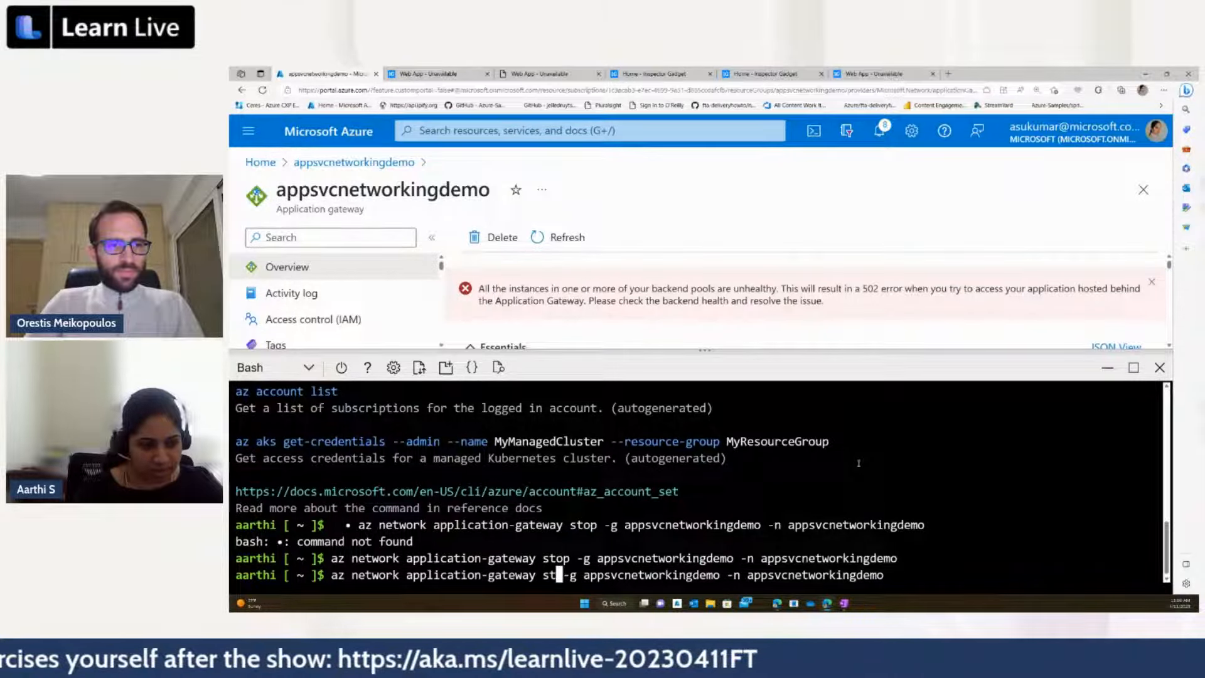
pyautogui.write('ar')
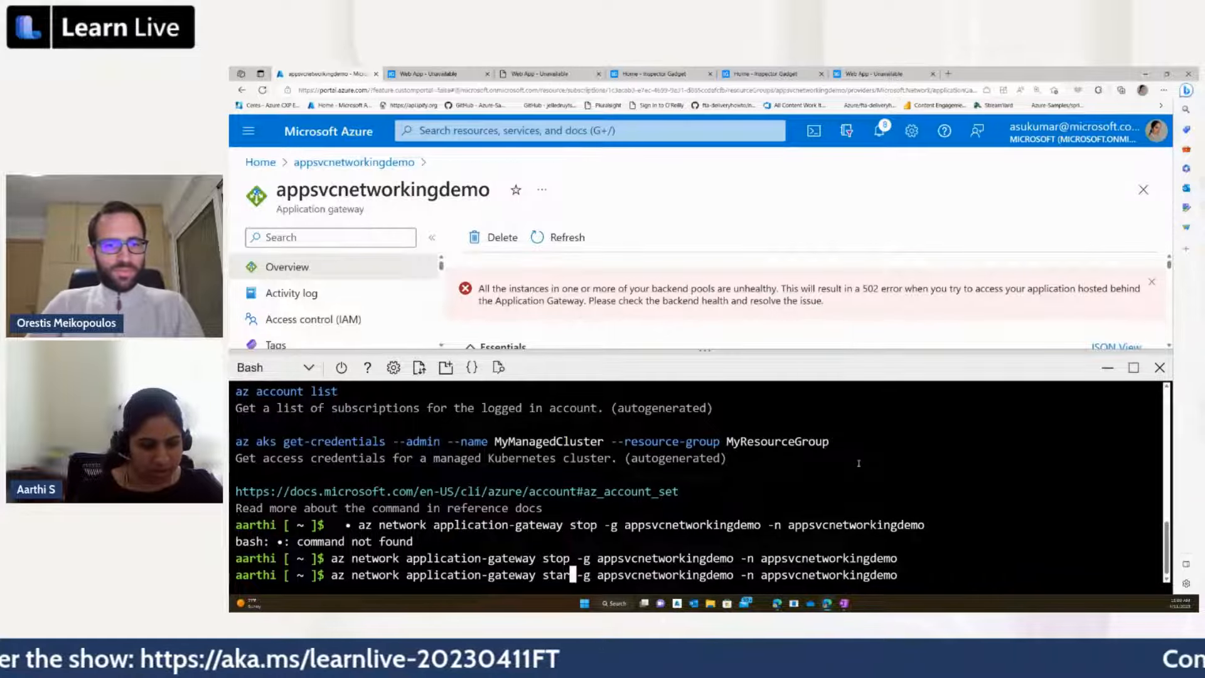
pyautogui.write('t')
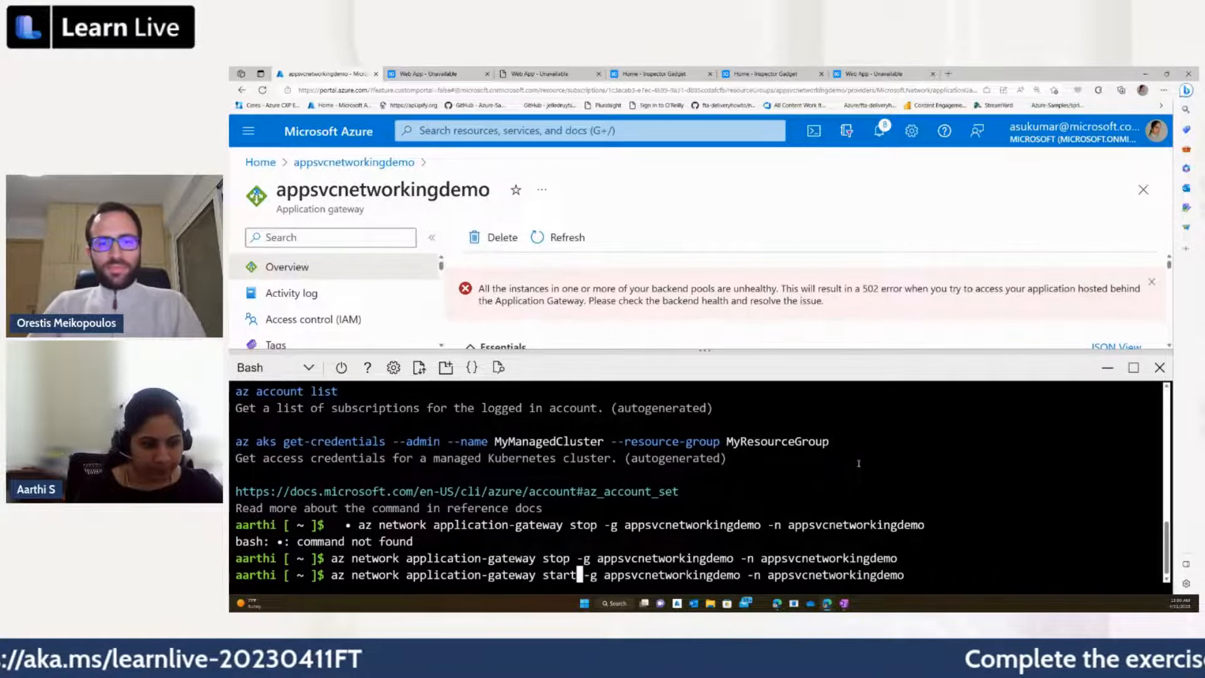
pyautogui.press('Return')
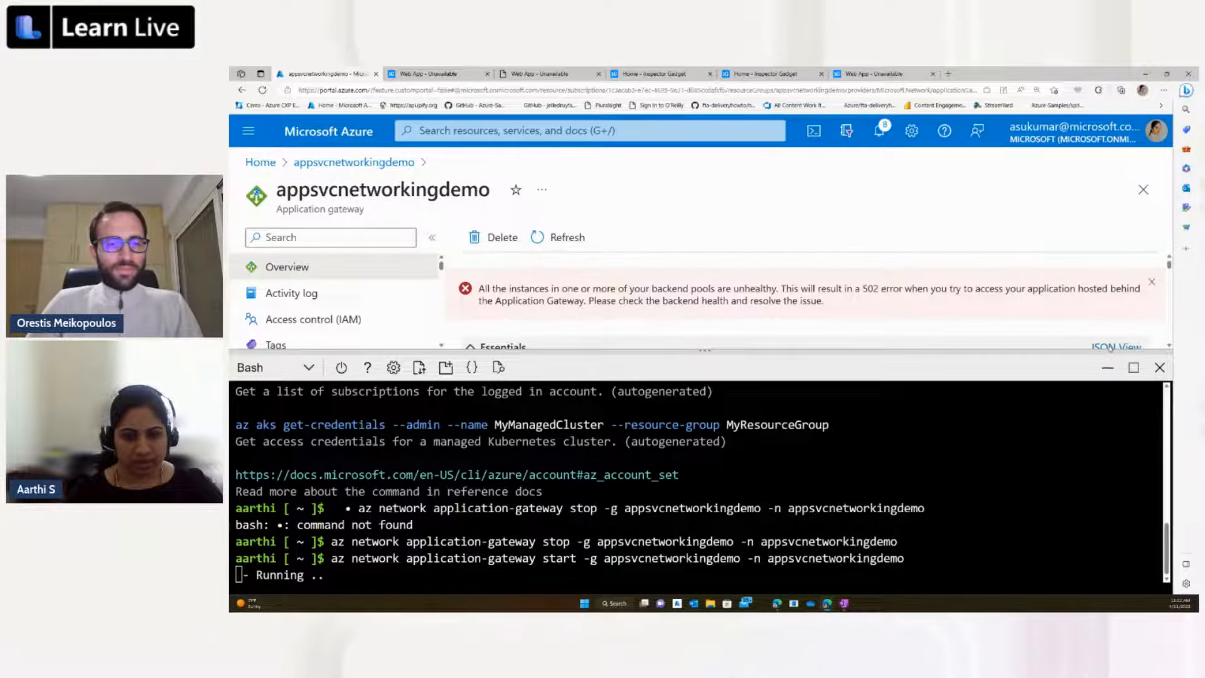
pyautogui.click(1110, 347)
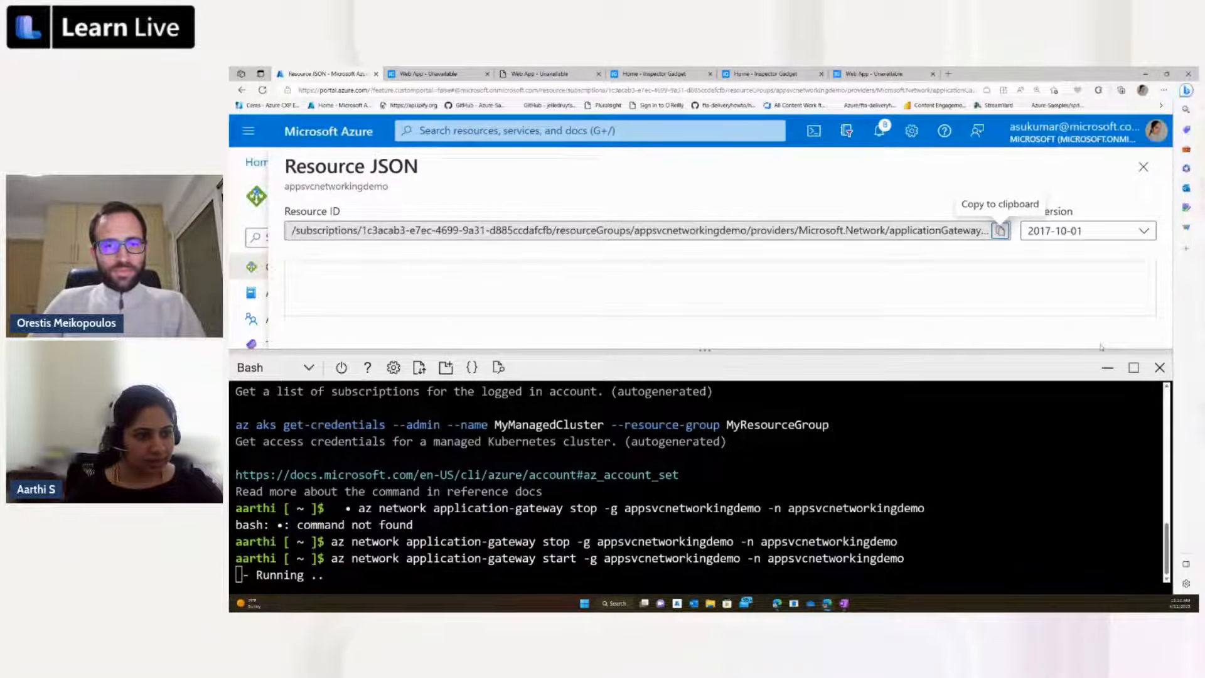
pyautogui.scroll(-2, 812, 267)
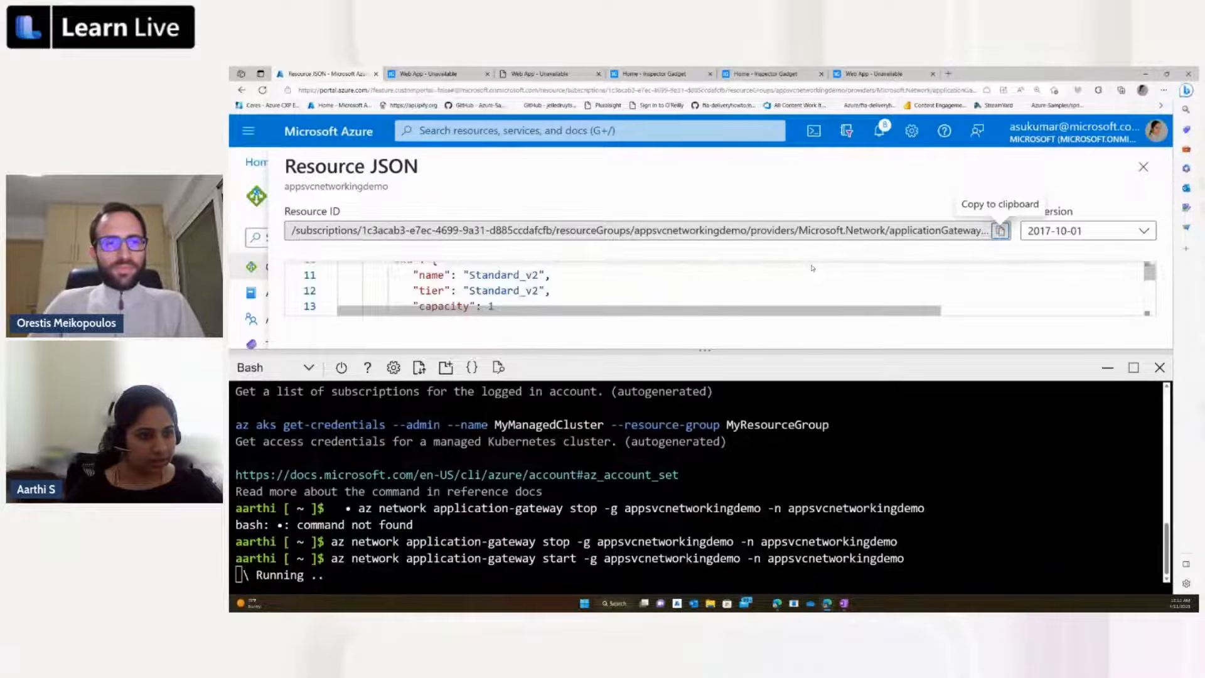
pyautogui.scroll(-1, 812, 268)
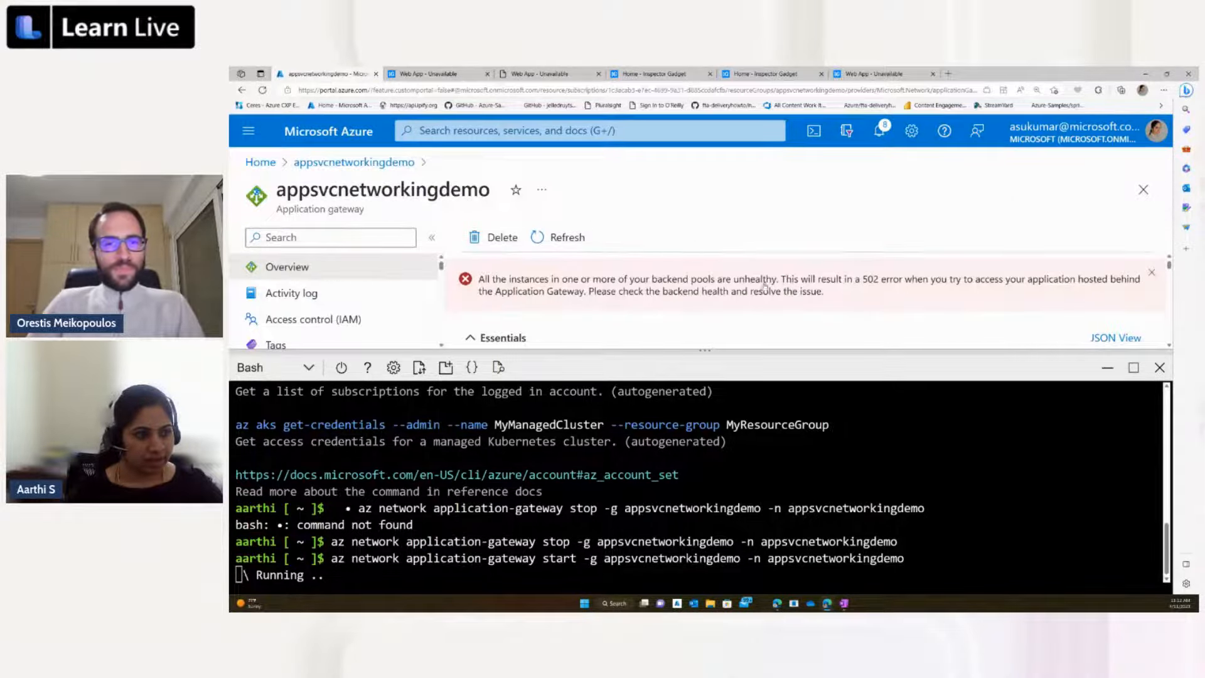
# Step: Close Cloud Shell and copy the application gateway's frontend public IP address into the address of a new browser tab
pyautogui.click(1159, 367)
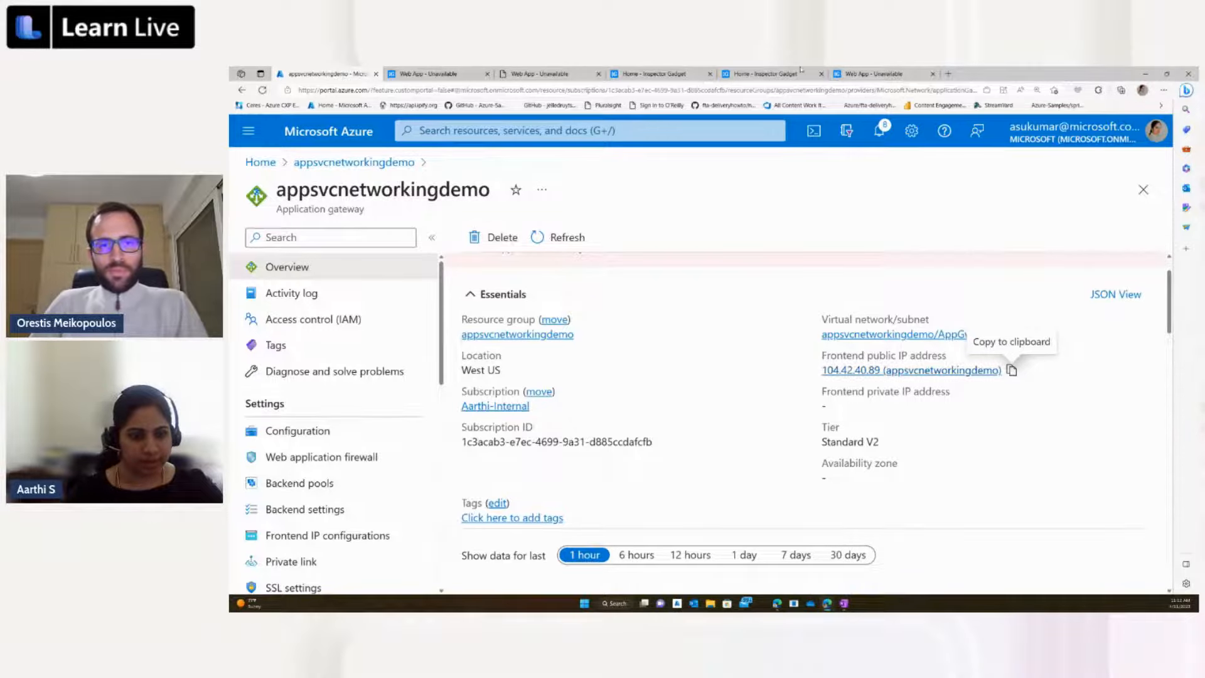
pyautogui.click(1011, 370)
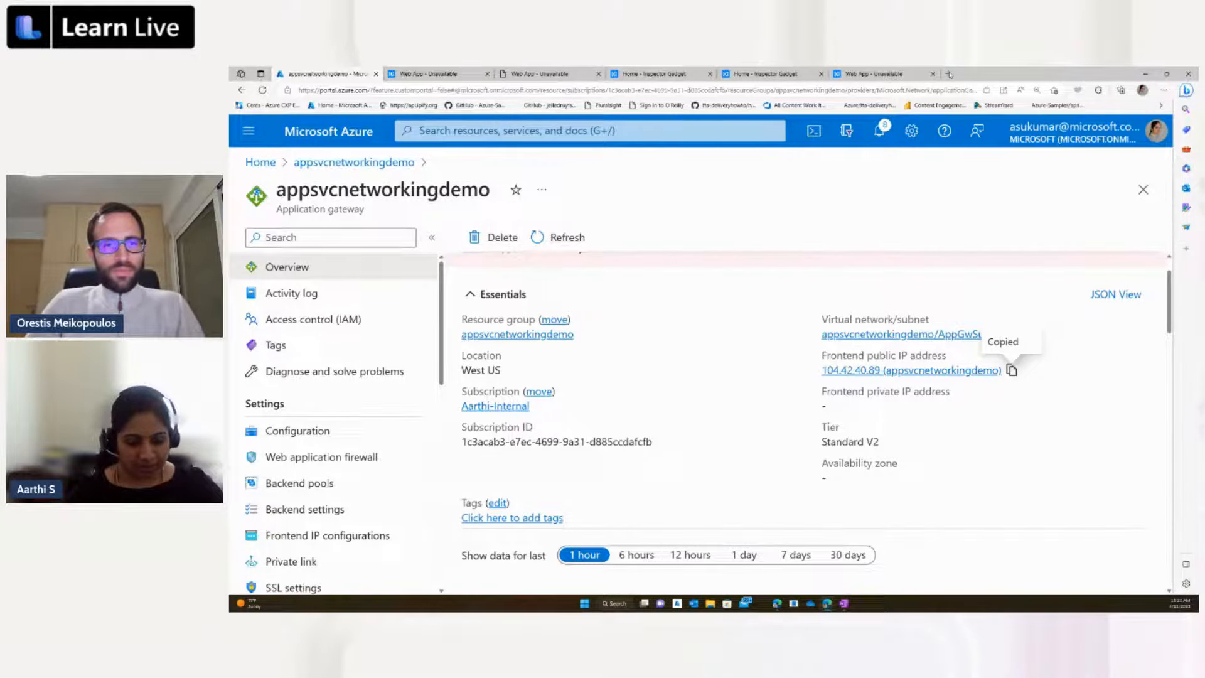
pyautogui.click(949, 74)
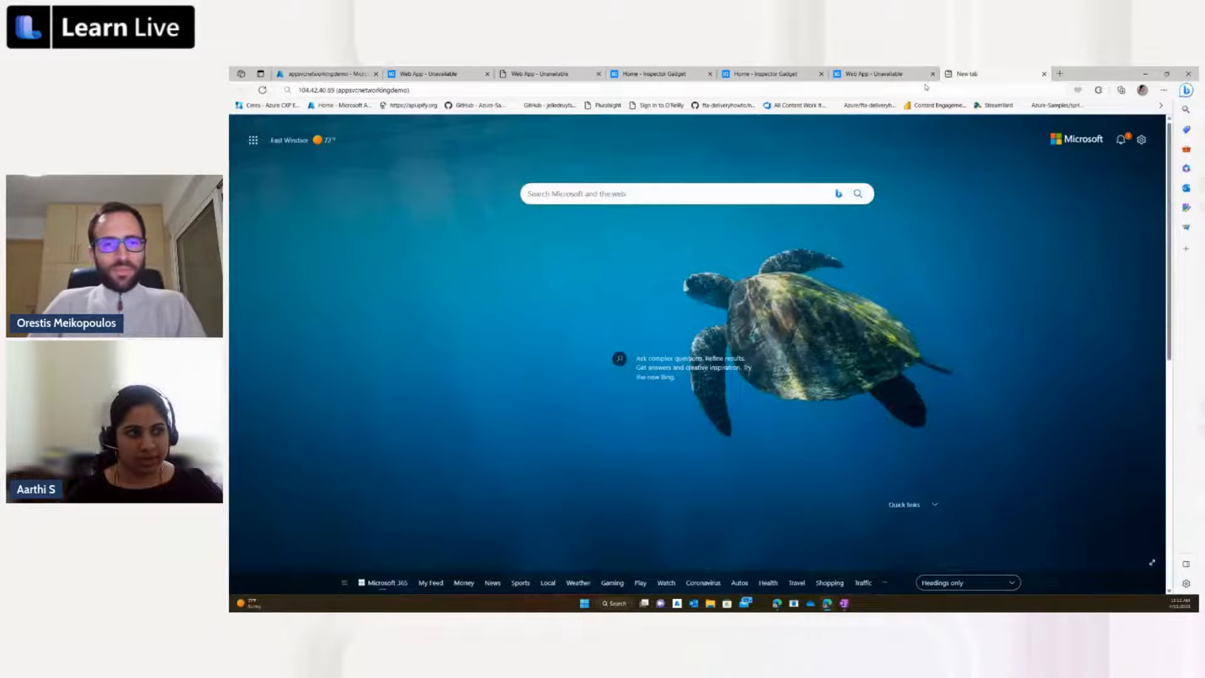
pyautogui.hotkey('ctrl', 'v')
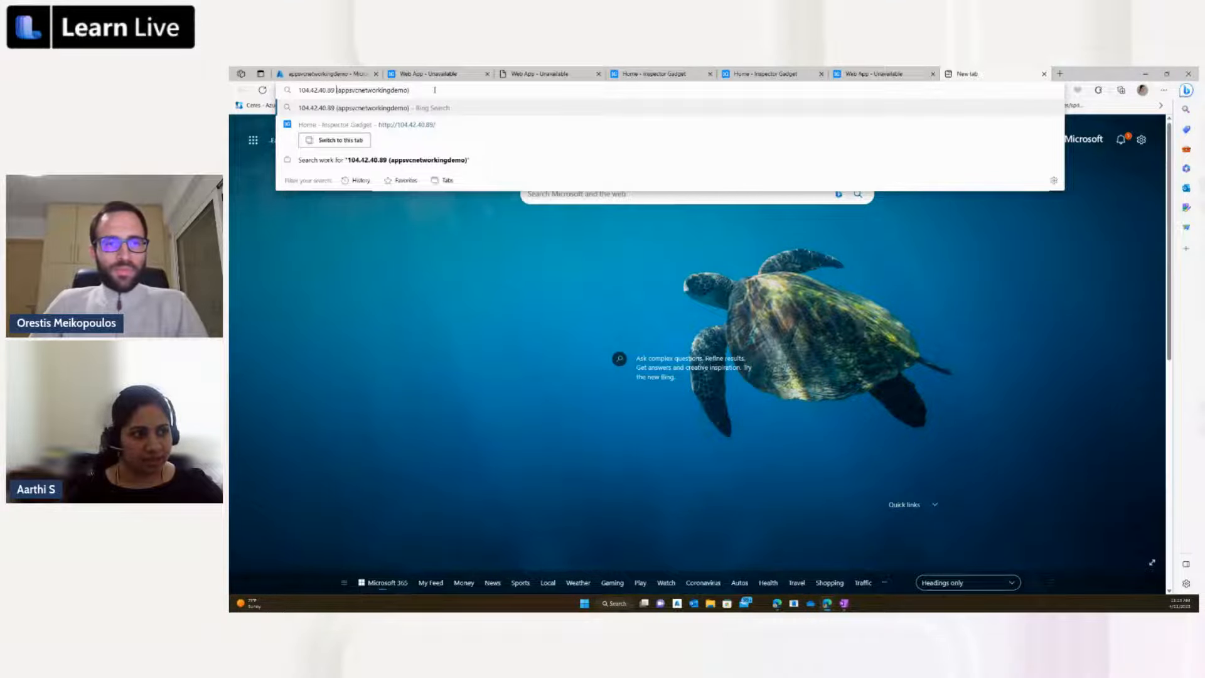
# Step: Trim the appended resource name from the pasted address so only 104.42.40.89 remains, and load the site
pyautogui.keyDown('shift'); pyautogui.click(412, 90); pyautogui.keyUp('shift')
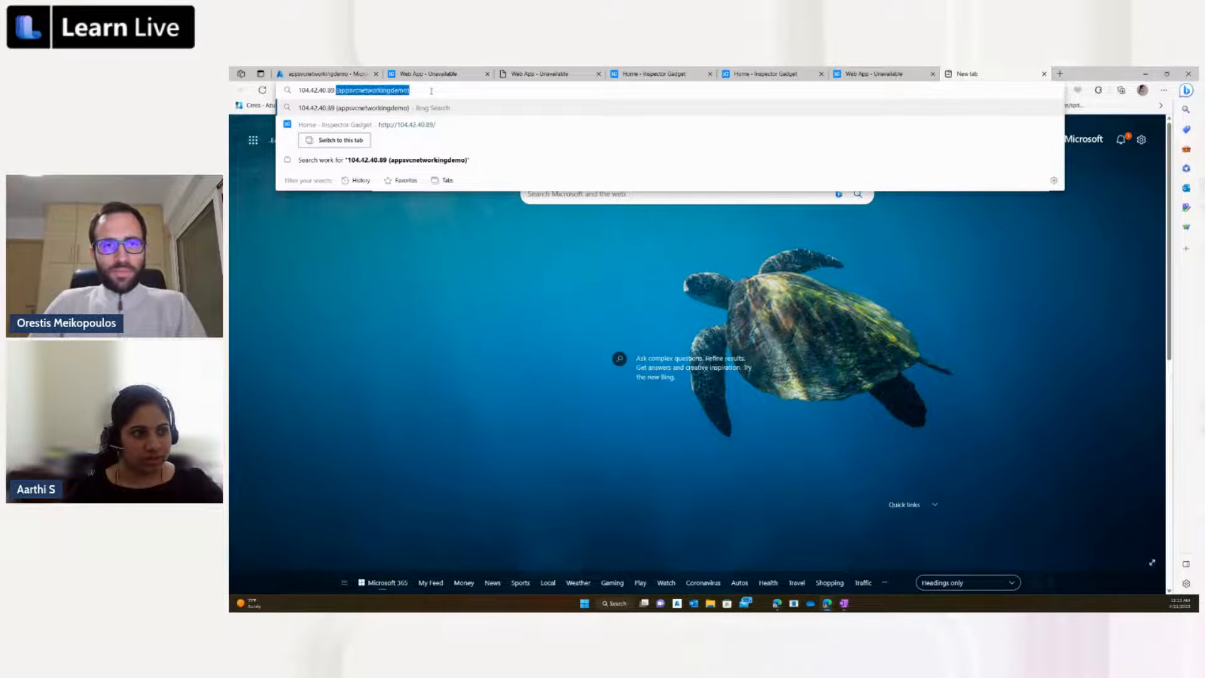
pyautogui.click(431, 91)
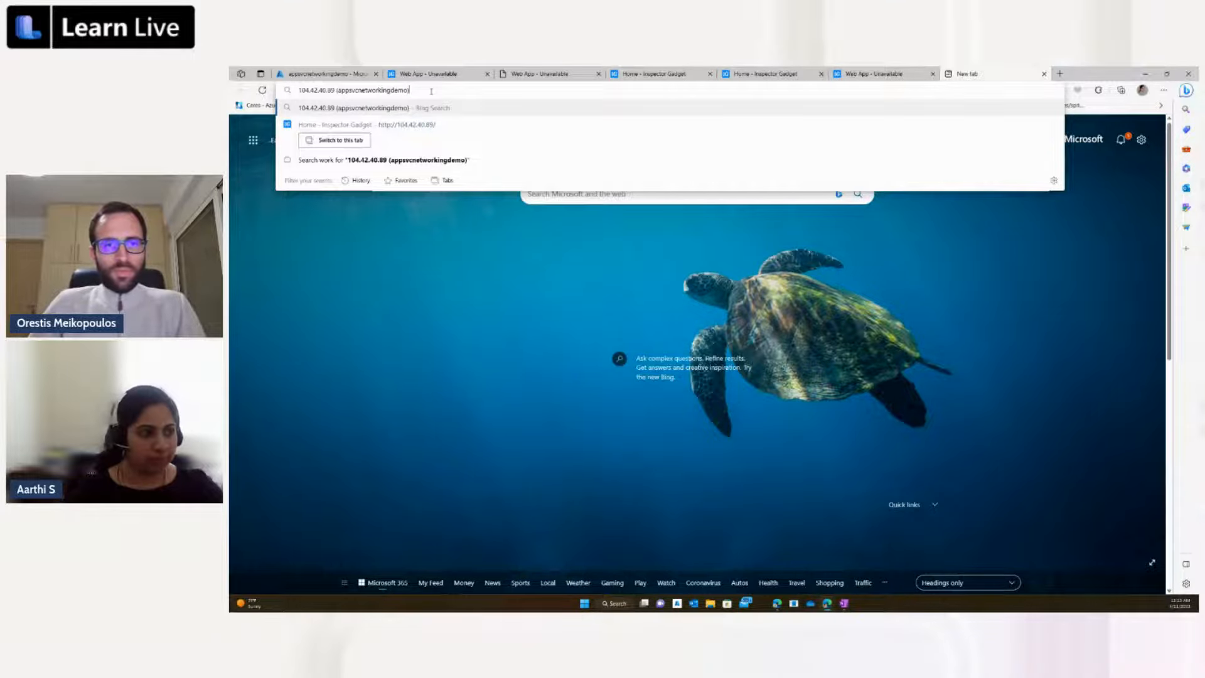
pyautogui.press('BackSpace')
pyautogui.press('BackSpace')
pyautogui.press('BackSpace')
pyautogui.press('BackSpace')
pyautogui.press('BackSpace')
pyautogui.press('BackSpace')
pyautogui.press('BackSpace')
pyautogui.press('BackSpace')
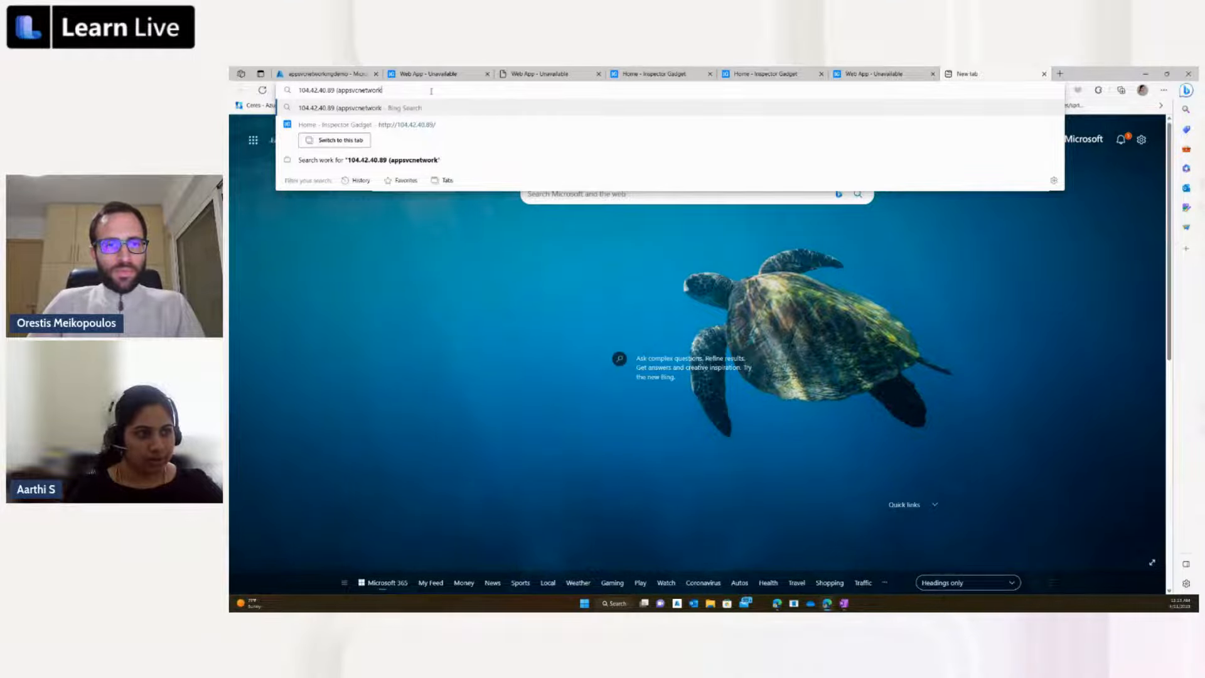
pyautogui.press('BackSpace')
pyautogui.press('BackSpace')
pyautogui.press('BackSpace')
pyautogui.press('BackSpace')
pyautogui.press('BackSpace')
pyautogui.press('BackSpace')
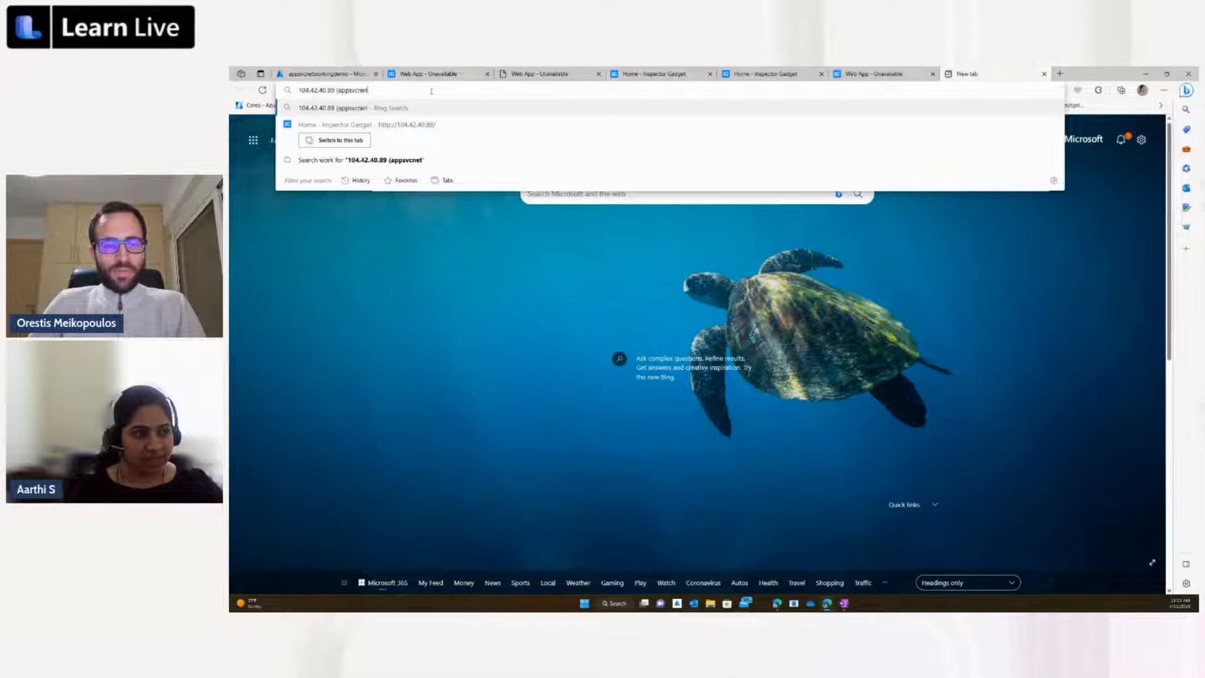
pyautogui.press('BackSpace')
pyautogui.press('BackSpace')
pyautogui.press('BackSpace')
pyautogui.press('BackSpace')
pyautogui.press('BackSpace')
pyautogui.press('BackSpace')
pyautogui.press('BackSpace')
pyautogui.press('BackSpace')
pyautogui.press('BackSpace')
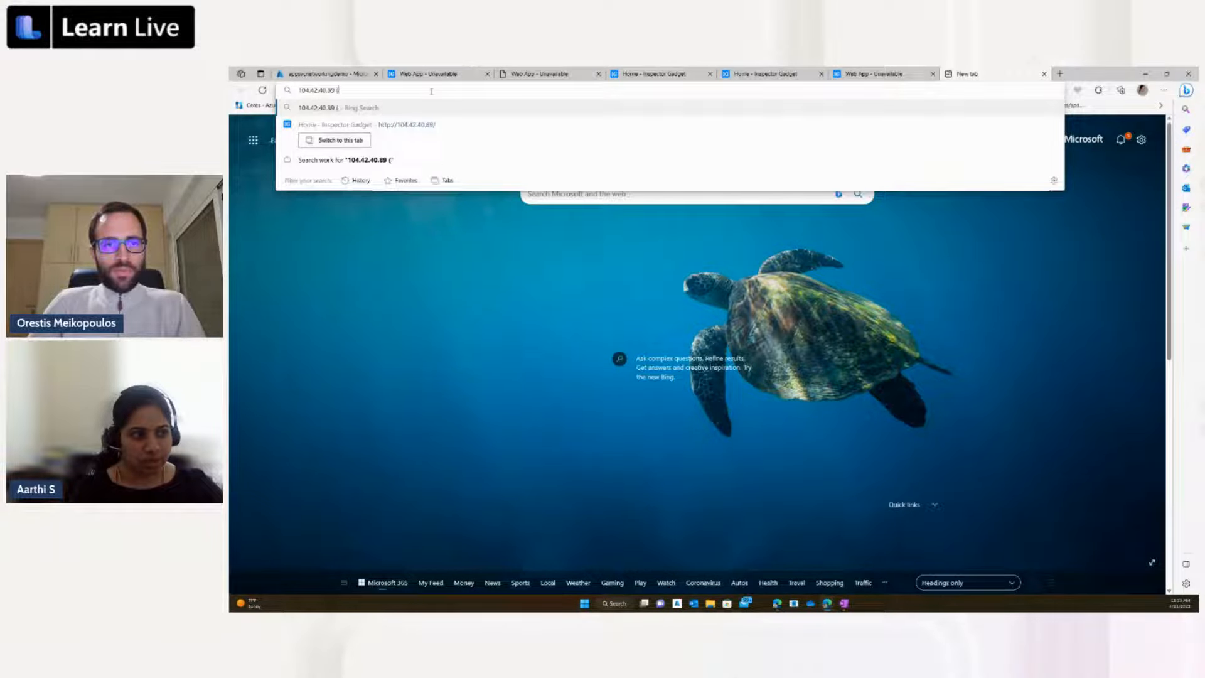
pyautogui.press('BackSpace')
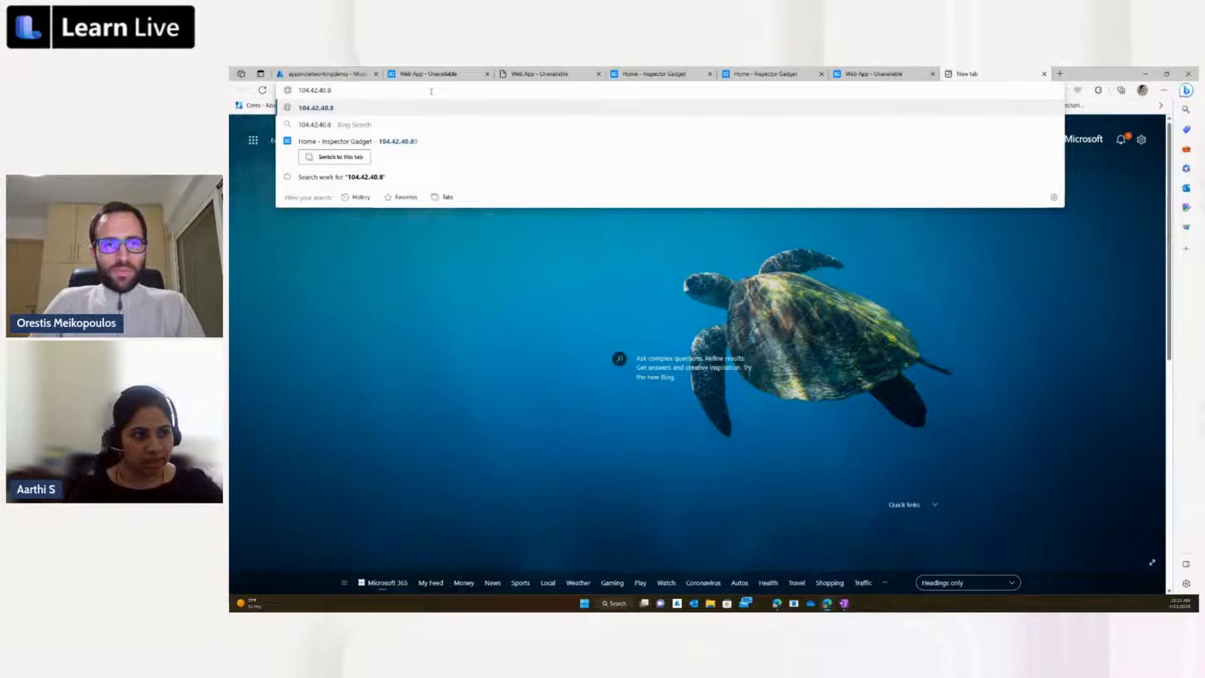
pyautogui.write('9')
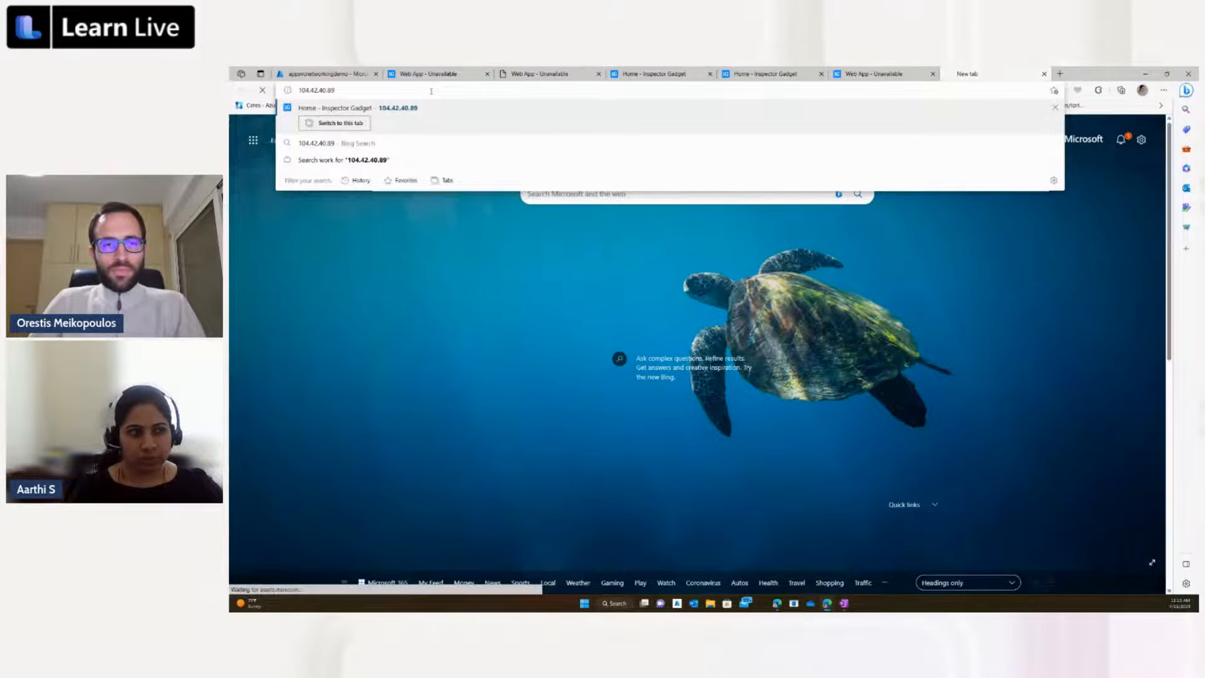
pyautogui.press('Return')
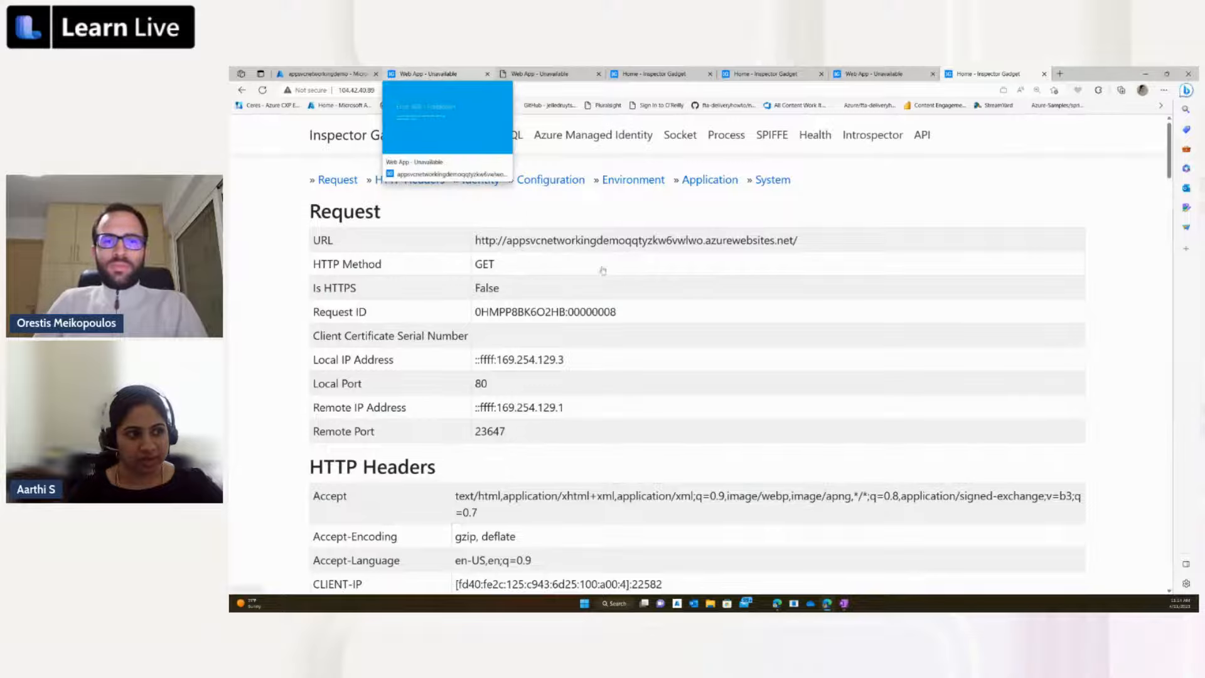
# Step: Return to the application gateway in the portal, refresh its overview, and dismiss the unhealthy backend pools alert
pyautogui.click(315, 74)
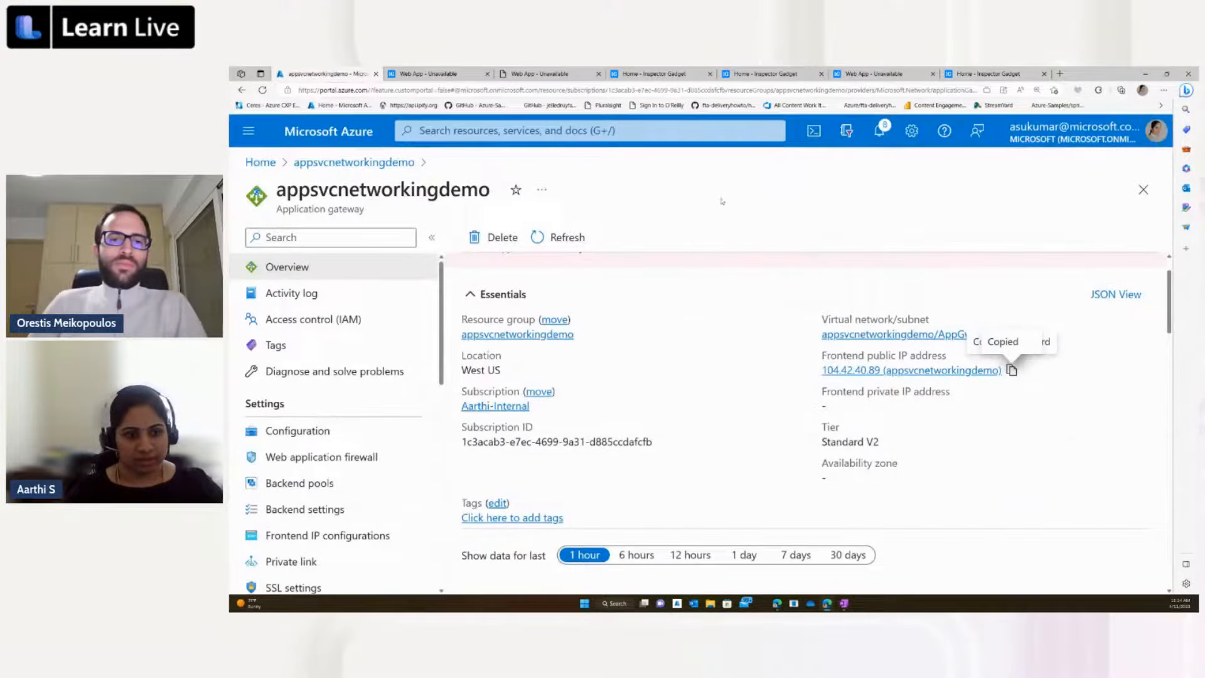
pyautogui.click(566, 240)
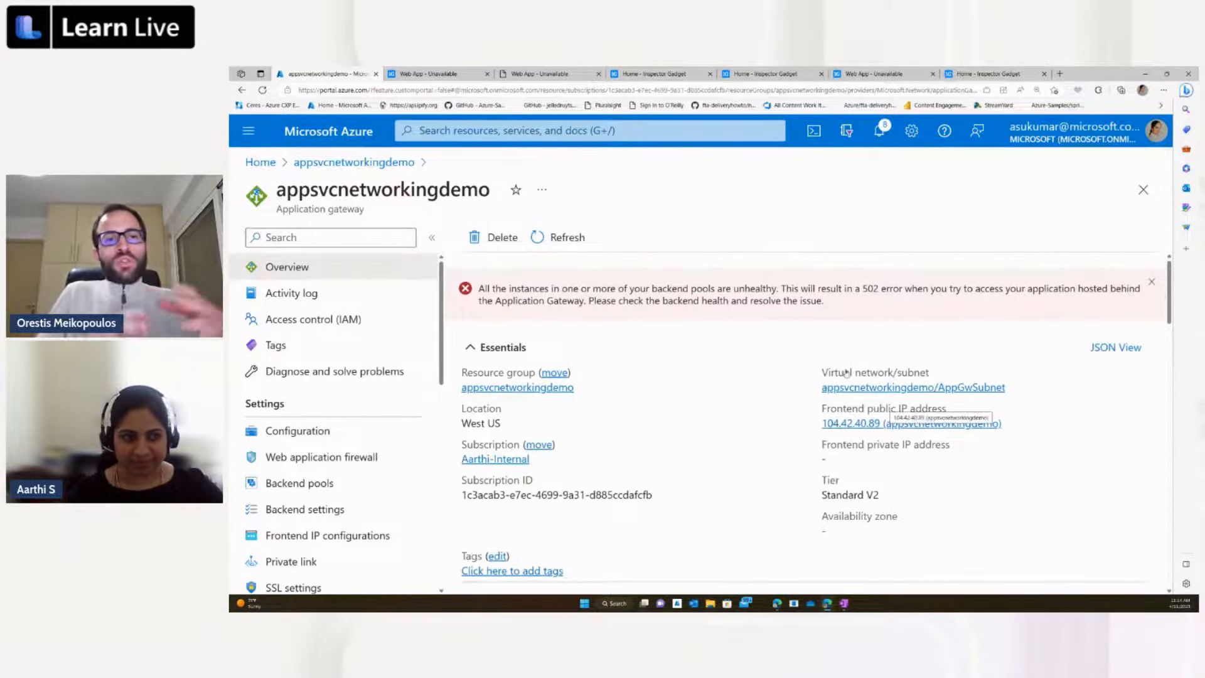
pyautogui.click(1152, 283)
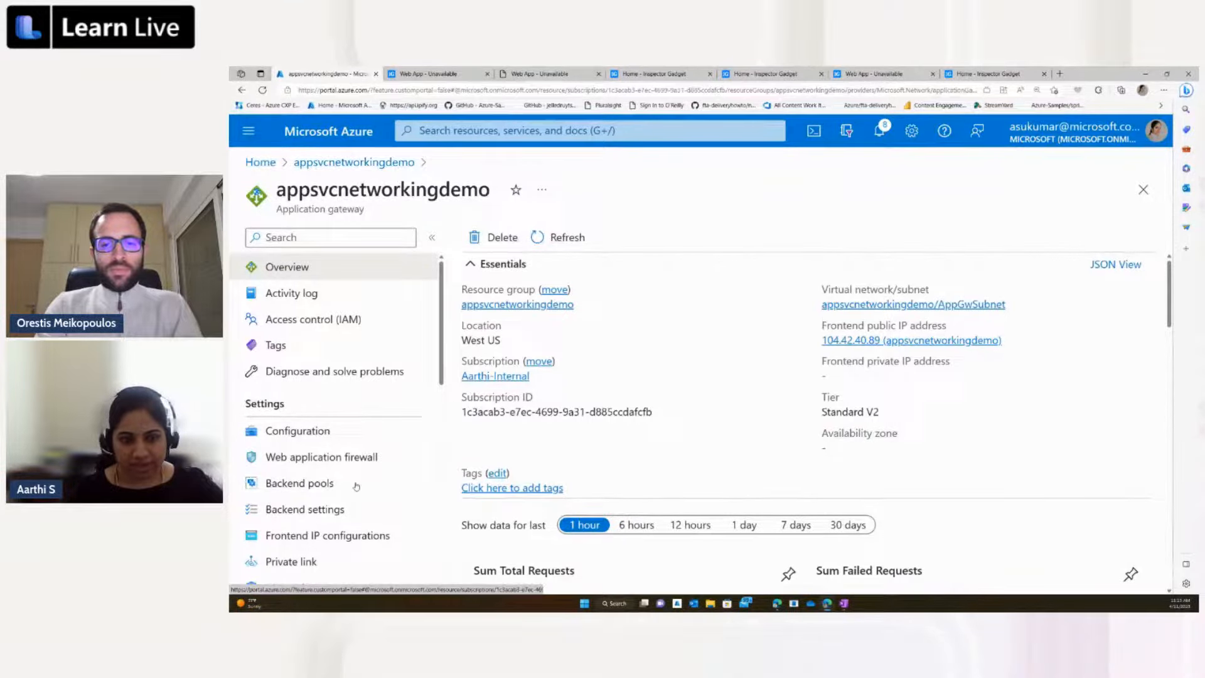
# Step: Review the gateway's myHttpSettings backend setting down to the host name override and custom probe options, and close it without saving
pyautogui.click(320, 509)
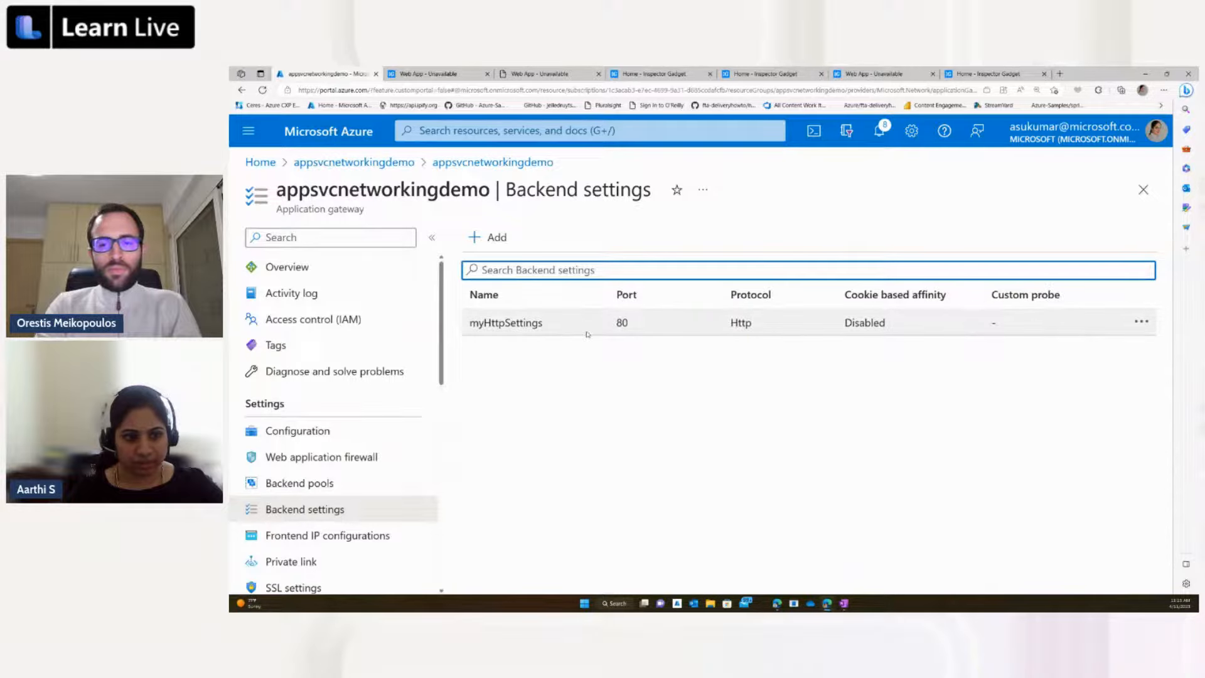
pyautogui.click(587, 334)
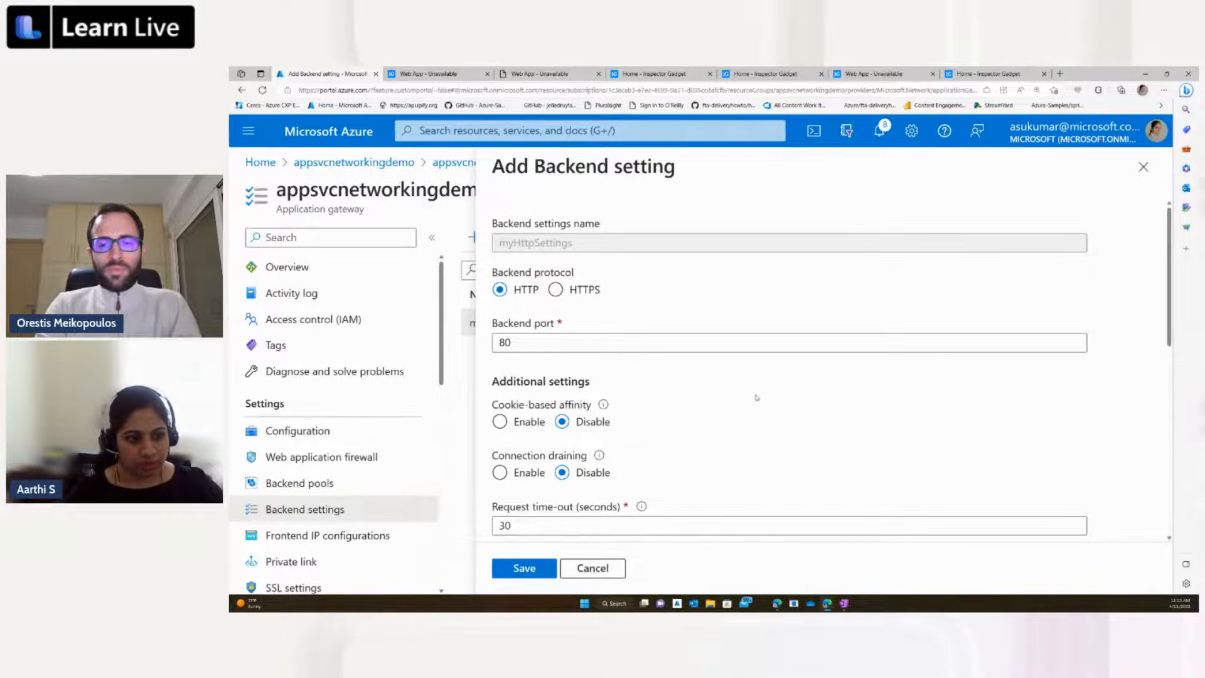
pyautogui.scroll(-6, 756, 396)
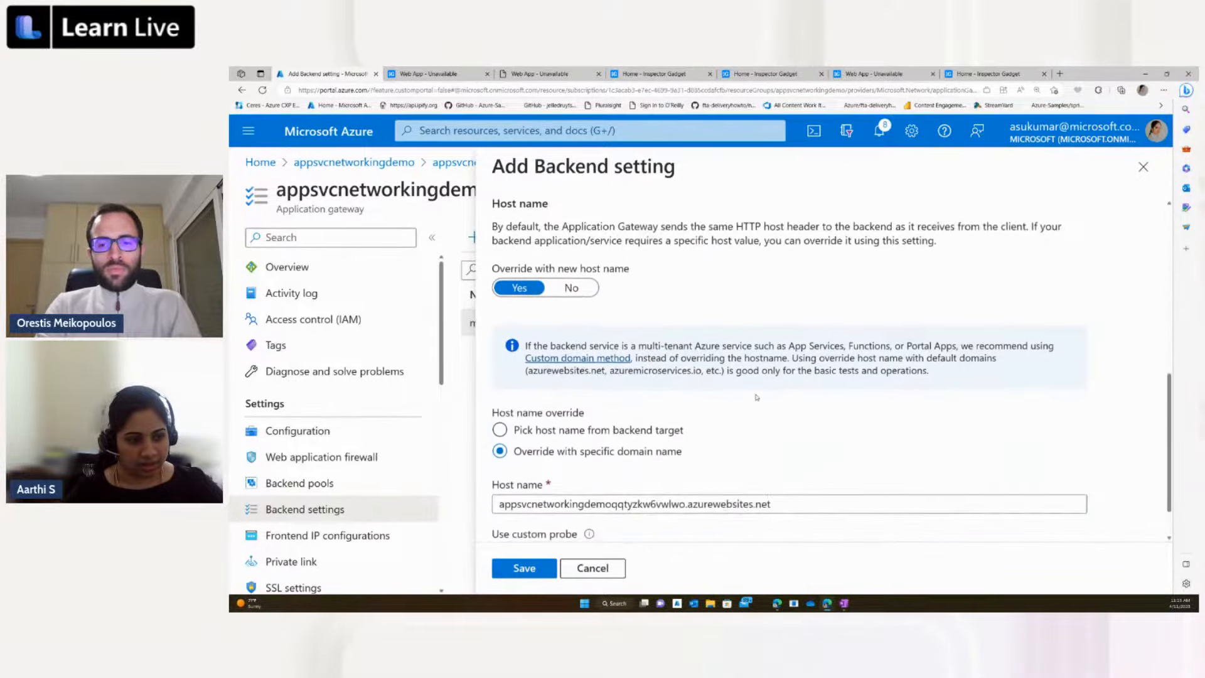
pyautogui.scroll(-1, 756, 396)
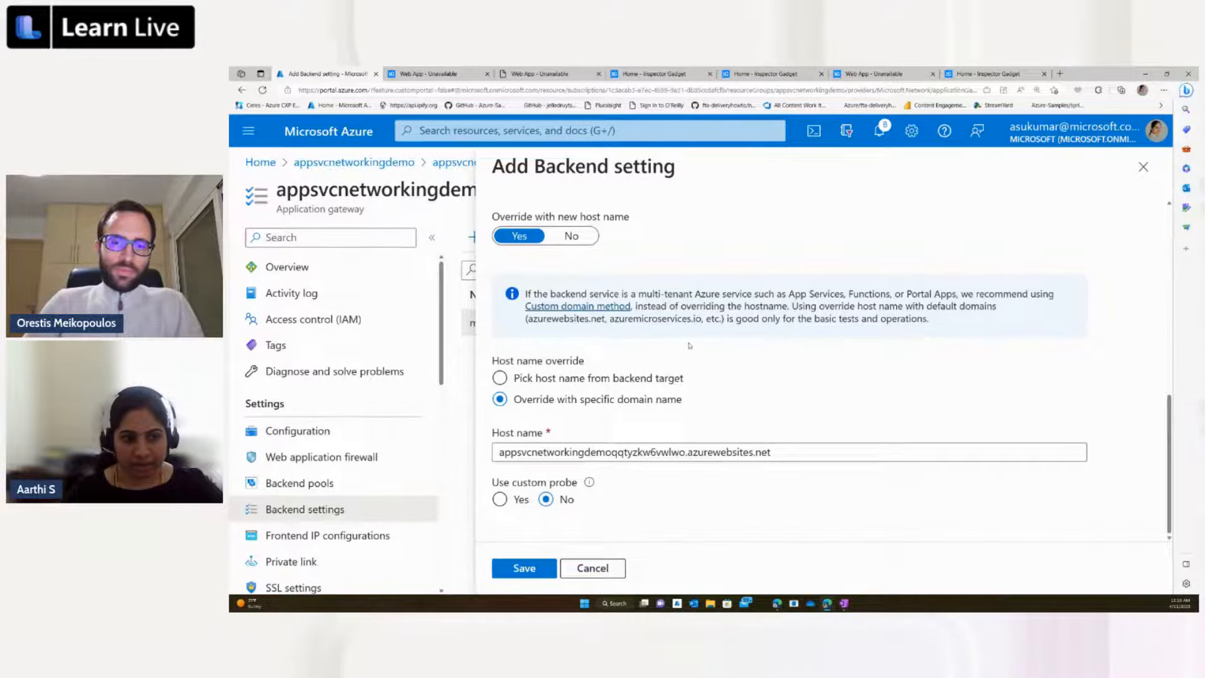
pyautogui.click(1142, 167)
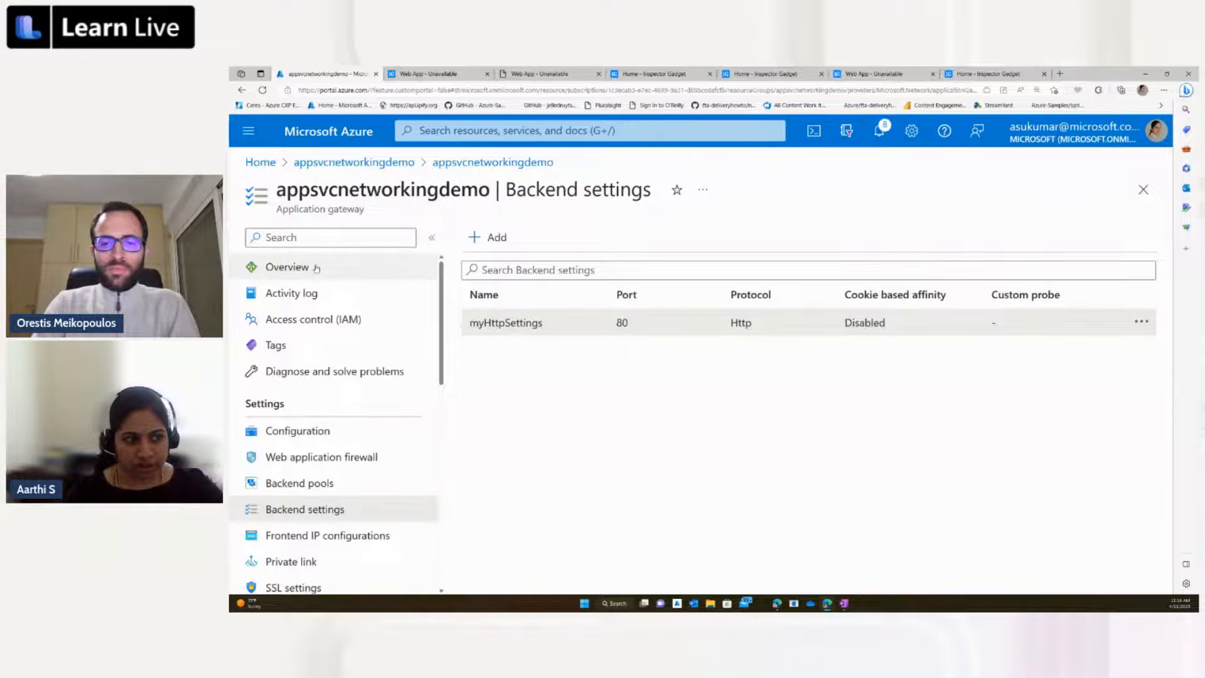
# Step: Check the request charts on the application gateway's overview and go back to the appsvcnetworkingdemo resource group
pyautogui.click(315, 268)
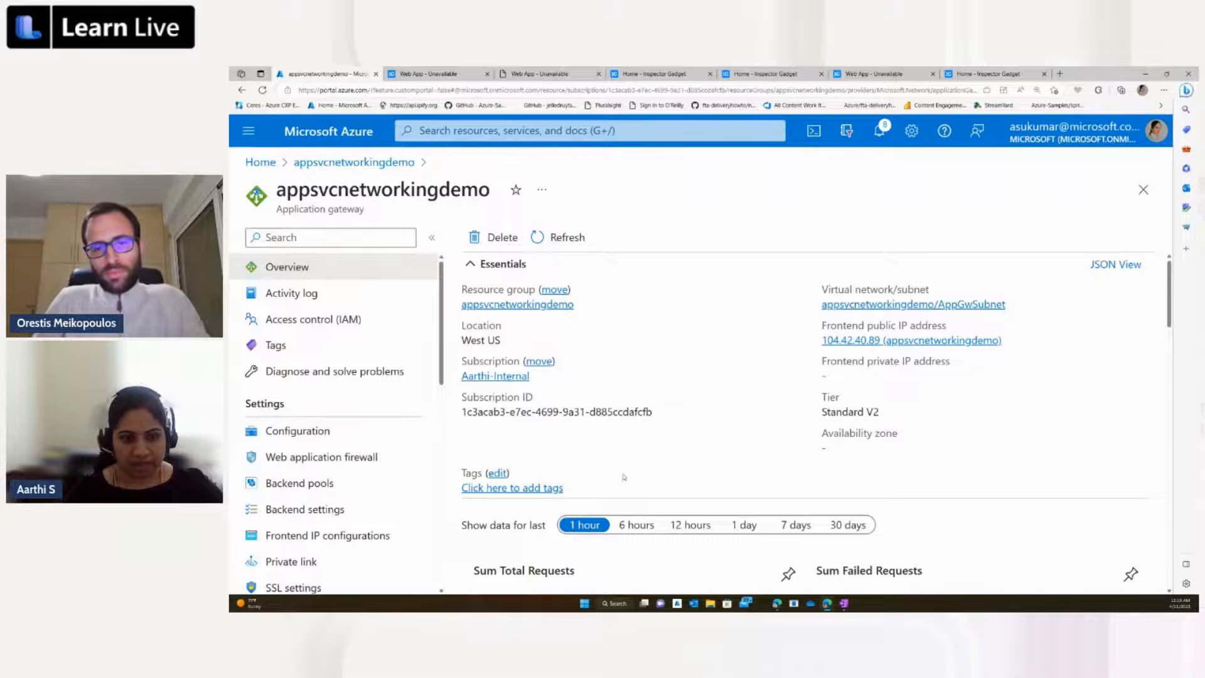
pyautogui.scroll(-3, 580, 422)
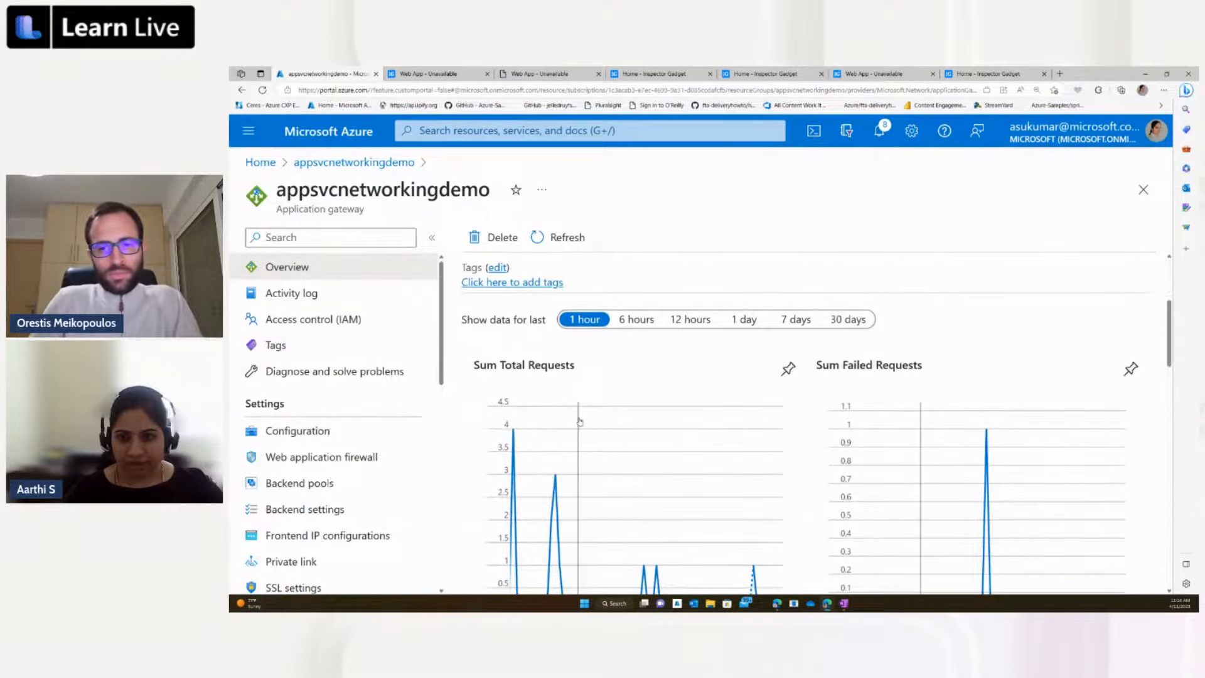
pyautogui.scroll(3, 580, 422)
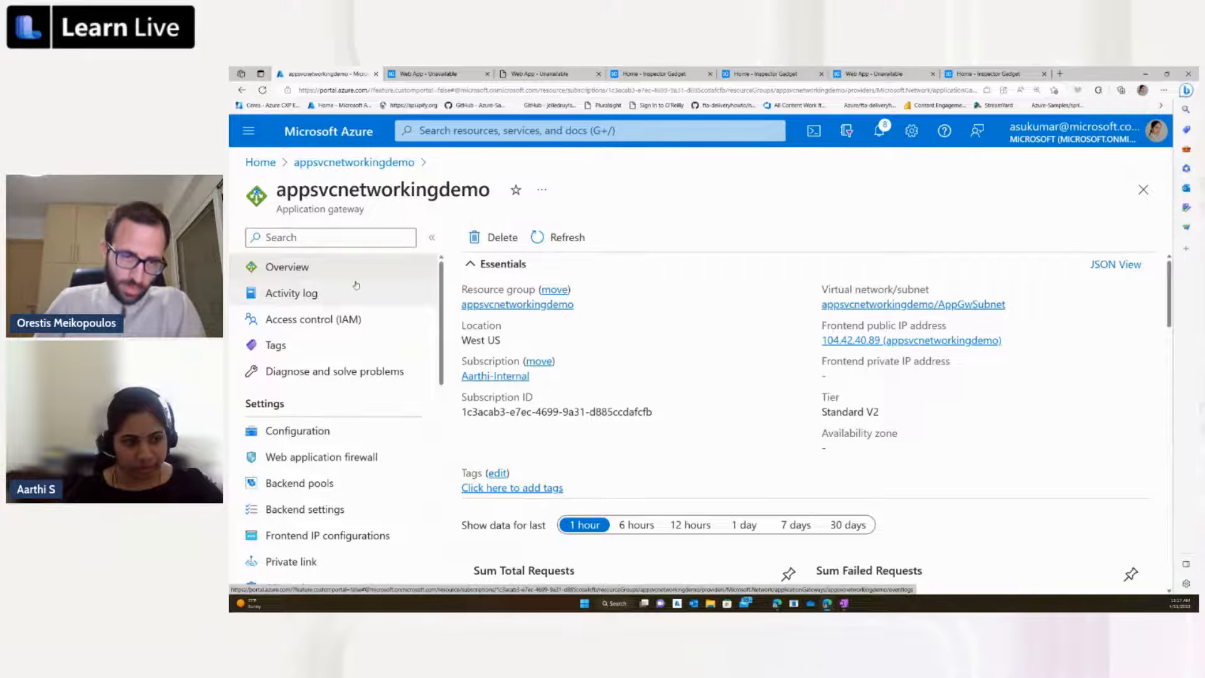
pyautogui.click(319, 165)
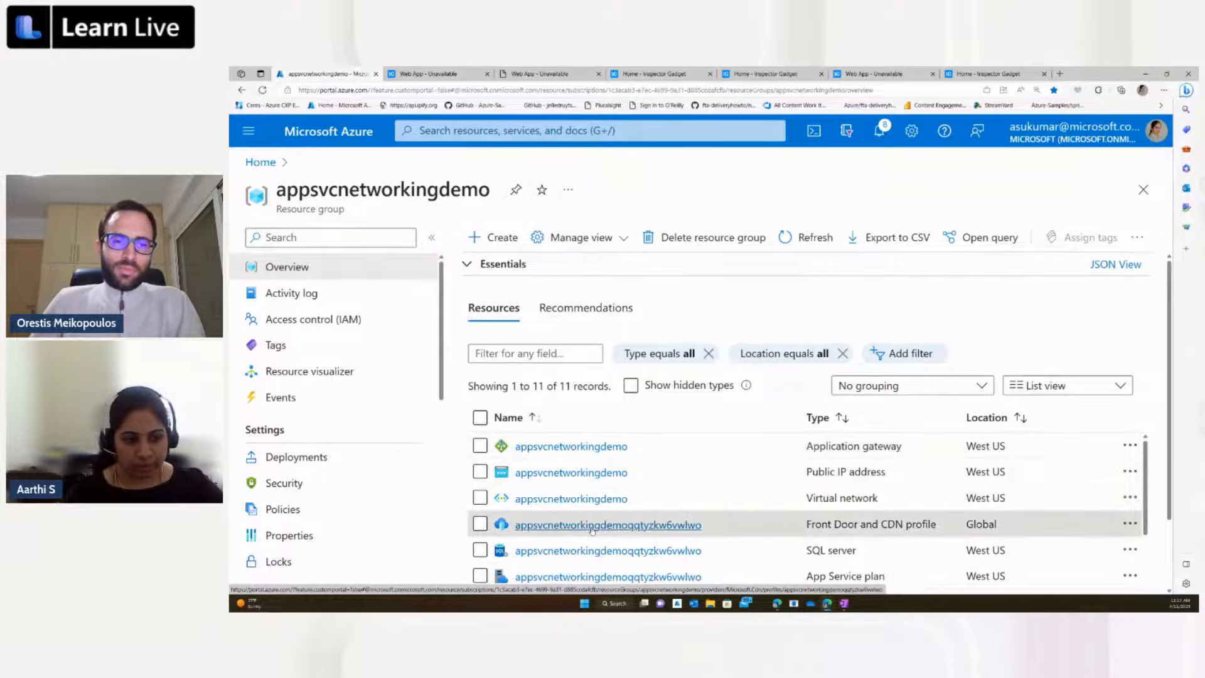
# Step: Open the app service origin in backendOrigingGroup of the resource group's Front Door and CDN profile
pyautogui.click(592, 529)
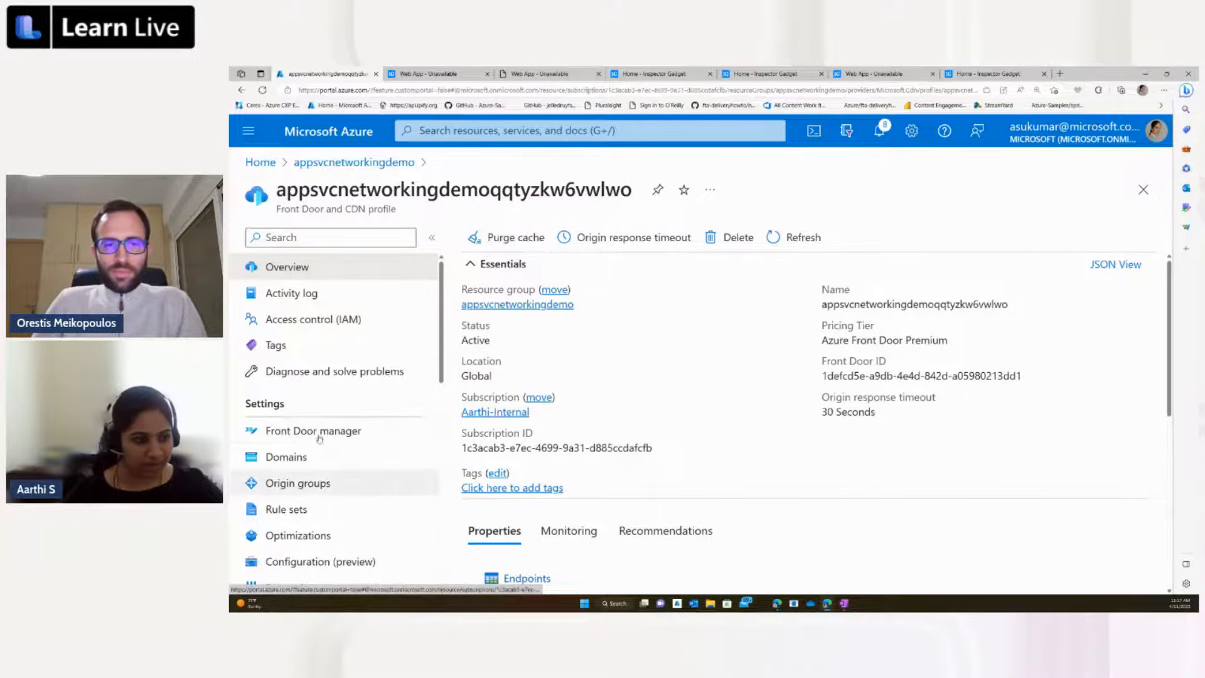
pyautogui.click(299, 484)
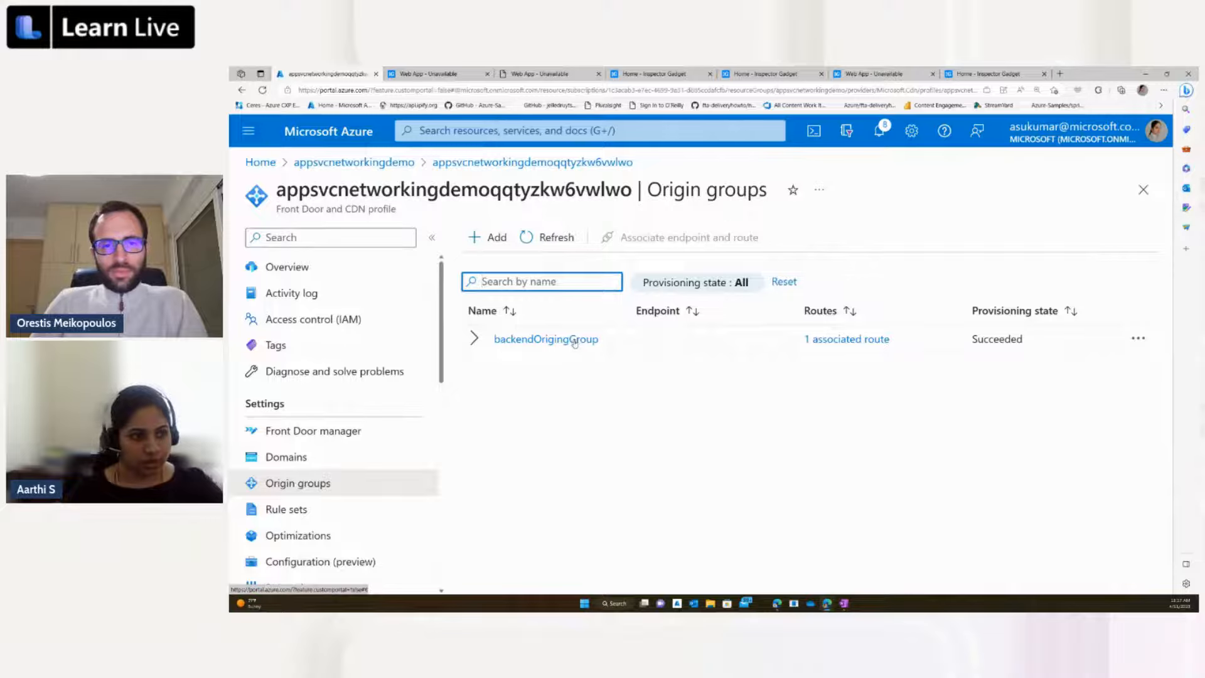
pyautogui.click(573, 340)
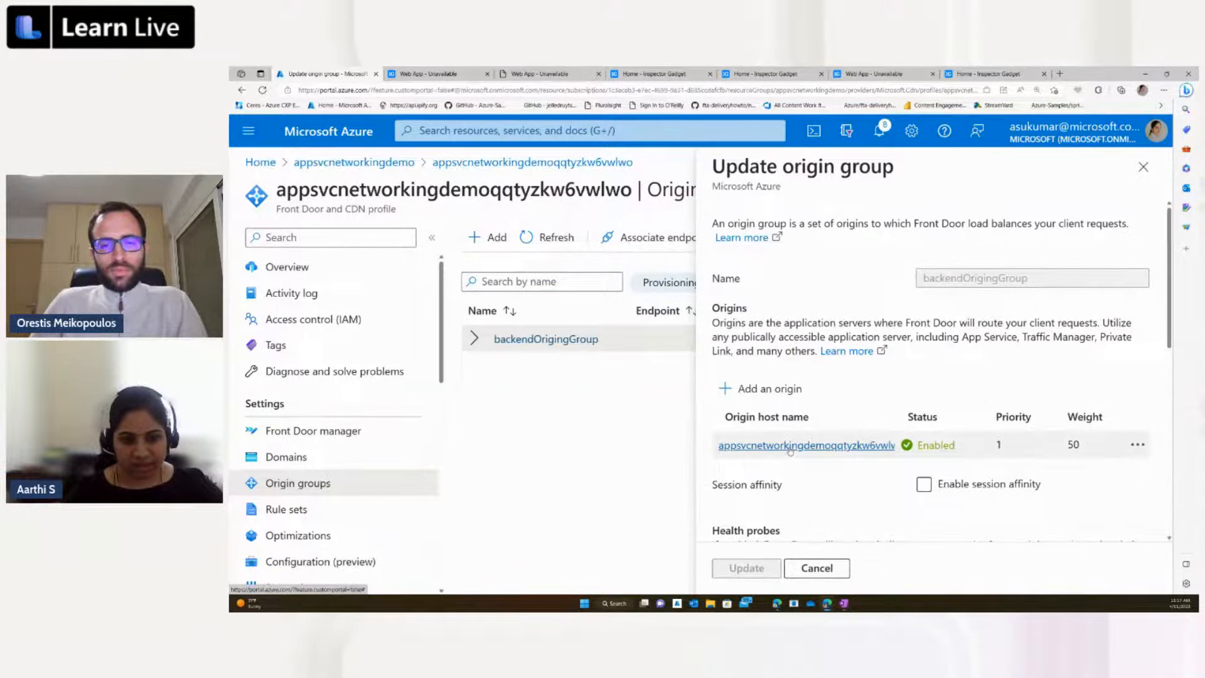
pyautogui.click(789, 447)
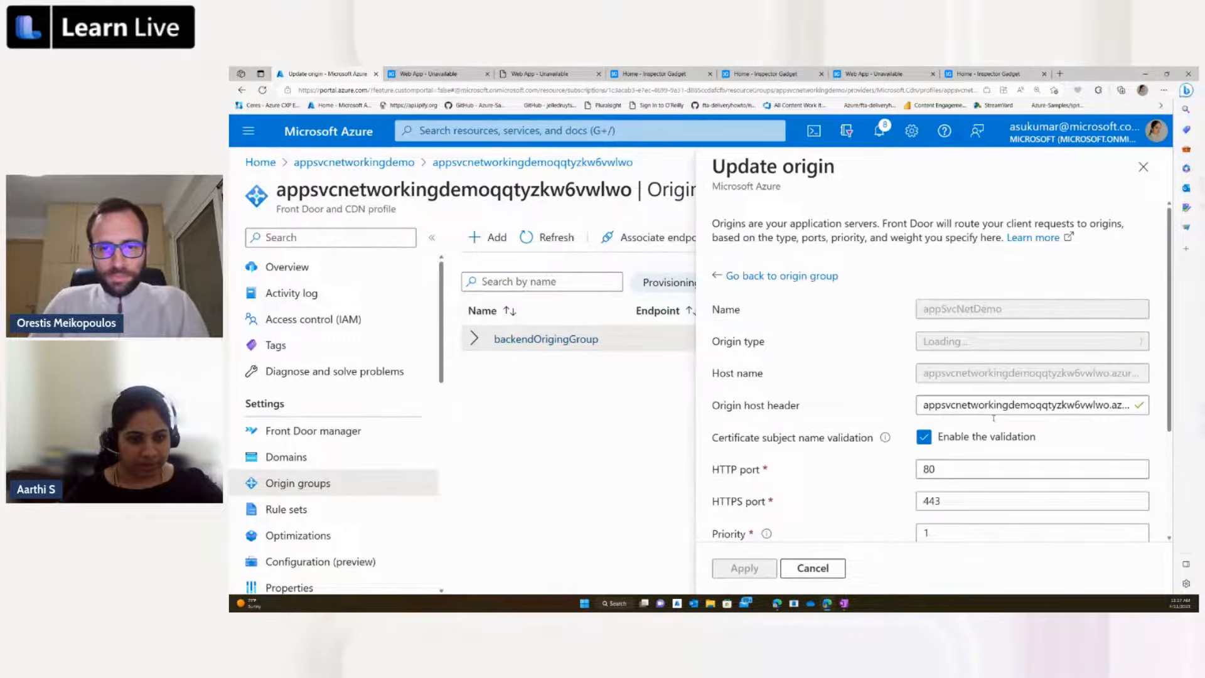
# Step: Enable the private link service for the App services origin
pyautogui.scroll(-3, 994, 420)
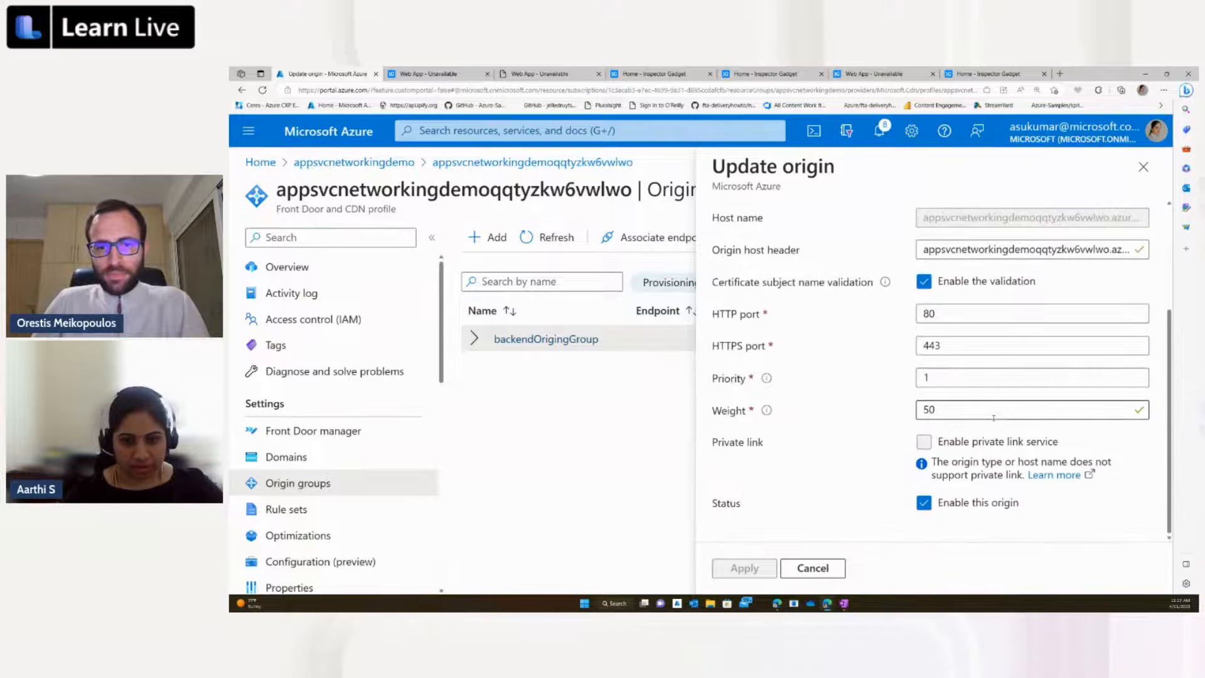
pyautogui.click(926, 441)
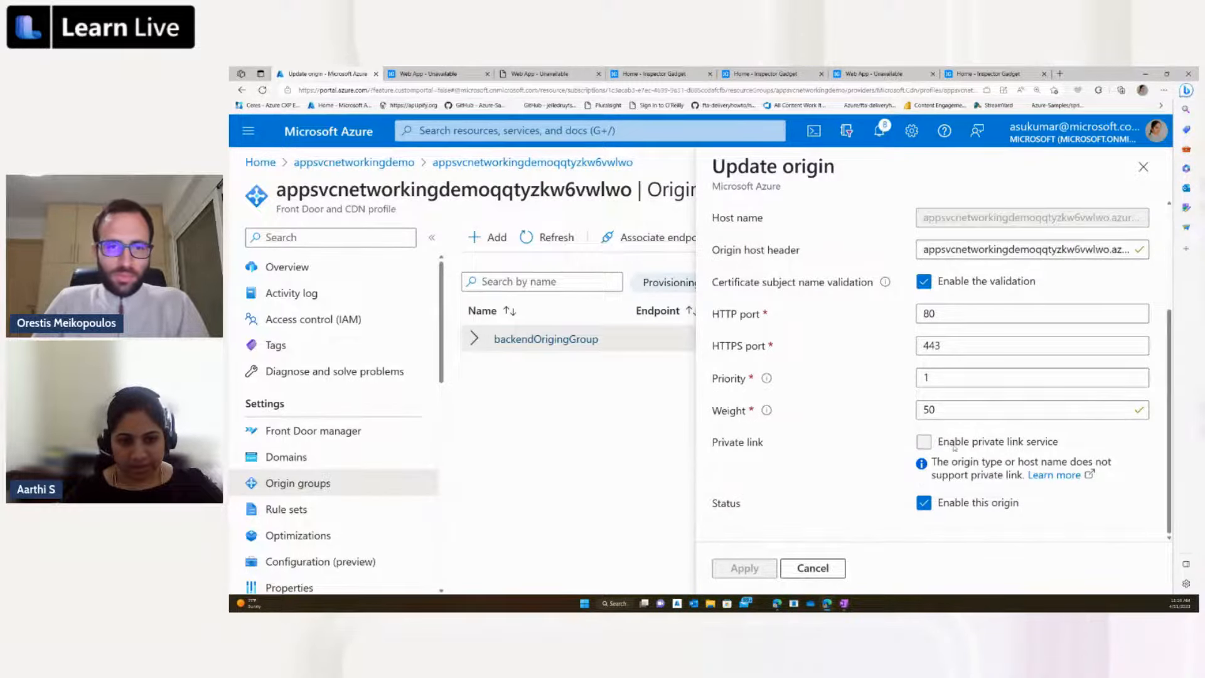
pyautogui.click(954, 447)
pyautogui.scroll(5, 954, 450)
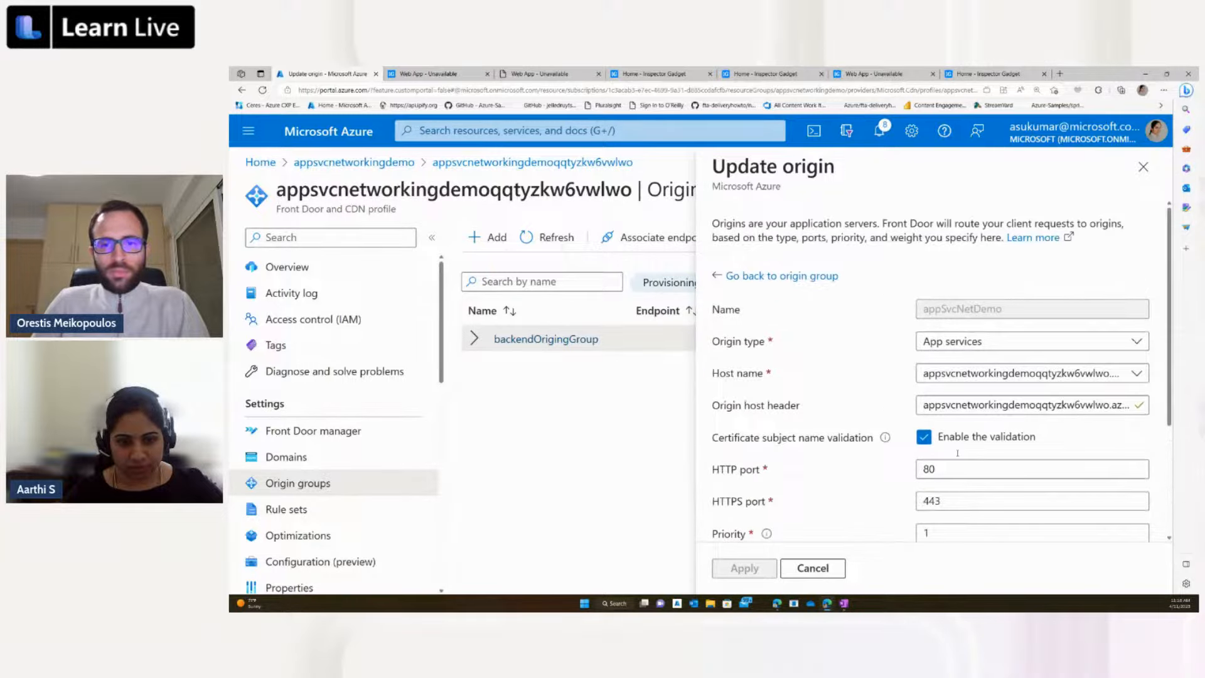
pyautogui.scroll(-3, 958, 465)
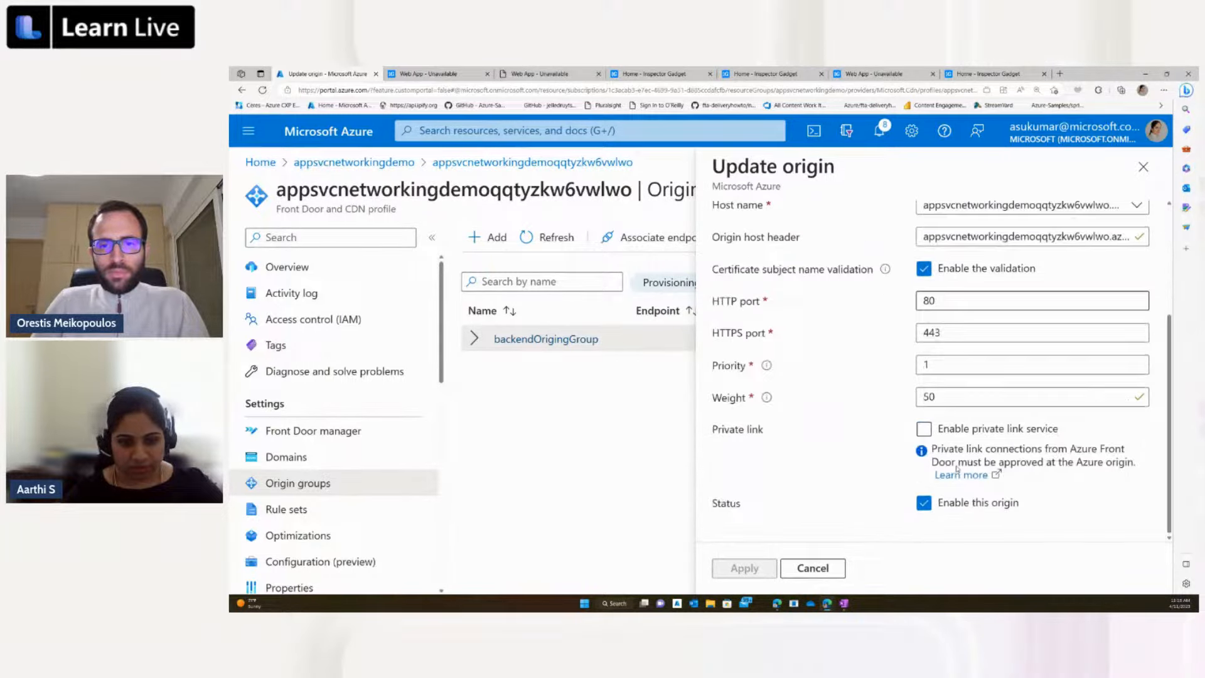
pyautogui.click(923, 430)
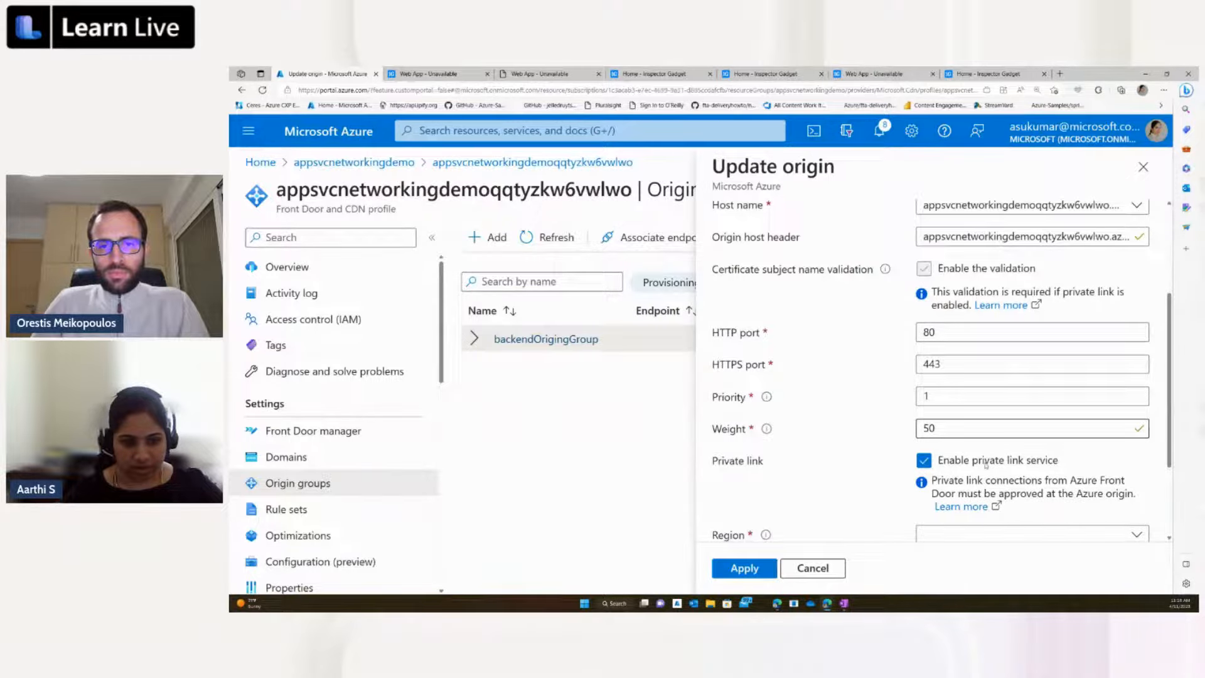
# Step: Set the origin's private link region to (US) East US and its target sub resource to sites
pyautogui.scroll(-2, 985, 465)
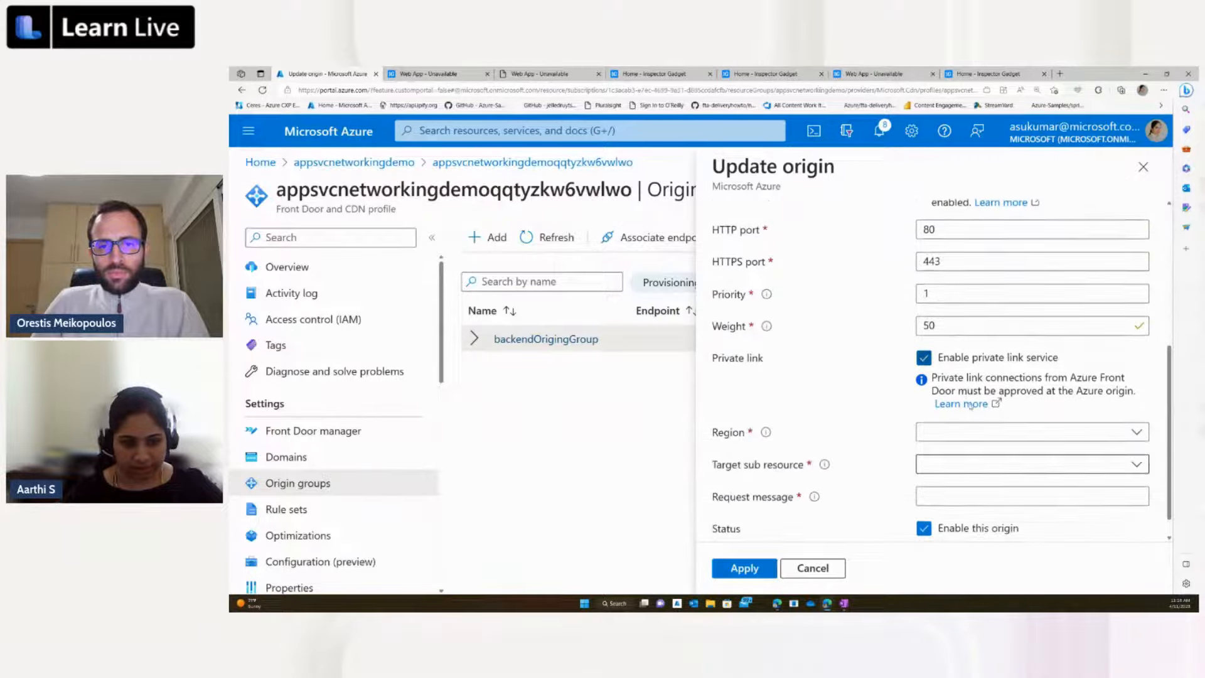
pyautogui.click(932, 433)
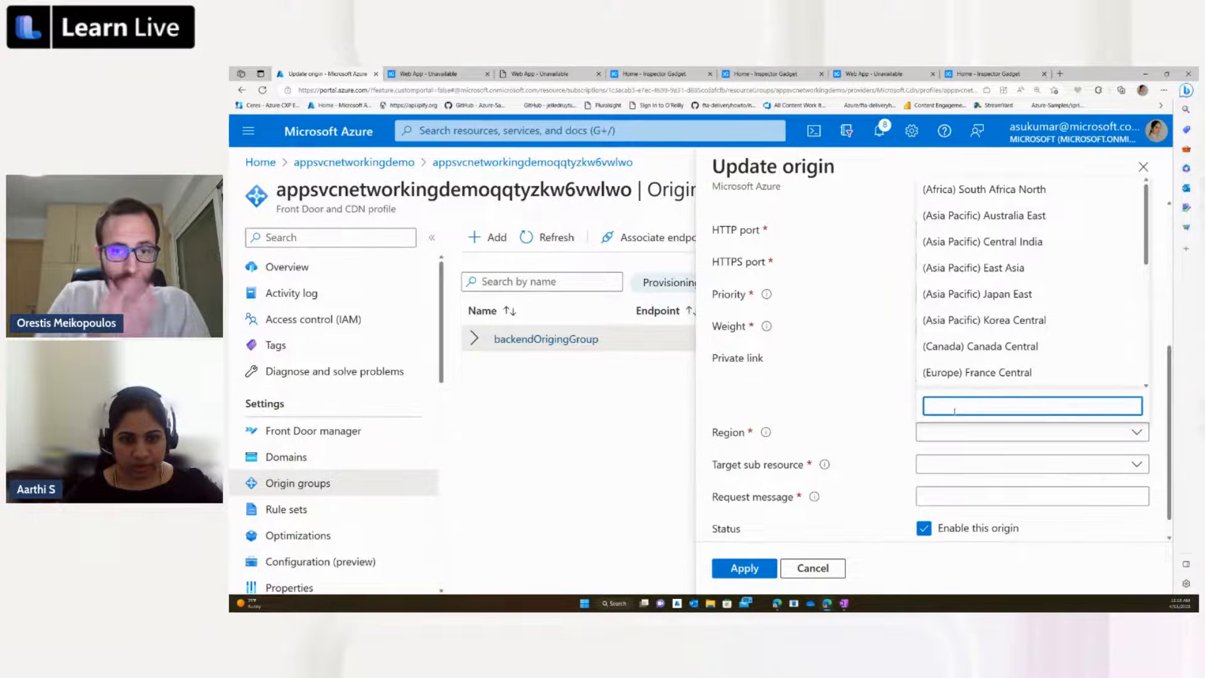
pyautogui.write('E')
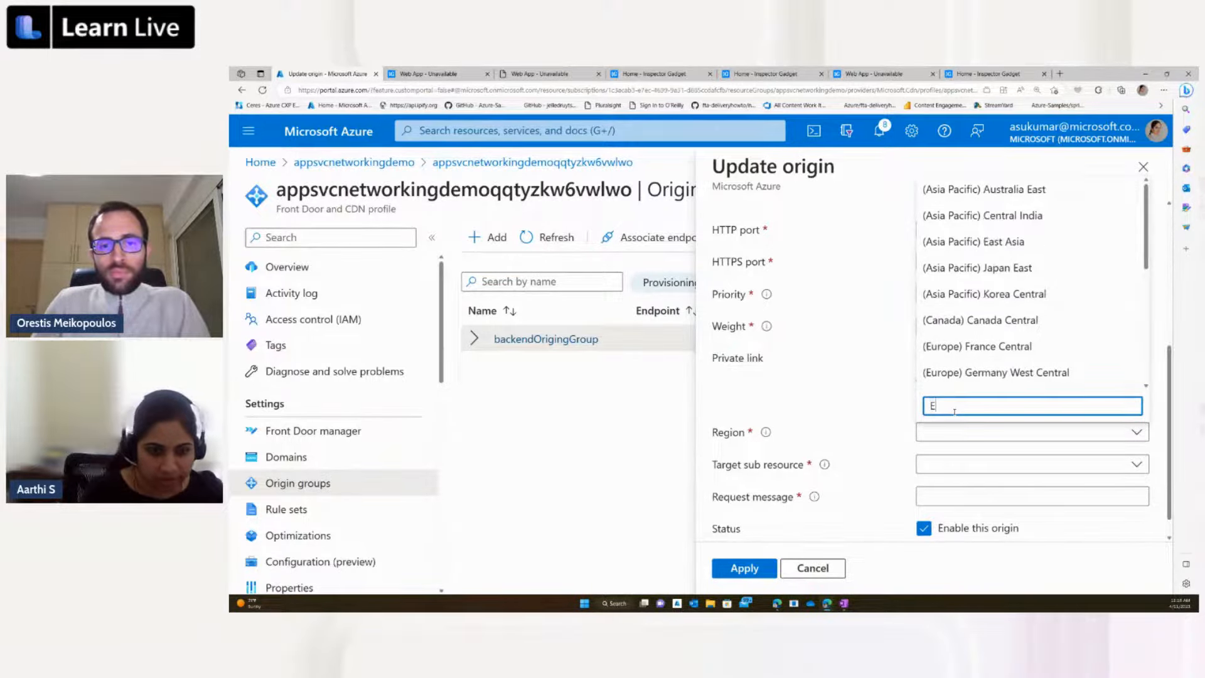
pyautogui.write('ast')
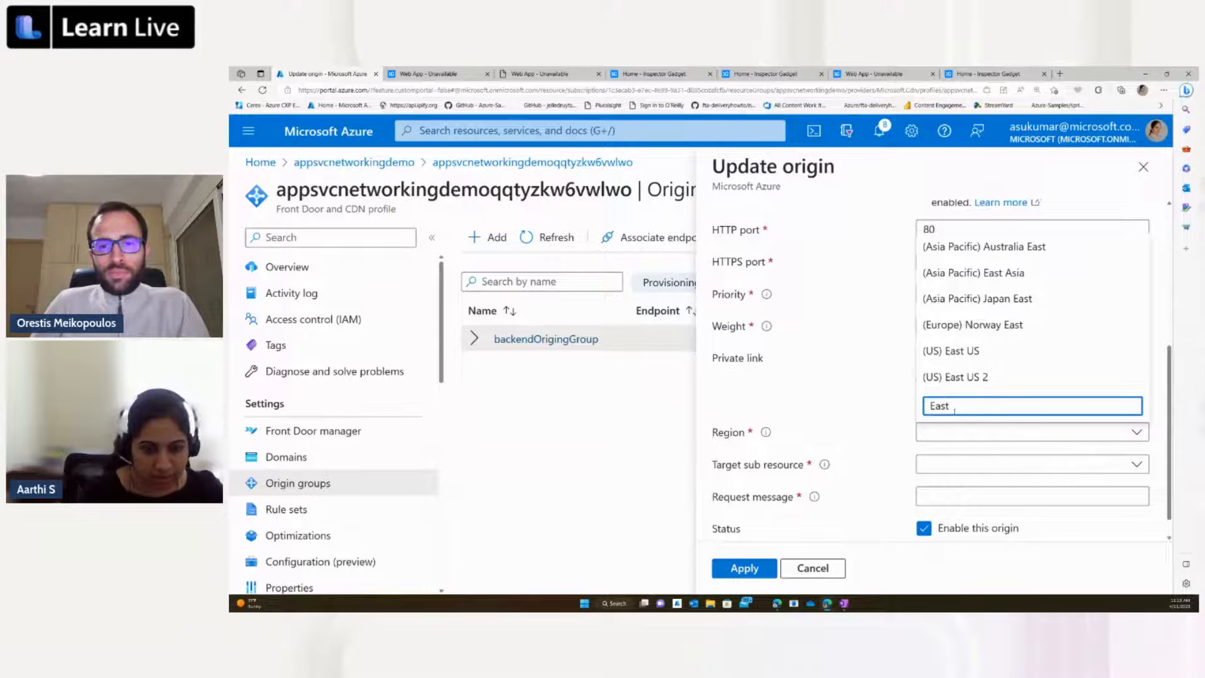
pyautogui.click(950, 352)
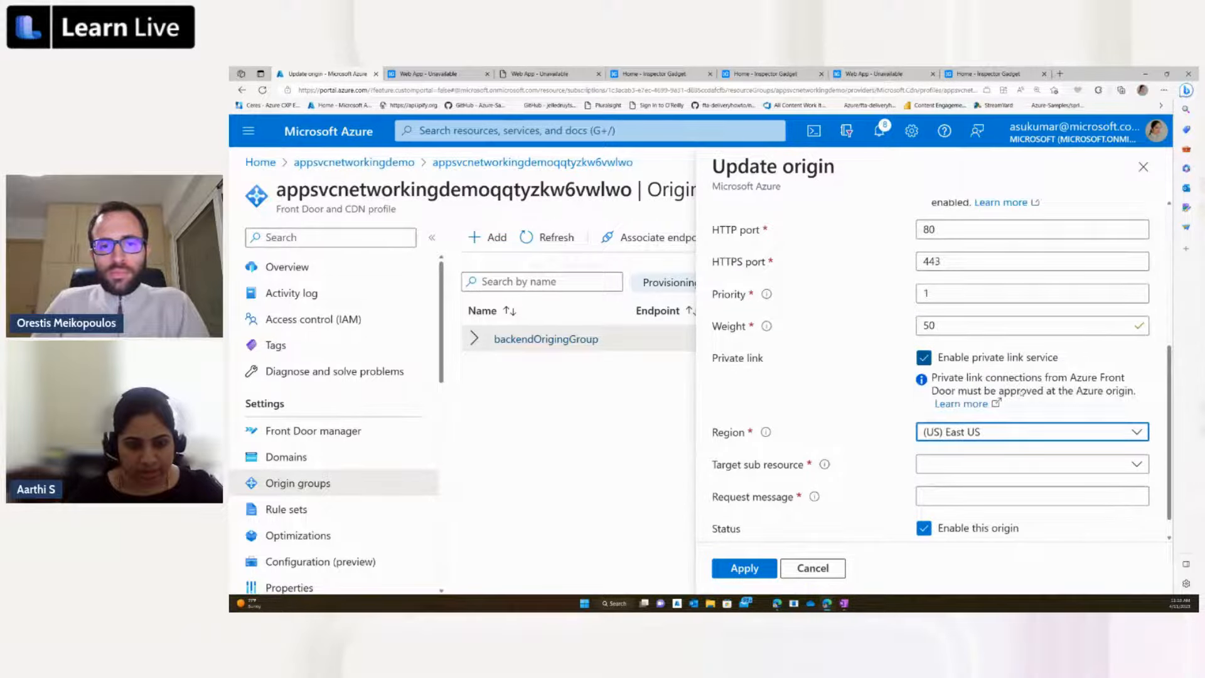
pyautogui.click(933, 470)
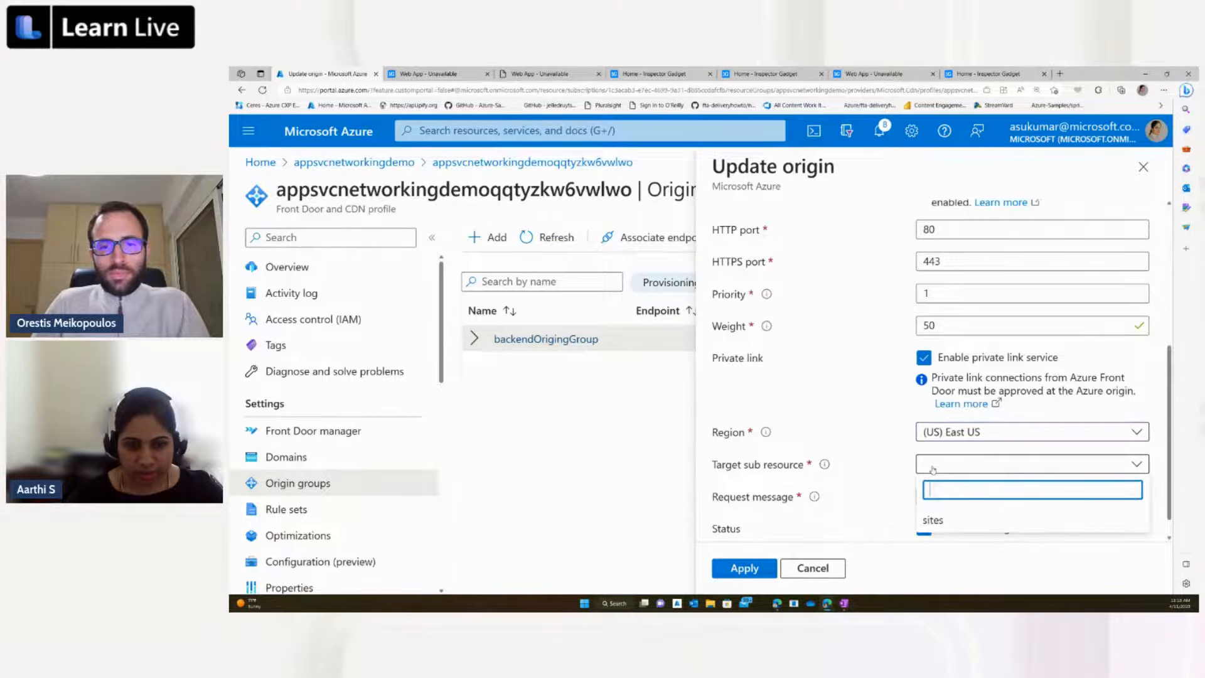
pyautogui.click(933, 522)
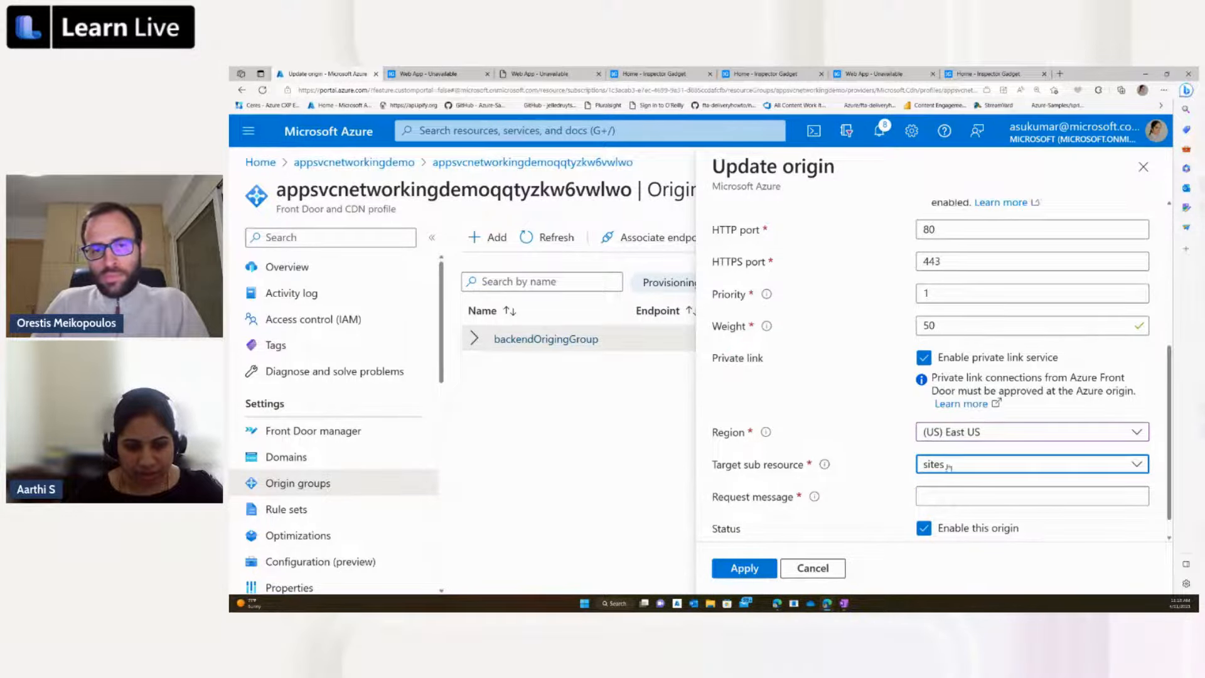
# Step: Enter "Allow FD PL Access" as the private link request message, and save the changes to the origin and its origin group
pyautogui.click(975, 498)
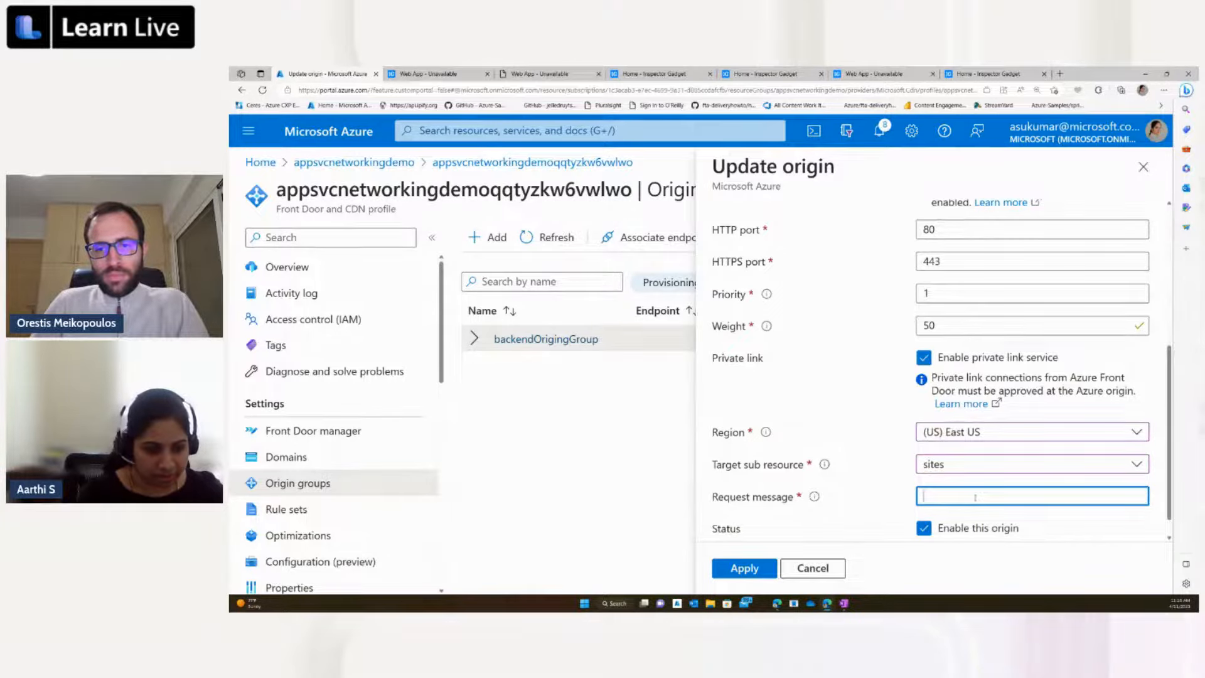
pyautogui.write('Allow ')
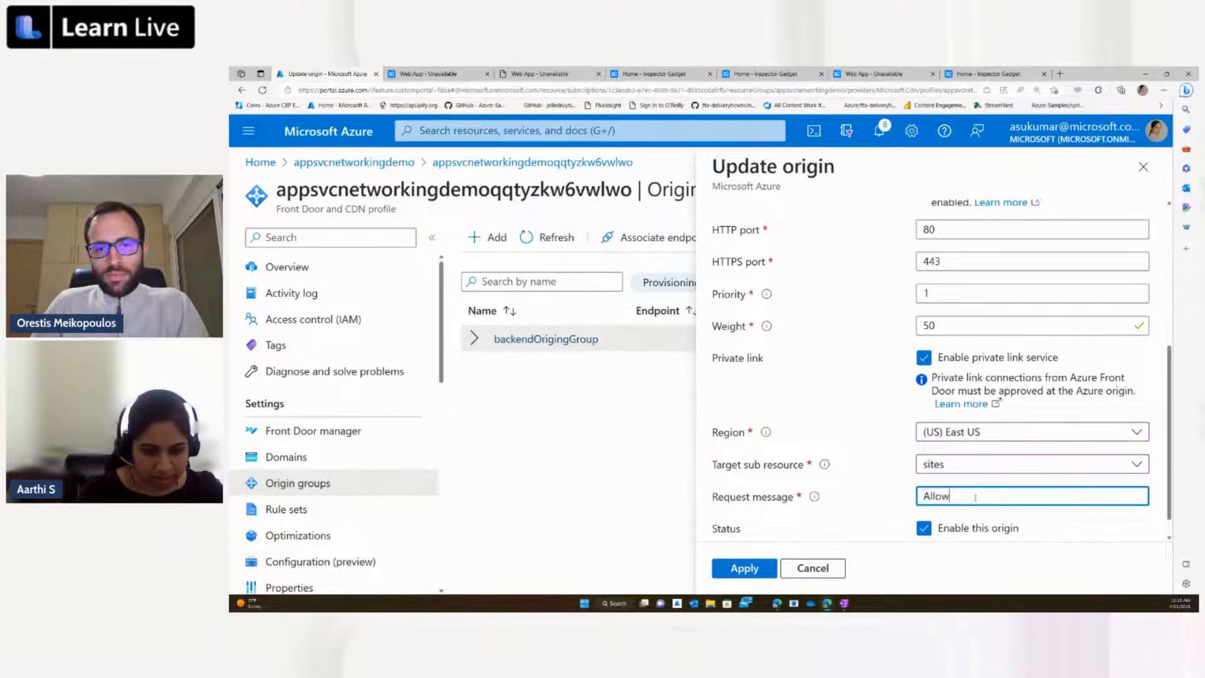
pyautogui.write('FD')
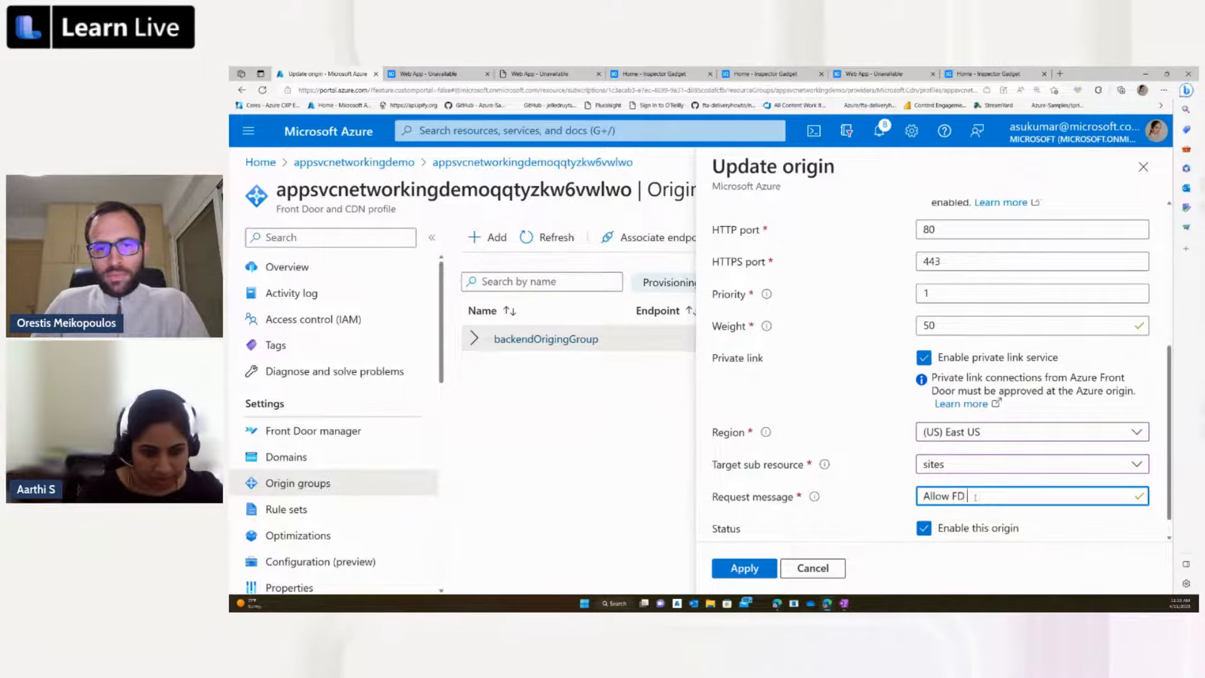
pyautogui.write(' PL')
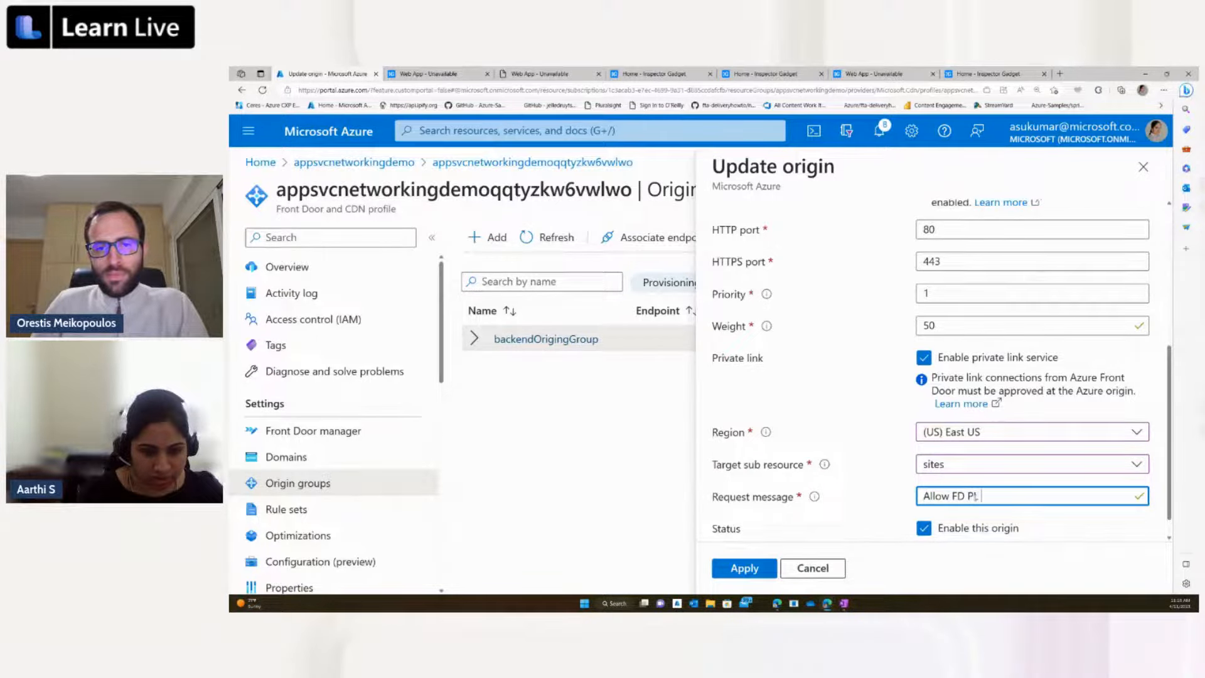
pyautogui.write(' Access')
pyautogui.scroll(-1, 975, 497)
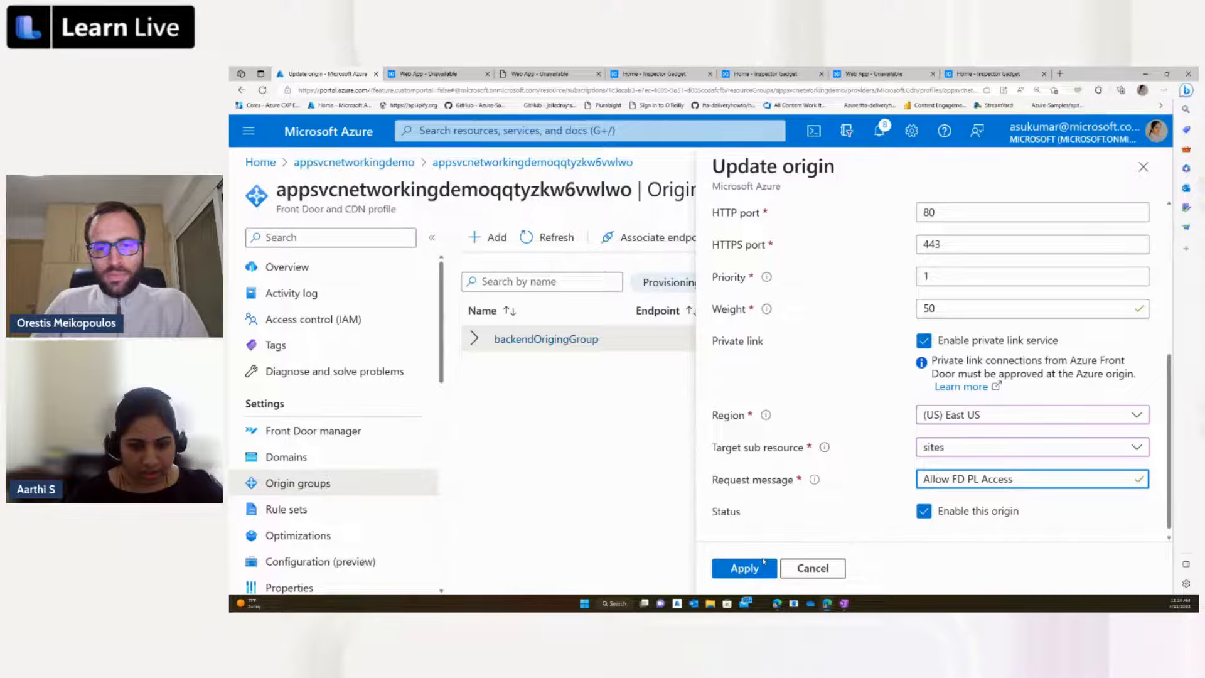
pyautogui.click(761, 565)
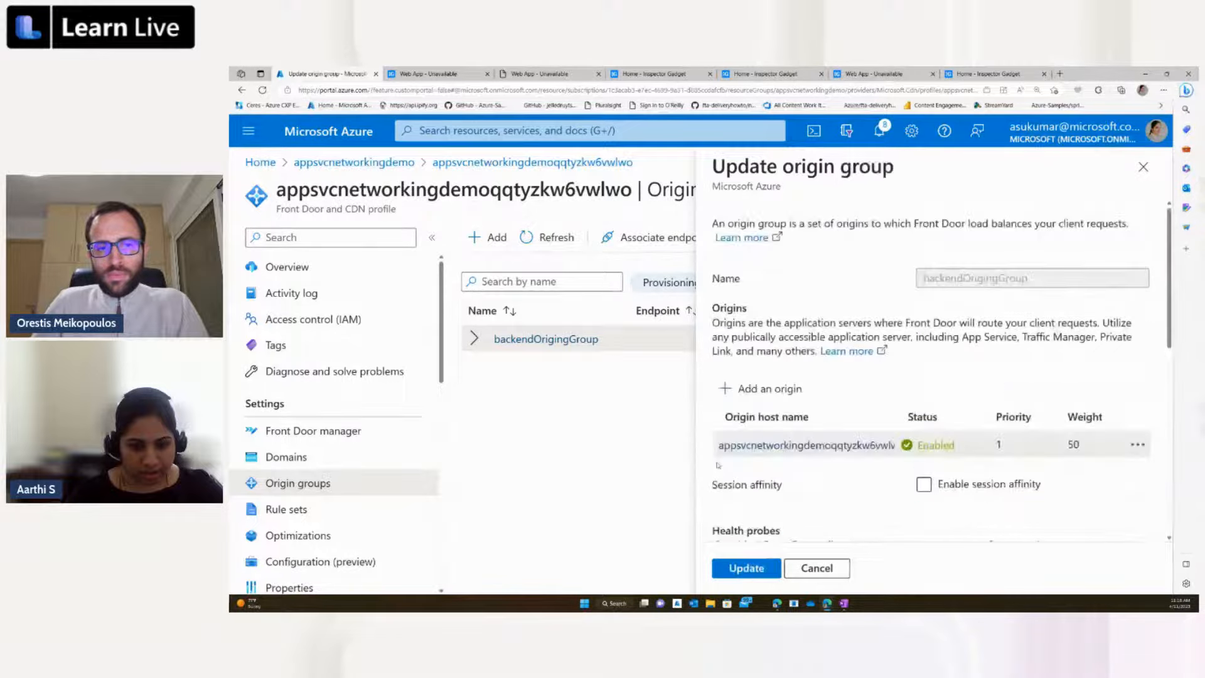
pyautogui.click(741, 572)
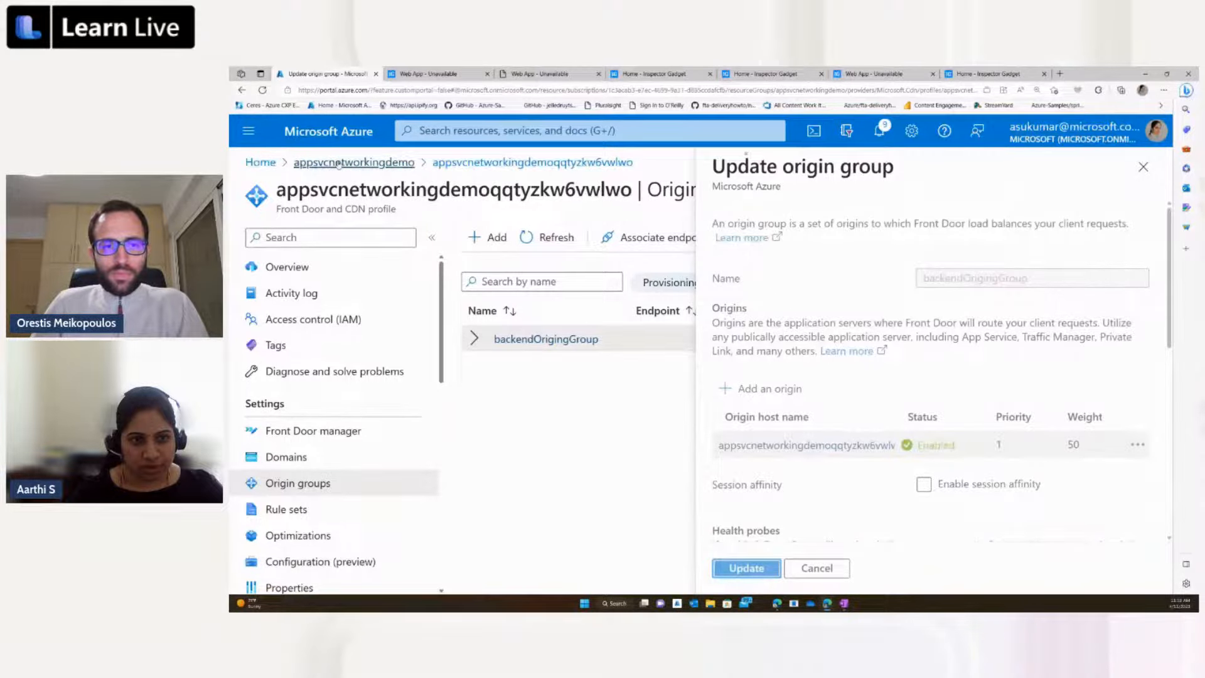
# Step: Go back to the appsvcnetworkingdemo resource group and review the inbound traffic features on the web app's Networking page
pyautogui.click(339, 163)
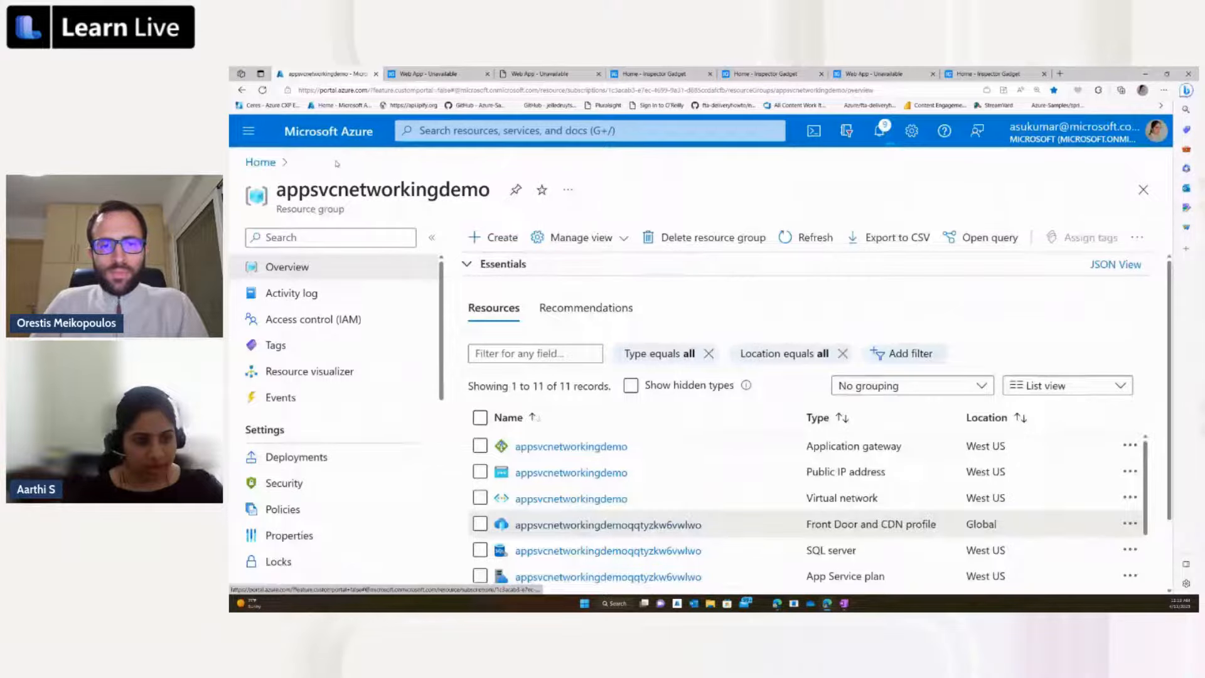
pyautogui.click(612, 406)
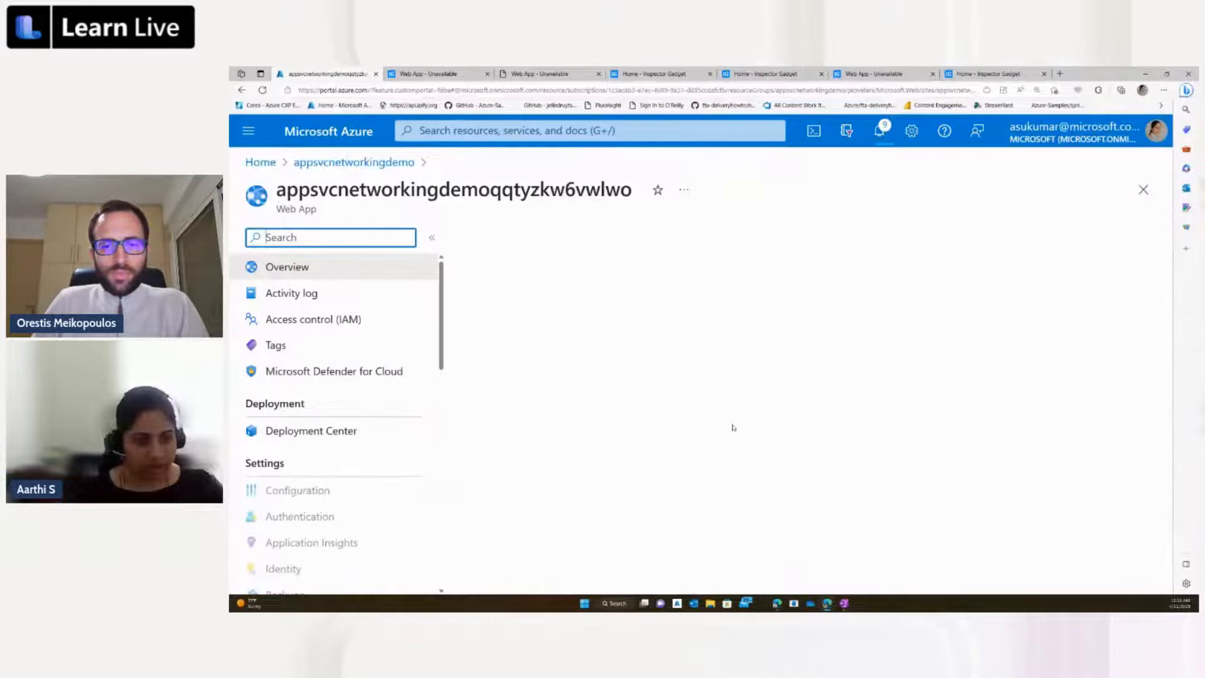
pyautogui.click(878, 140)
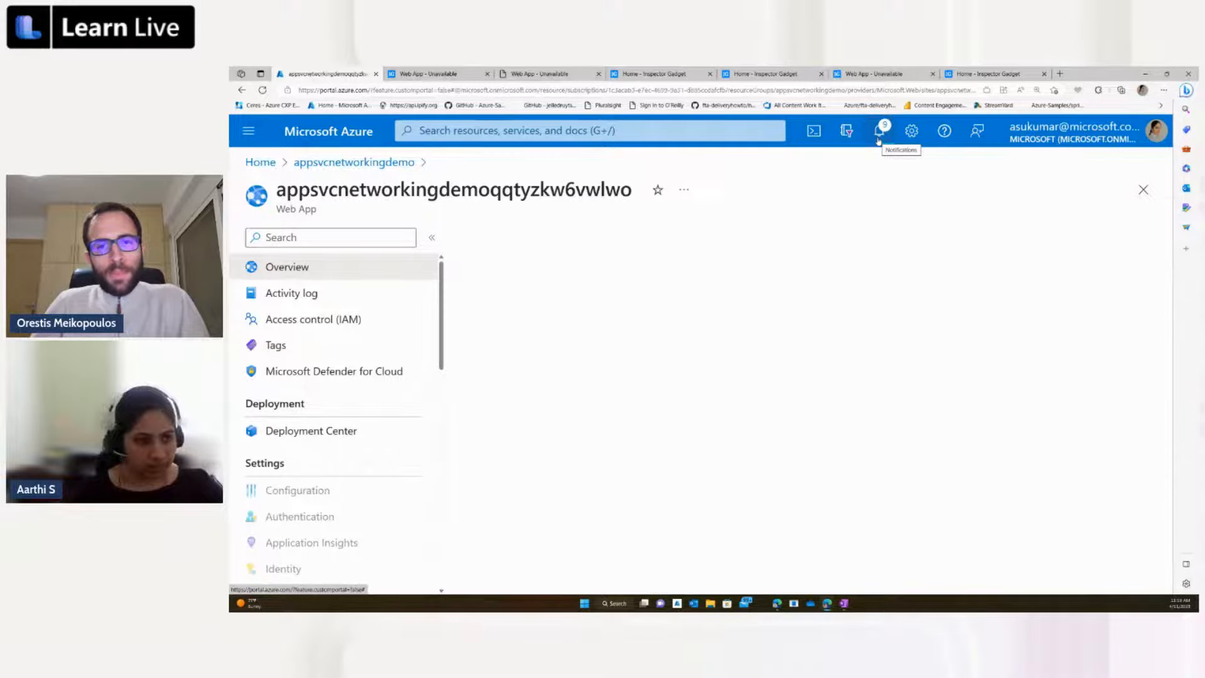
pyautogui.scroll(-3, 339, 471)
pyautogui.click(293, 496)
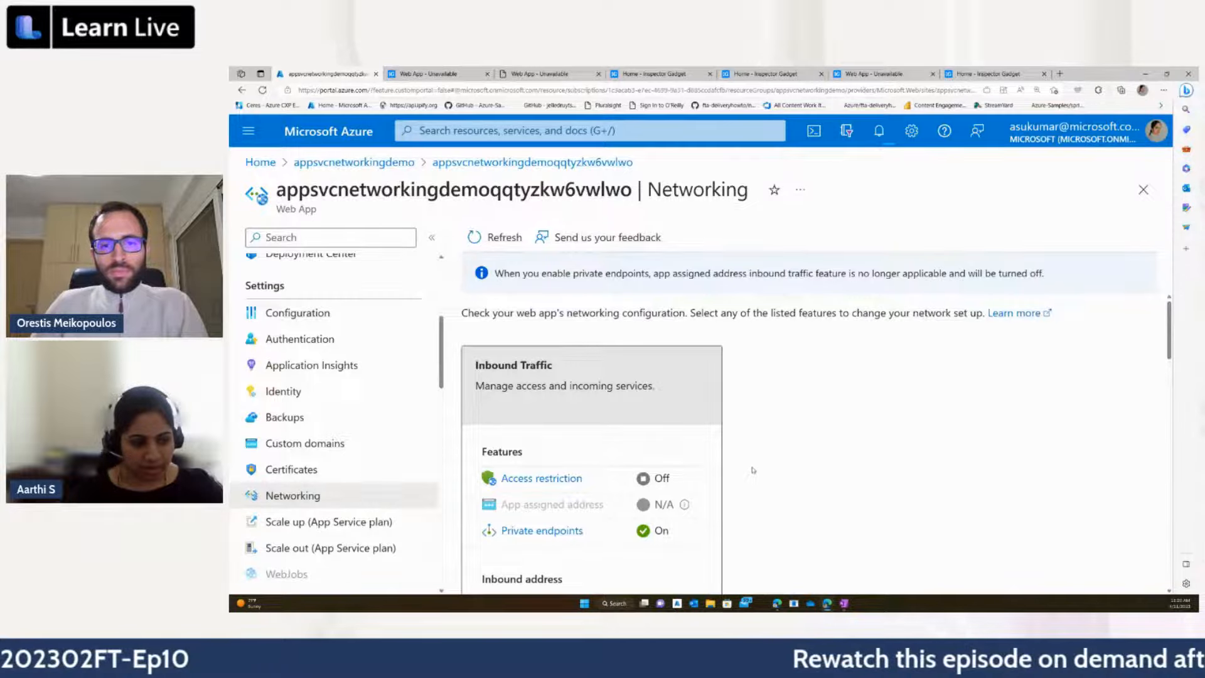
pyautogui.scroll(-3, 753, 470)
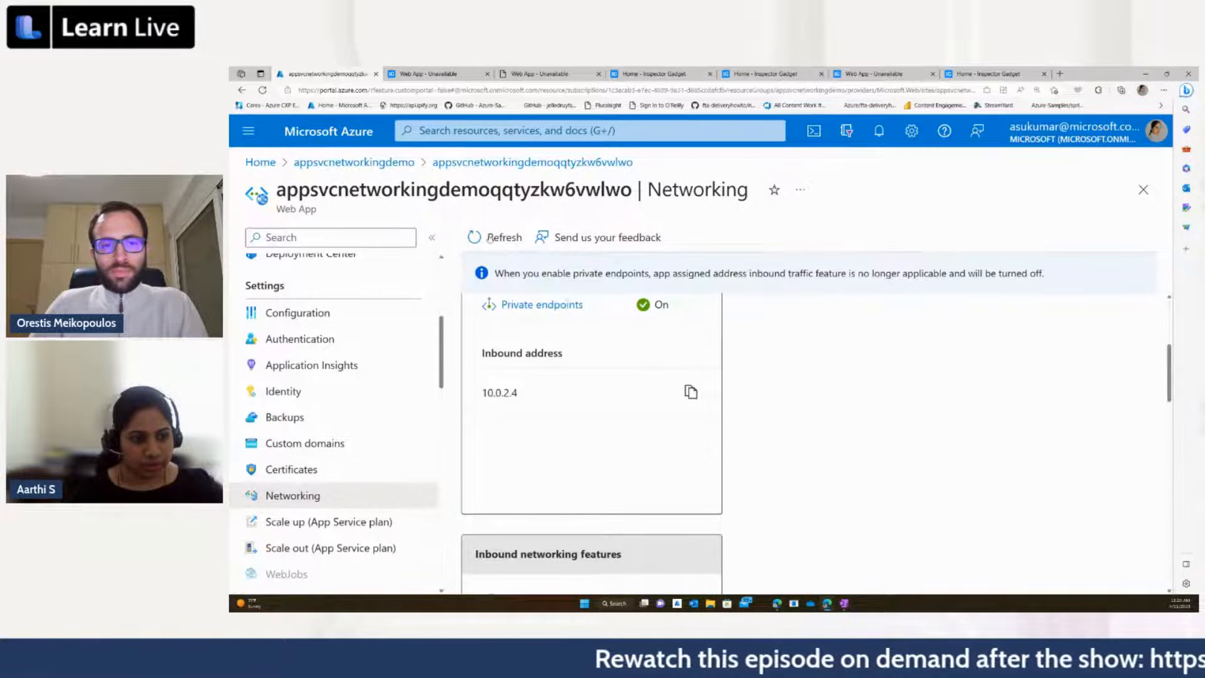
pyautogui.scroll(-2, 695, 296)
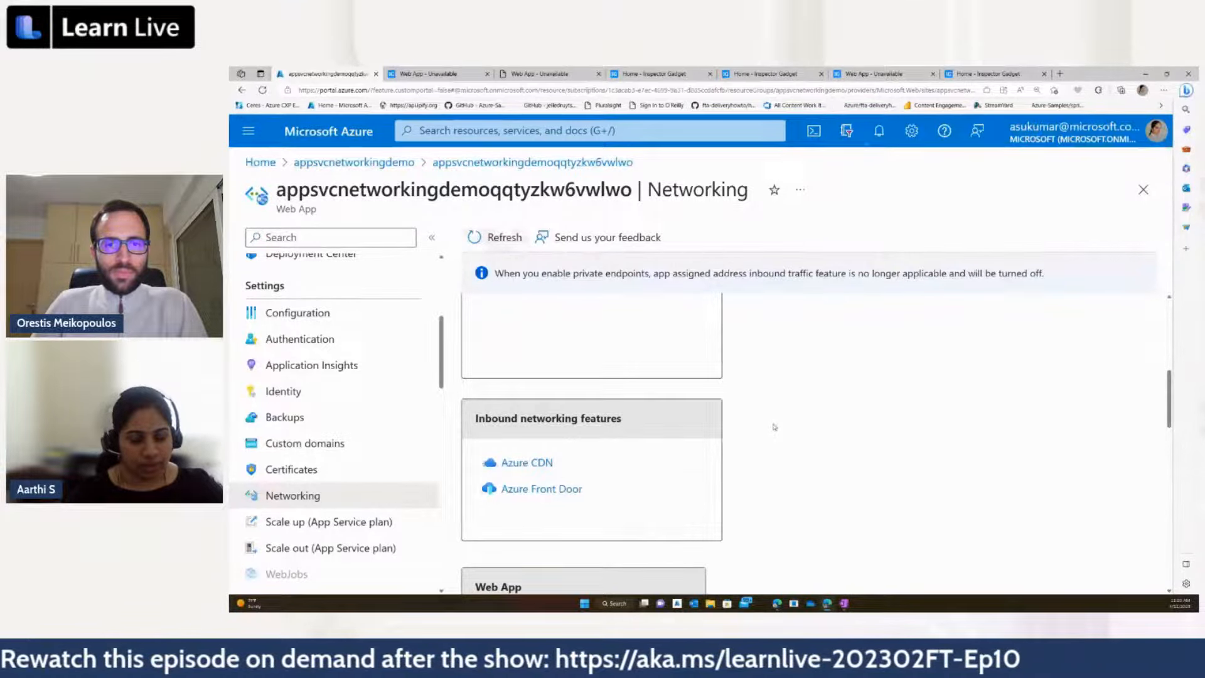
pyautogui.scroll(5, 774, 427)
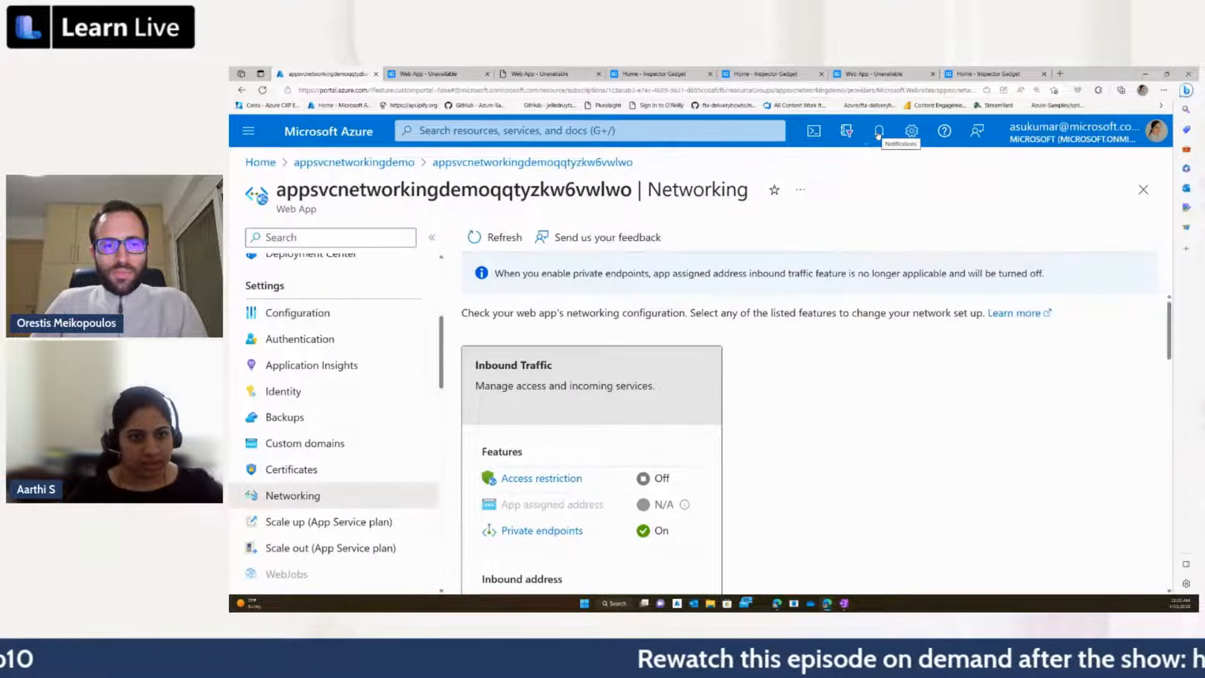
# Step: Check the portal notifications for the origin group update, and open the web app's private endpoints
pyautogui.click(877, 133)
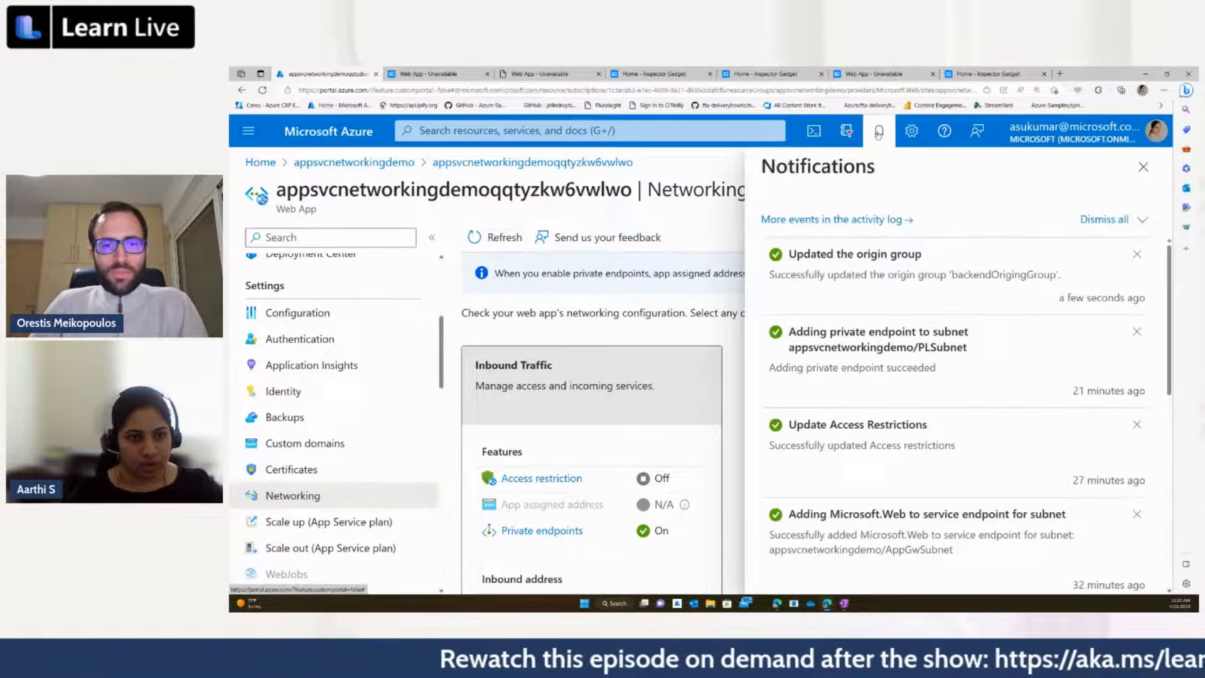
pyautogui.click(878, 133)
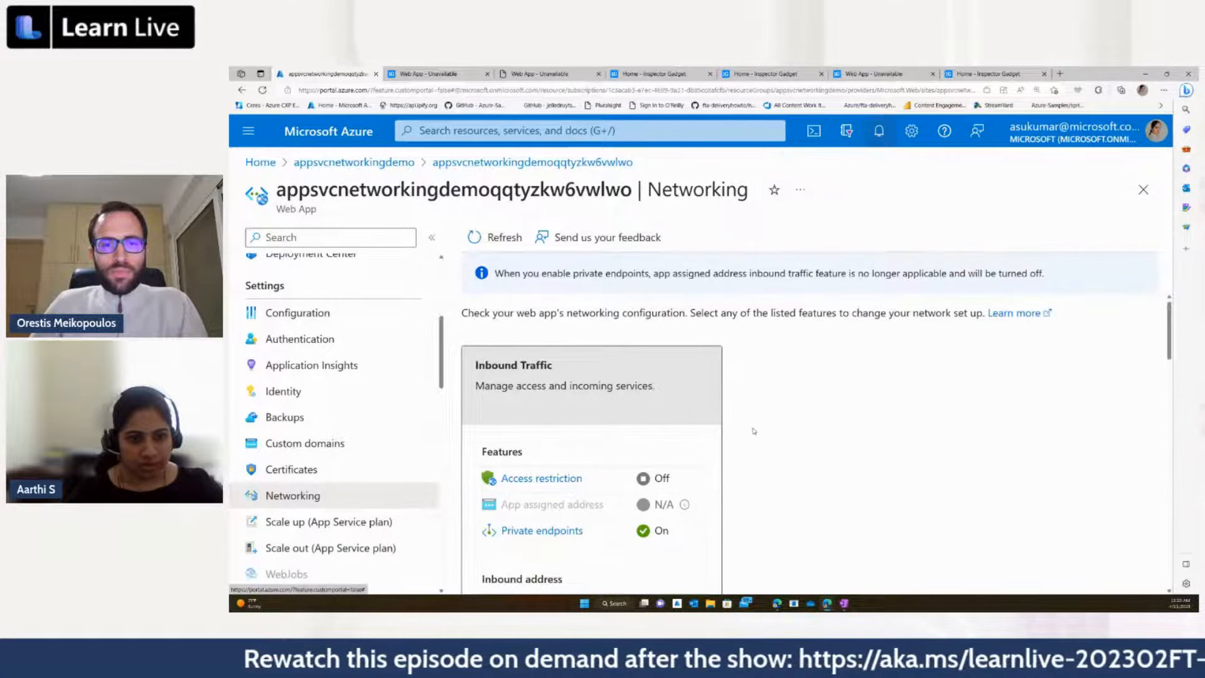
pyautogui.scroll(-2, 765, 434)
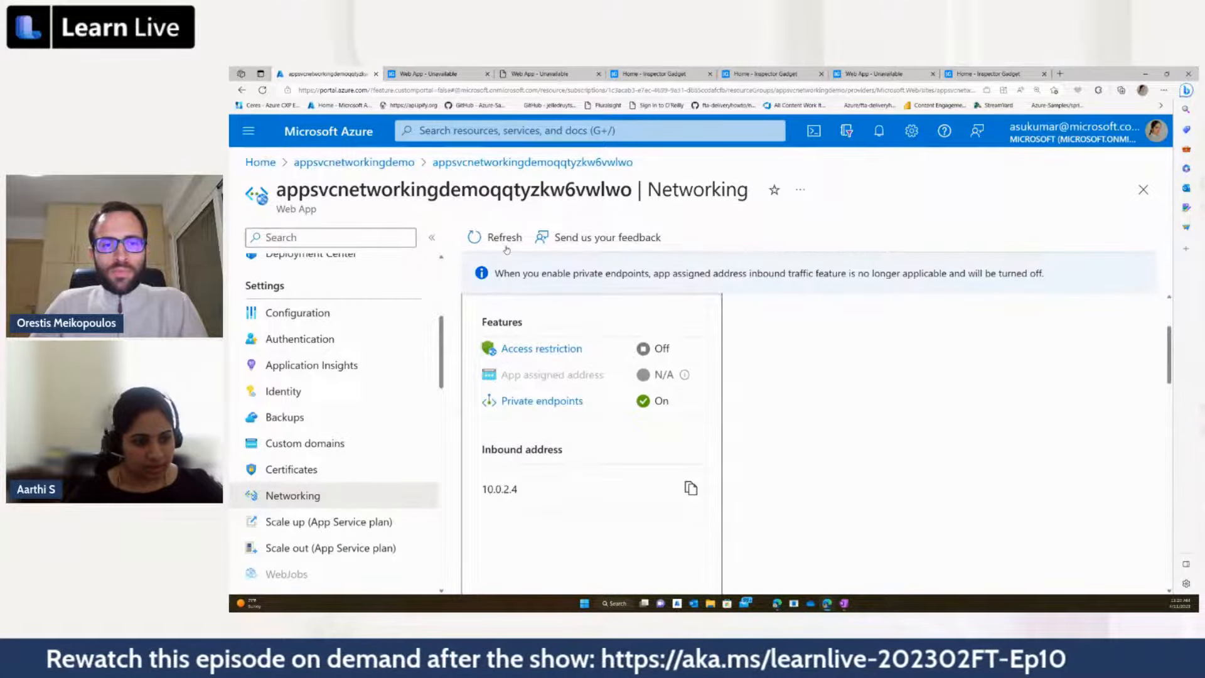
pyautogui.scroll(-1, 531, 396)
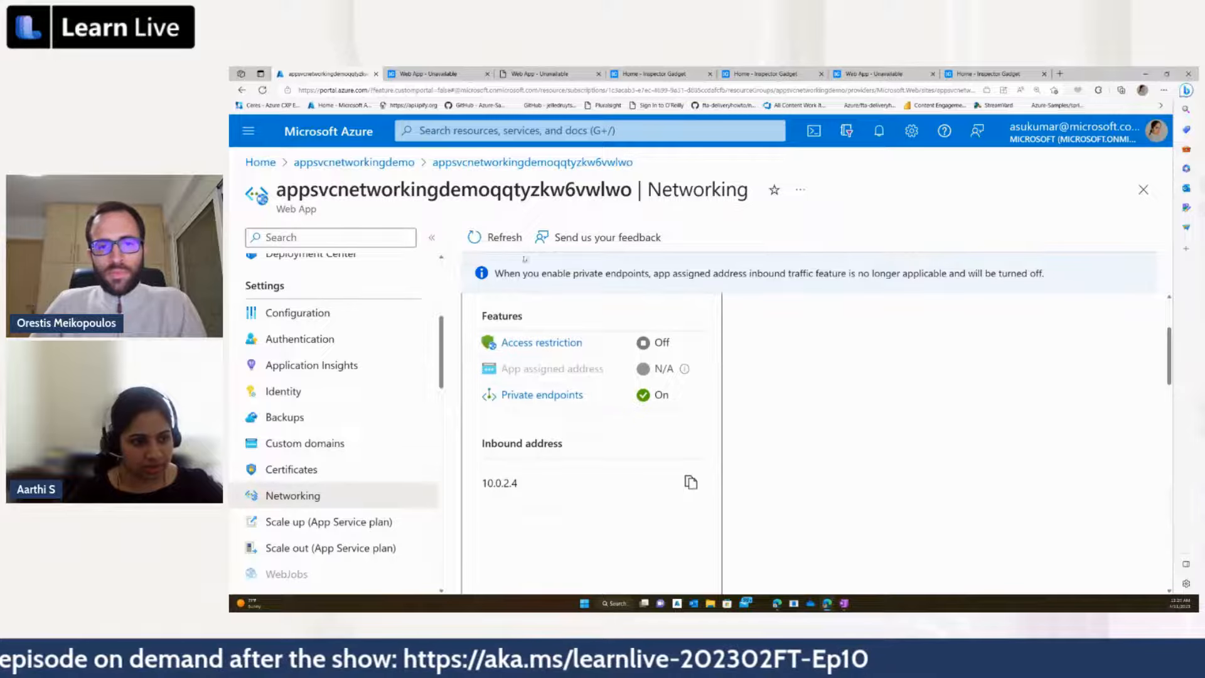
pyautogui.click(531, 395)
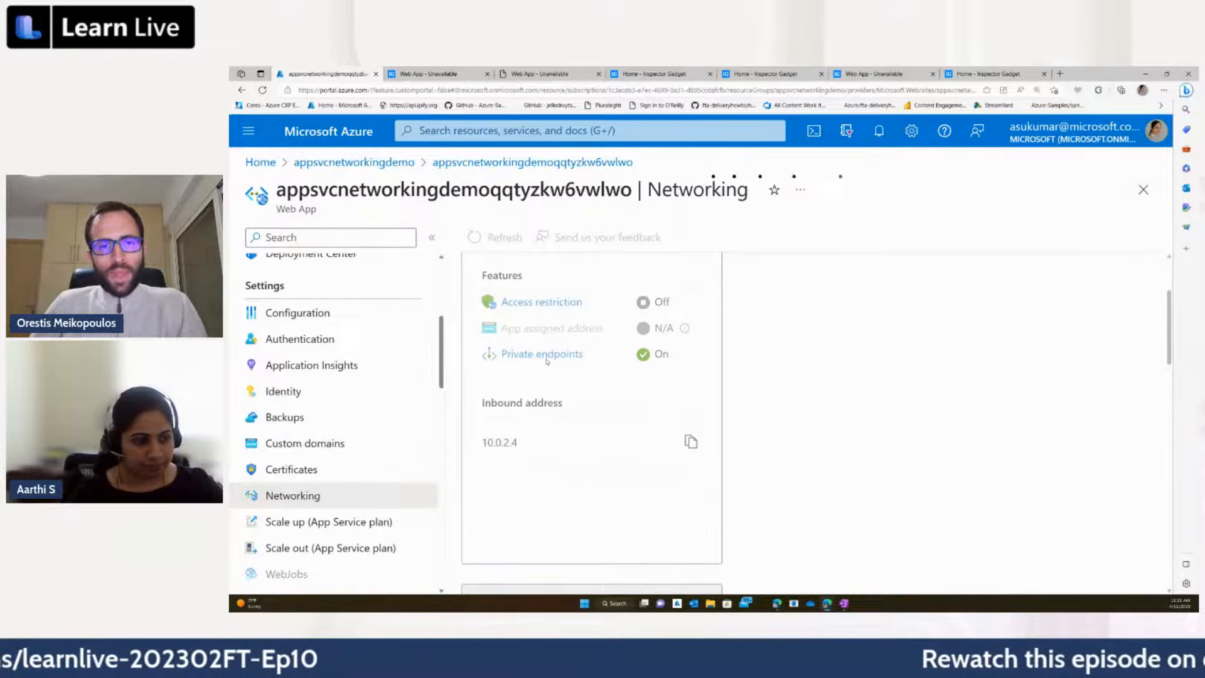
# Step: Approve the web app's pending private endpoint connection described as "Allow FD PL Access", and refresh the connection list
pyautogui.scroll(2, 546, 357)
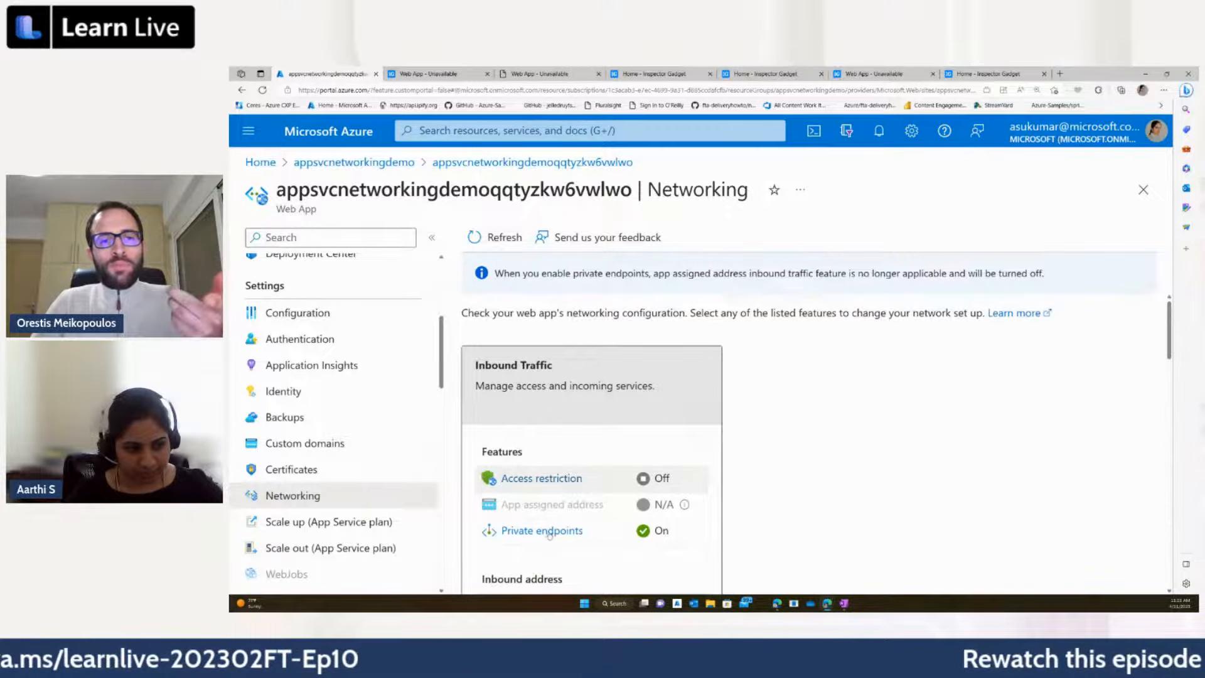
pyautogui.click(694, 530)
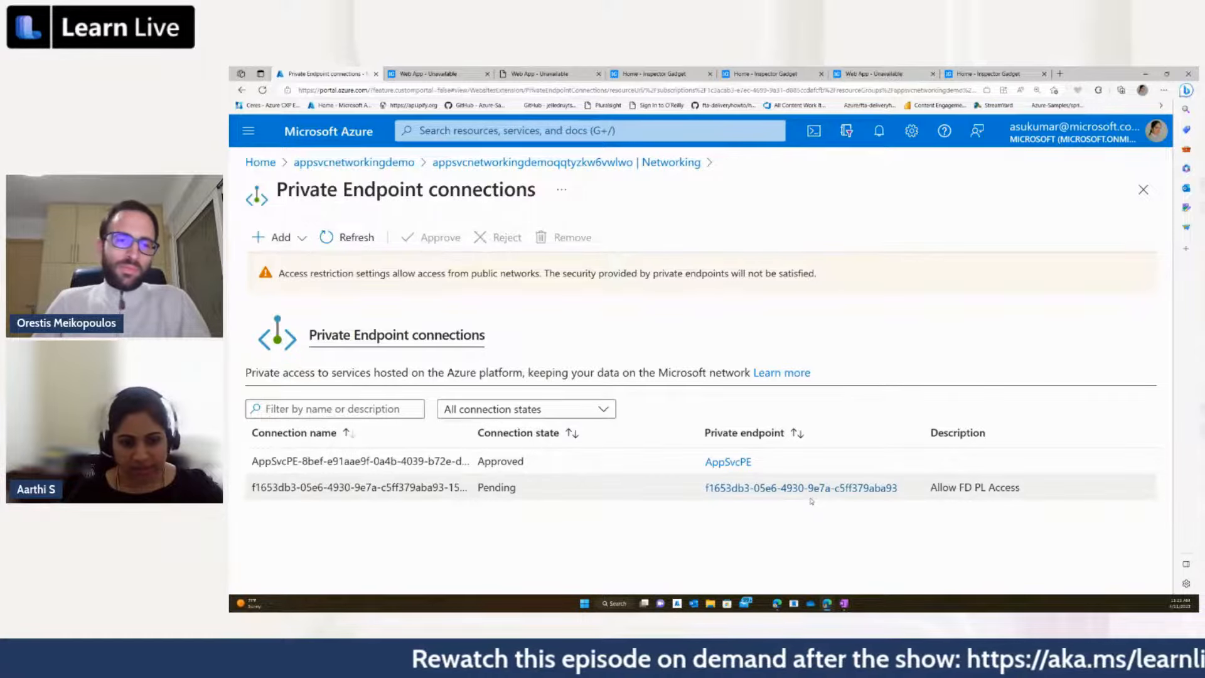
pyautogui.click(729, 491)
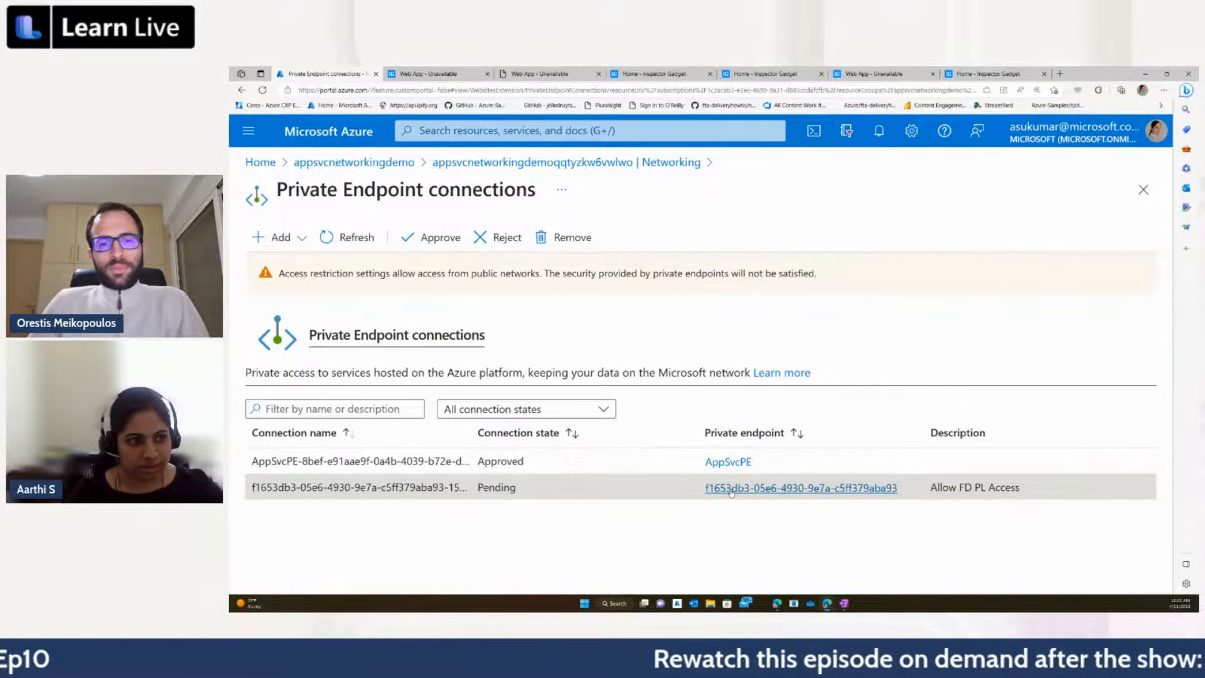
pyautogui.click(731, 490)
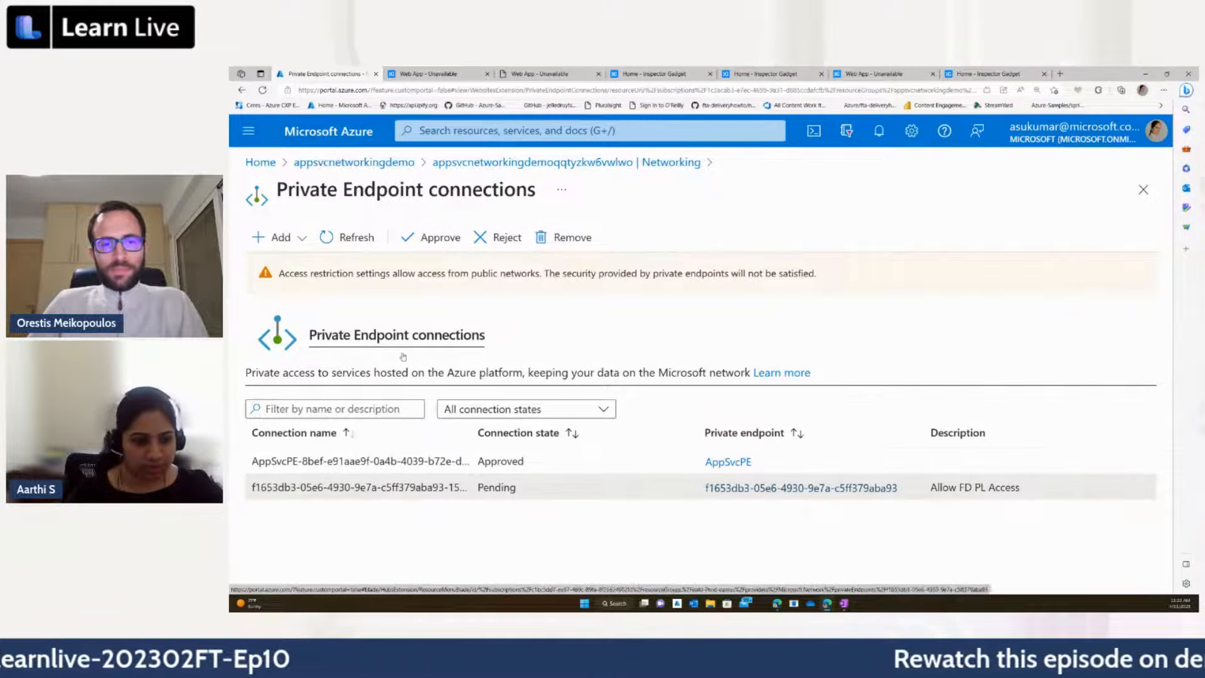
pyautogui.click(425, 241)
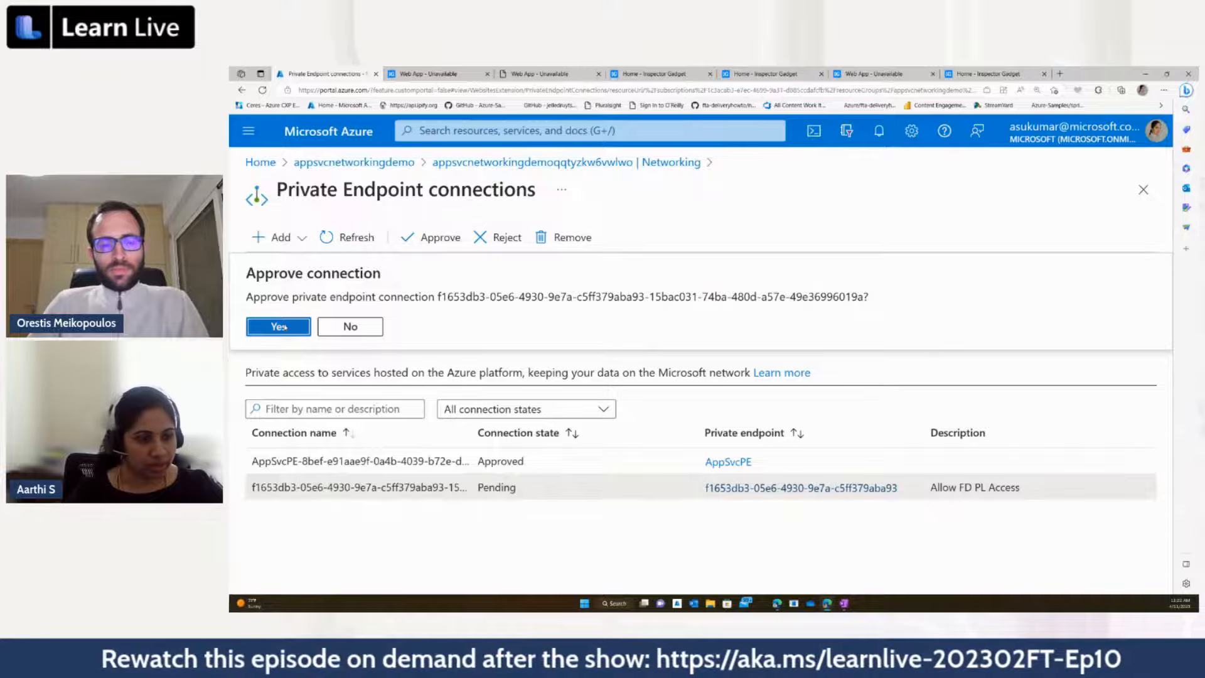
pyautogui.click(279, 327)
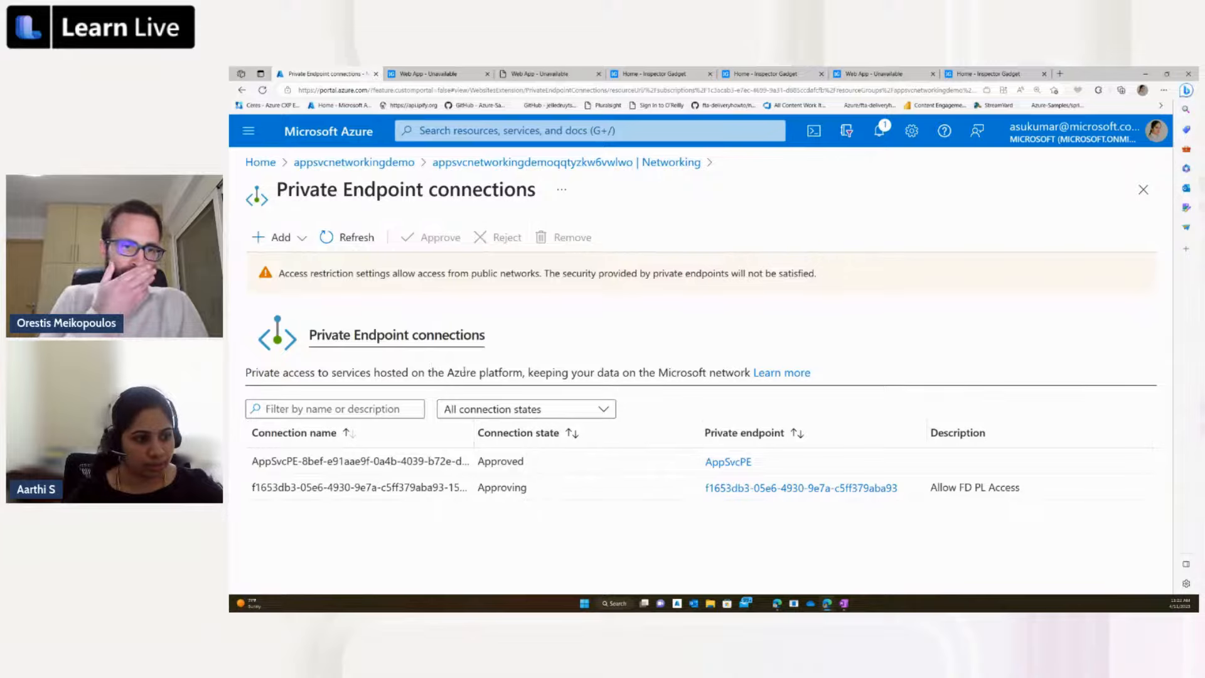
pyautogui.click(357, 238)
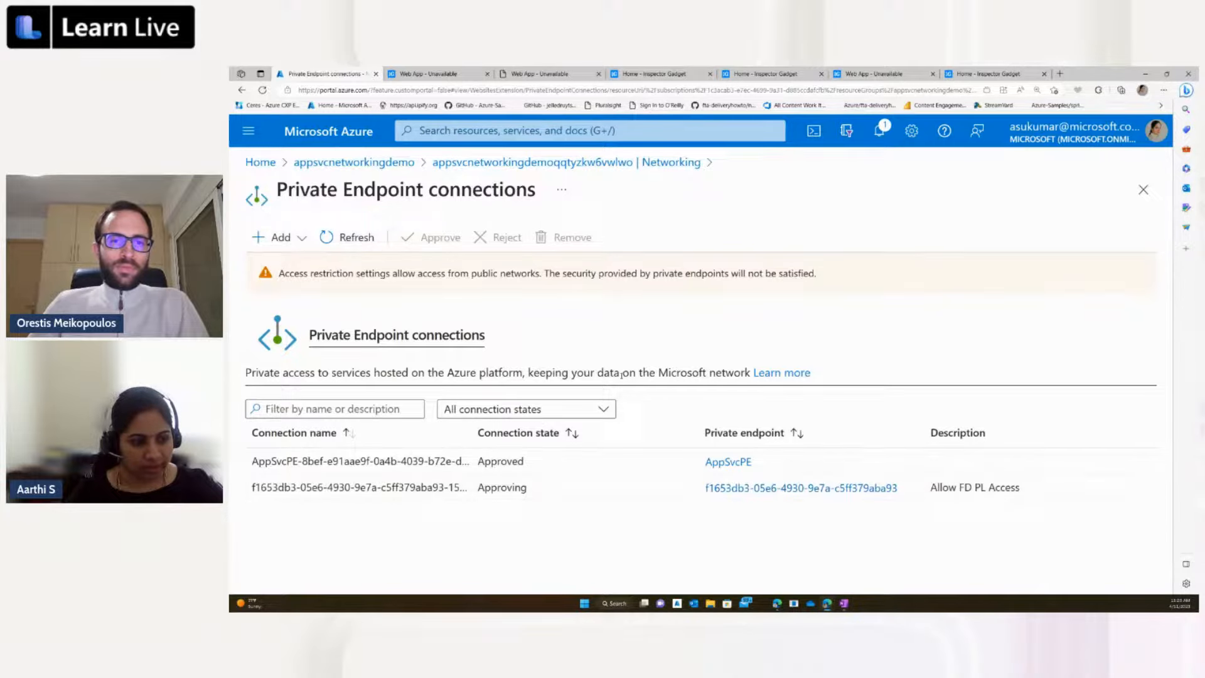
pyautogui.click(358, 241)
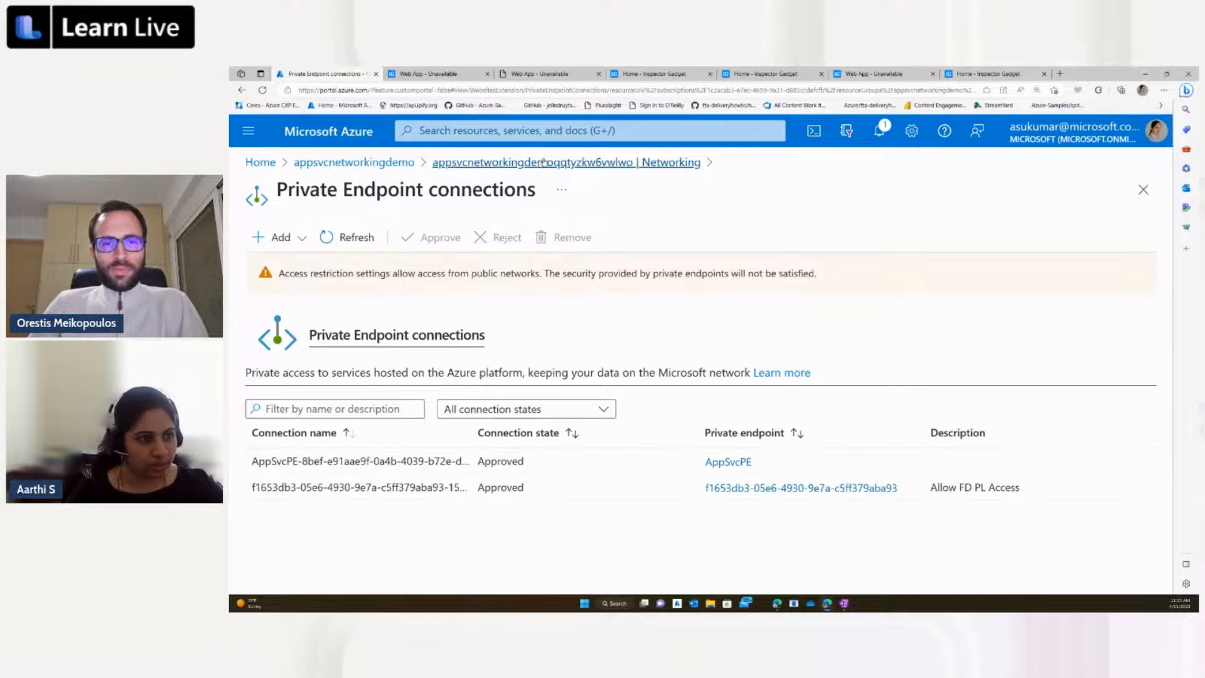
# Step: Go back to the web app's Networking page and review its inbound addresses
pyautogui.click(540, 162)
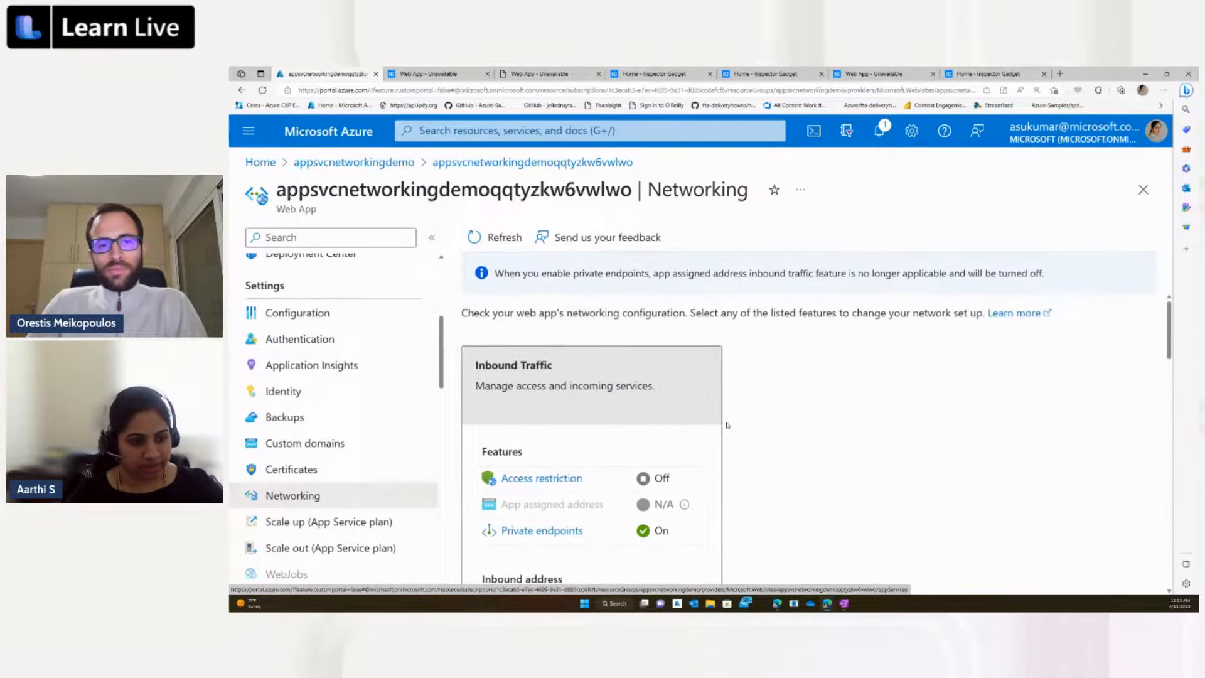
pyautogui.scroll(-3, 726, 424)
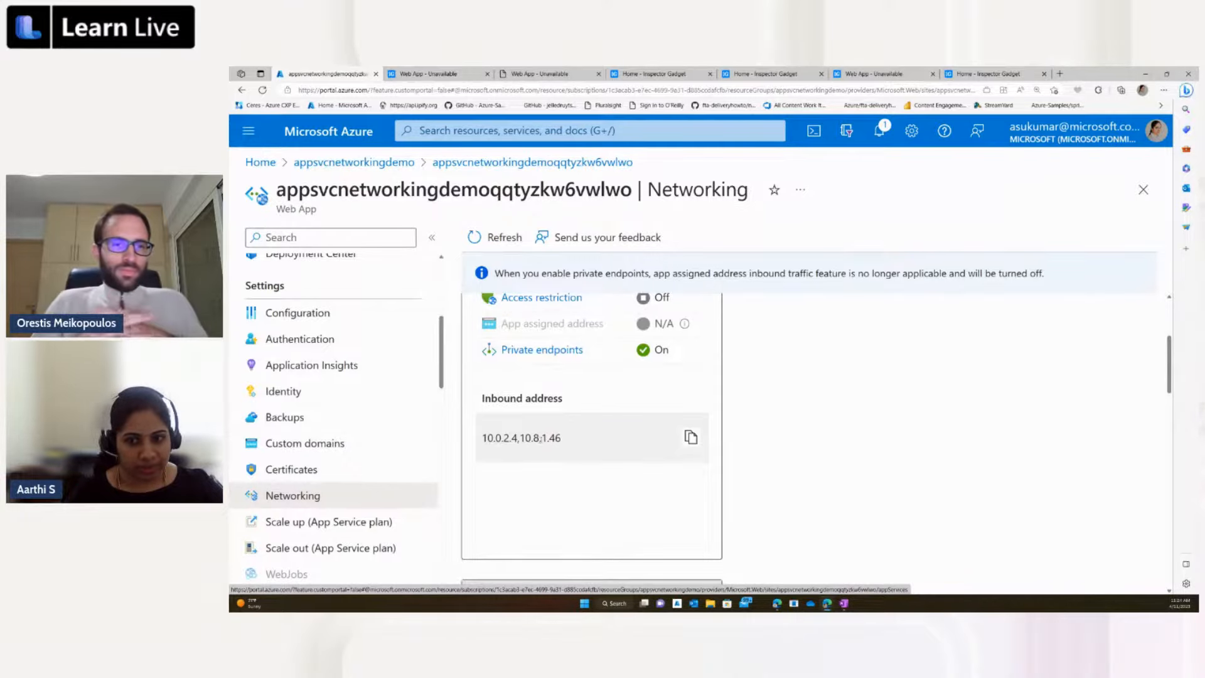
pyautogui.scroll(3, 590, 431)
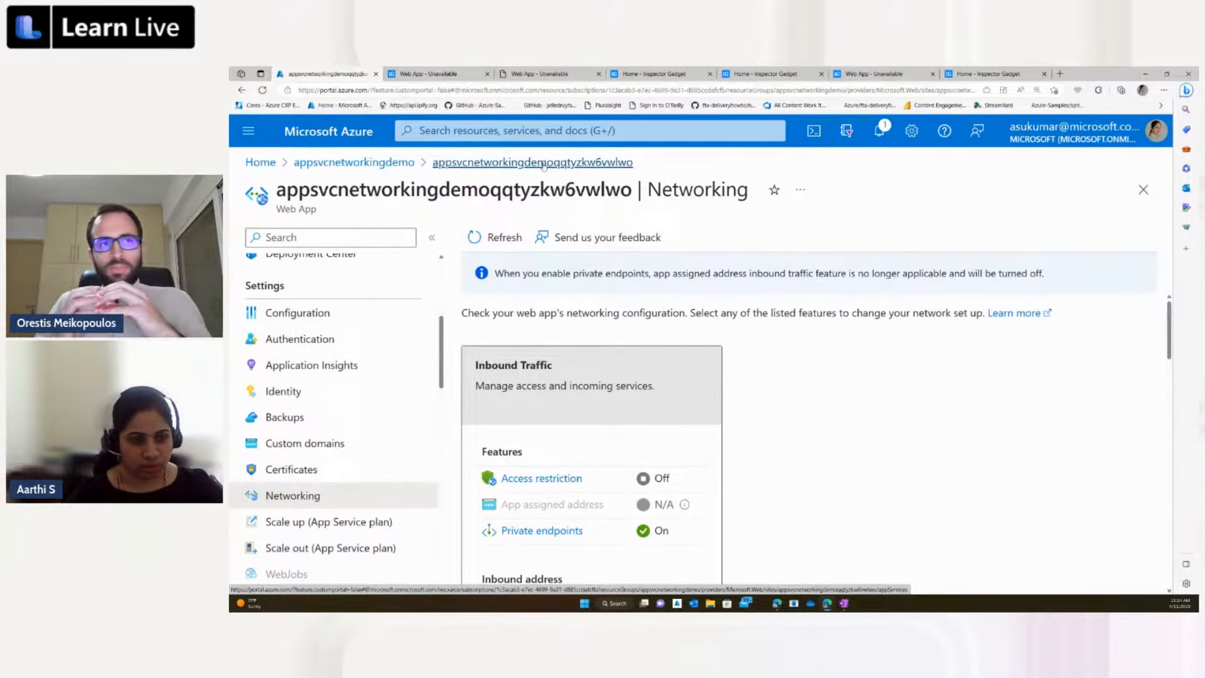
# Step: Open the Front Door and CDN profile in the appsvcnetworkingdemo resource group and copy its endpoint hostname
pyautogui.click(319, 164)
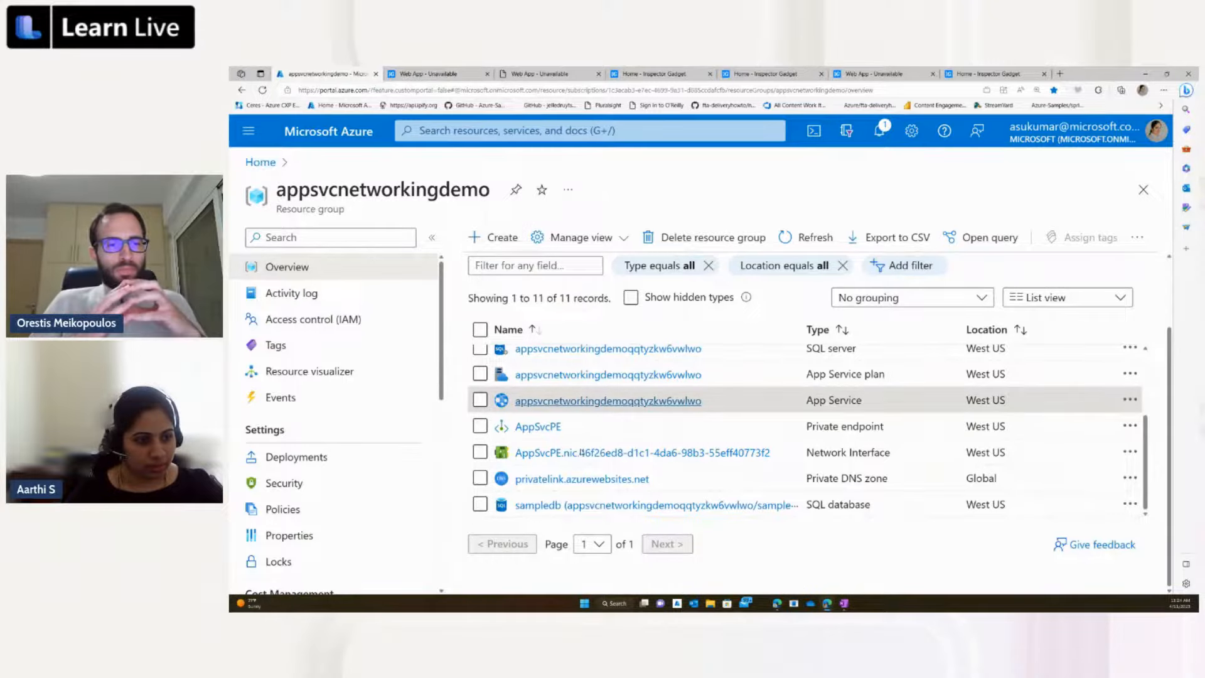
pyautogui.moveTo(568, 445)
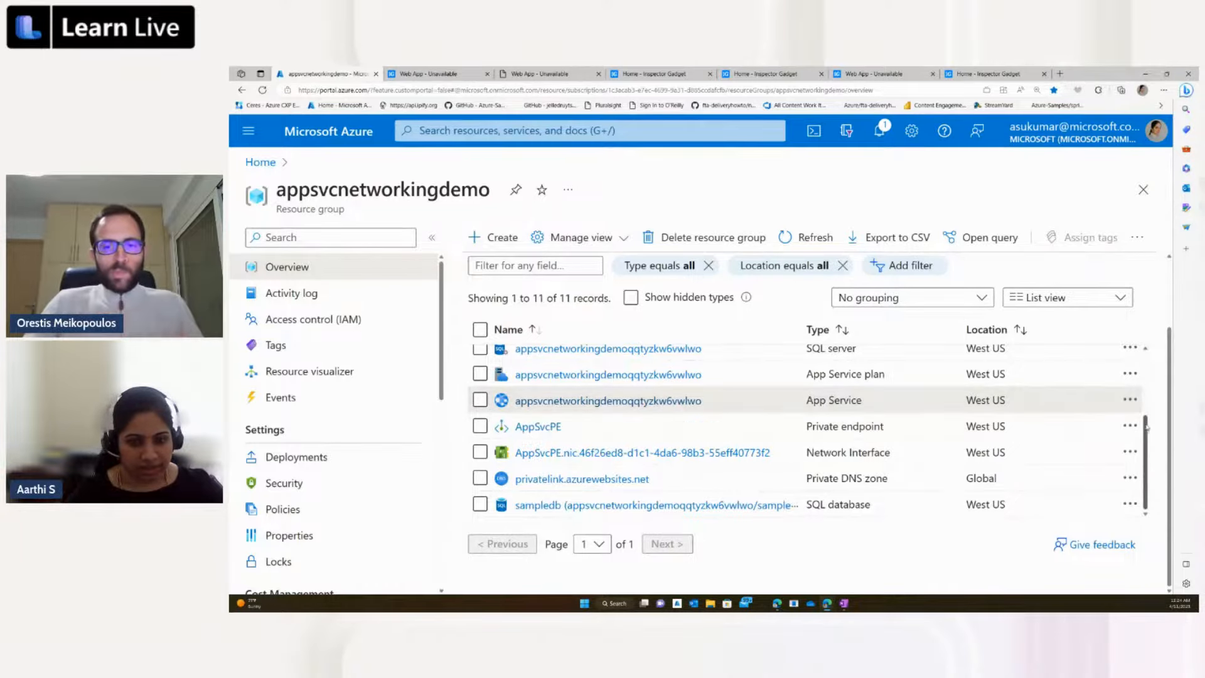
pyautogui.click(1145, 360)
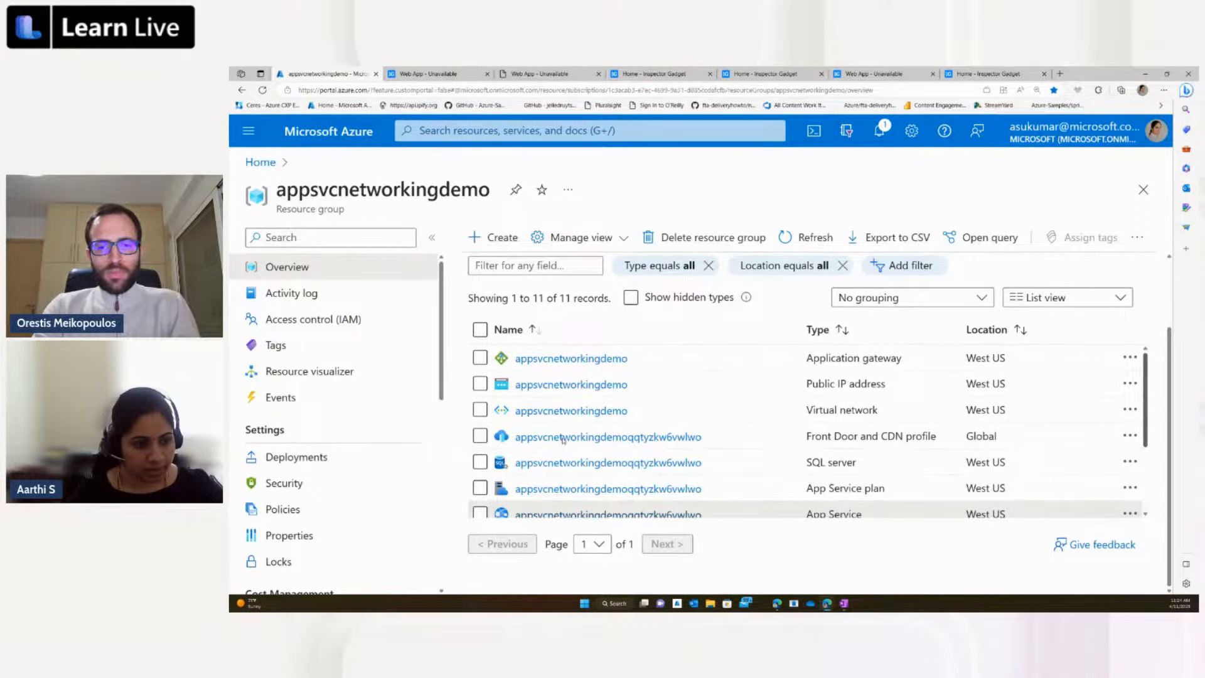
pyautogui.click(562, 438)
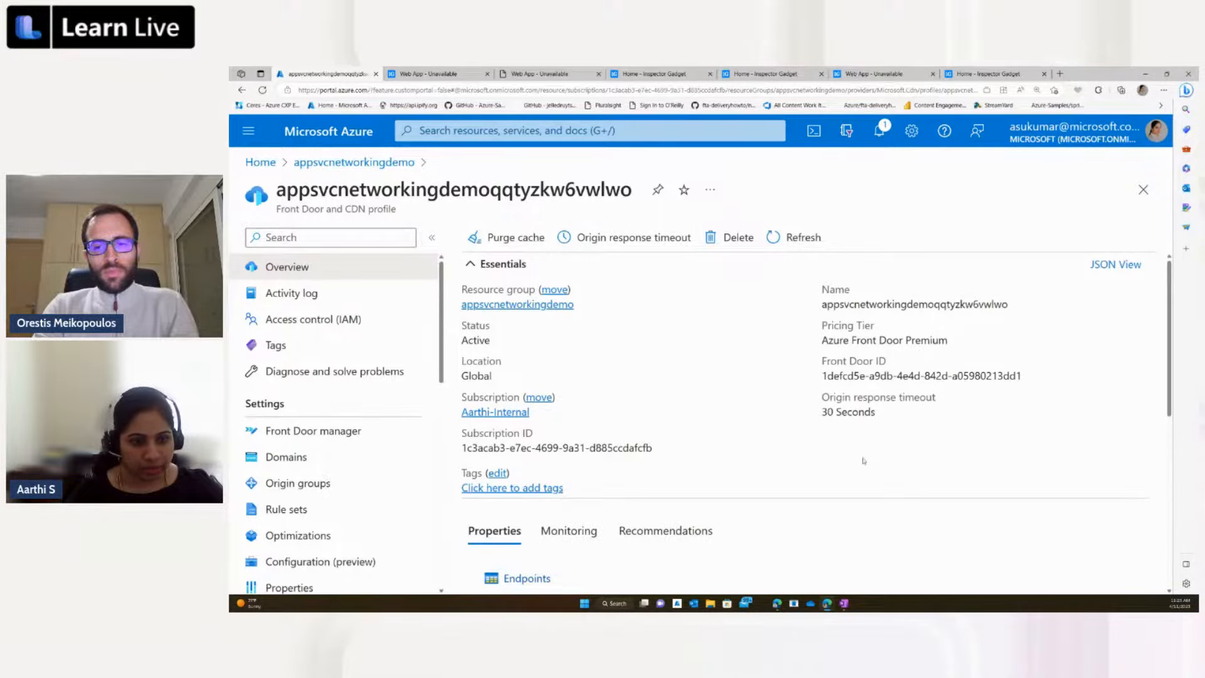
pyautogui.scroll(-1, 734, 472)
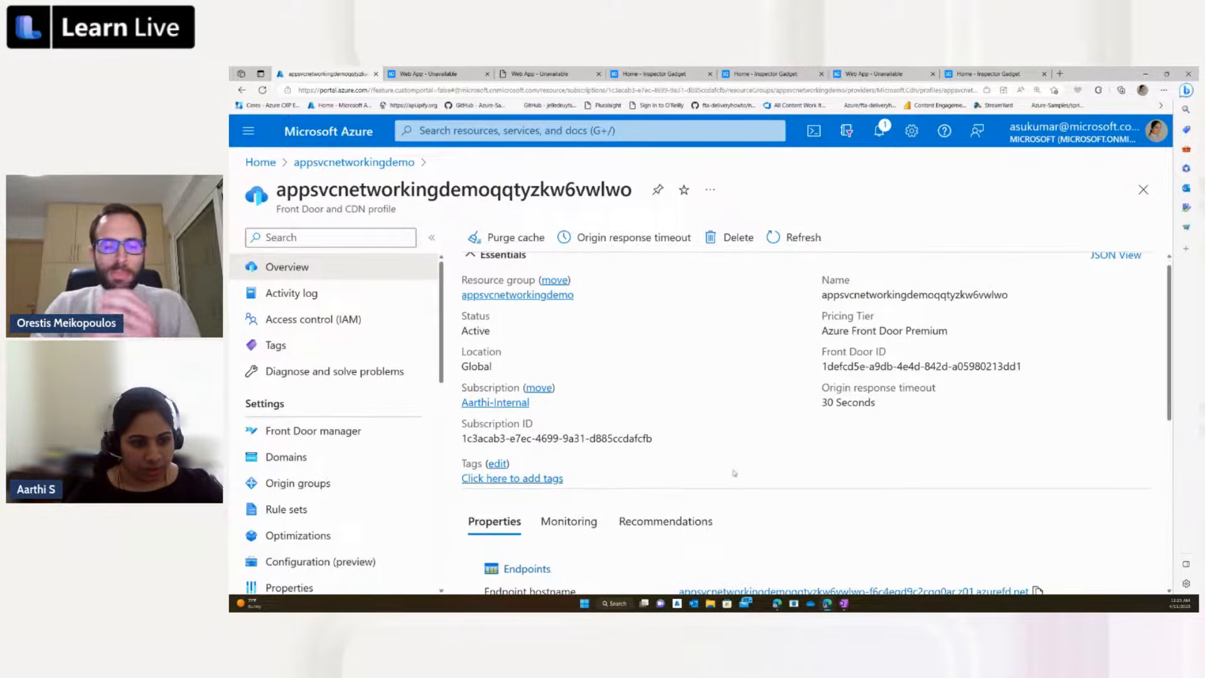
pyautogui.scroll(-1, 734, 472)
pyautogui.scroll(-4, 986, 538)
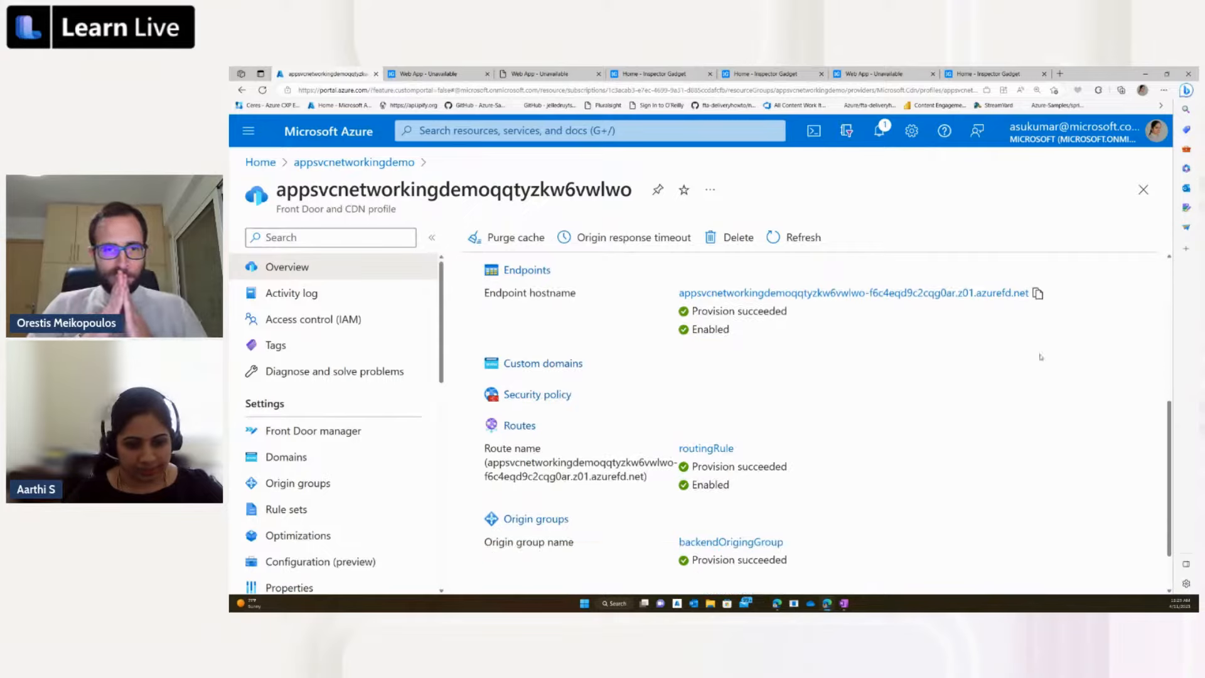
pyautogui.click(1037, 293)
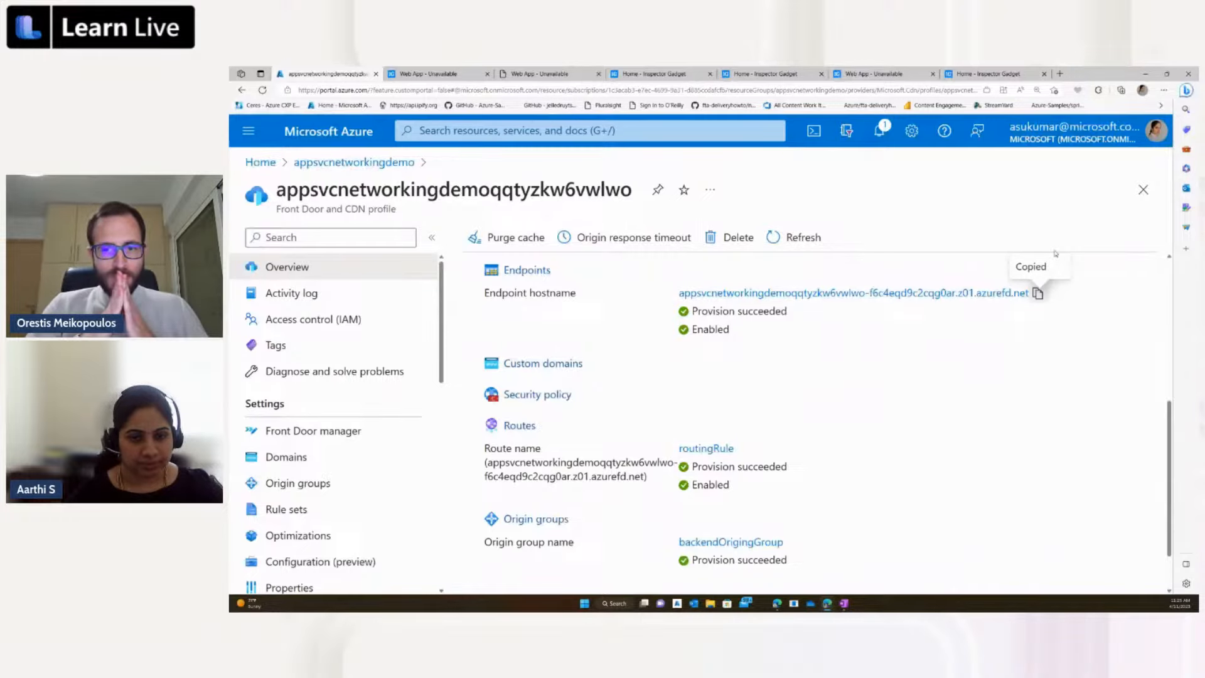
# Step: Load the copied Front Door endpoint hostname in a new browser tab to test access to the web app
pyautogui.click(1058, 74)
pyautogui.hotkey('ctrl', 'v')
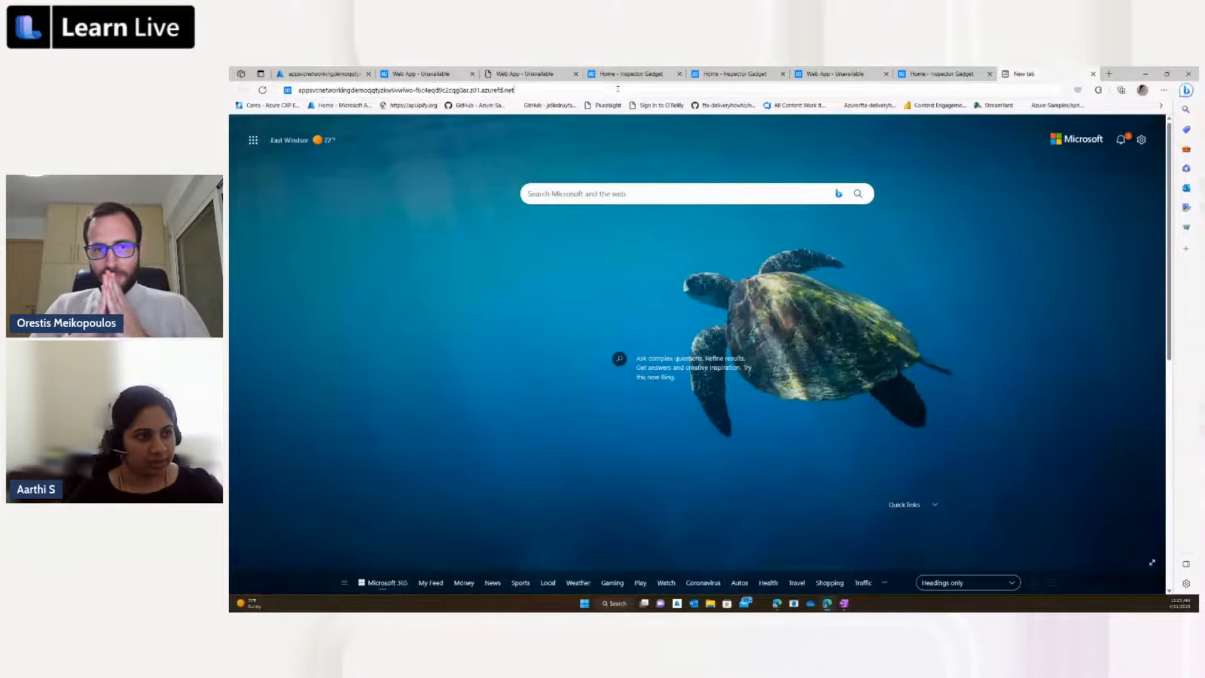
pyautogui.press('Return')
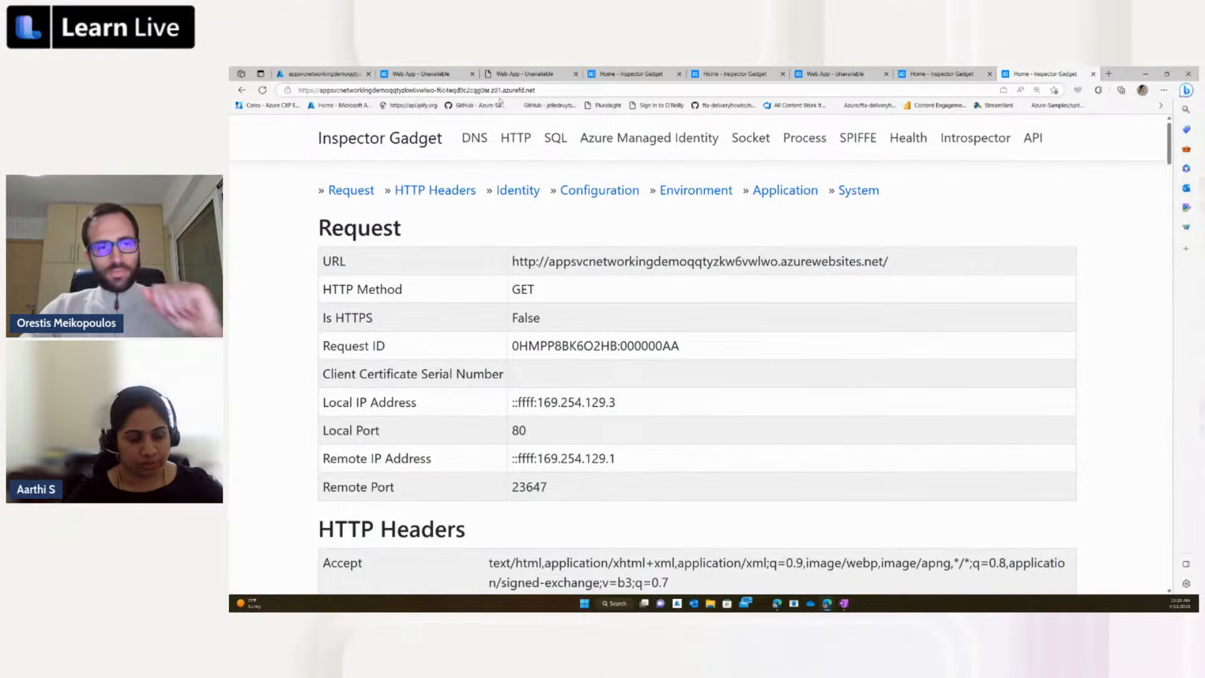
# Step: Switch back to the Azure portal and return to the appsvcnetworkingdemo resource group's resource list
pyautogui.click(323, 73)
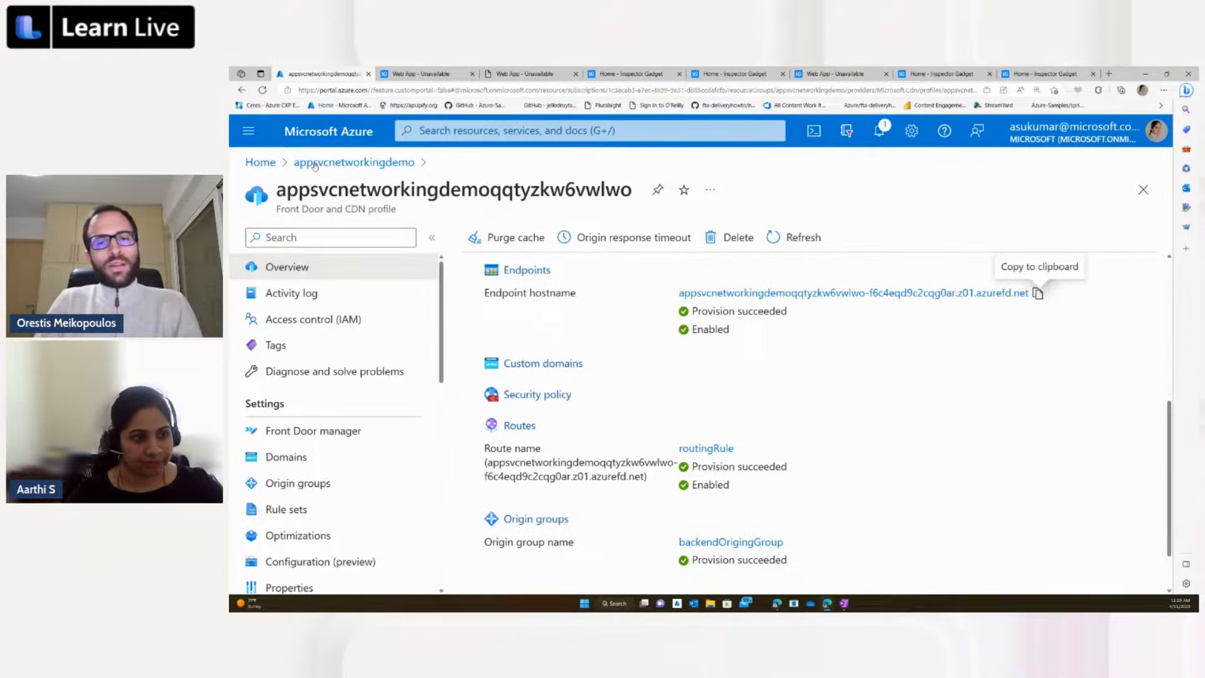
pyautogui.click(315, 163)
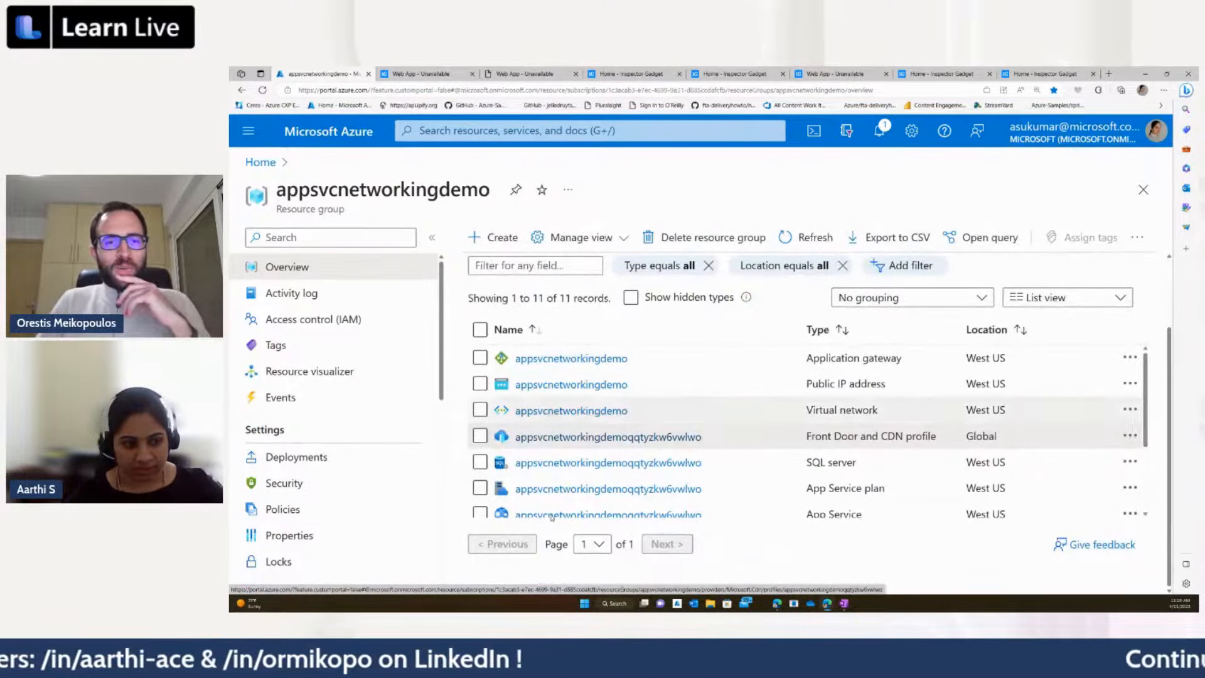
pyautogui.moveTo(603, 437)
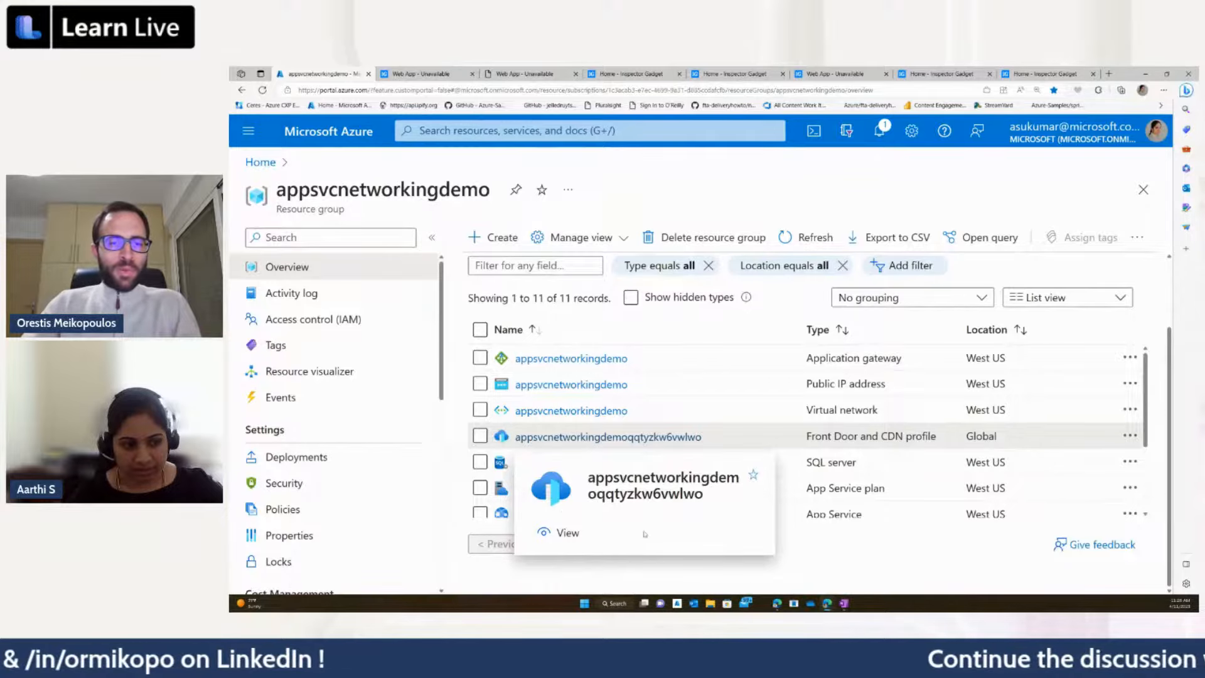